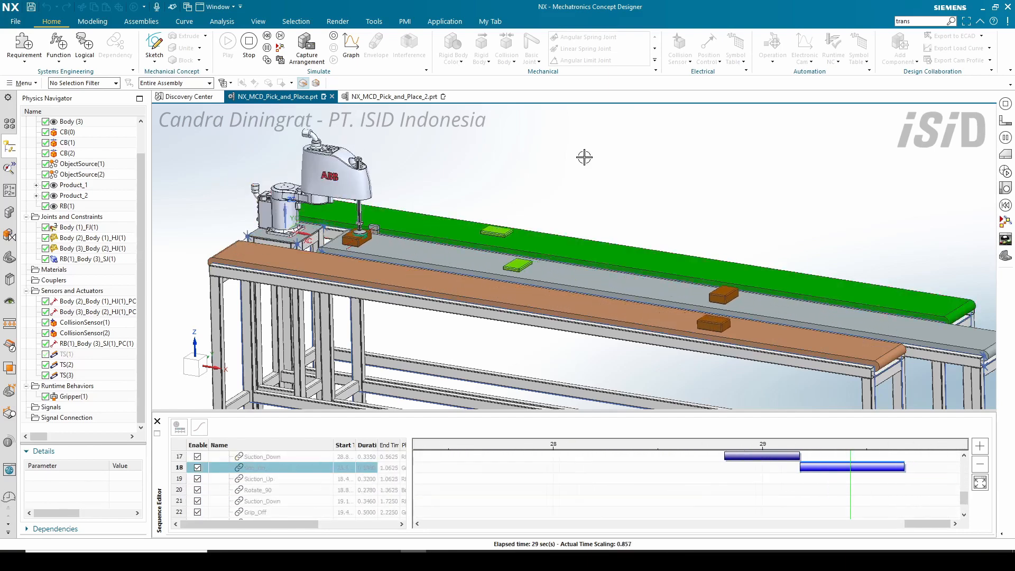
Step: Examine the running pick-and-place simulation around the robot, sensor and conveyors, and stop it
scroll(355, 213, up, 3)
scroll(355, 213, up, 1)
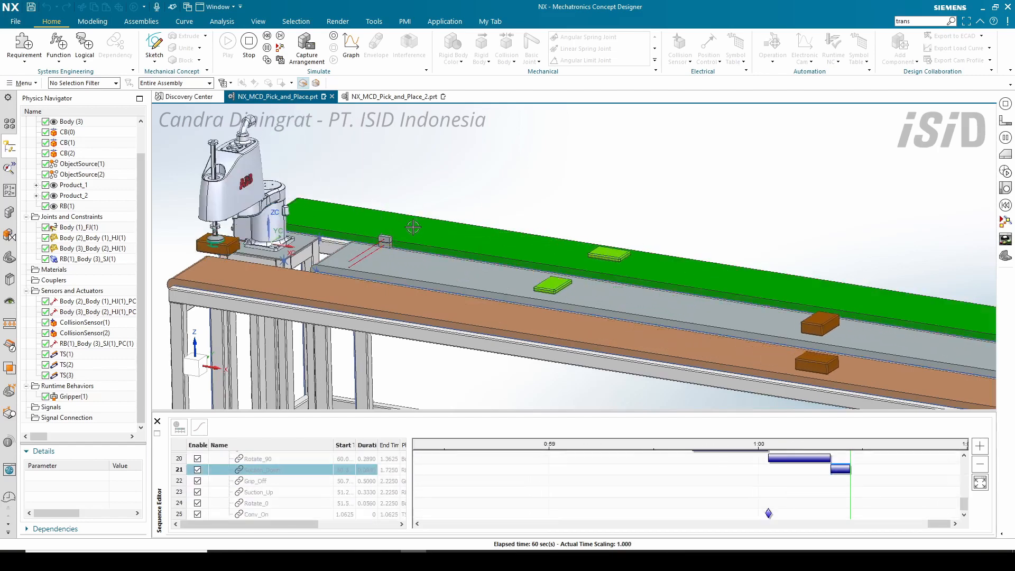
scroll(413, 224, down, 1)
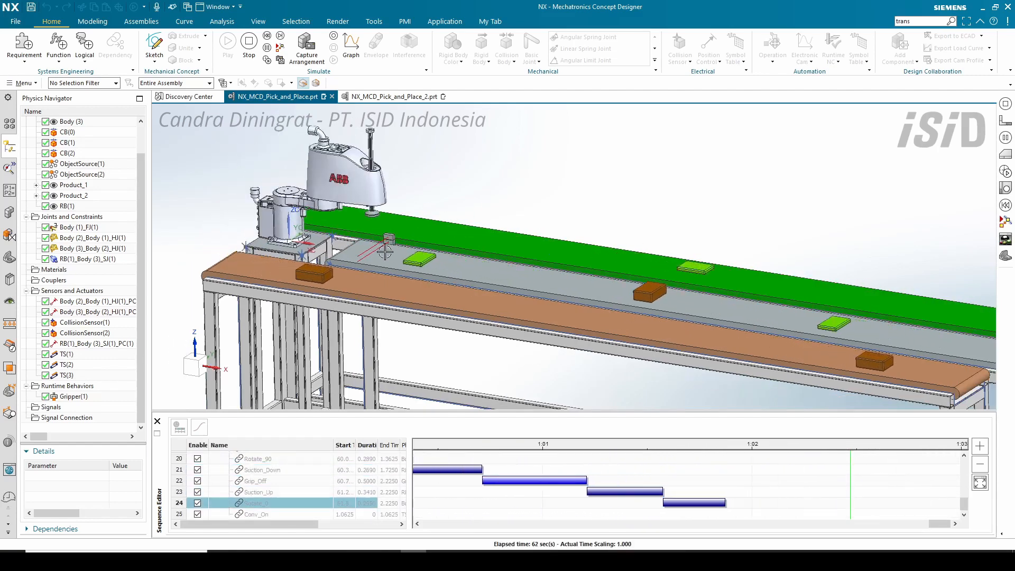
scroll(382, 220, up, 3)
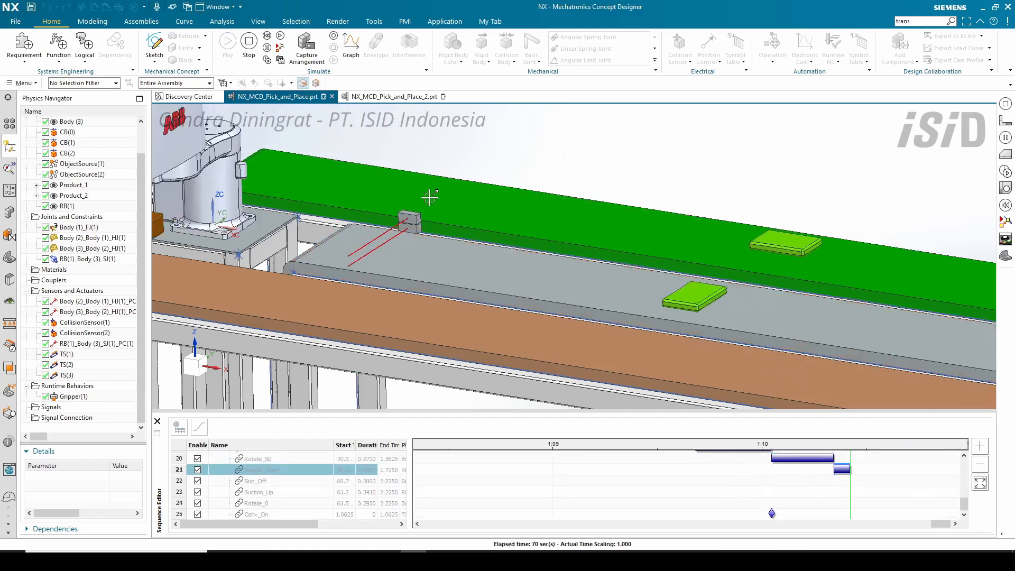
scroll(427, 200, down, 3)
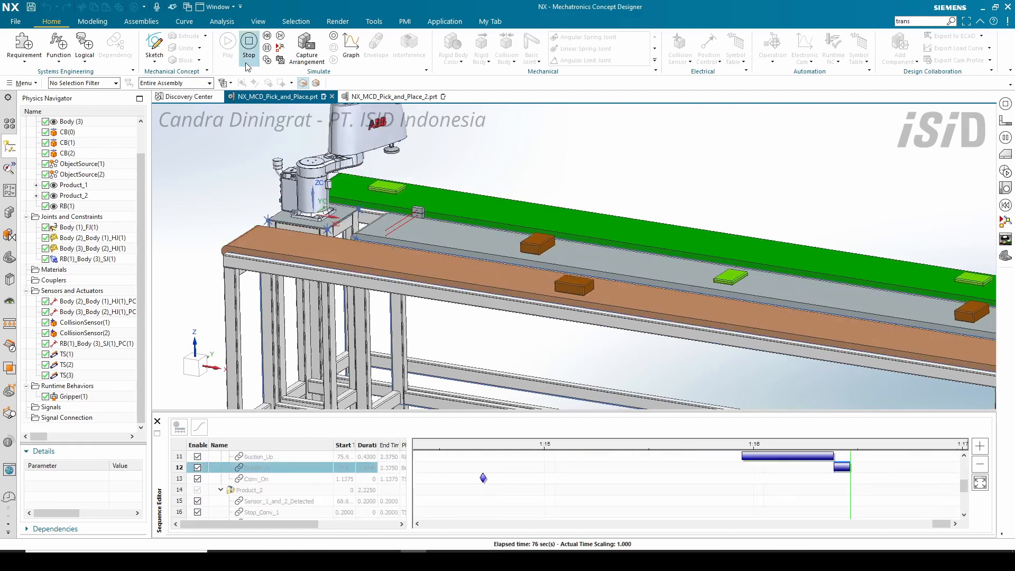
click(250, 44)
scroll(367, 189, down, 3)
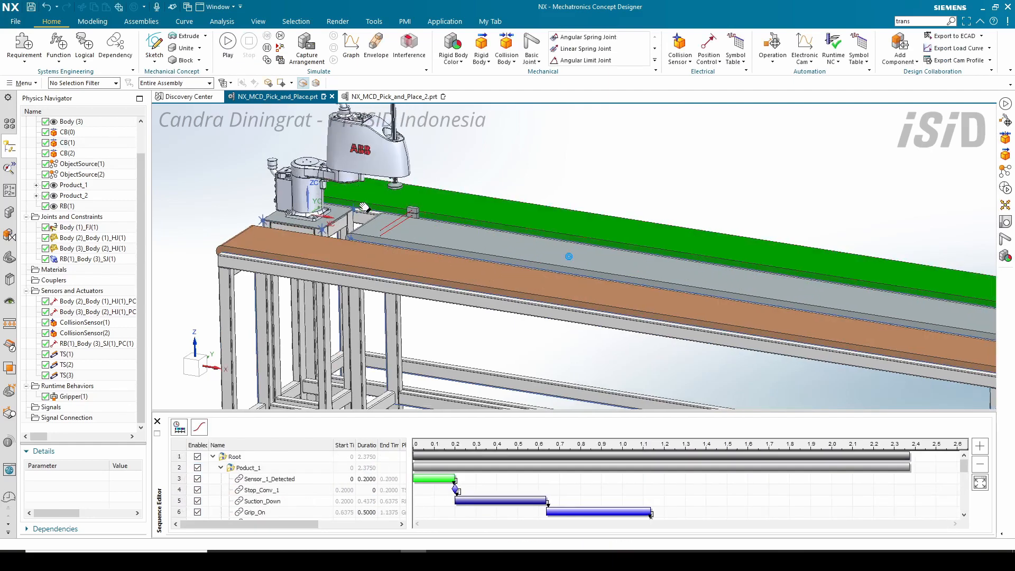
shift+middle_drag(369, 210, 331, 221)
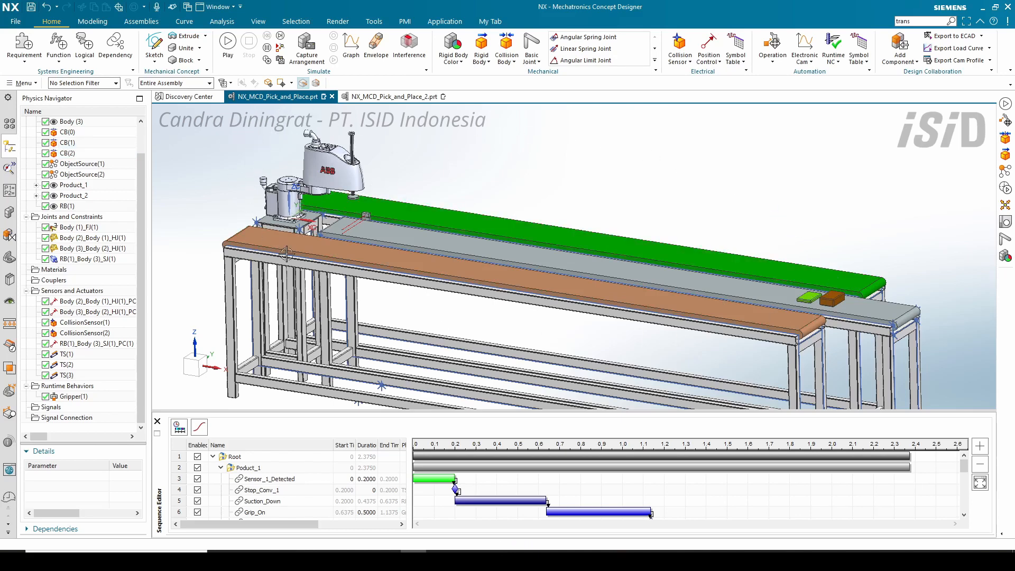
Step: Switch to NX_MCD_Pick_and_Place_2.prt, run its simulation briefly and stop it
click(379, 98)
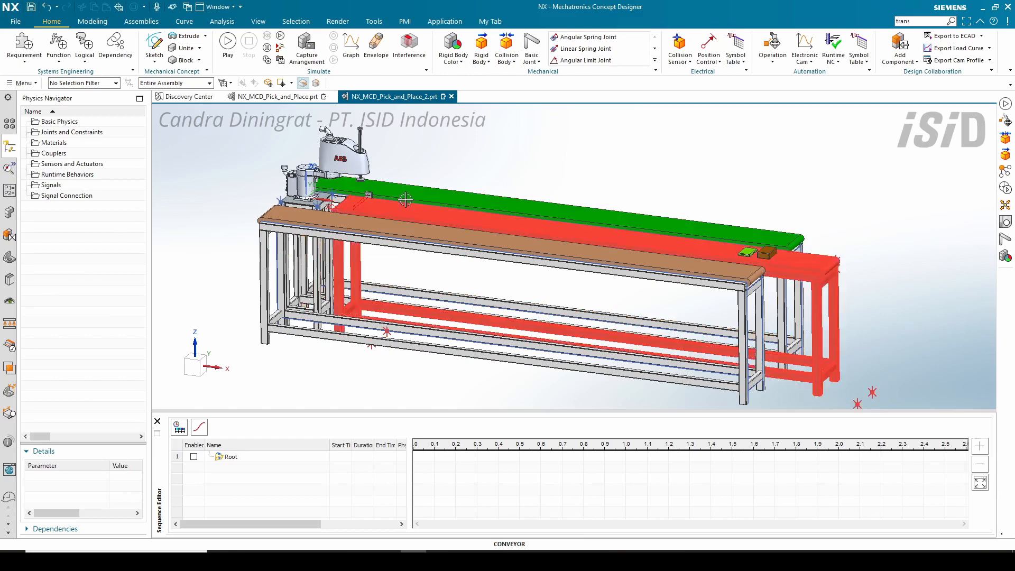
shift+middle_drag(409, 208, 402, 222)
scroll(414, 152, up, 1)
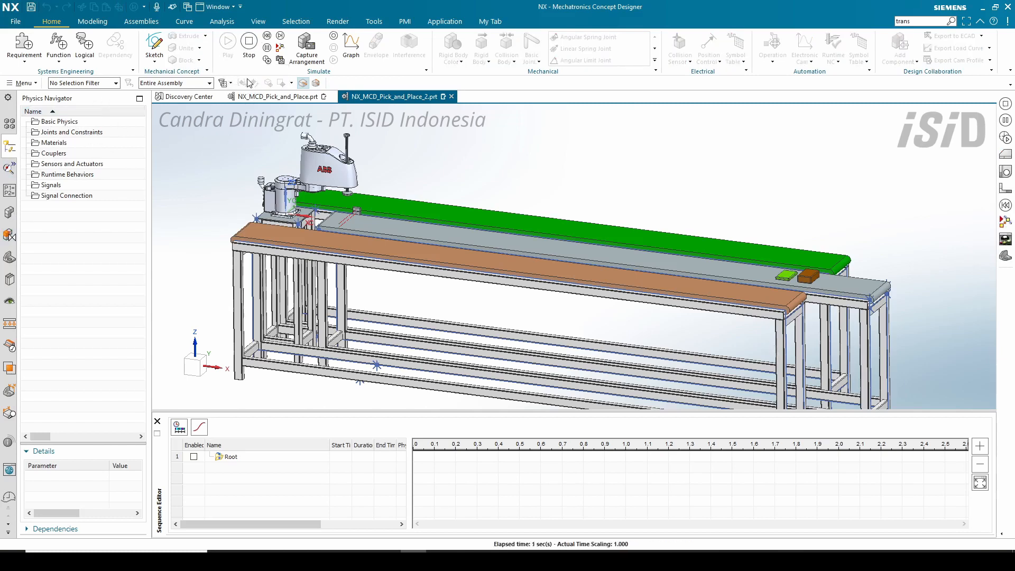
click(249, 43)
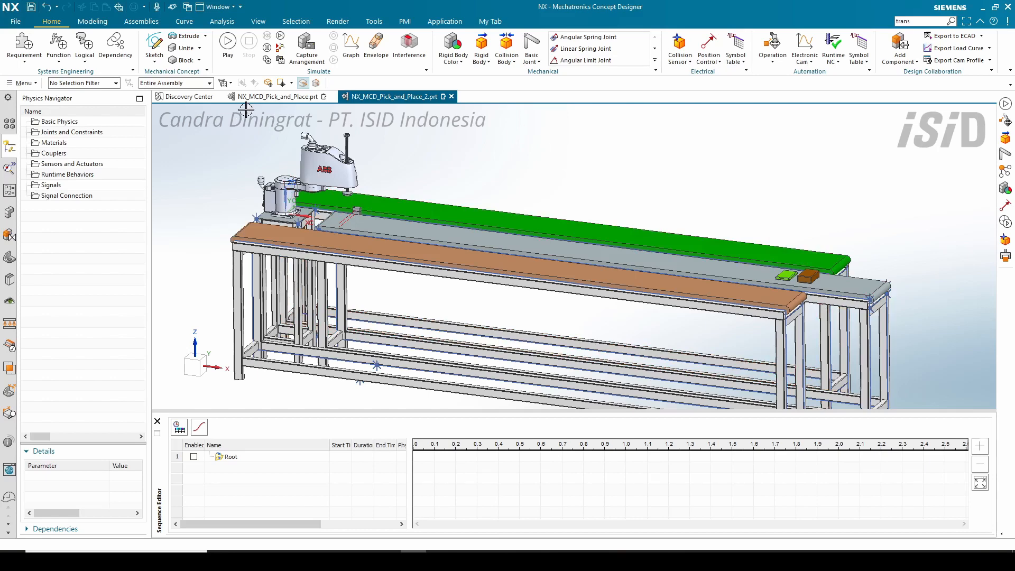
Step: Compare the physics setup of NX_MCD_Pick_and_Place.prt with that of NX_MCD_Pick_and_Place_2.prt, returning to the second part
click(266, 100)
click(380, 99)
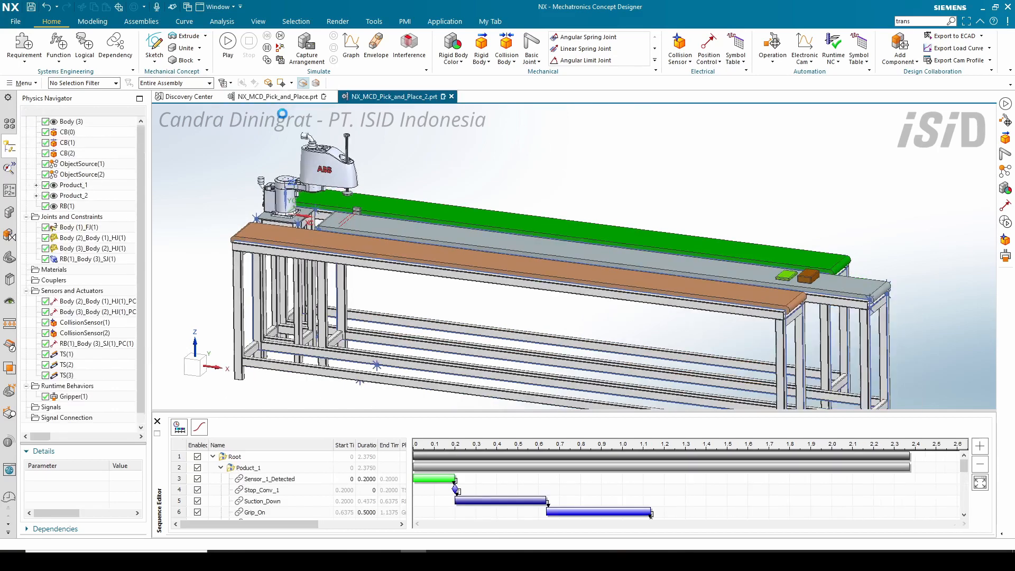
click(277, 101)
click(394, 100)
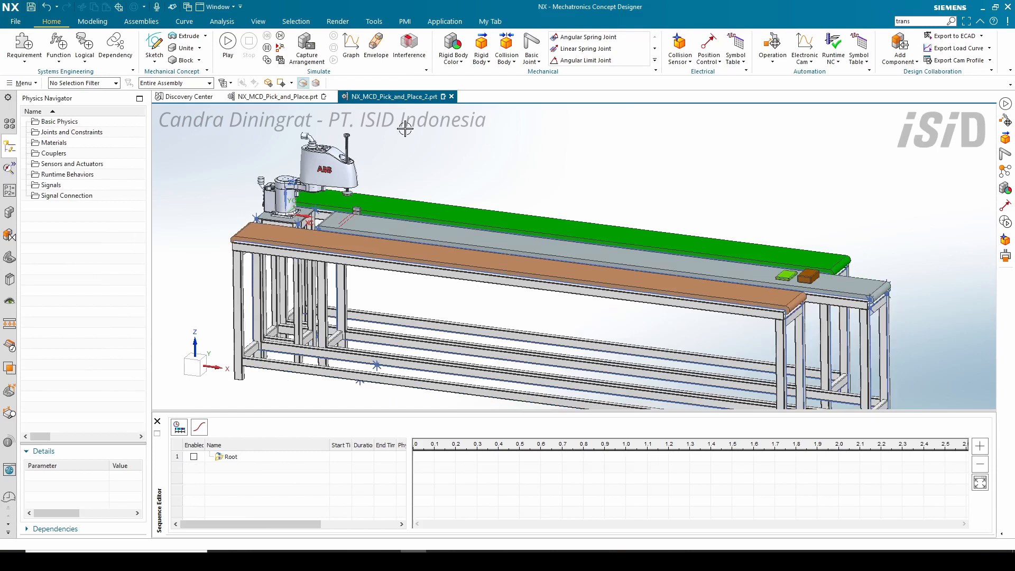
shift+middle_drag(438, 174, 429, 179)
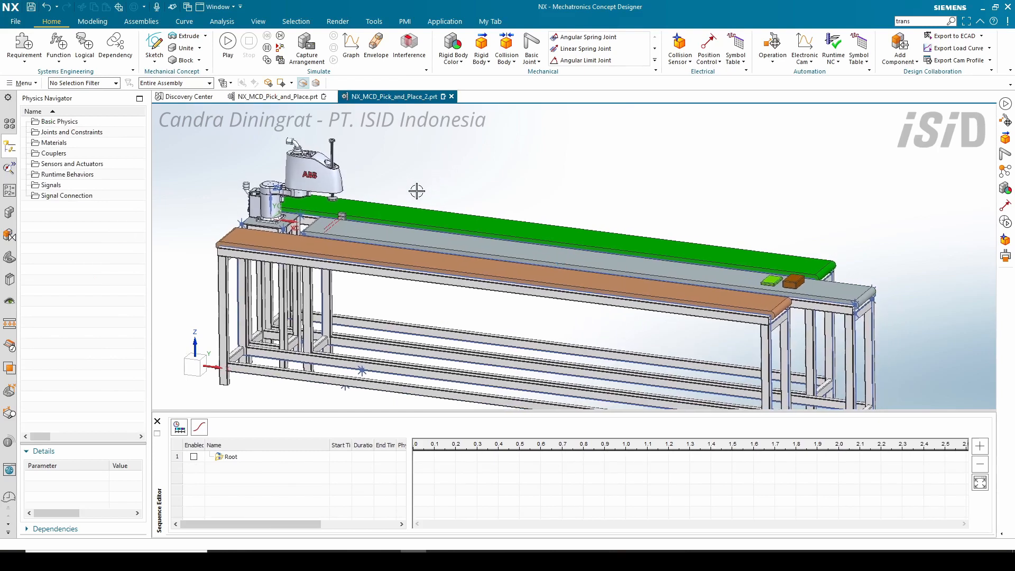
Step: Define the green box on the grey conveyor as a rigid body named Small
click(481, 47)
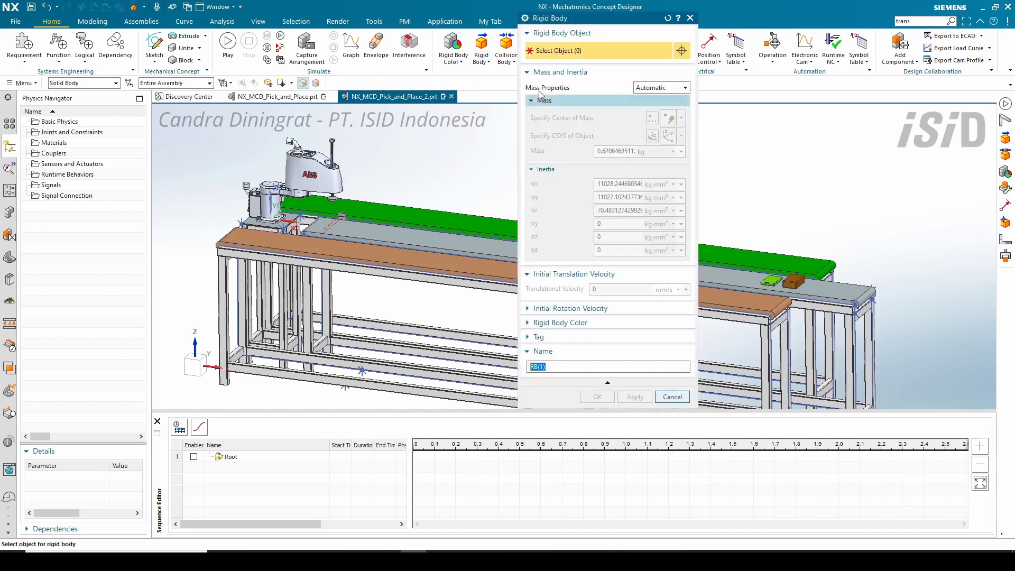
drag(564, 21, 439, 28)
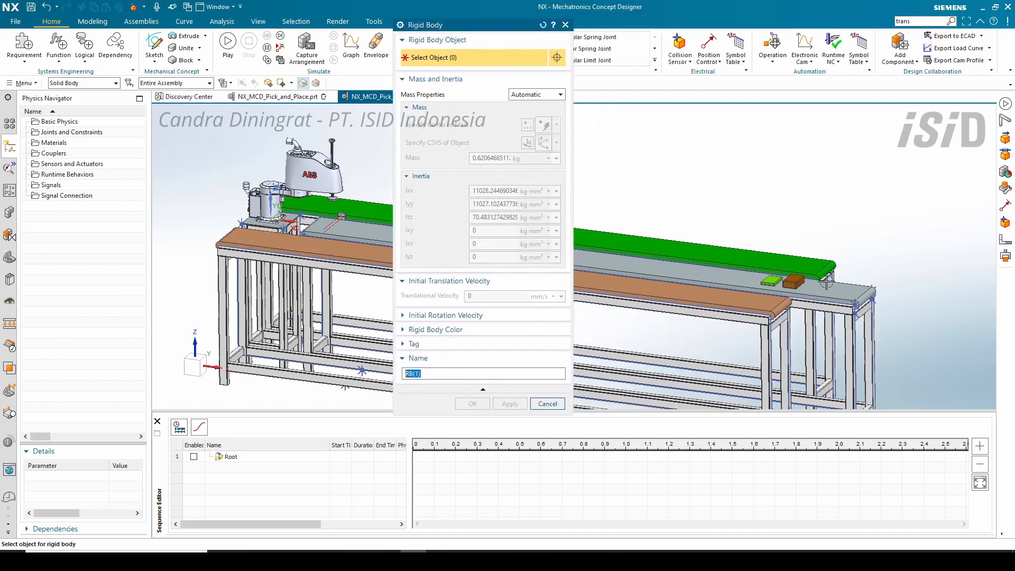
scroll(827, 283, down, 5)
click(698, 286)
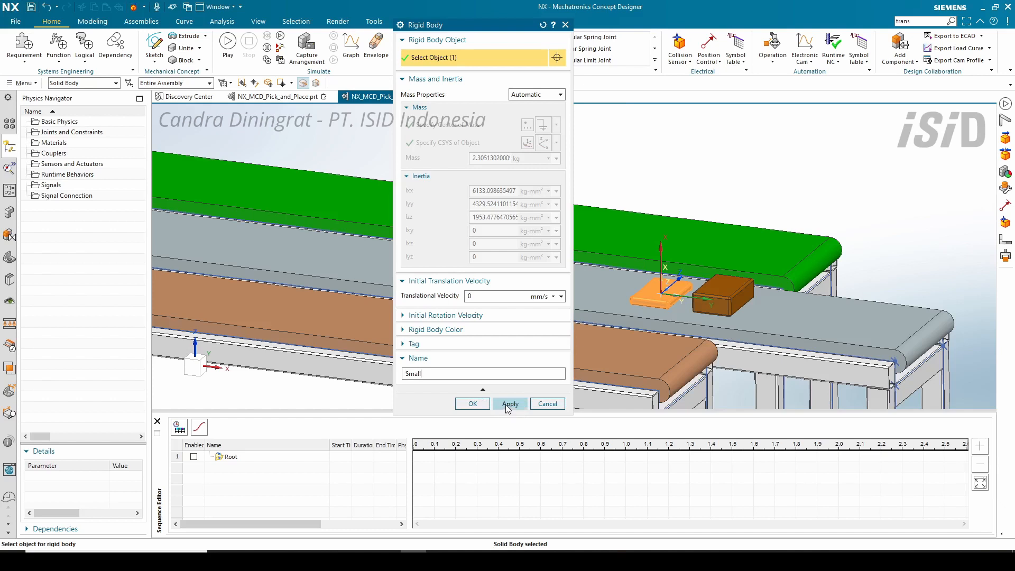
click(508, 404)
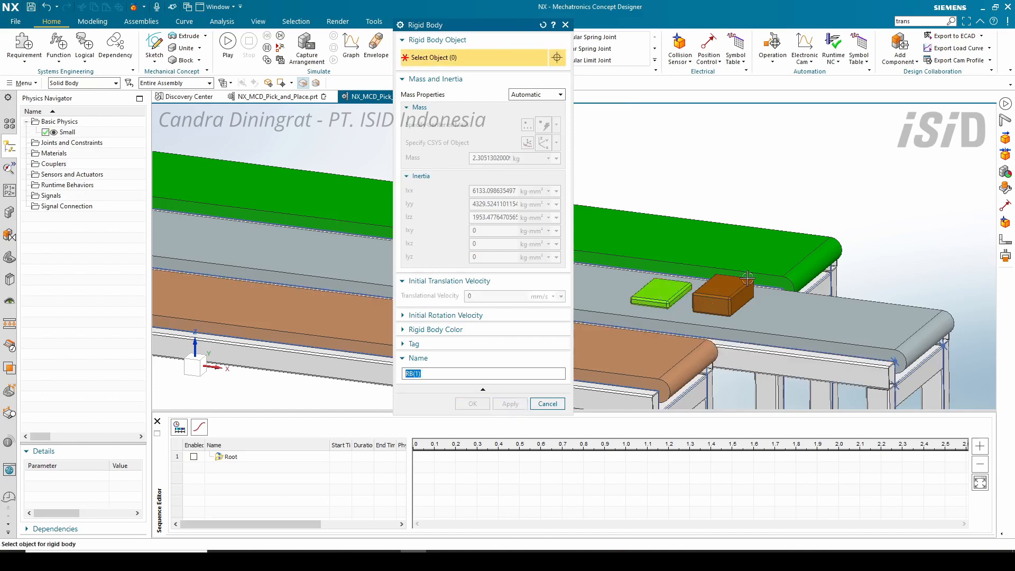
Step: Define the brown box on the grey conveyor as a rigid body named Large with Automatic mass properties
click(723, 294)
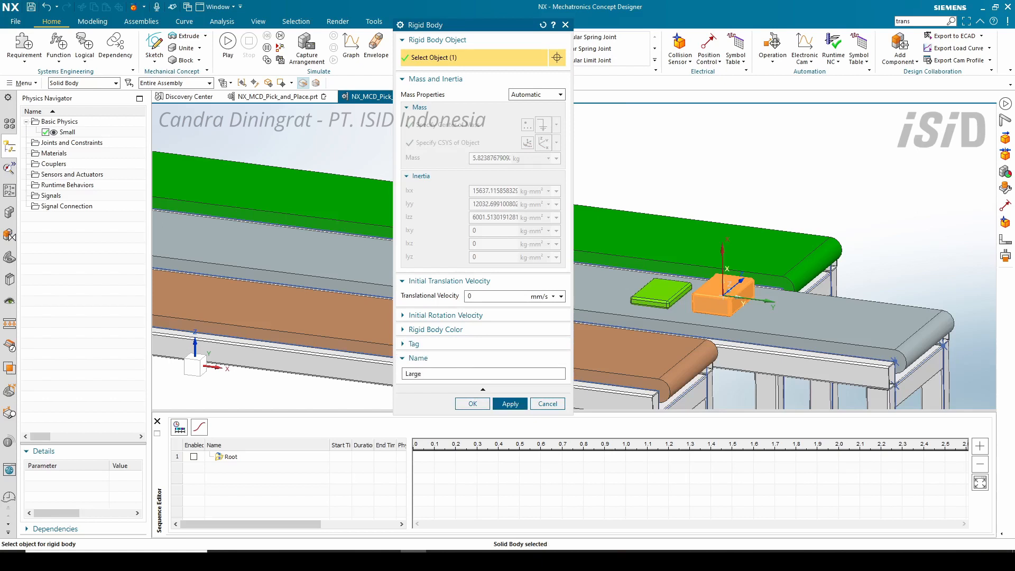
click(535, 94)
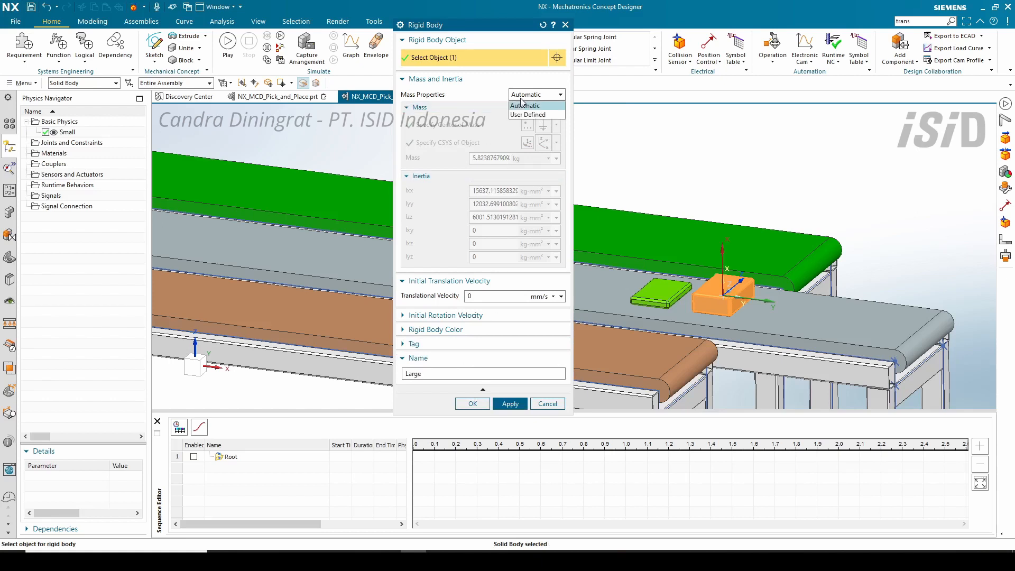
click(519, 118)
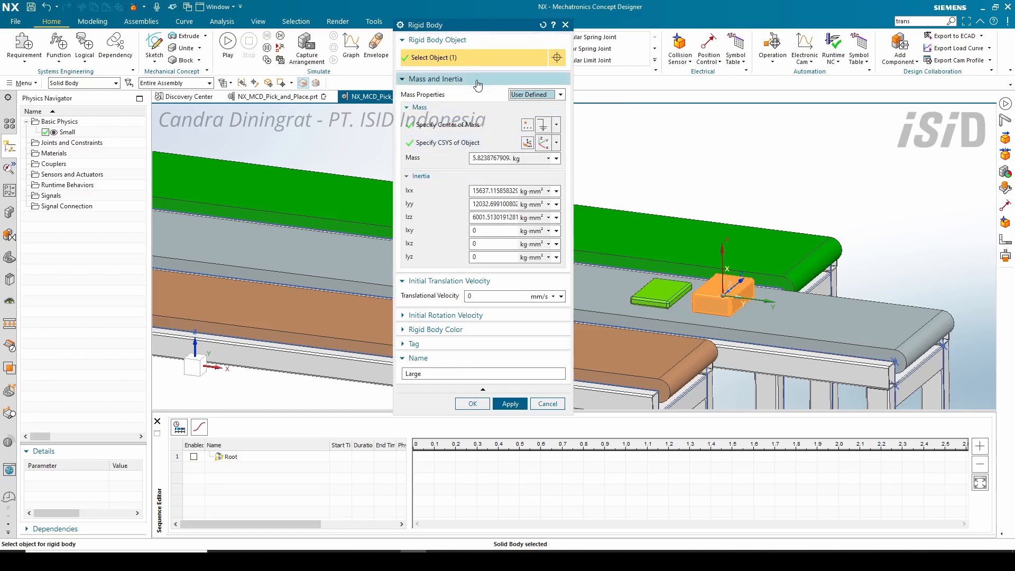
click(532, 98)
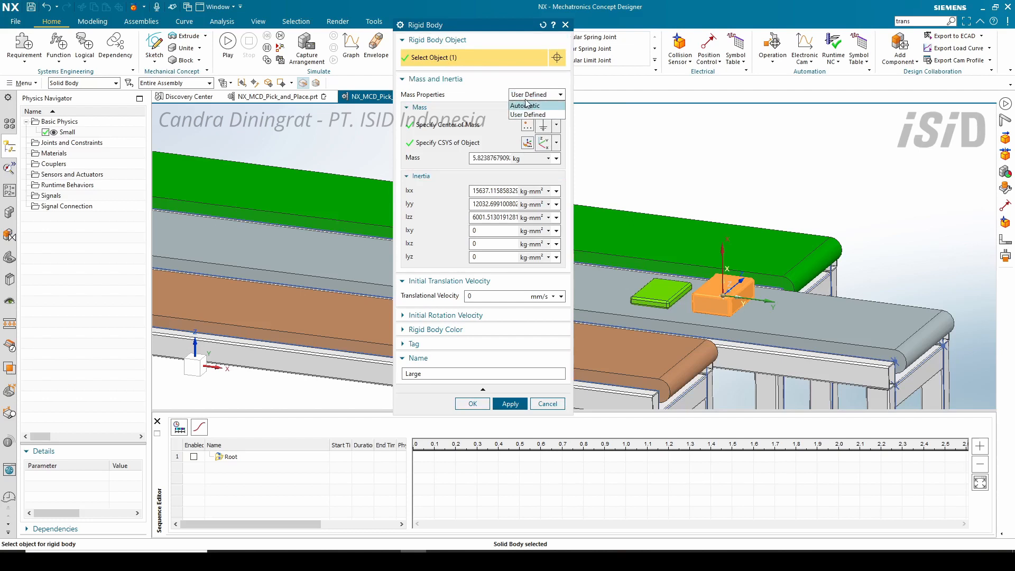
click(530, 107)
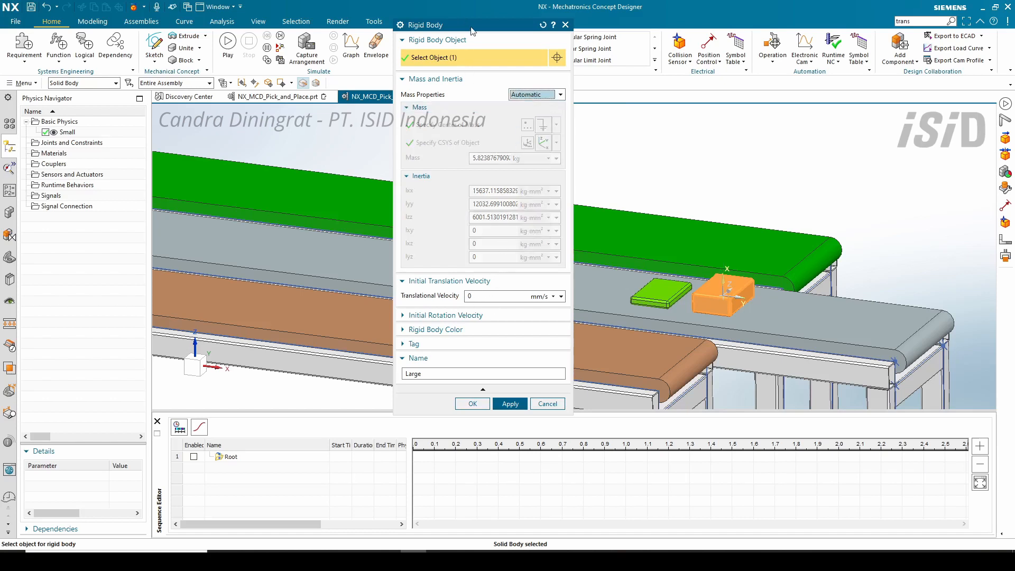
drag(472, 30, 466, 28)
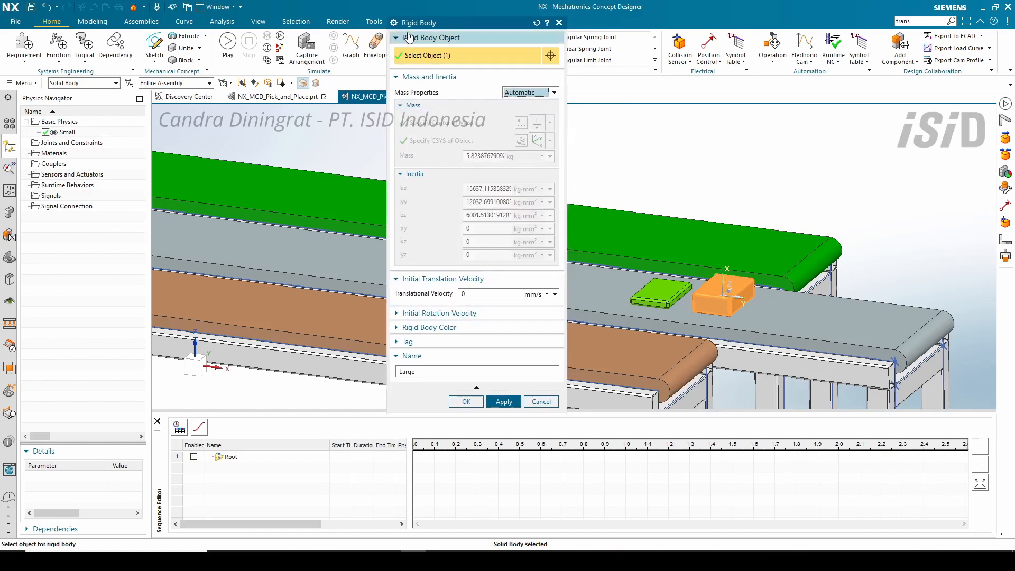
click(477, 404)
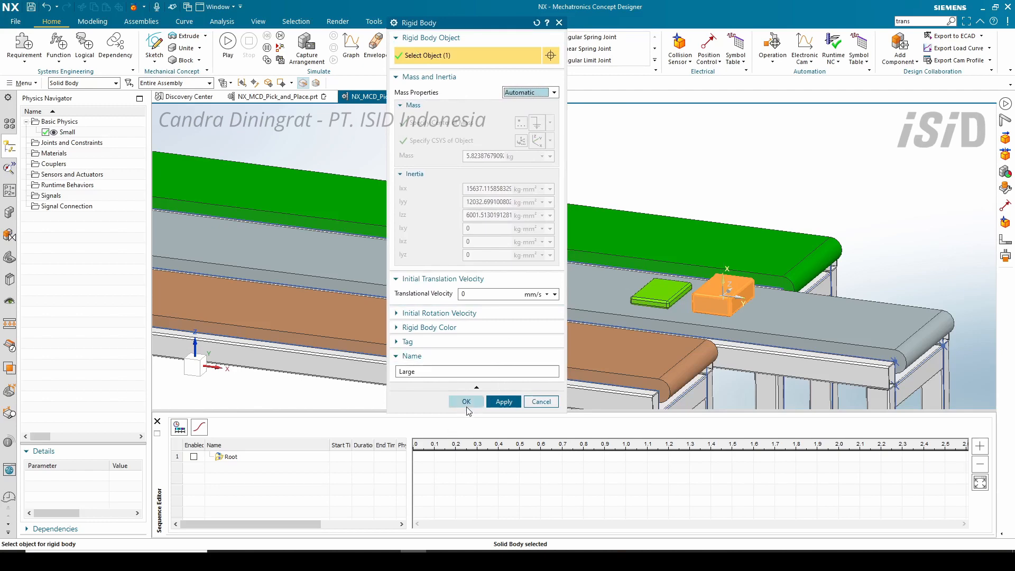
Step: Run the simulation to test the two rigid bodies and stop it
click(231, 56)
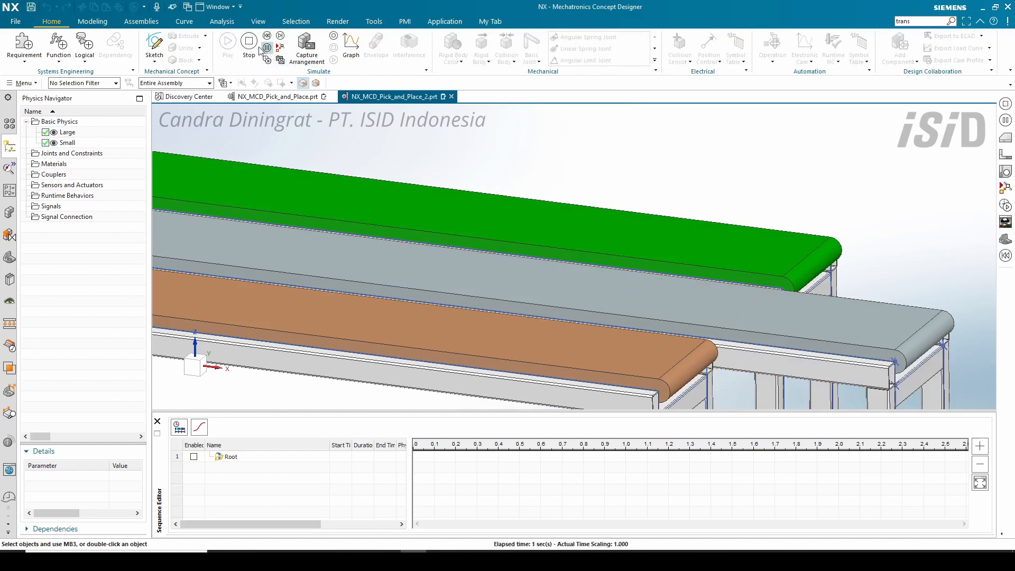
click(251, 55)
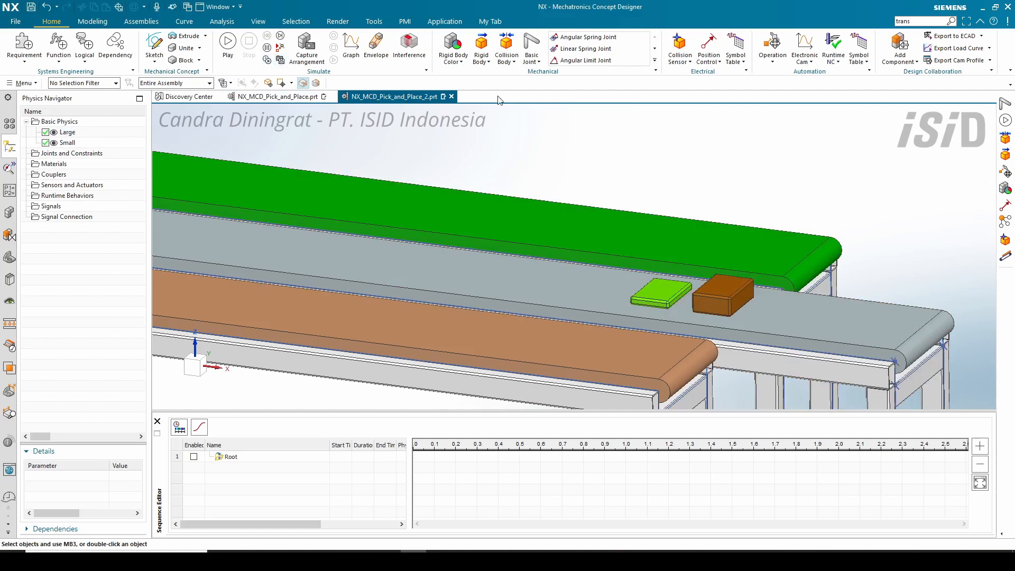
Step: Create a Box-shaped collision body on the green box with Highlight on Collision turned off
click(506, 47)
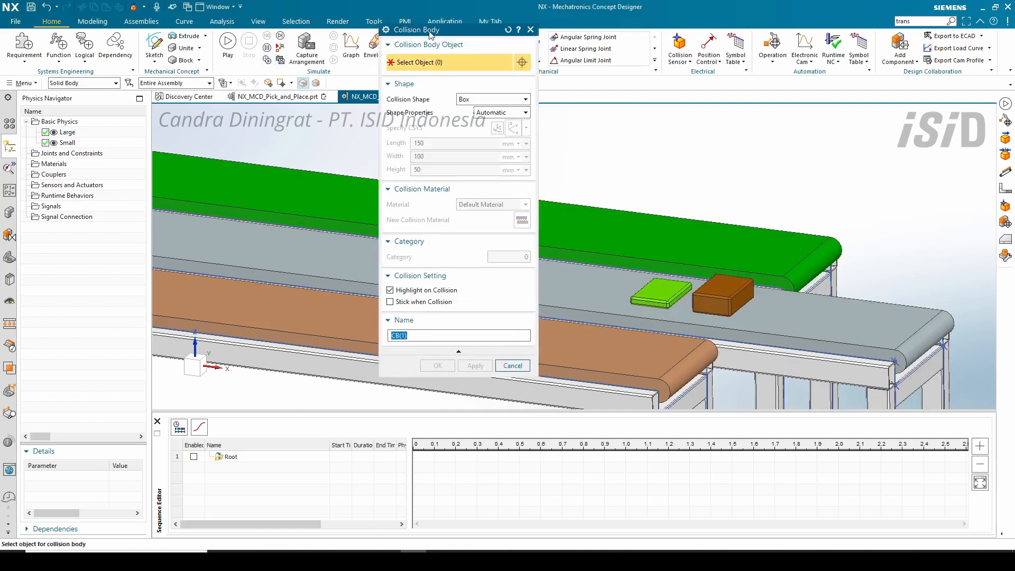
drag(431, 34, 353, 62)
click(633, 315)
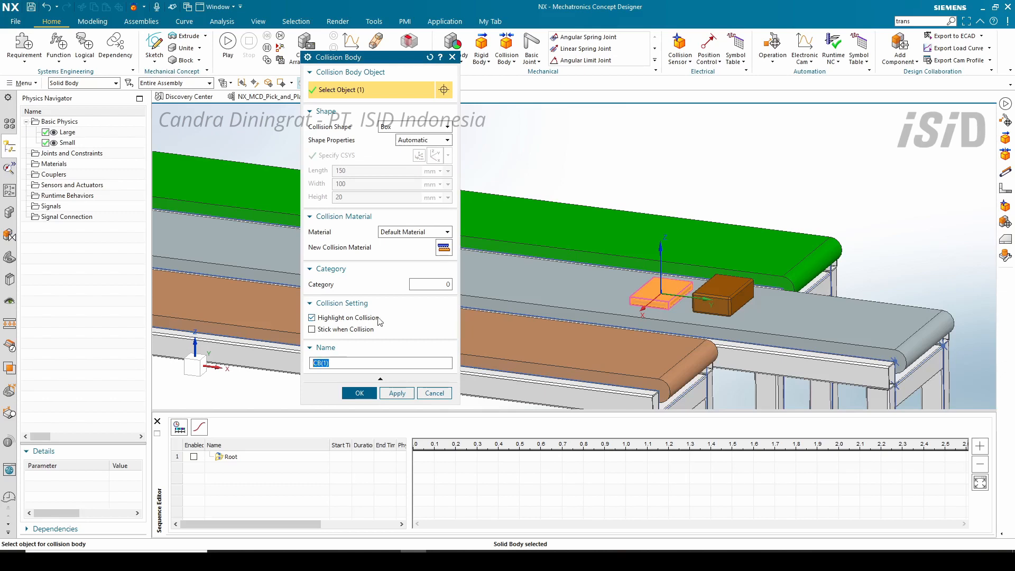
click(313, 318)
click(398, 393)
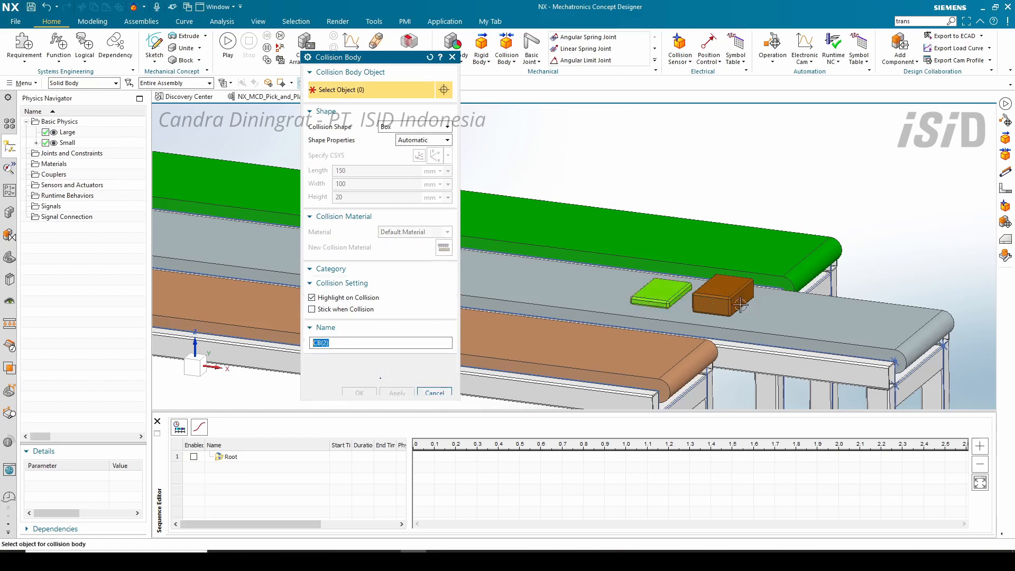
Step: Create a Box-shaped collision body on the brown box with Highlight on Collision turned off
click(724, 294)
click(321, 321)
click(313, 318)
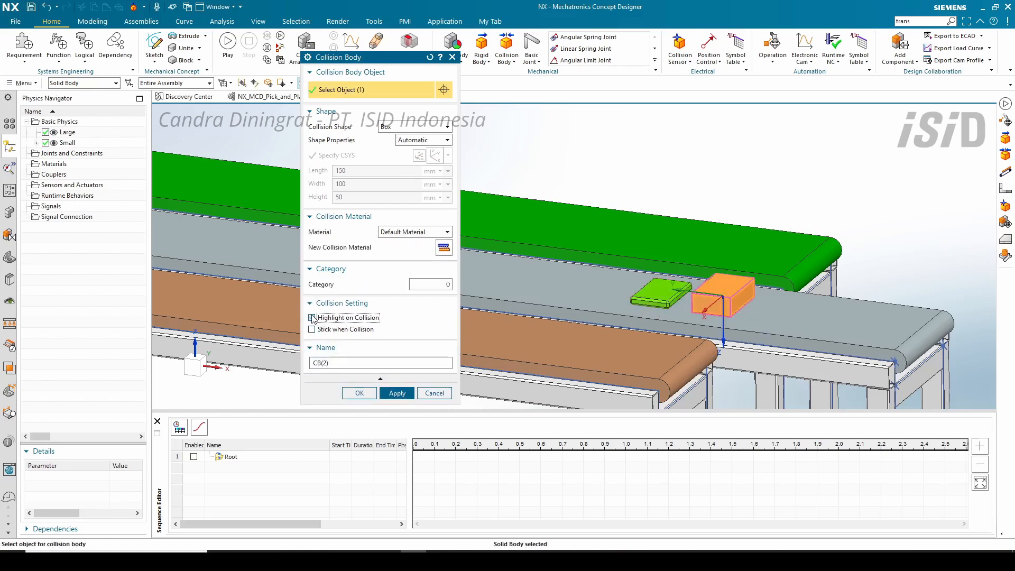
drag(358, 60, 413, 128)
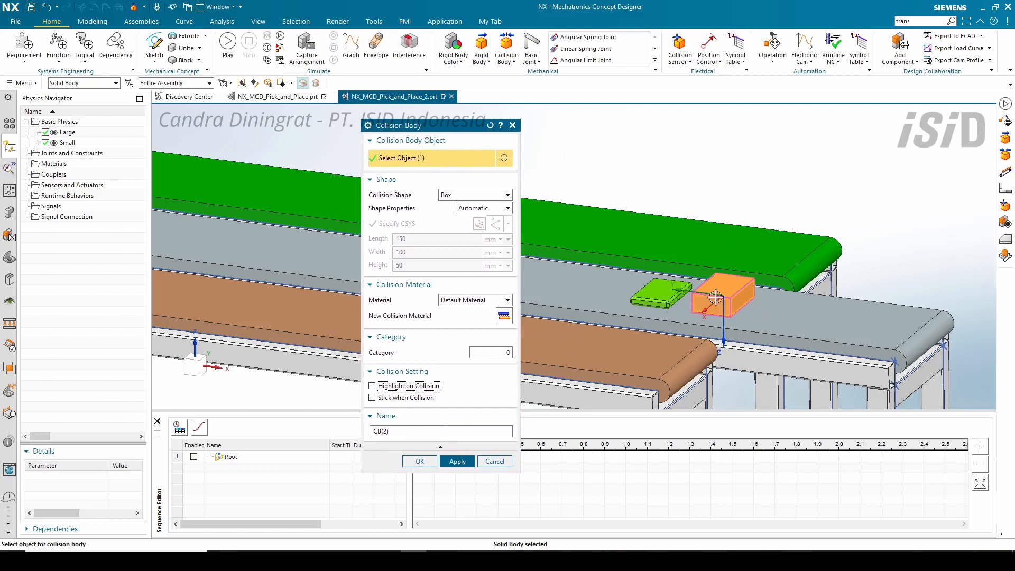
scroll(715, 298, up, 3)
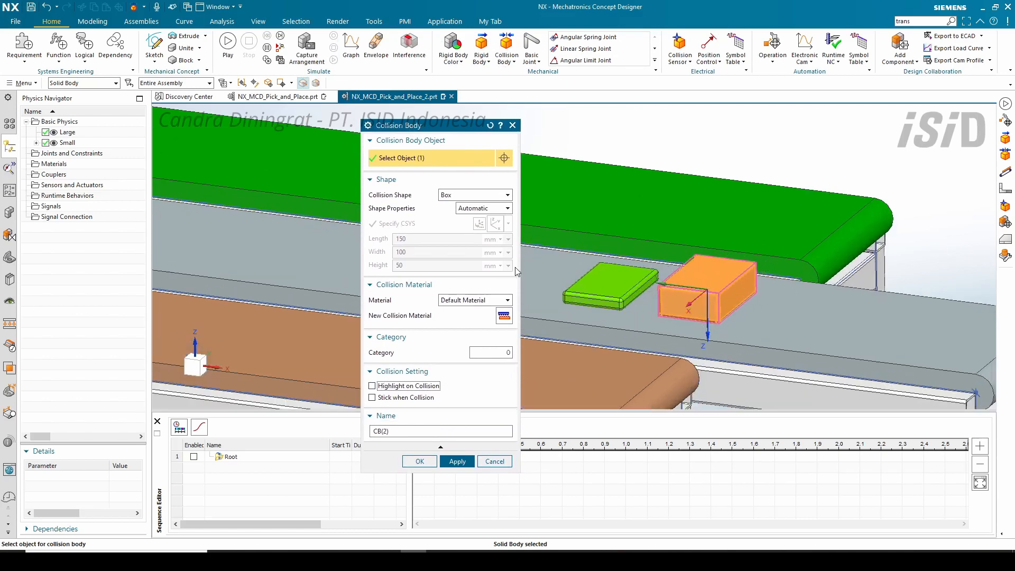
drag(418, 129, 390, 125)
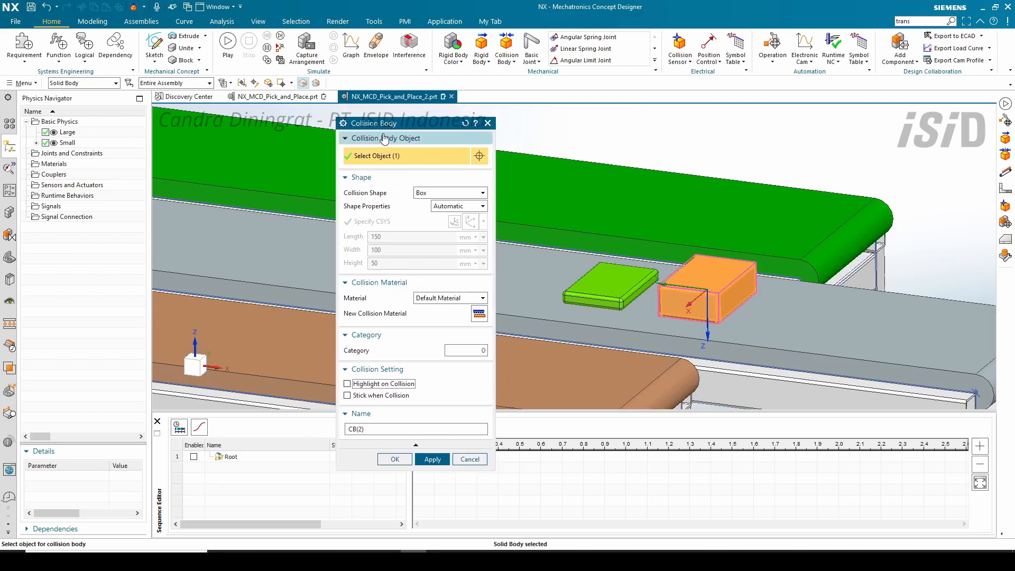
click(442, 193)
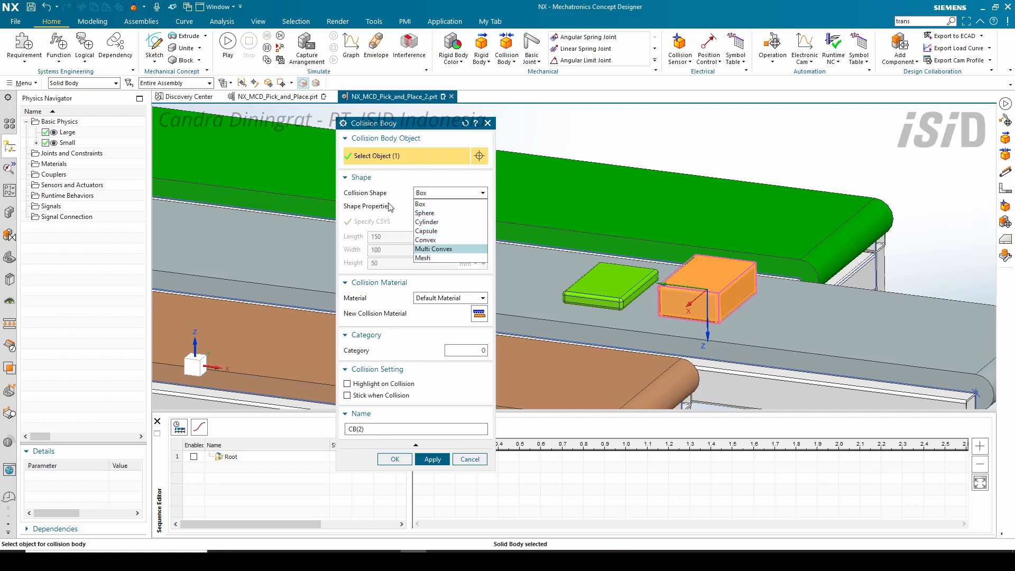
click(431, 204)
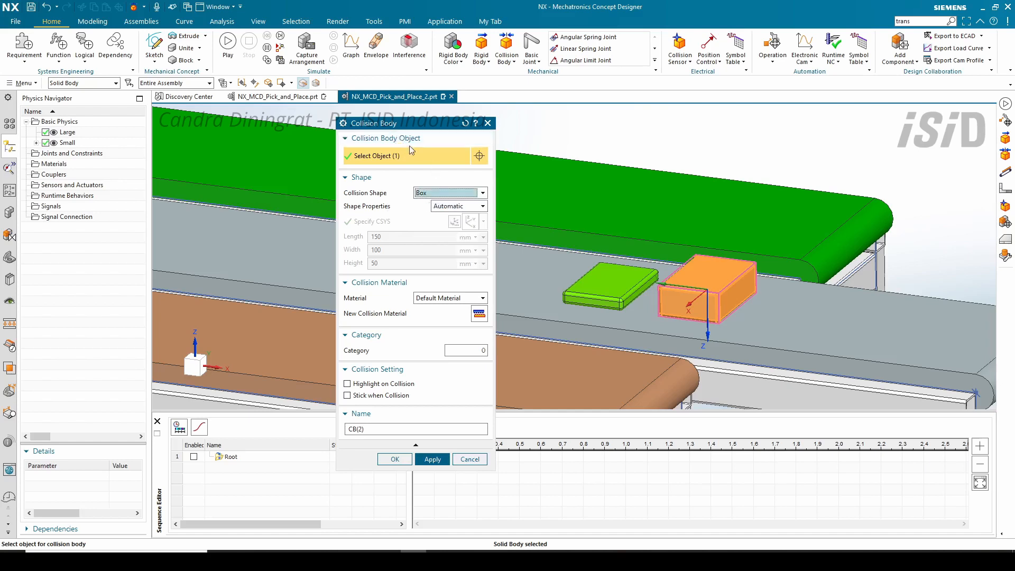
drag(408, 129, 401, 113)
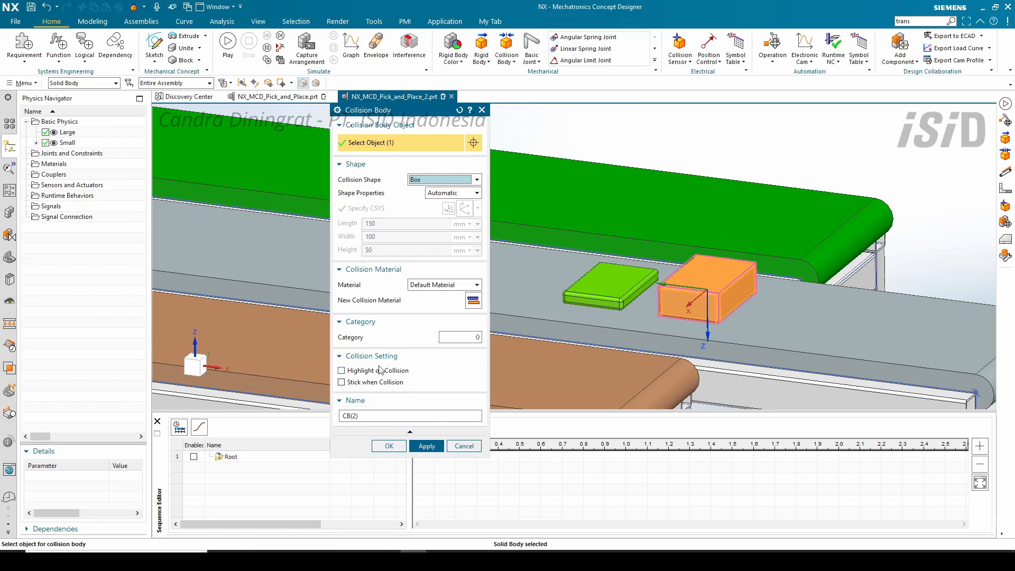
click(381, 447)
Step: Run the simulation to test the two boxes with their collision bodies and stop it
scroll(562, 300, down, 2)
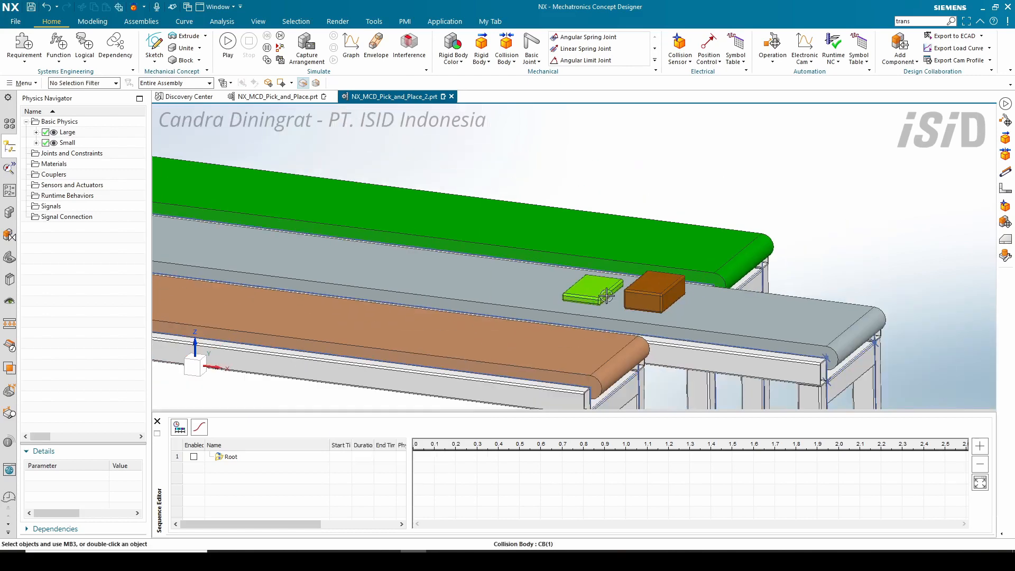
middle_drag(581, 264, 648, 279)
scroll(620, 275, down, 3)
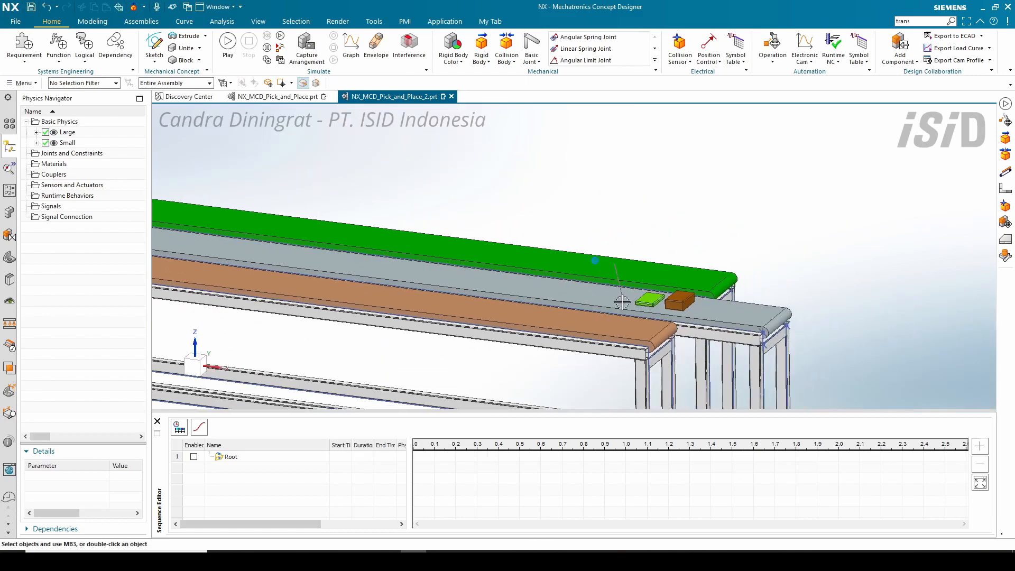
shift+middle_drag(595, 297, 655, 302)
scroll(542, 258, up, 2)
shift+middle_drag(544, 243, 441, 204)
click(228, 47)
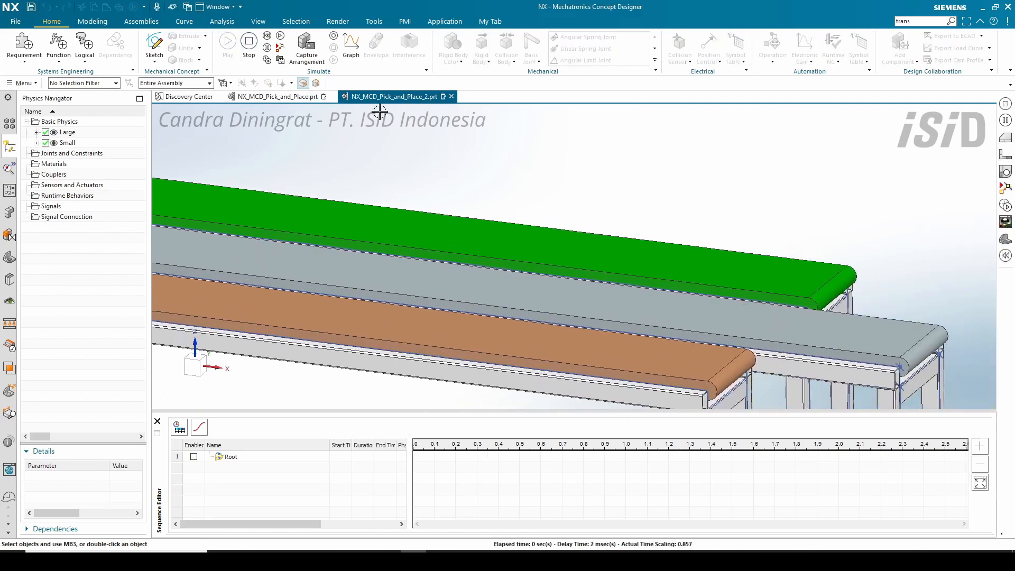
click(256, 49)
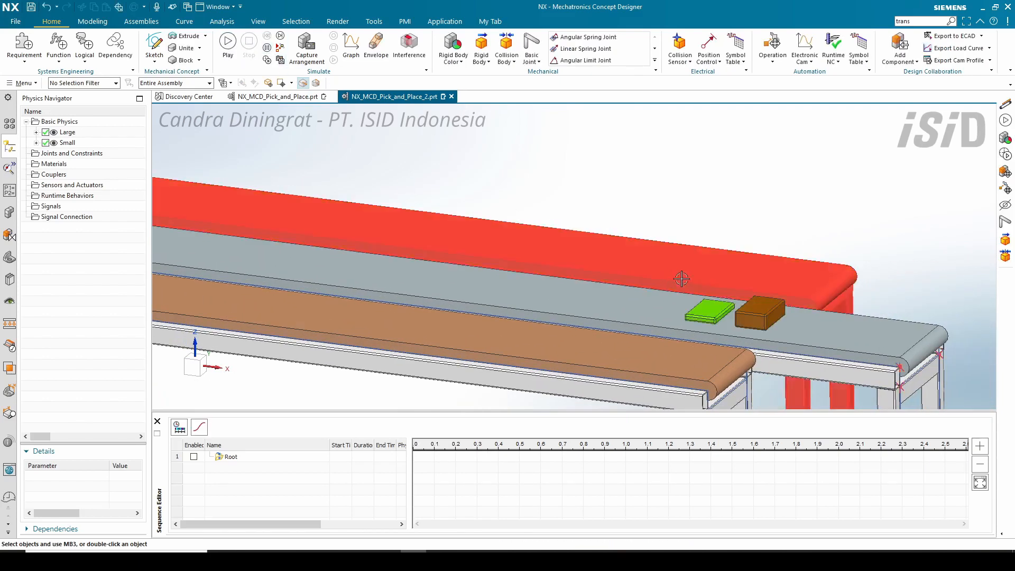
Step: Start a transport surface and select the top face of the grey conveyor as its conveyor face
scroll(694, 253, down, 3)
shift+middle_drag(619, 261, 654, 275)
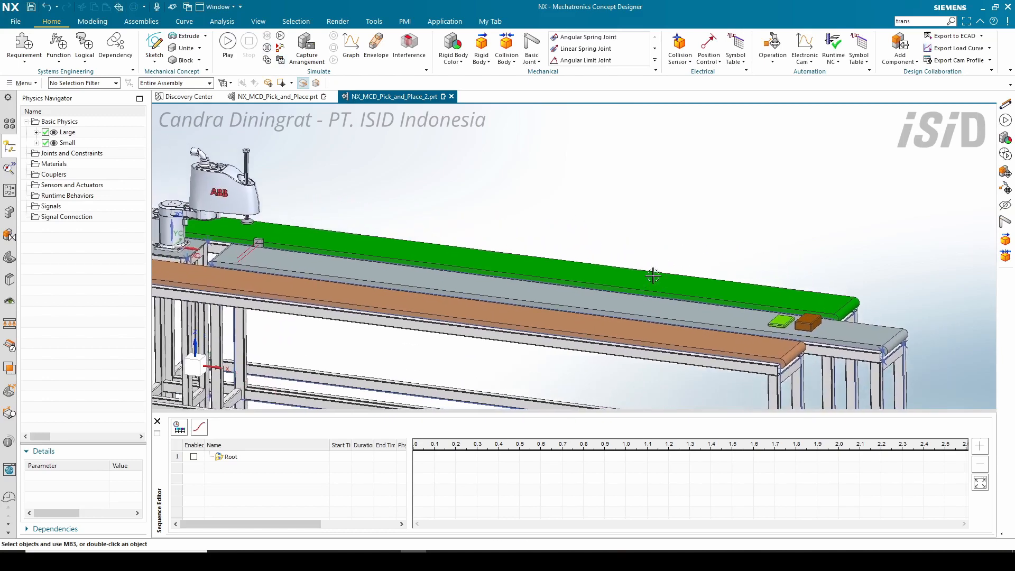
shift+middle_drag(699, 252, 702, 224)
scroll(709, 239, up, 2)
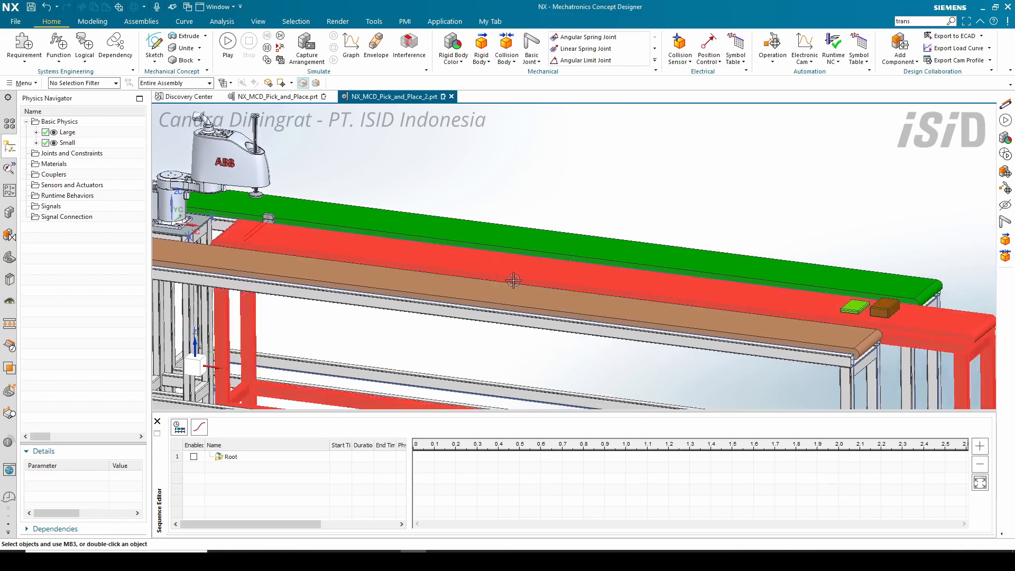
click(617, 216)
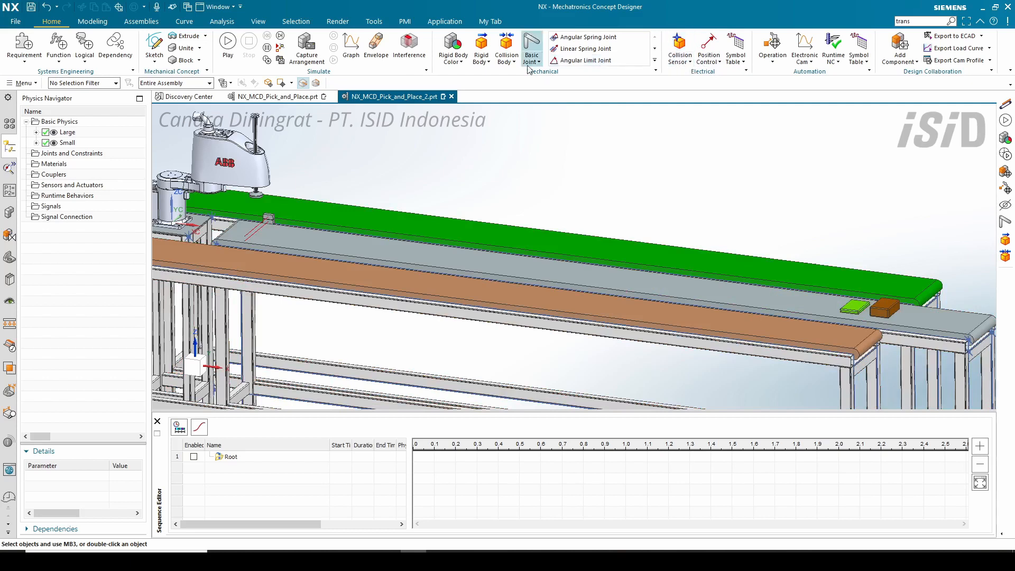
click(718, 63)
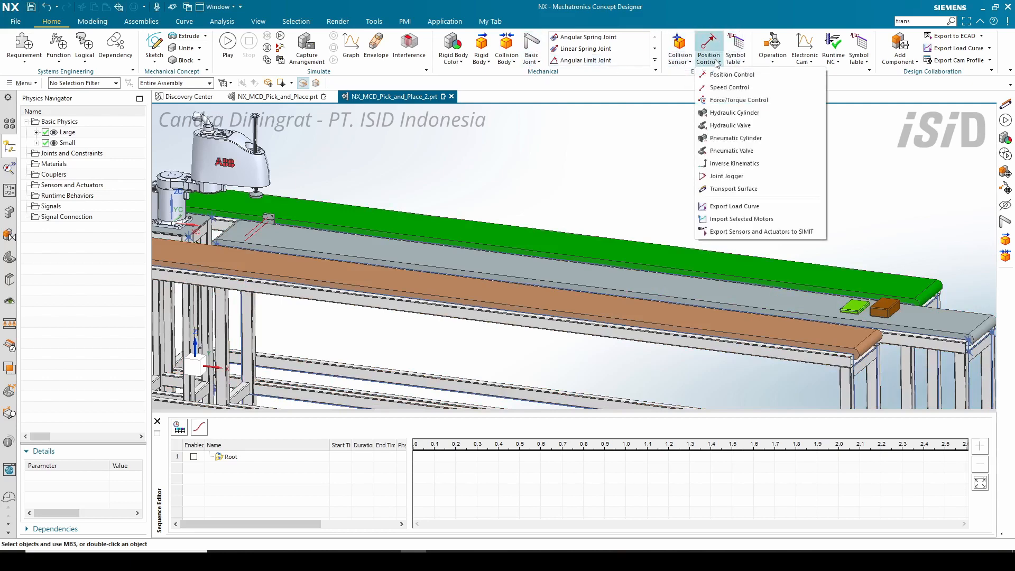
click(731, 193)
drag(423, 113, 534, 70)
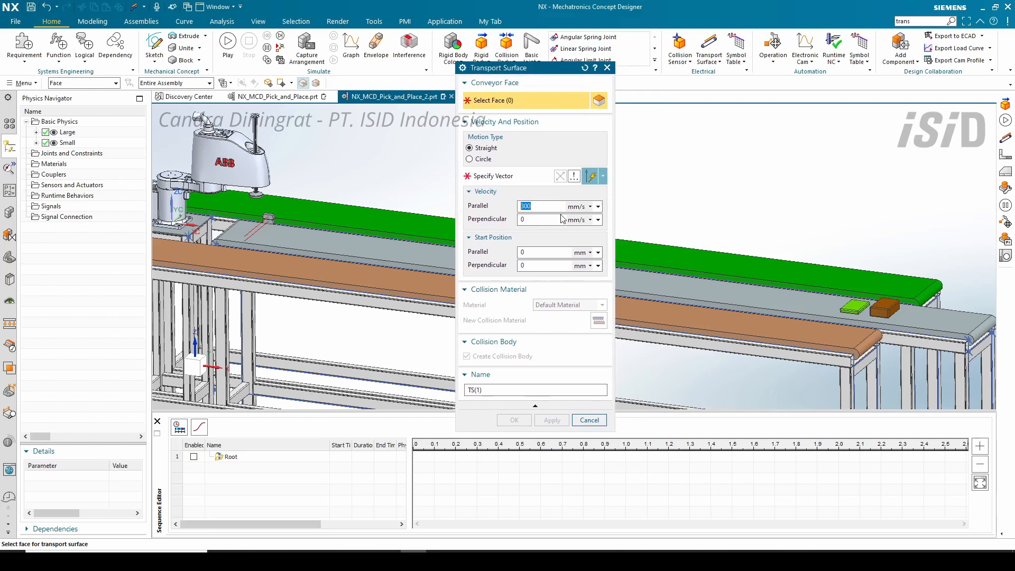
drag(526, 69, 485, 140)
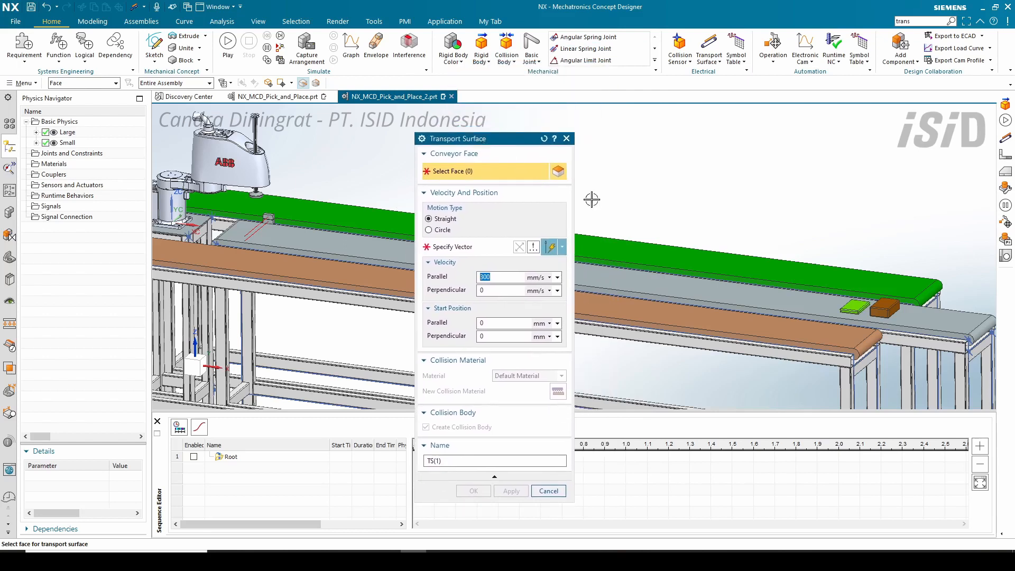
click(678, 272)
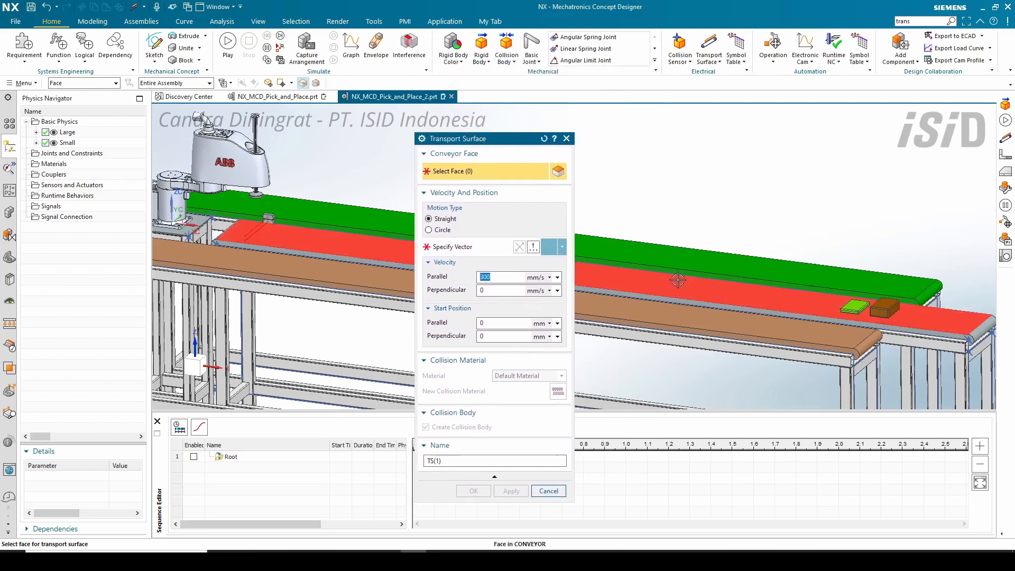
Step: Direct the grey conveyor's straight motion along the X-axis and create the transport surface with a parallel velocity of 300 mm/s
drag(477, 137, 392, 157)
click(415, 205)
click(547, 255)
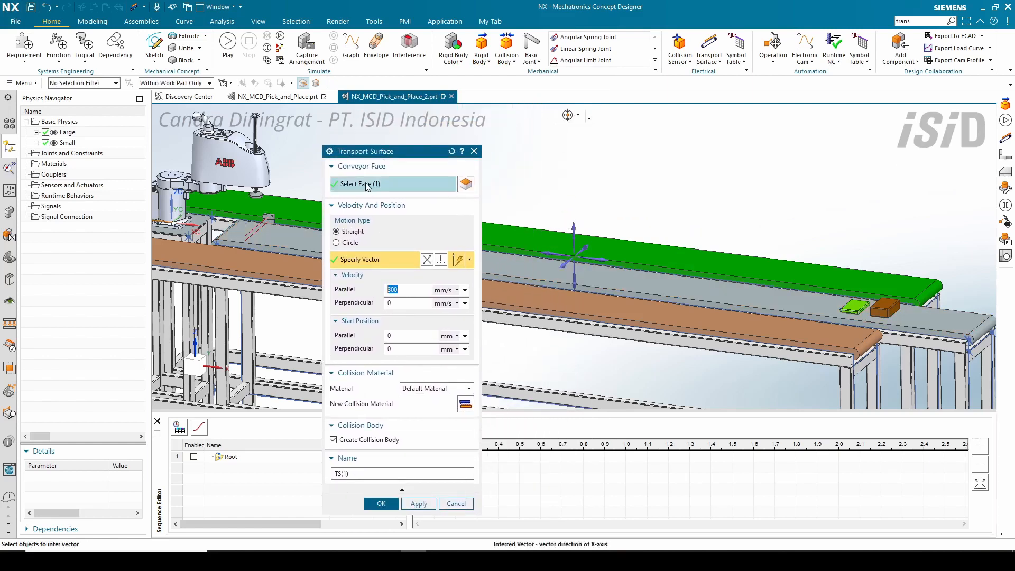
drag(421, 154, 756, 134)
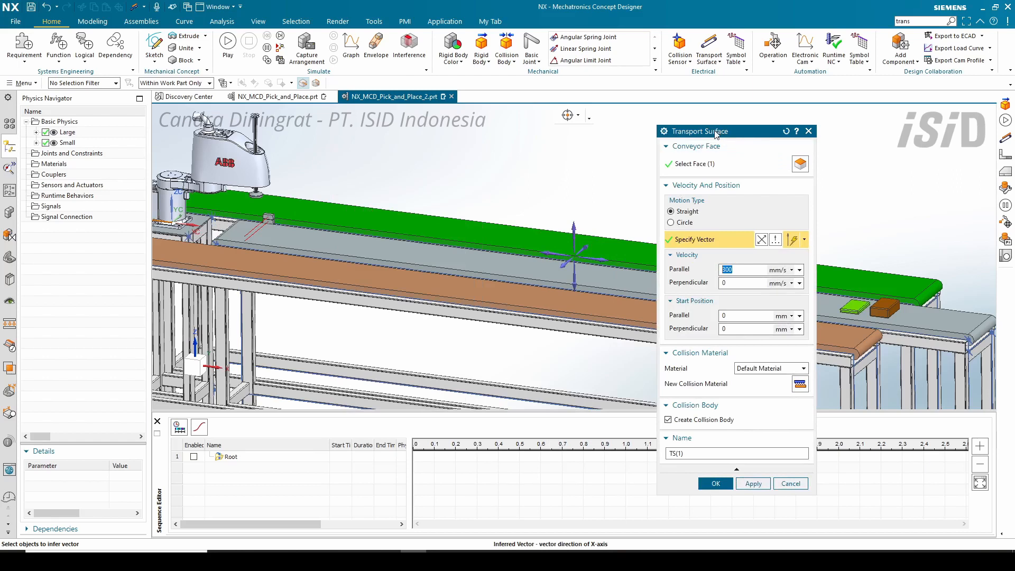
drag(718, 135, 690, 101)
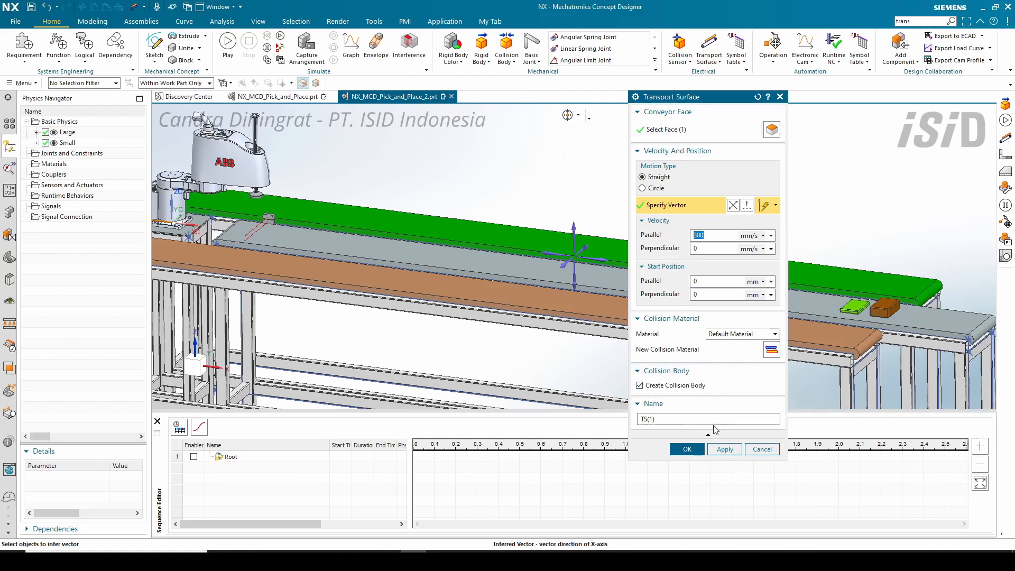
click(687, 451)
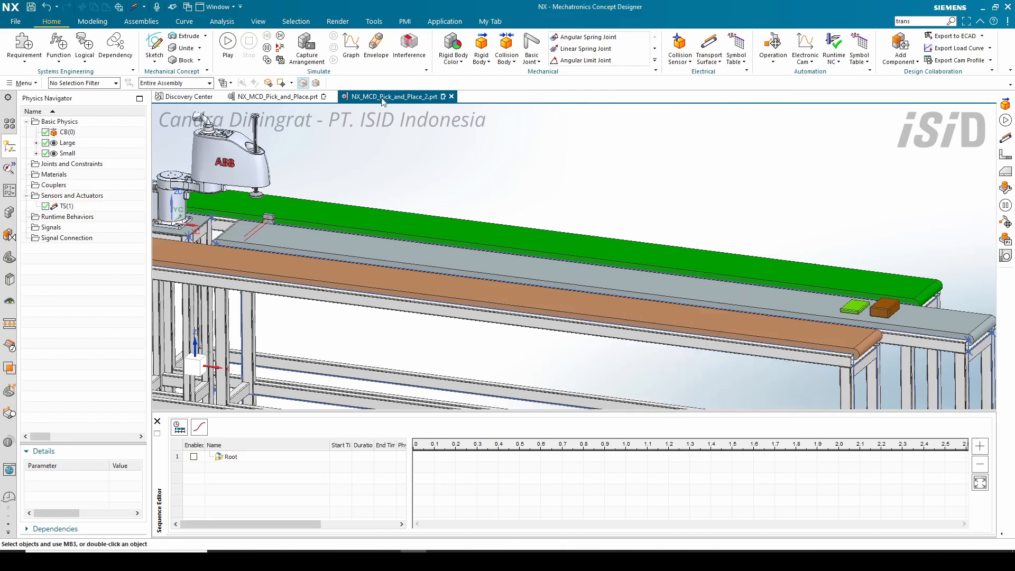
Step: Run the simulation to test how the boxes move on the grey conveyor's transport surface
click(222, 50)
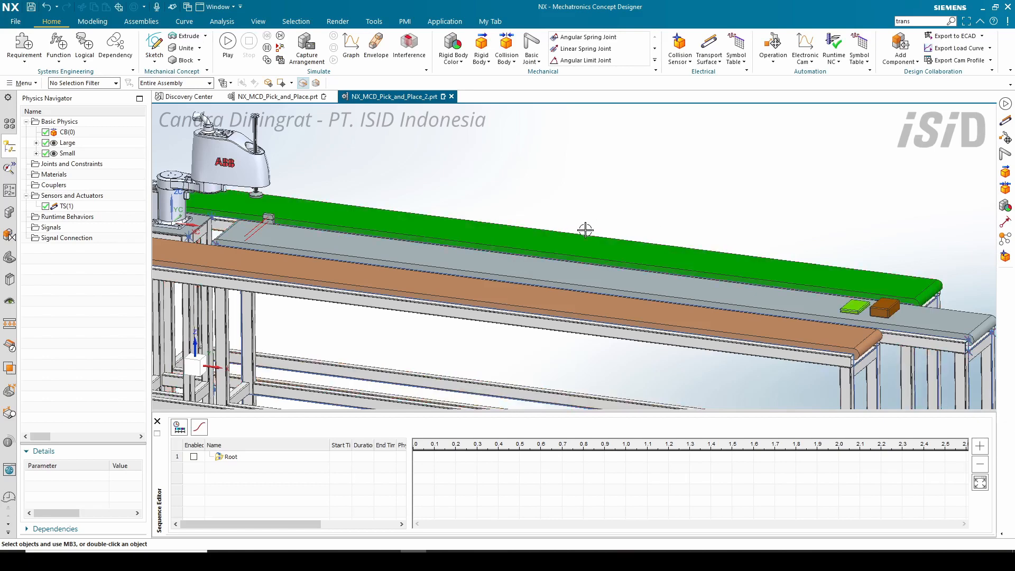
scroll(584, 229, down, 3)
shift+middle_drag(569, 243, 573, 259)
scroll(546, 241, up, 1)
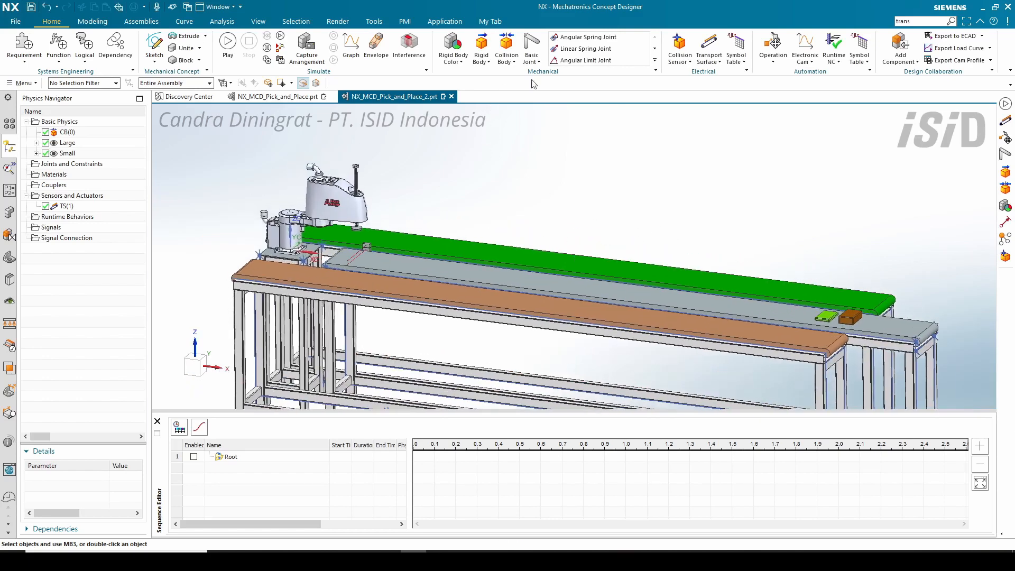
Step: Create a straight transport surface on the green conveyor's top face, directed along the X-axis with a parallel velocity of 300 mm/s
click(709, 52)
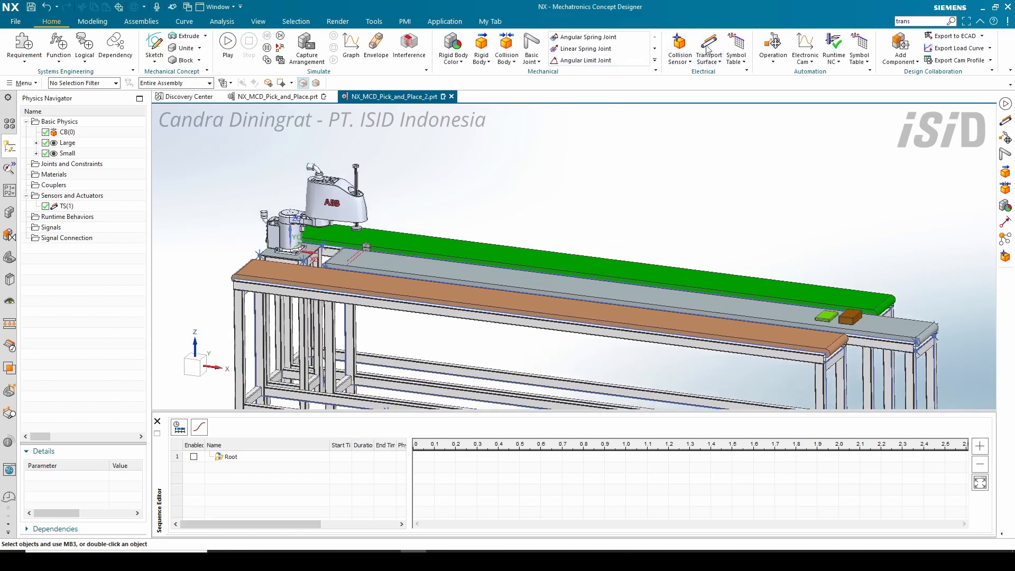
click(449, 246)
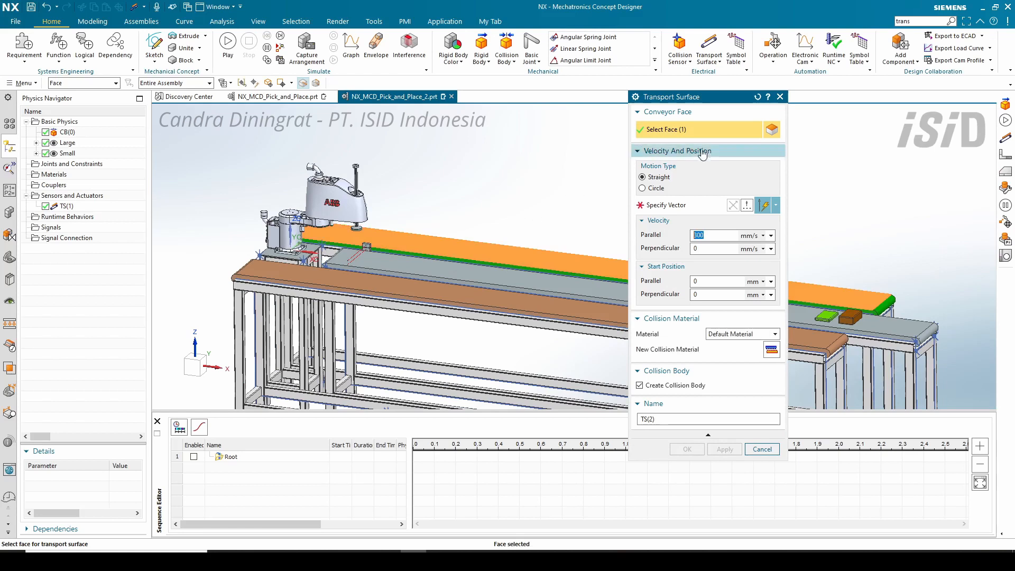
click(670, 204)
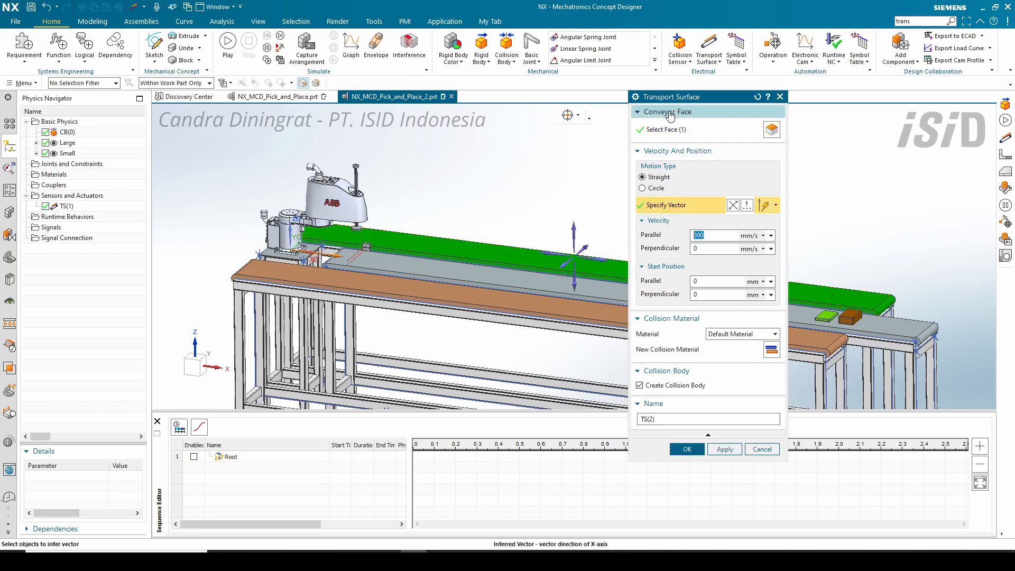
mouse_move(672, 100)
mouse_down()
mouse_move(654, 99)
mouse_move(684, 113)
mouse_up()
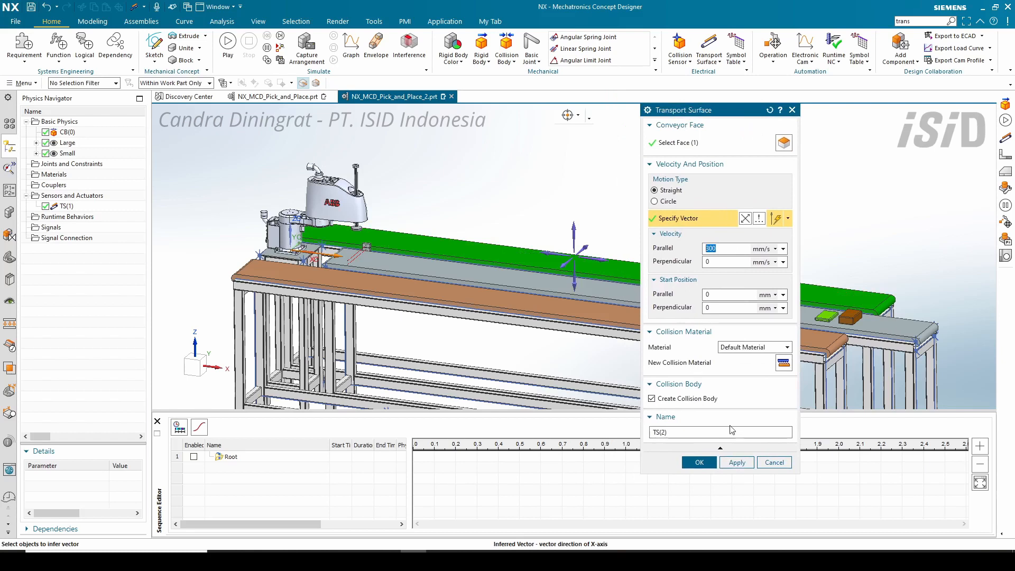
click(737, 462)
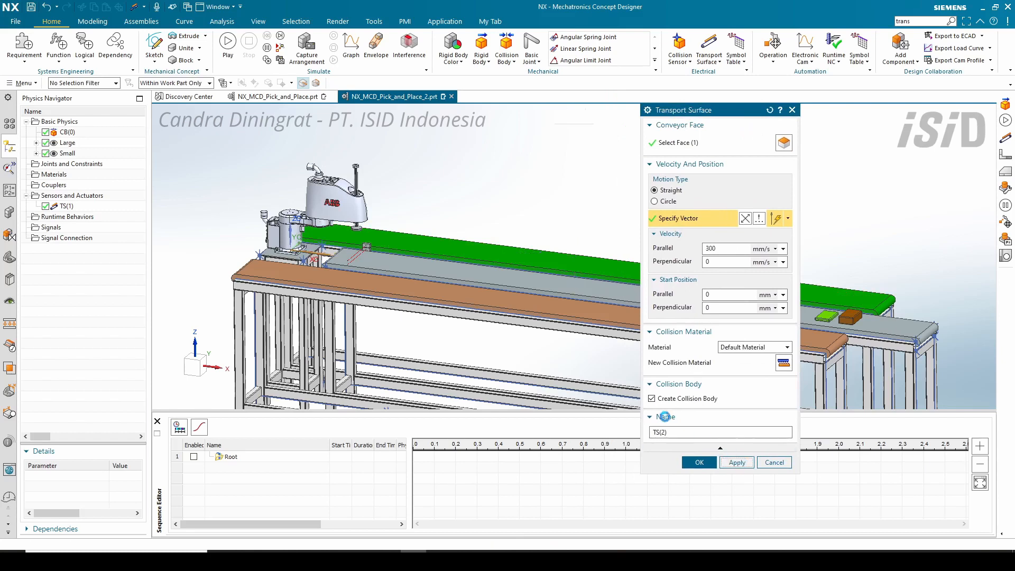
Step: Create a straight transport surface on the brown conveyor's top face, directed along the X-axis with a parallel velocity of 300 mm/s
click(456, 288)
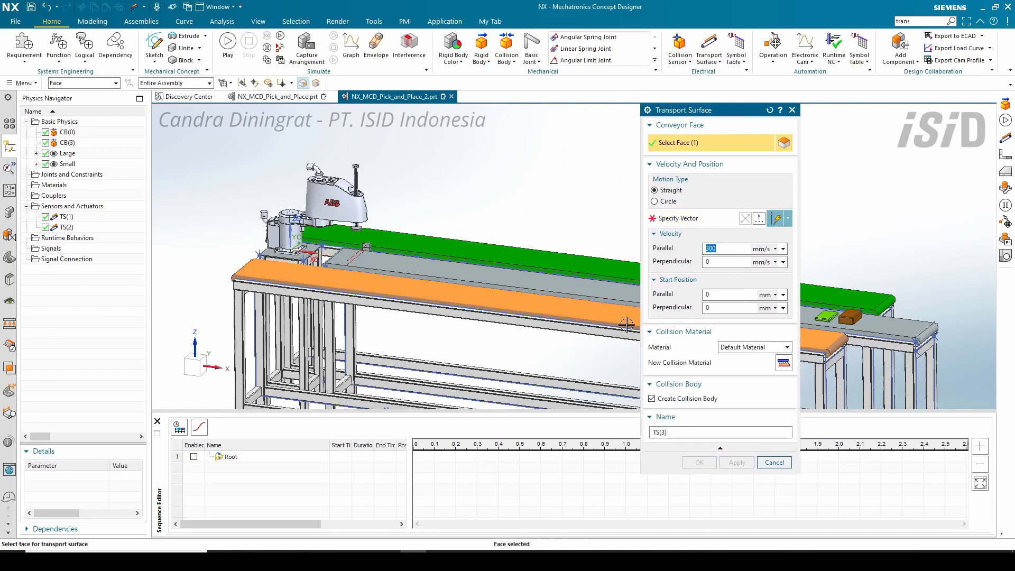
click(602, 256)
drag(681, 110, 658, 71)
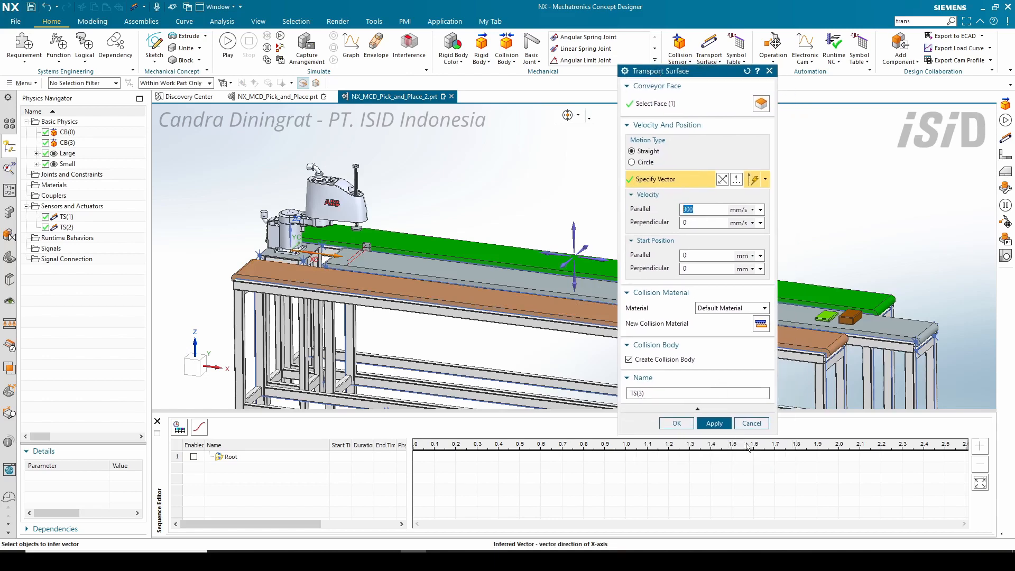
click(677, 423)
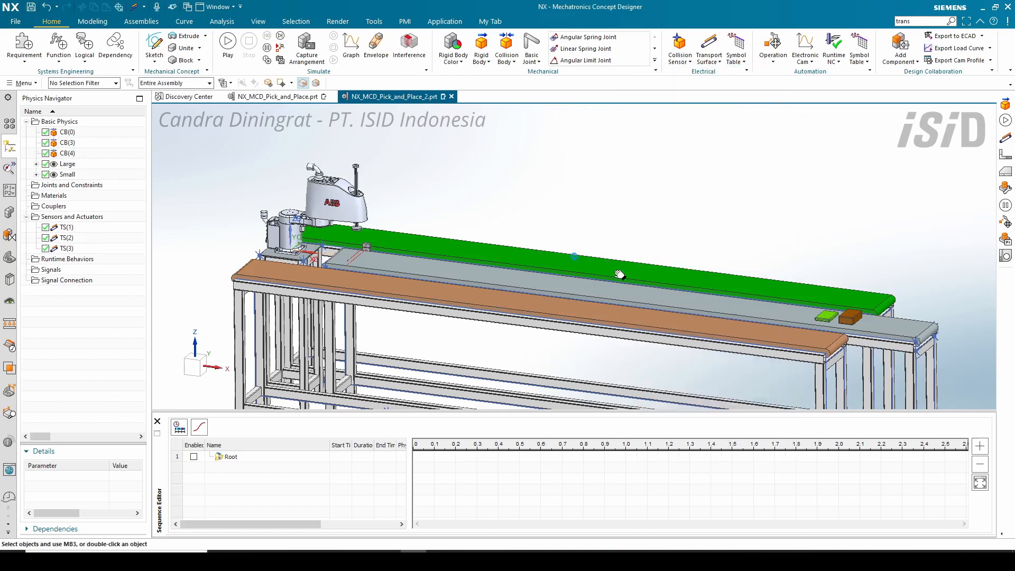
shift+middle_drag(620, 275, 613, 271)
scroll(371, 275, up, 1)
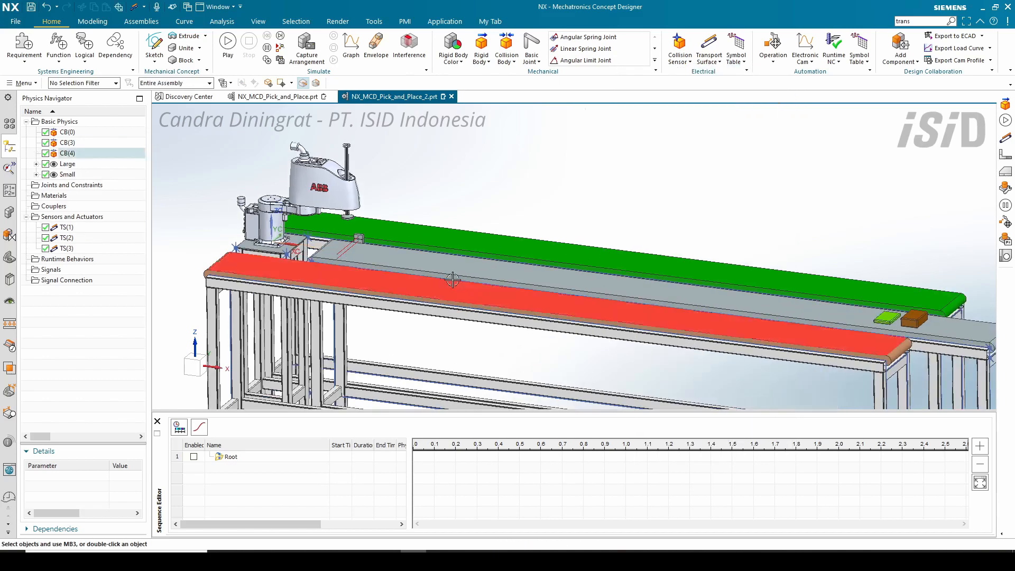
shift+middle_drag(463, 290, 508, 292)
scroll(280, 231, up, 5)
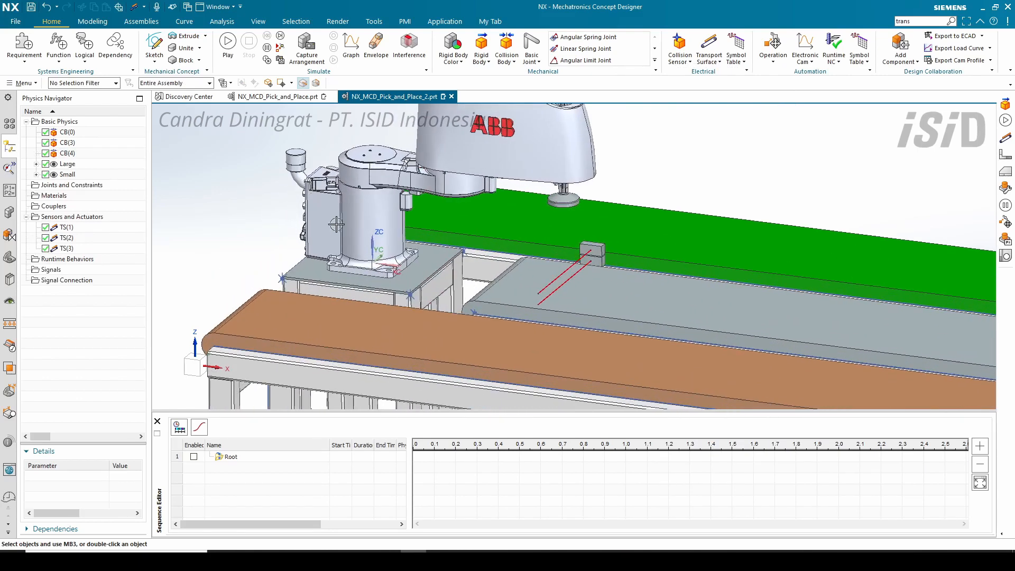
scroll(499, 185, up, 1)
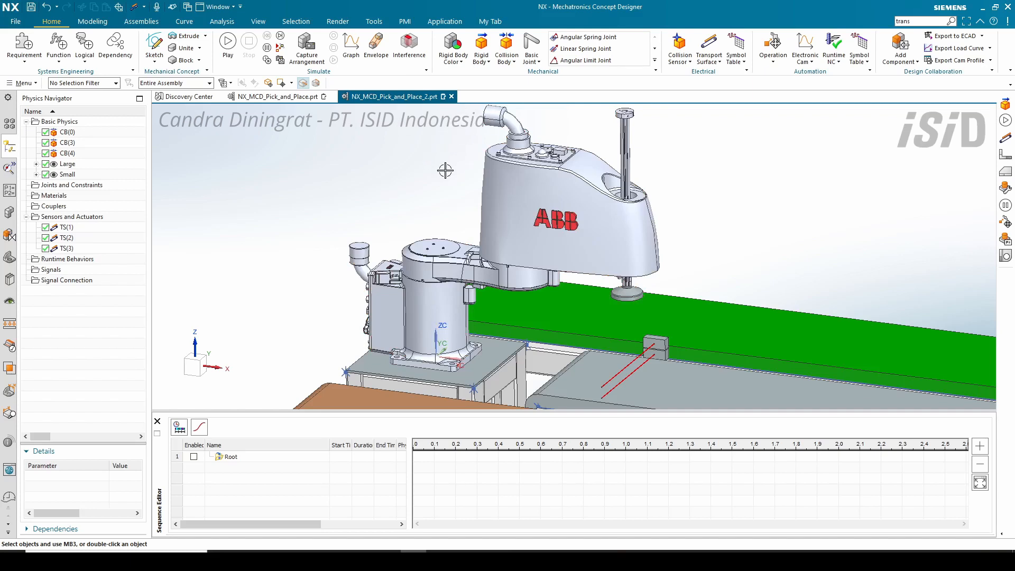
Step: Create separate rigid bodies for the robot's base and for its lower arm link, with automatic mass properties
click(482, 45)
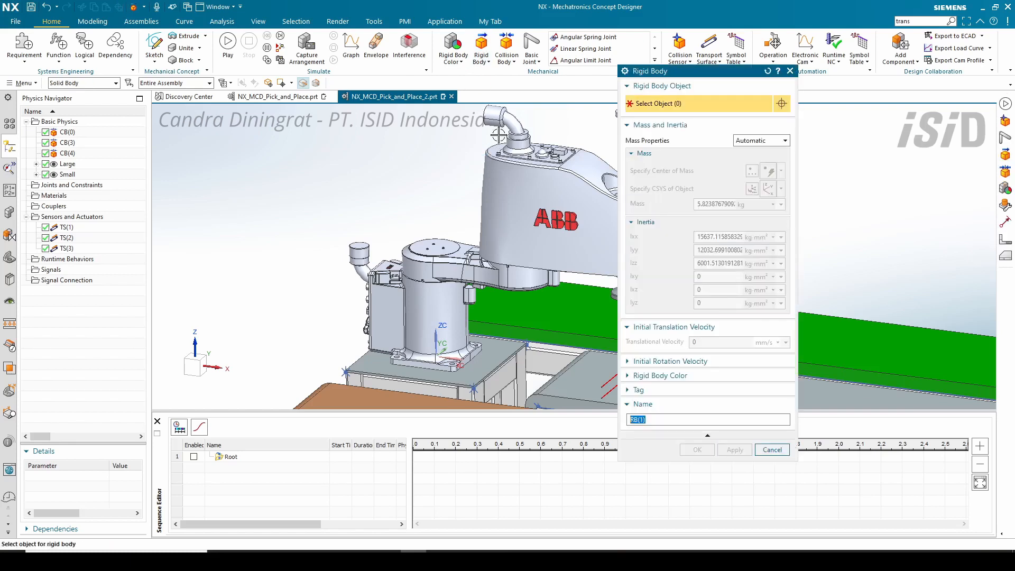
drag(680, 76, 685, 52)
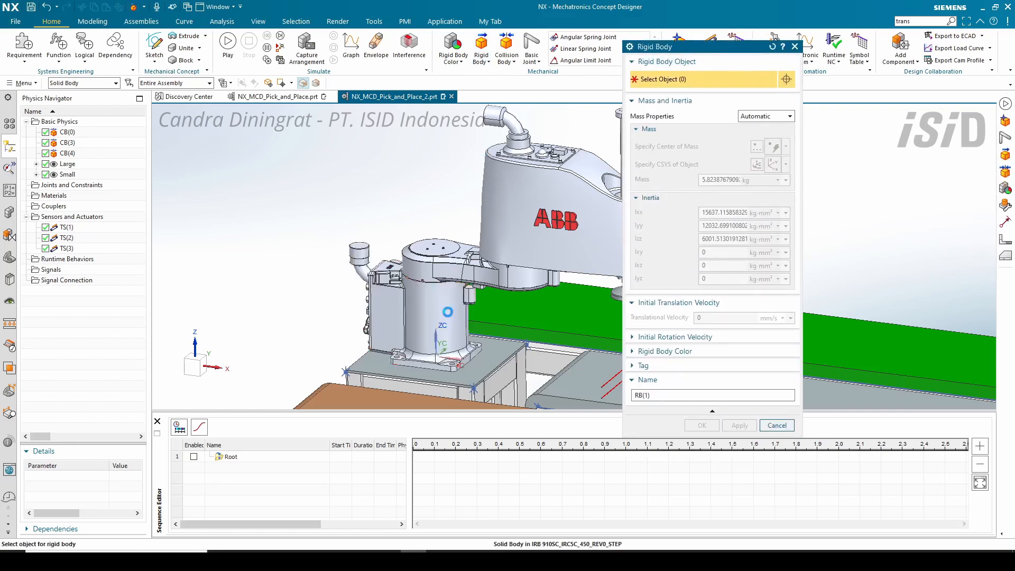
click(467, 294)
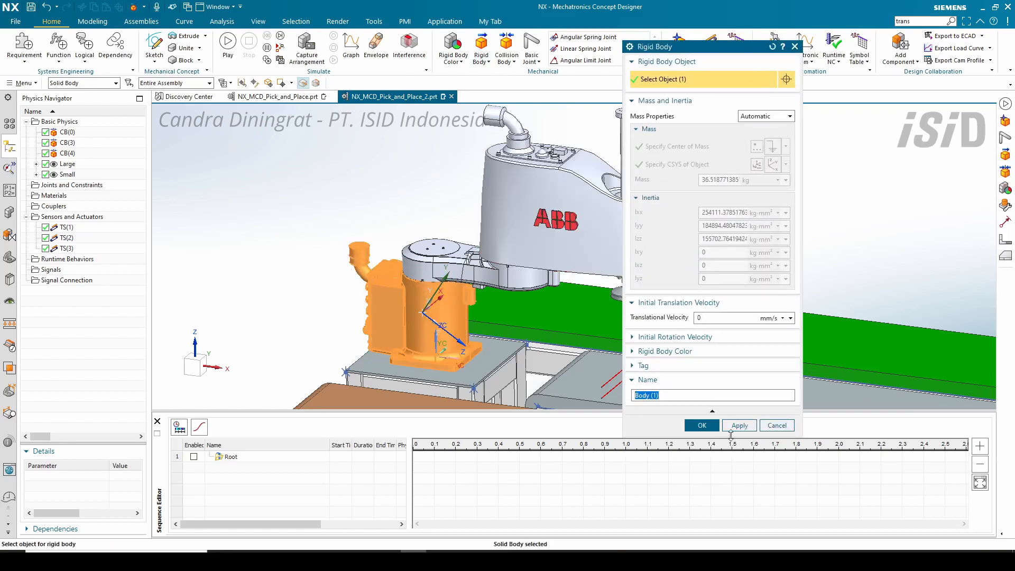
click(743, 426)
click(480, 274)
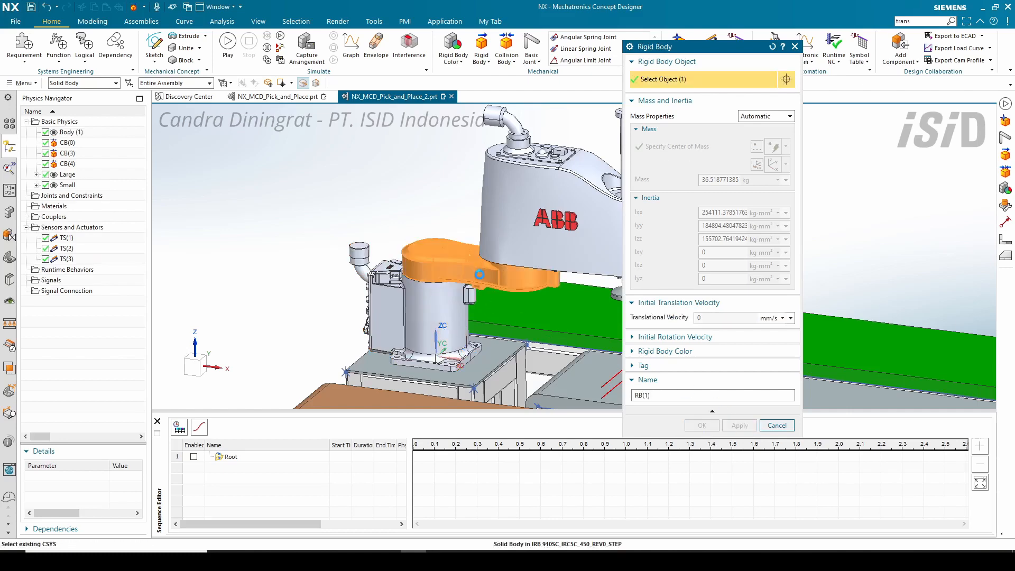
click(741, 424)
Step: Create a rigid body from the robot's upper arm housing with the ABB logo
click(526, 226)
scroll(461, 250, down, 1)
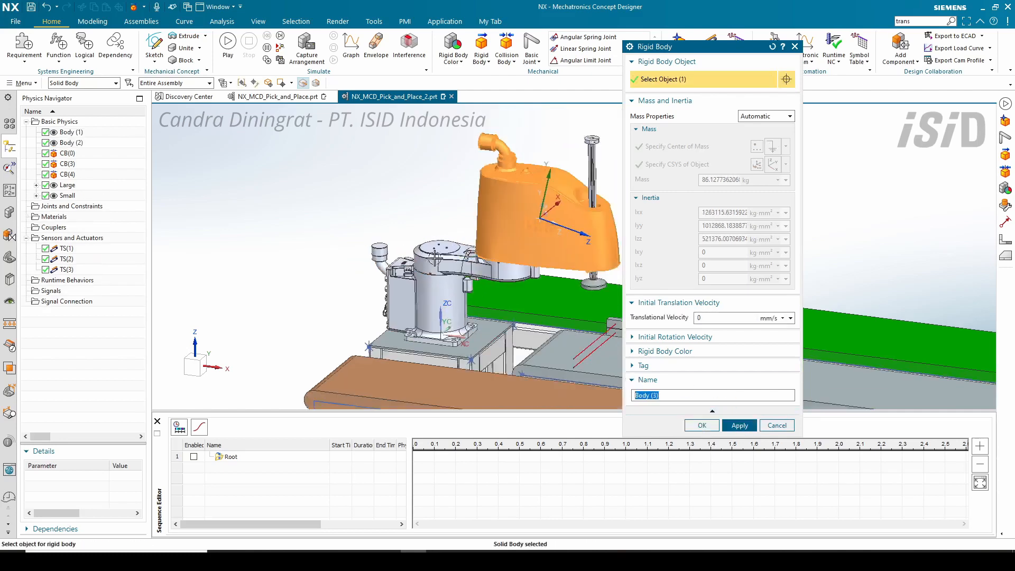
scroll(435, 257, up, 2)
click(740, 426)
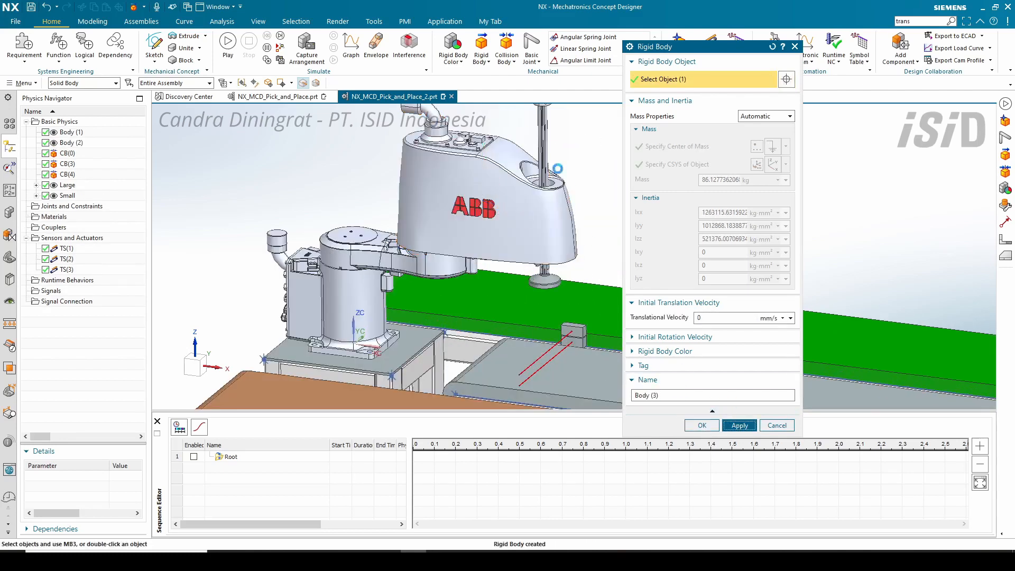
Step: Create one rigid body from the robot's vertical shaft together with the round disc at its lower end
click(545, 159)
scroll(569, 289, down, 1)
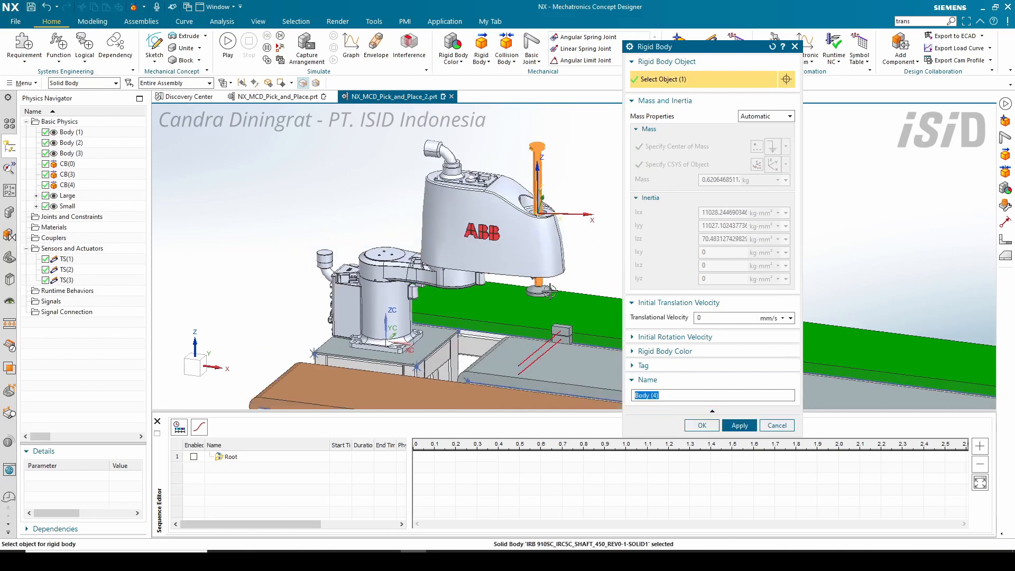
scroll(550, 290, up, 1)
click(607, 276)
scroll(607, 276, up, 1)
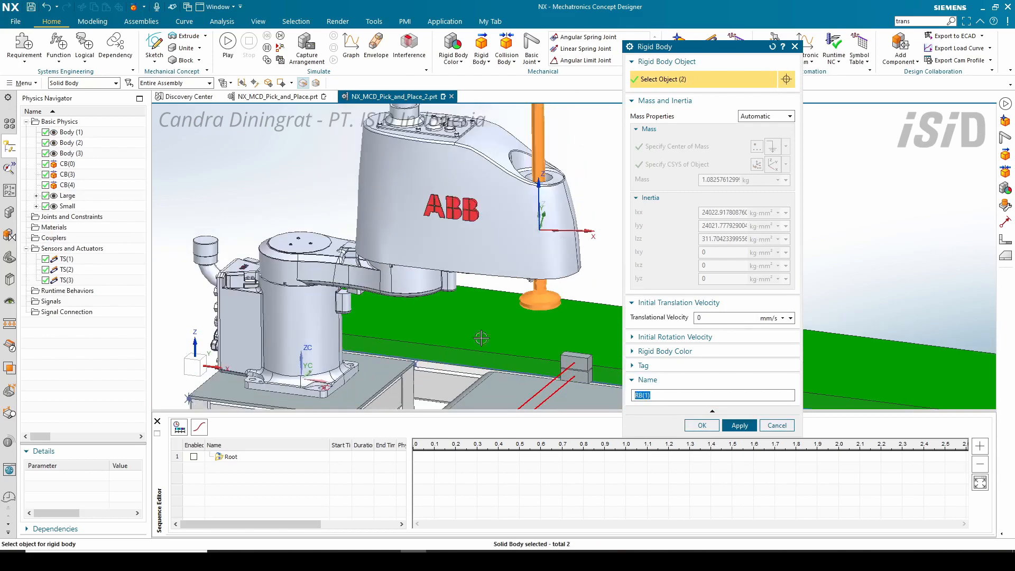
scroll(482, 339, down, 1)
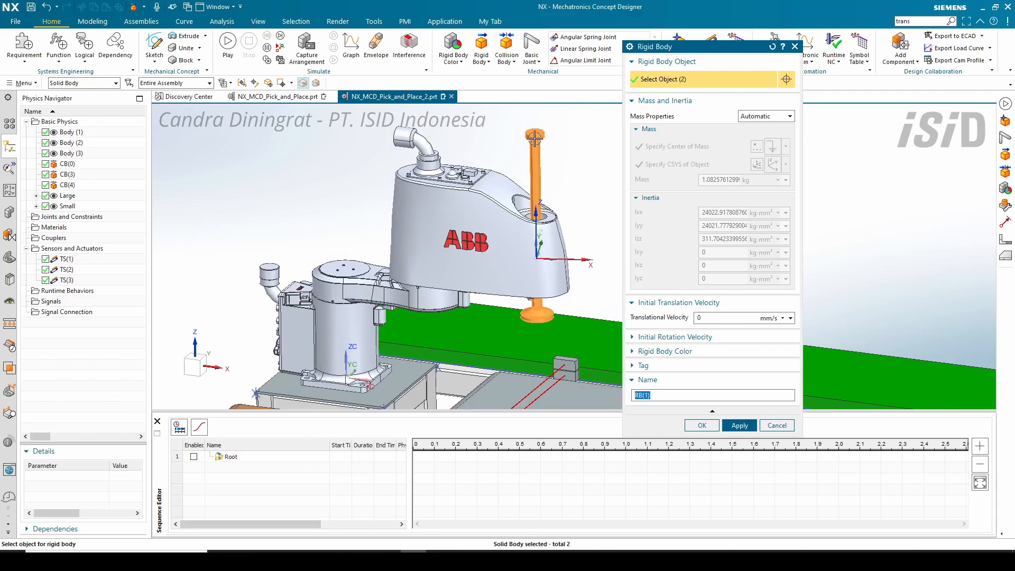
click(703, 426)
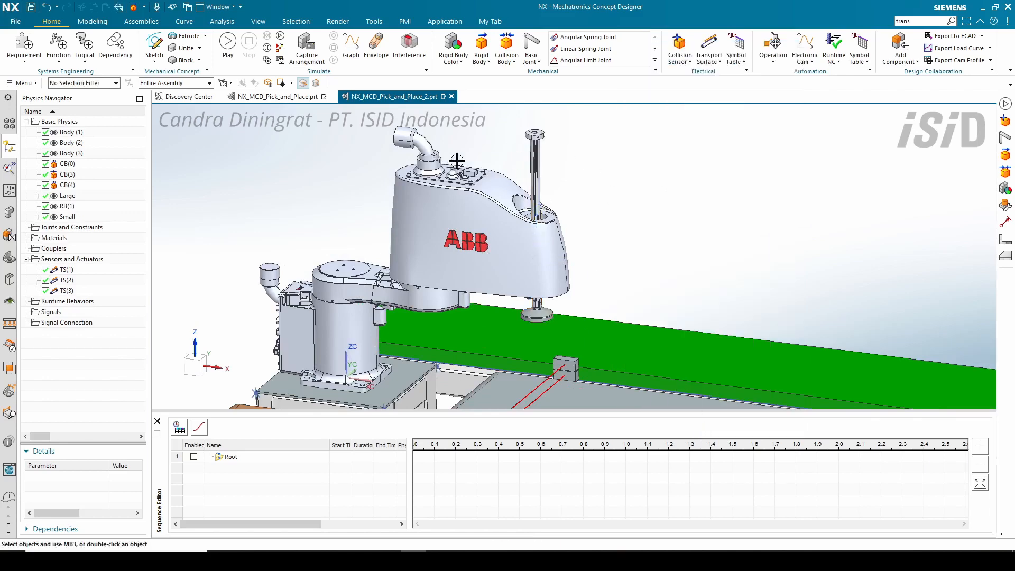
Step: Run the simulation to check how the robot's separate rigid bodies behave, and stop it
scroll(457, 160, down, 2)
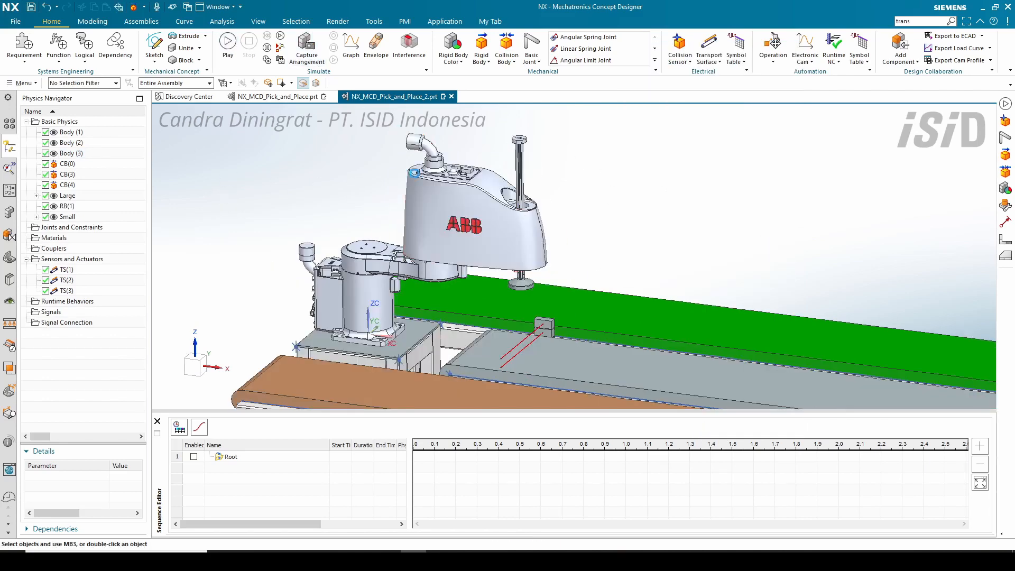
click(250, 46)
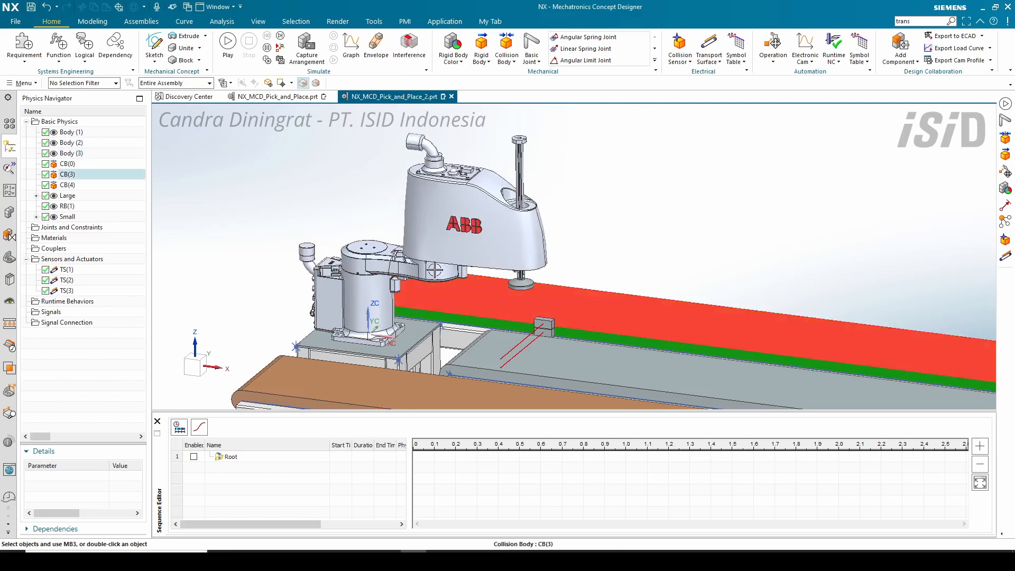
Step: Delete the rigid body of the robot's upper arm housing
middle_drag(430, 265, 433, 256)
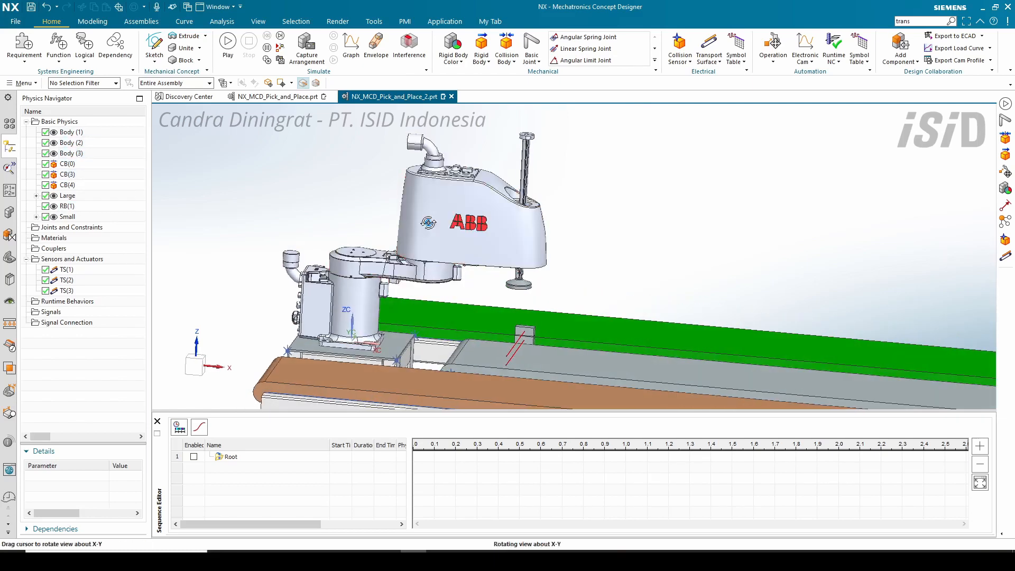
middle_drag(422, 249, 422, 224)
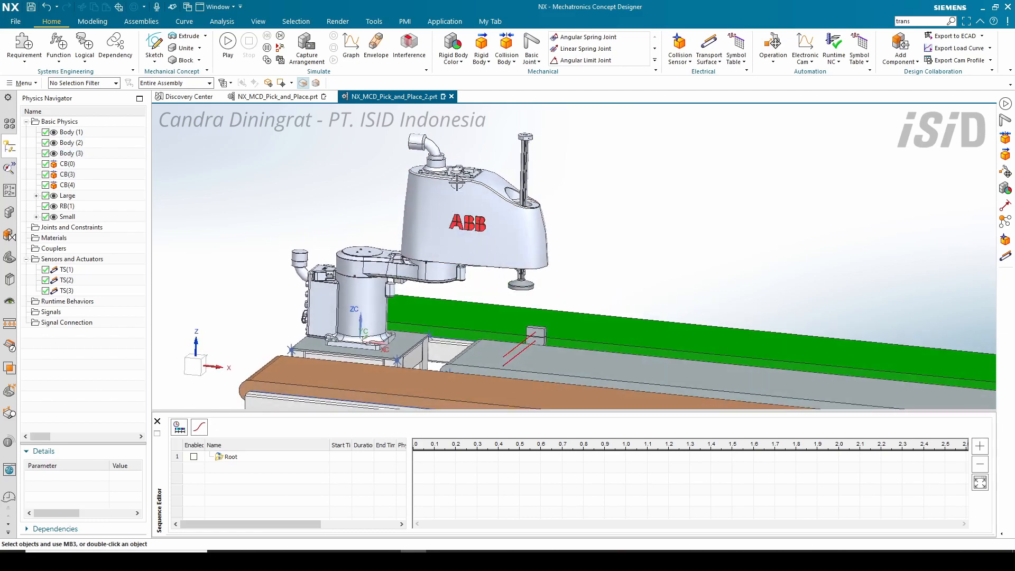
scroll(421, 203, up, 2)
scroll(420, 202, down, 3)
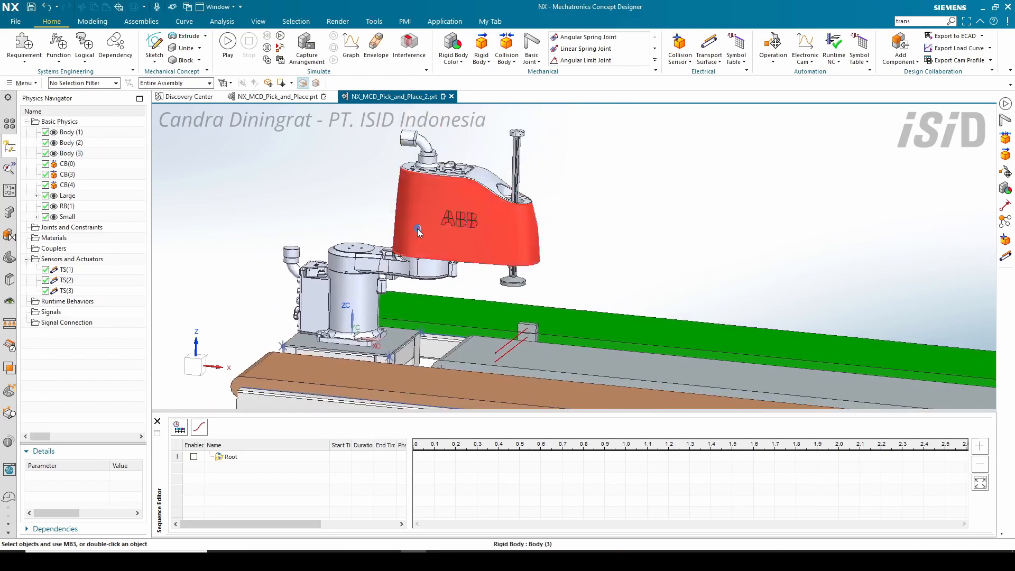
middle_drag(417, 228, 405, 231)
click(74, 154)
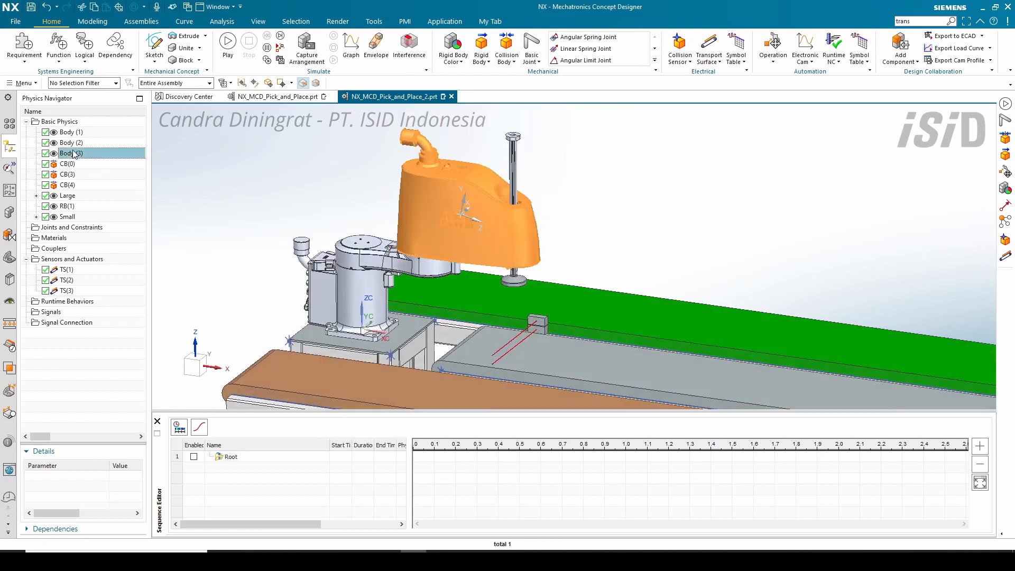
right_click(70, 153)
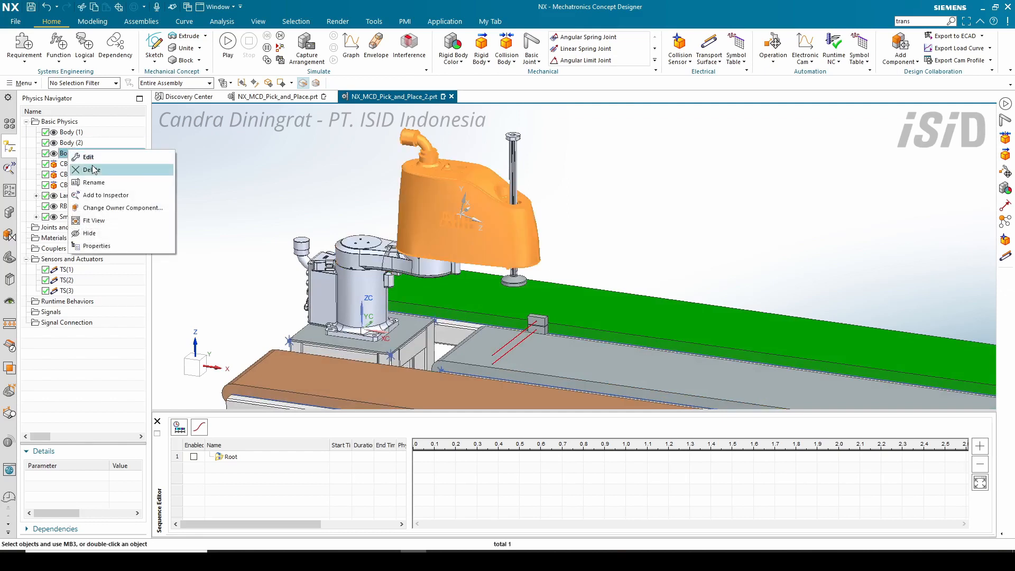
click(93, 169)
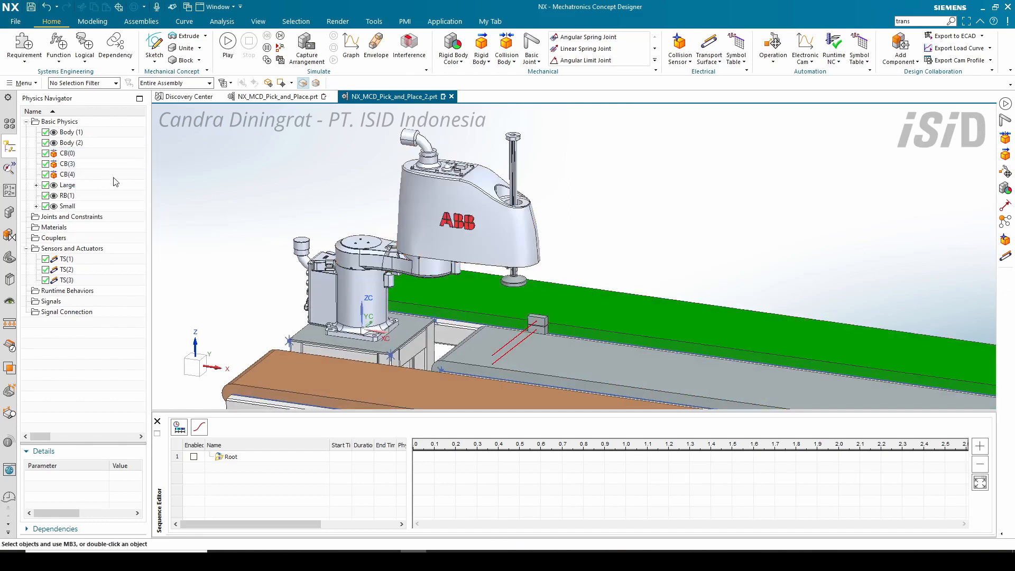
Step: Add the upper arm housing to the lower arm link's rigid body so both form one body
double_click(58, 144)
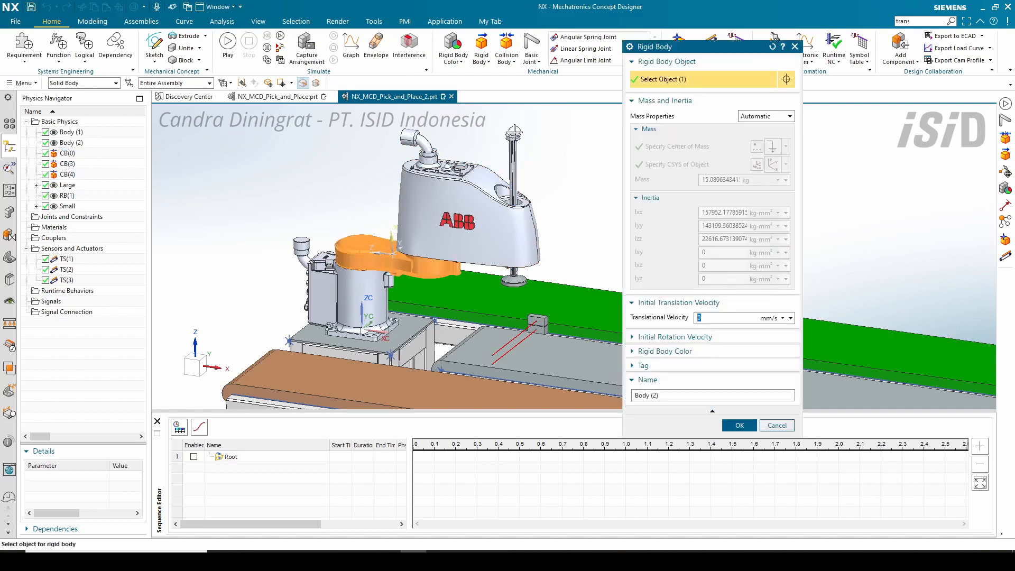
drag(693, 53, 652, 40)
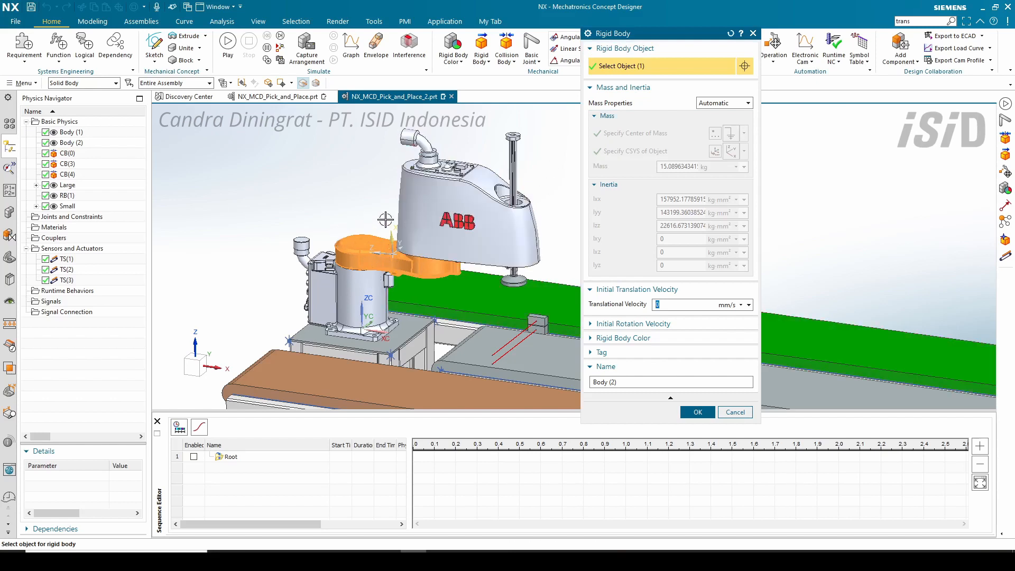
click(448, 198)
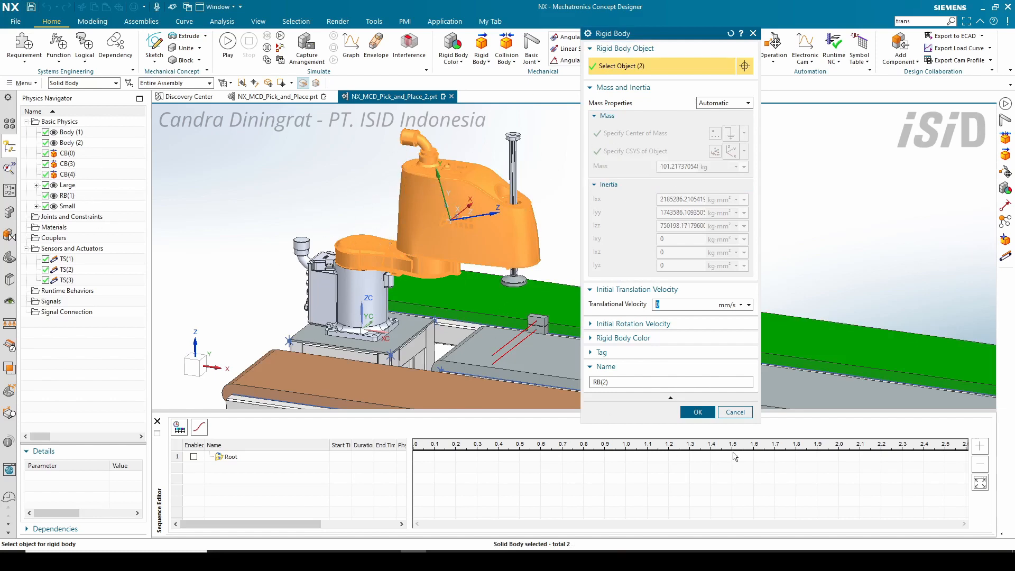
click(709, 415)
scroll(208, 213, down, 2)
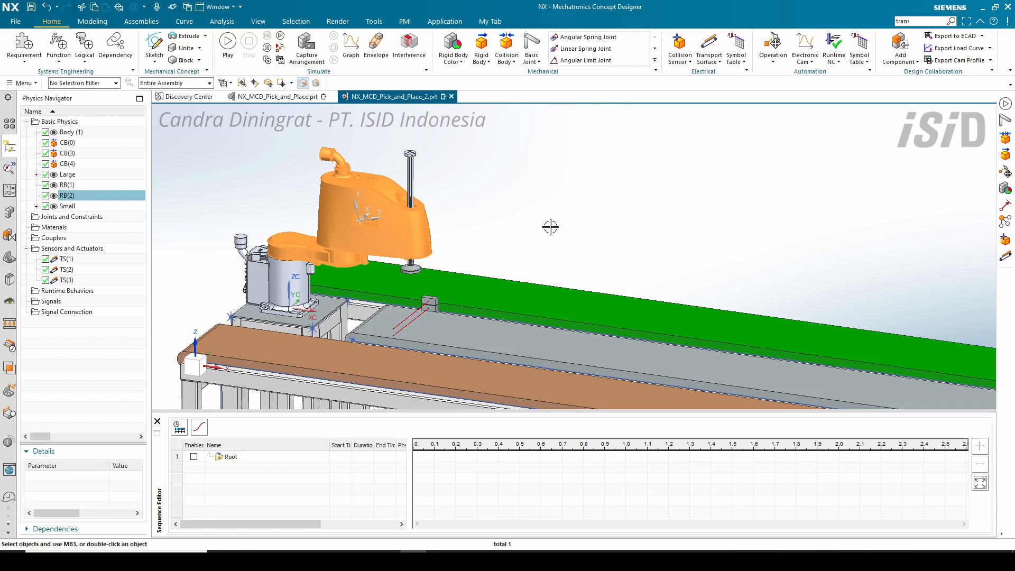
key(Escape)
Step: Run the simulation to test the robot with the combined arm body and no joints, and stop it
scroll(524, 208, down, 1)
scroll(426, 233, up, 2)
scroll(428, 231, down, 2)
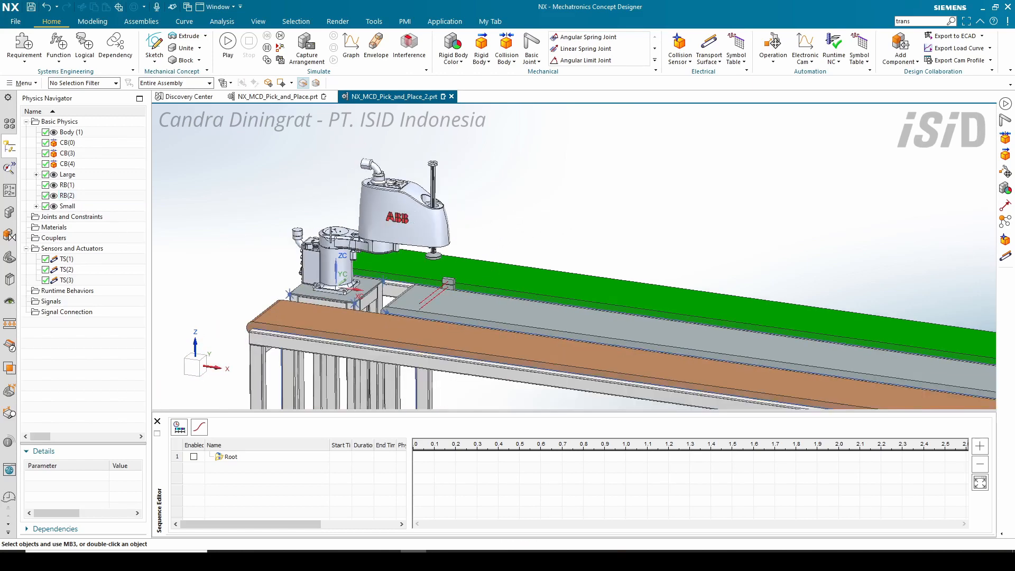
scroll(314, 216, up, 3)
shift+middle_drag(468, 248, 425, 272)
scroll(431, 201, down, 1)
click(228, 42)
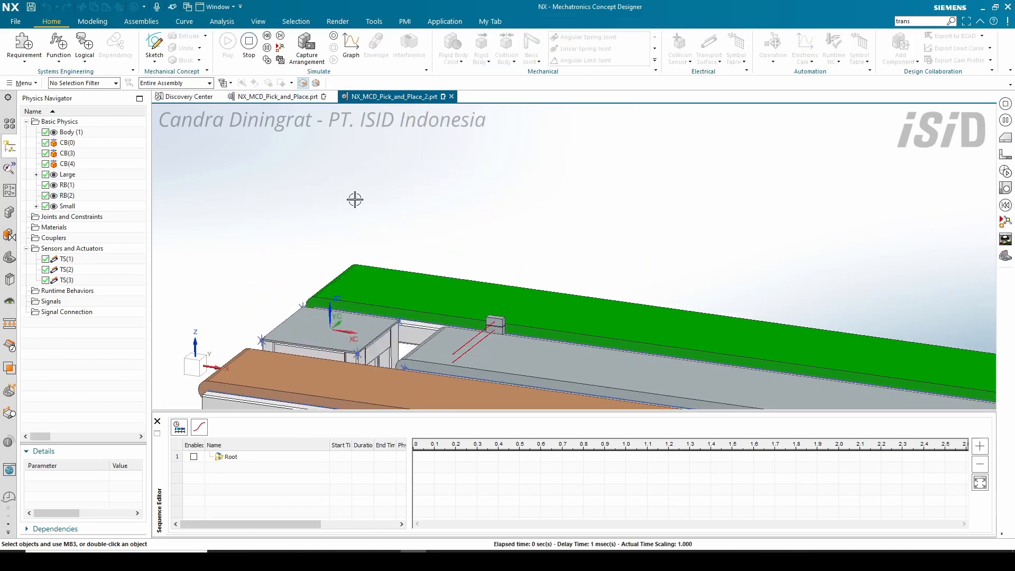
click(250, 62)
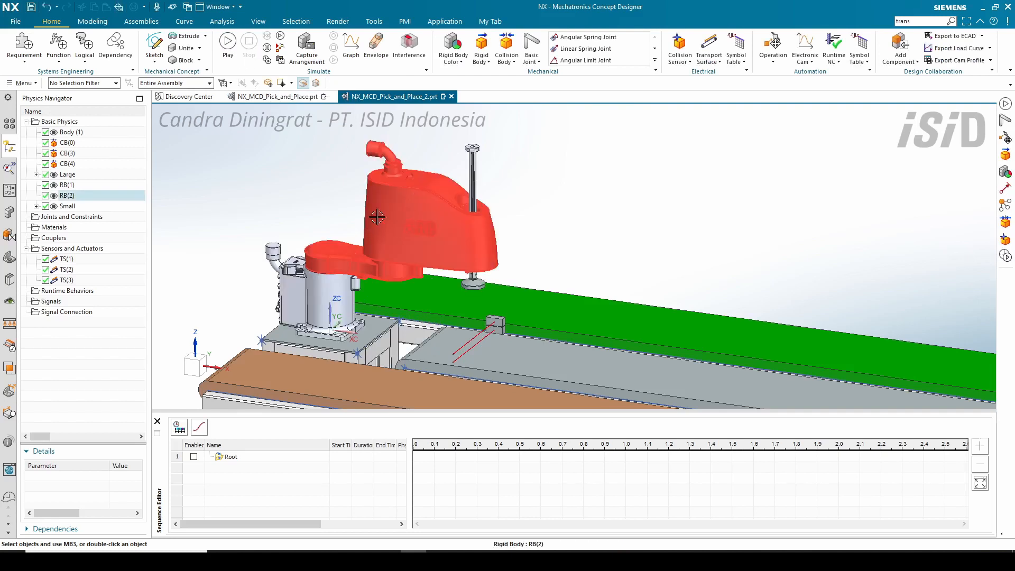
Step: Create a fixed joint with the robot's base body as attachment and no base object, using the Dynamics motion type
shift+middle_drag(407, 225, 493, 232)
scroll(497, 239, up, 1)
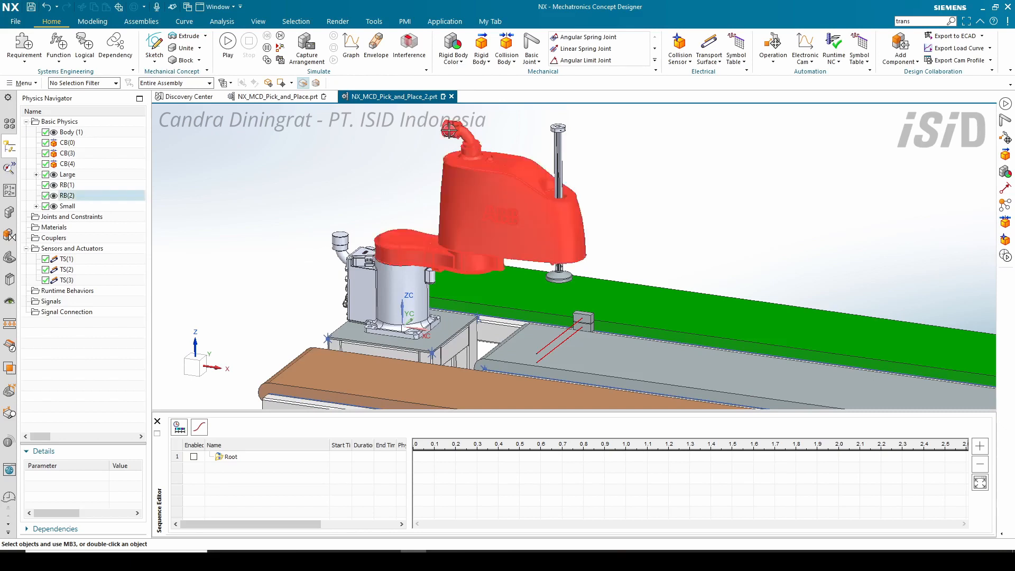
click(532, 57)
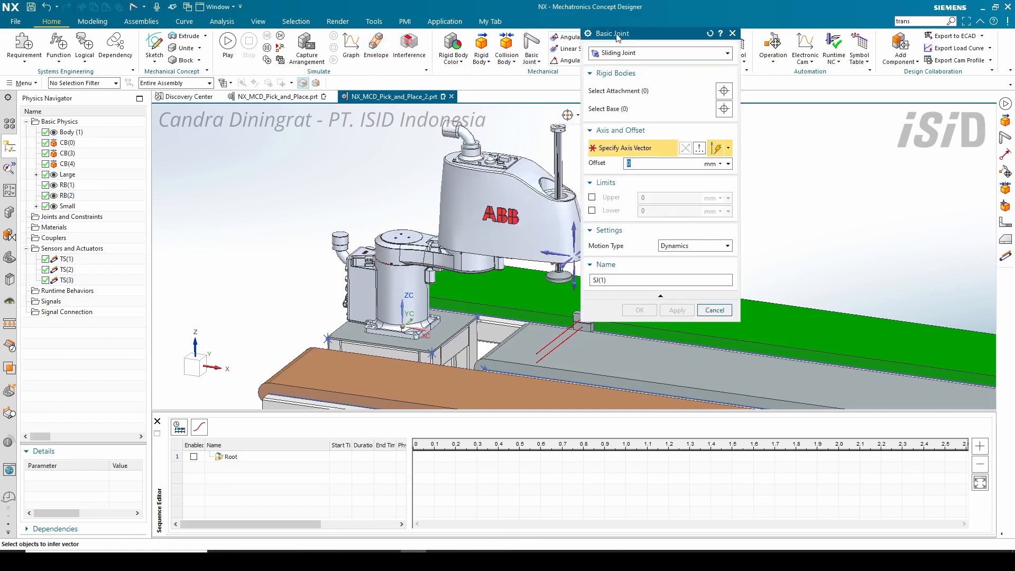
drag(616, 37, 635, 59)
click(666, 75)
click(632, 89)
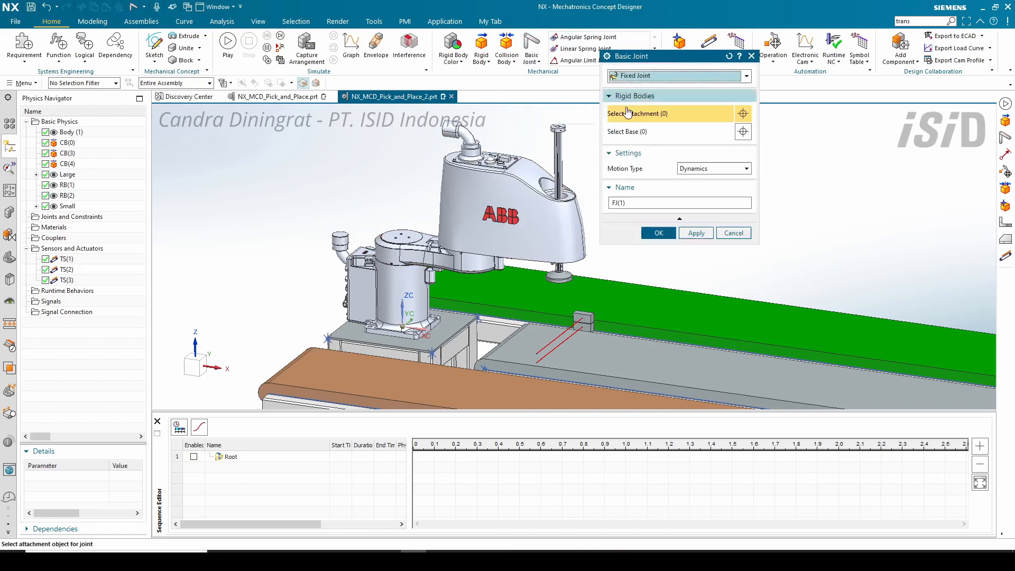
click(378, 264)
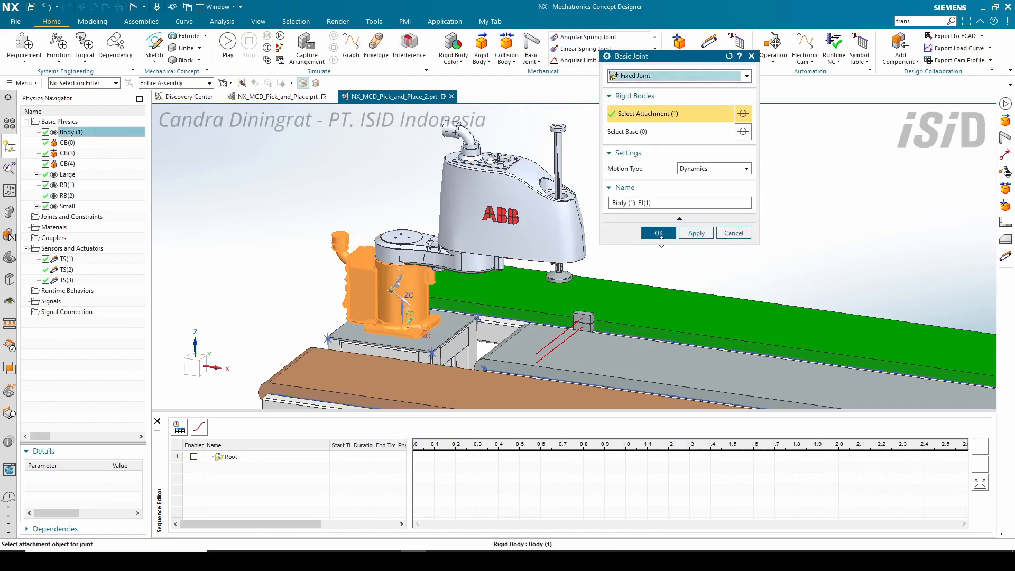
click(697, 234)
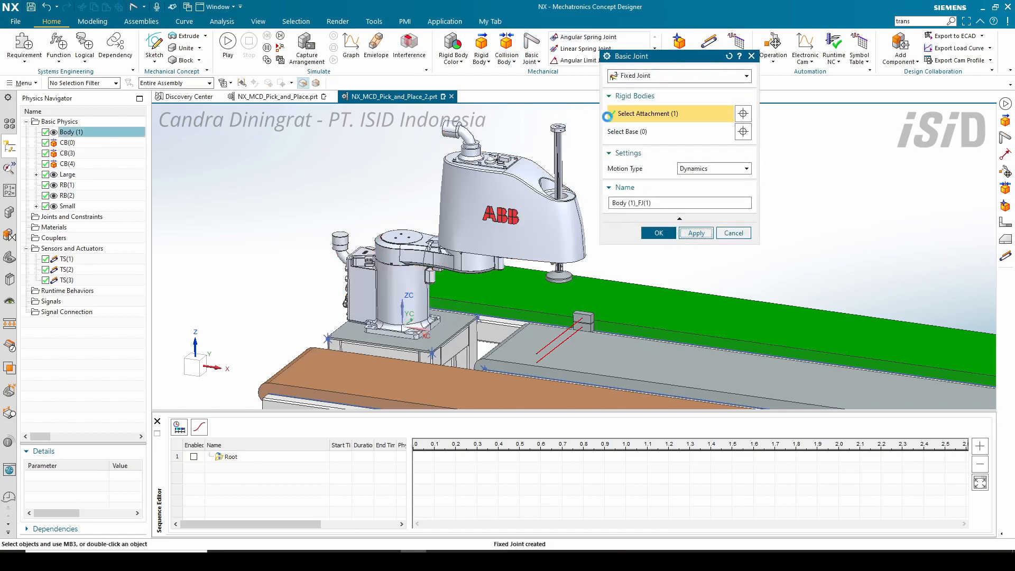
Step: Create a hinge joint attaching the combined arm body to the robot's base, with a vertical axis and the anchor point on the base cylinder's centreline
click(635, 79)
click(629, 99)
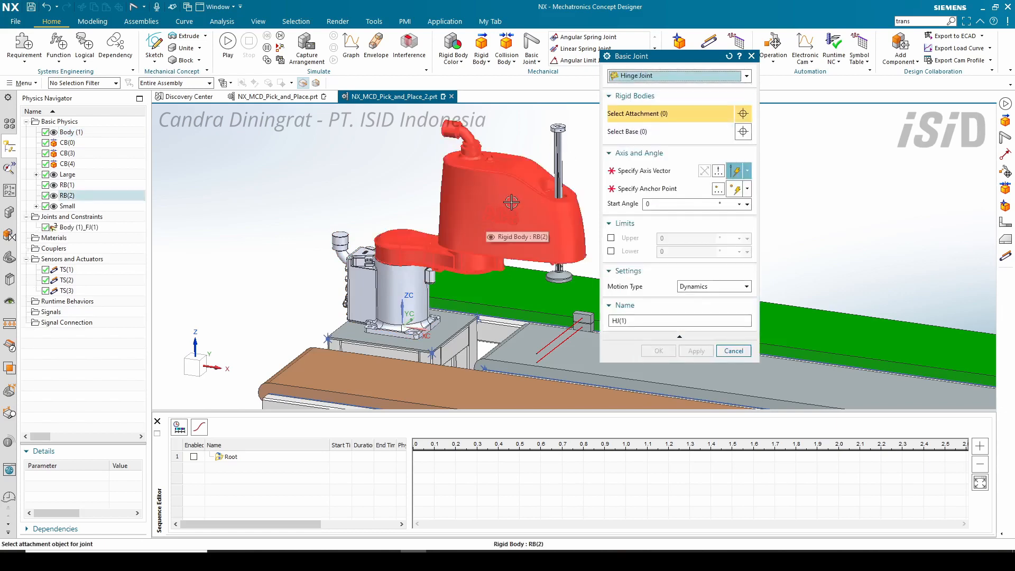
click(467, 237)
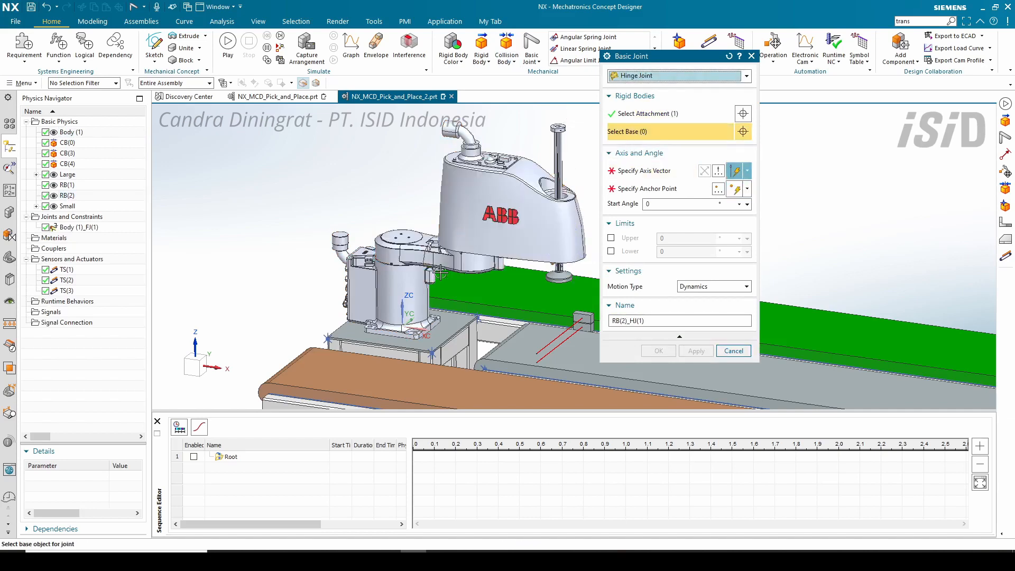
click(390, 280)
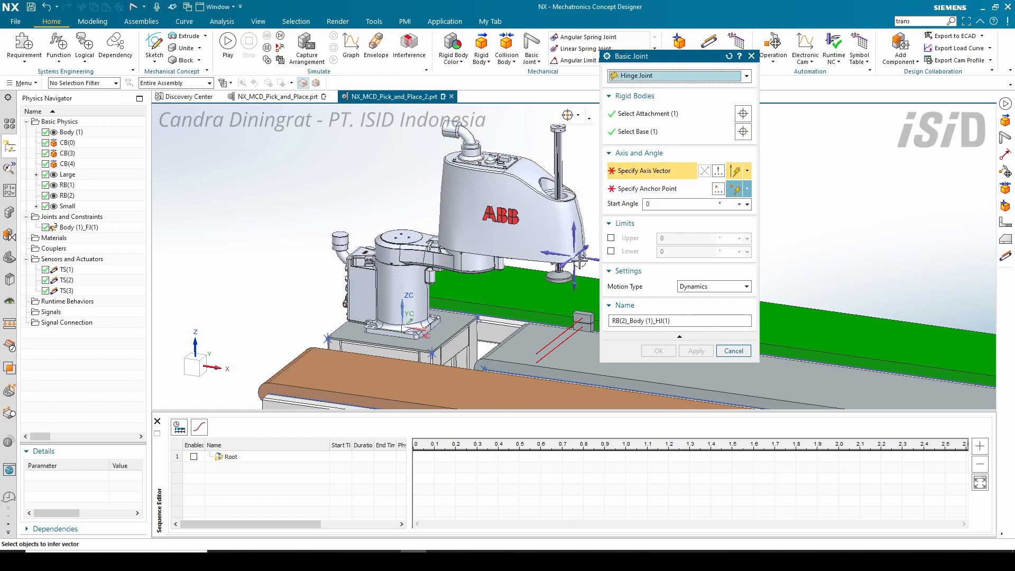
click(630, 189)
click(631, 172)
click(399, 285)
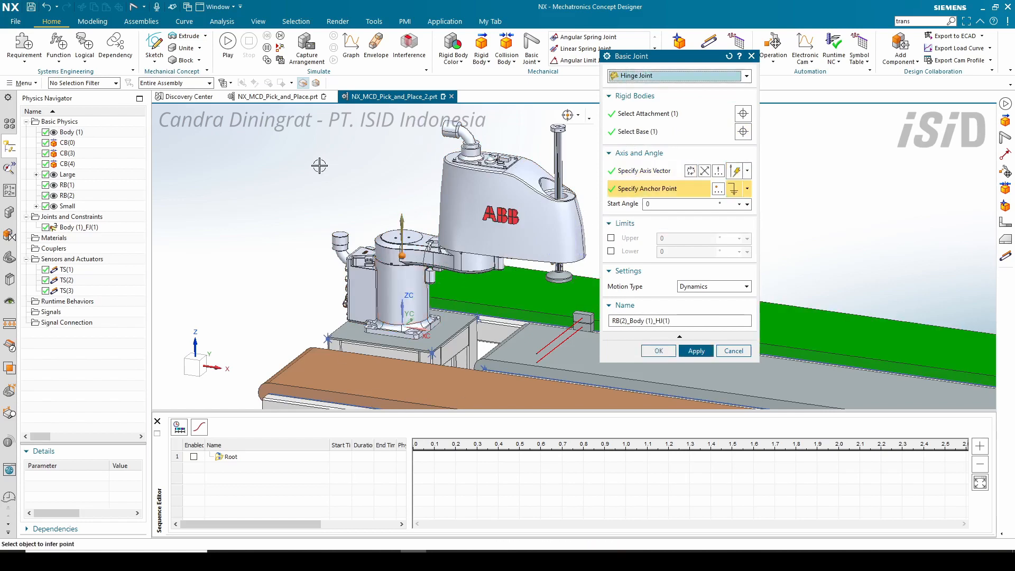
click(659, 352)
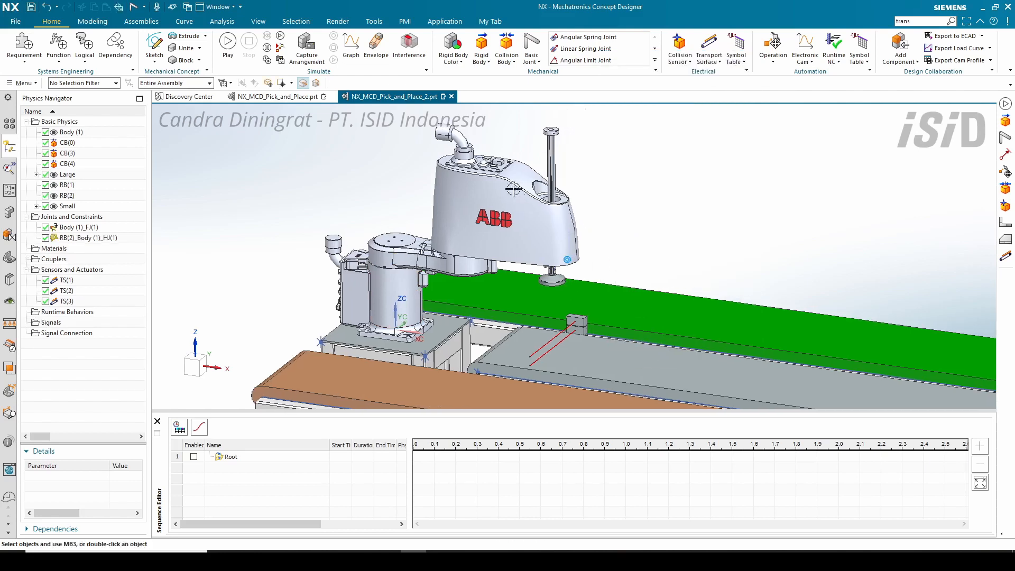
Step: Create a sliding joint attaching the vertical spindle body to the combined arm body, with the axis along the spindle and Dynamics motion type
shift+middle_drag(521, 186, 515, 189)
click(538, 62)
click(543, 74)
click(680, 76)
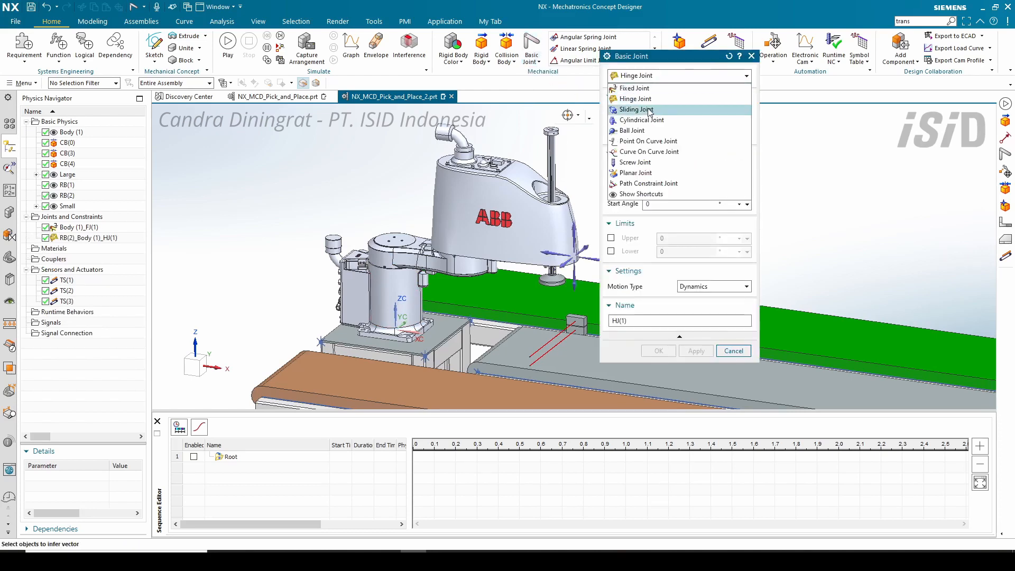
click(648, 108)
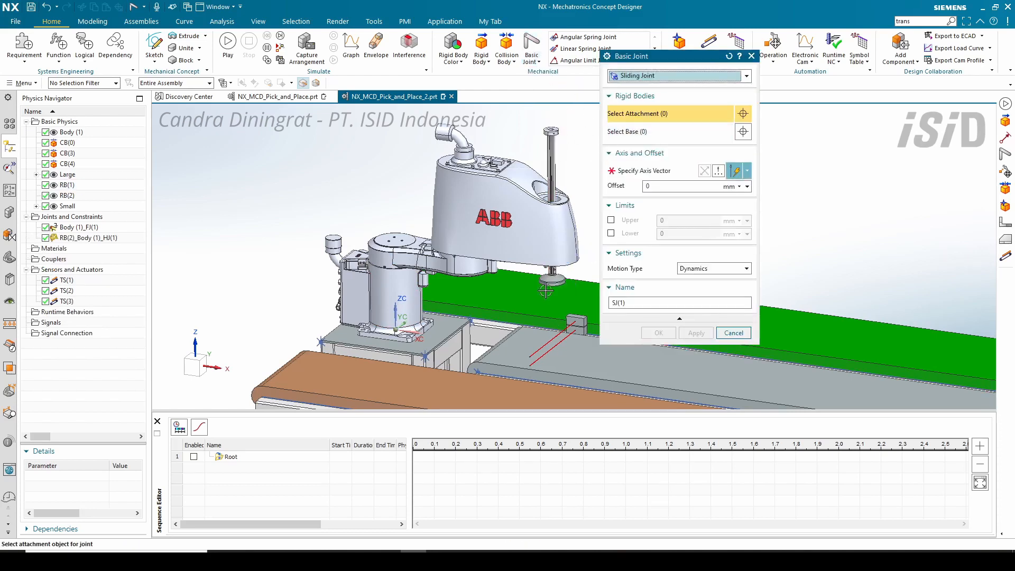
click(551, 159)
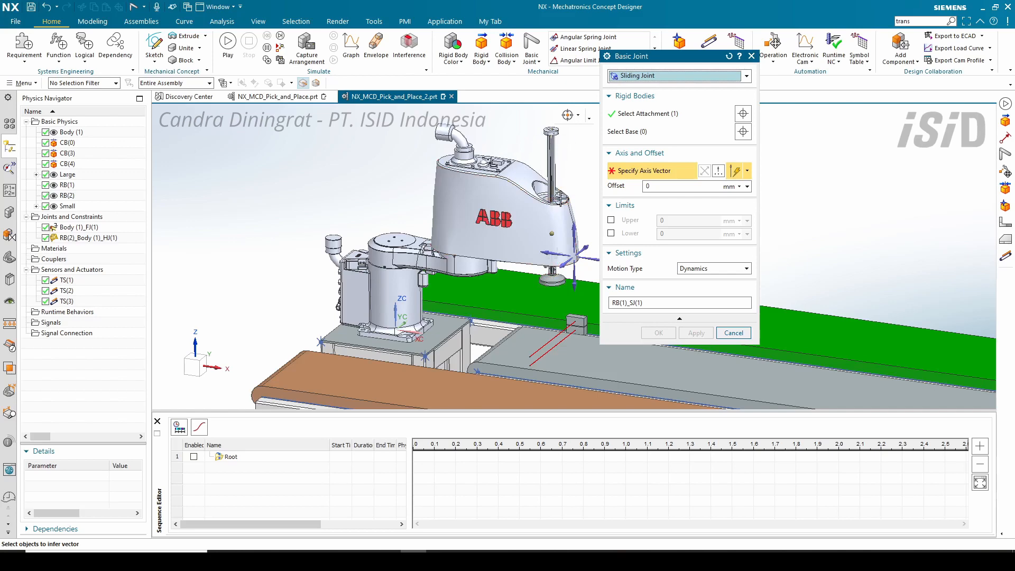
scroll(568, 182, up, 1)
scroll(550, 172, up, 1)
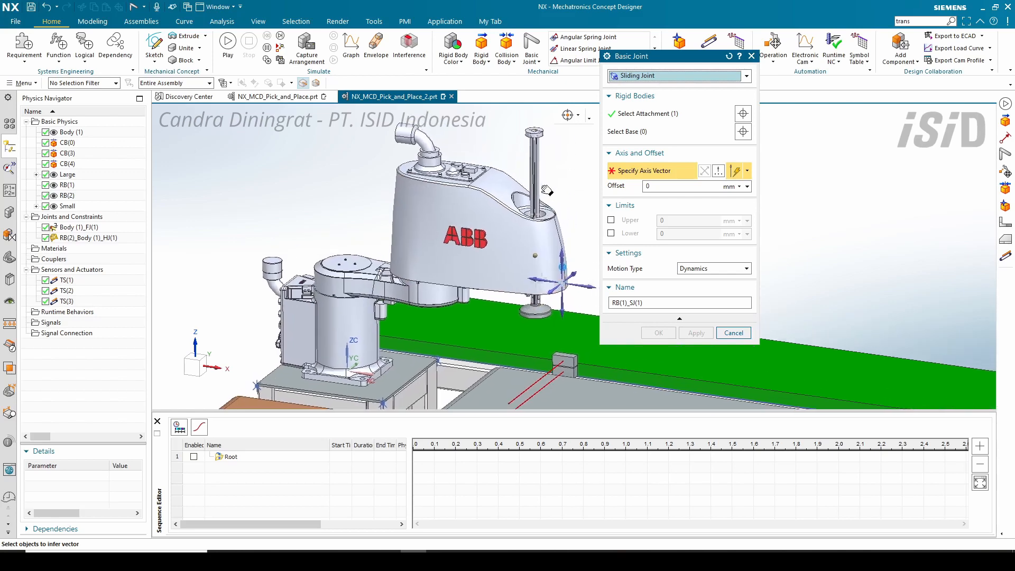
click(634, 116)
click(636, 133)
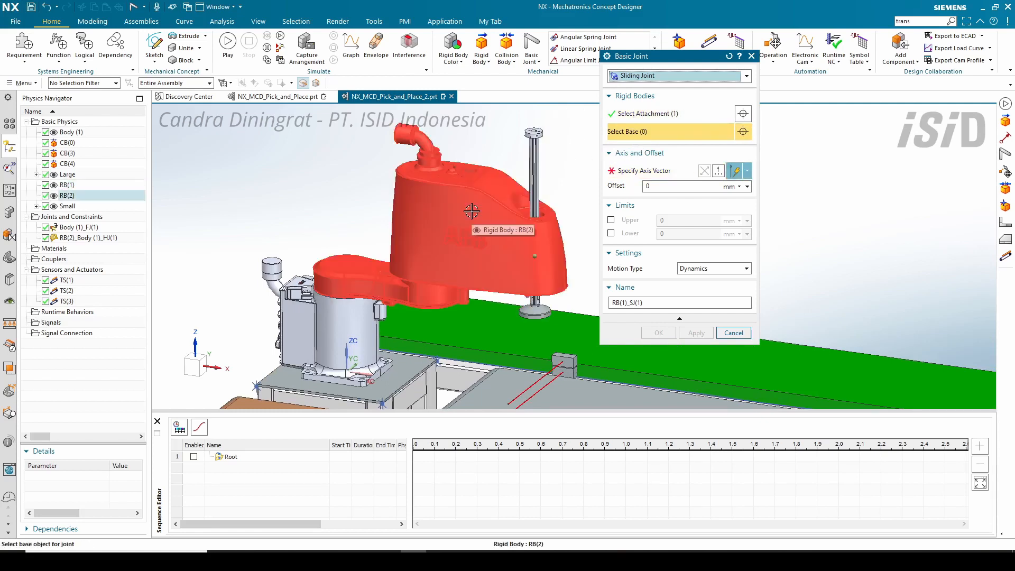
click(471, 211)
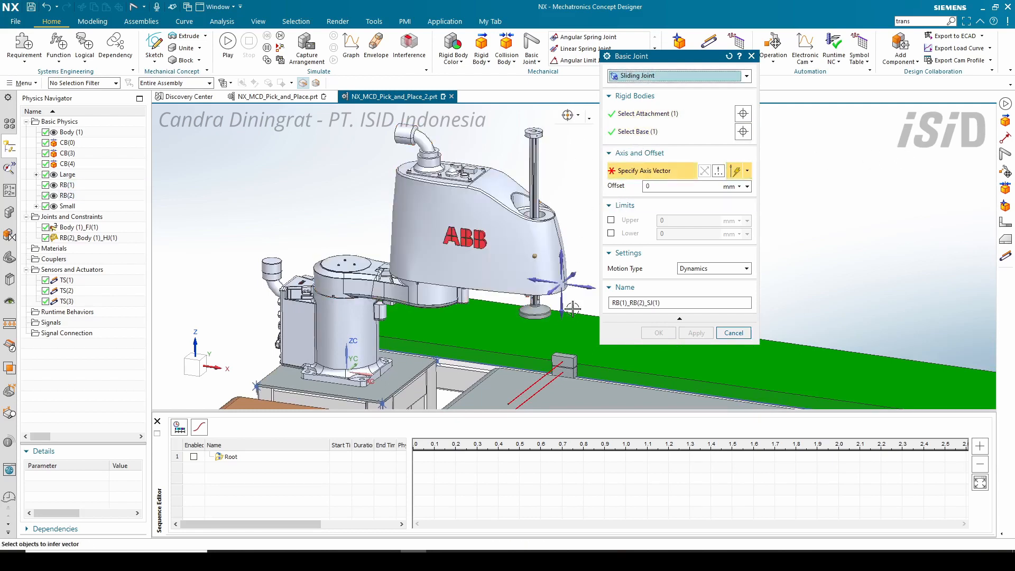
click(535, 299)
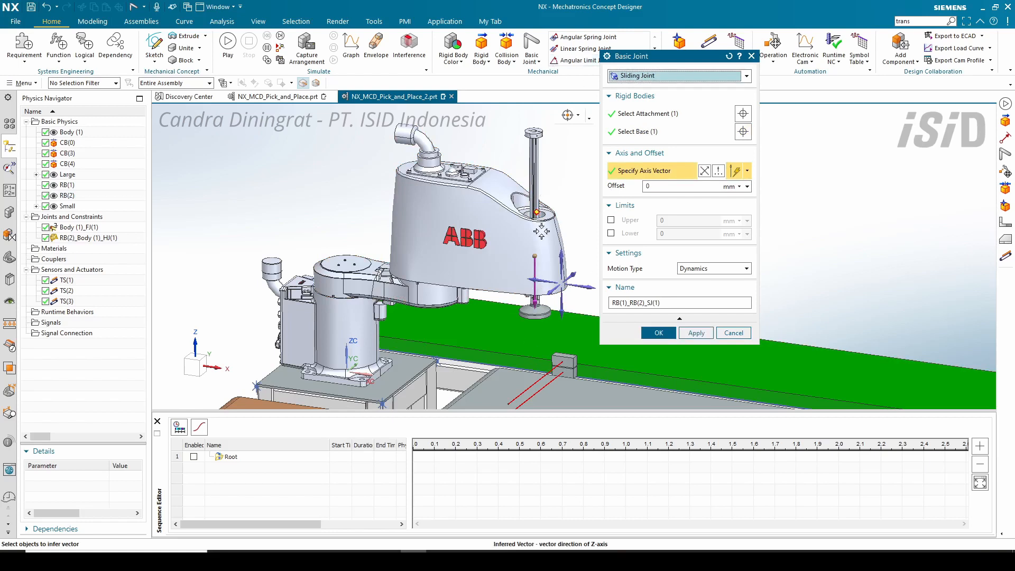
click(659, 332)
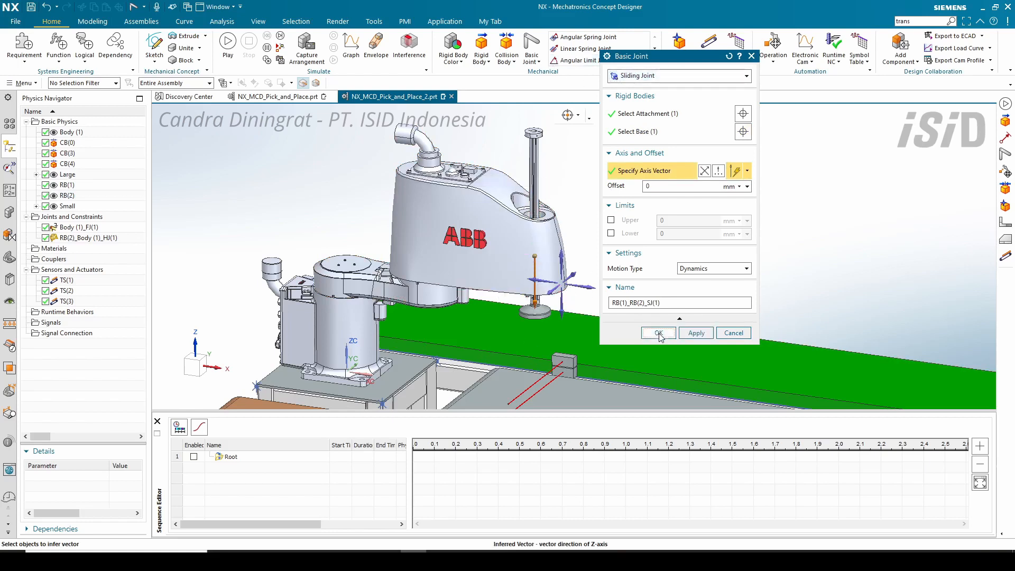
click(446, 296)
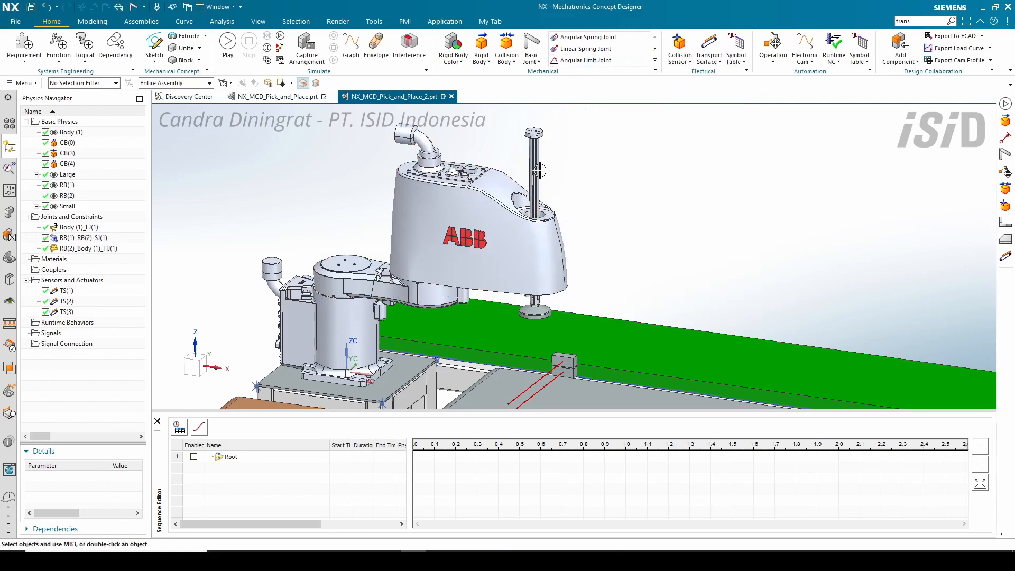
Step: Run the simulation to test the robot with its fixed, hinge and sliding joints, and stop it
scroll(450, 182, down, 5)
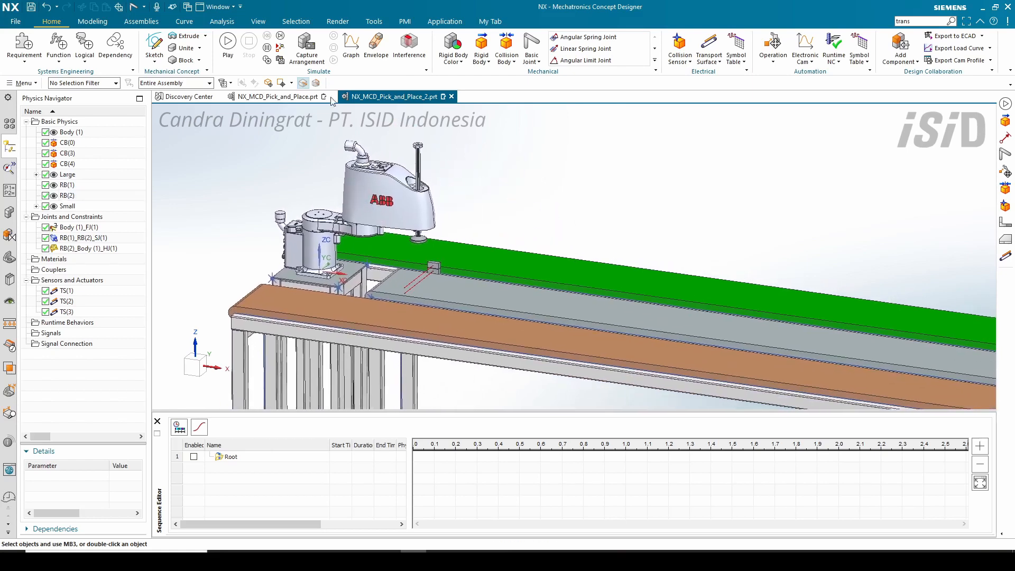
click(228, 49)
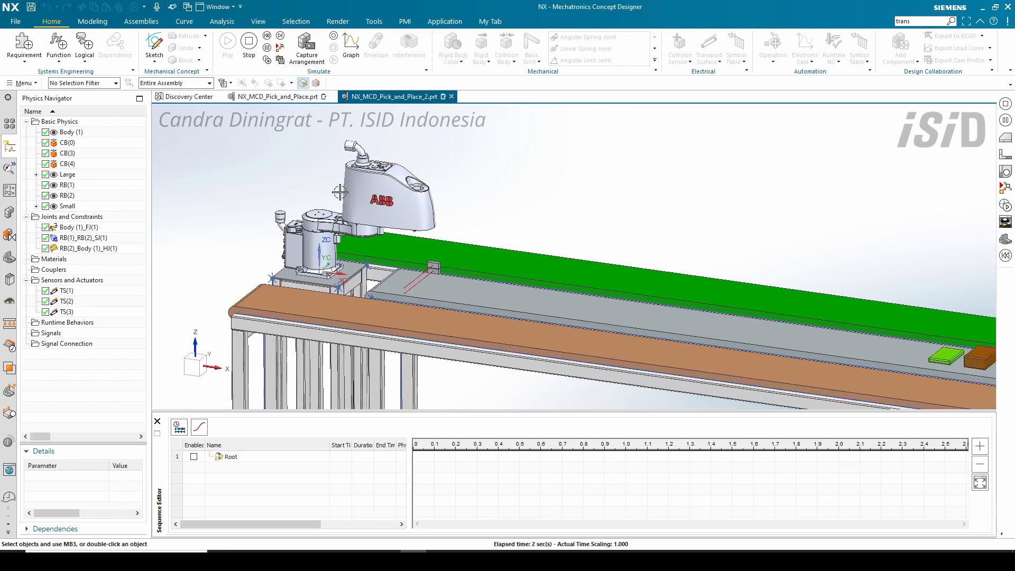
click(256, 53)
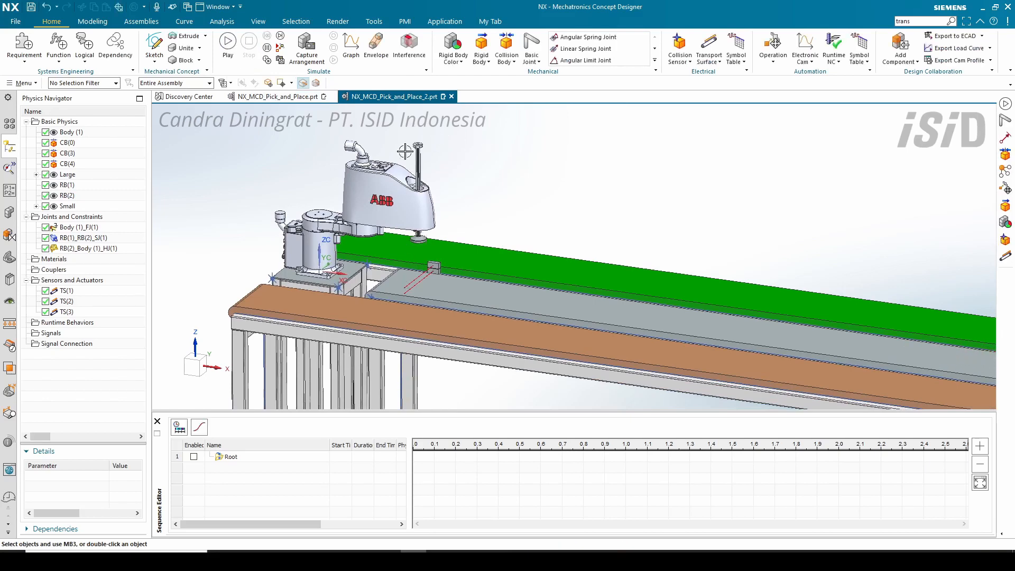
Step: Create a position control on the spindle's sliding joint with a destination of 0 mm and a speed of 0 mm/s
scroll(441, 226, up, 3)
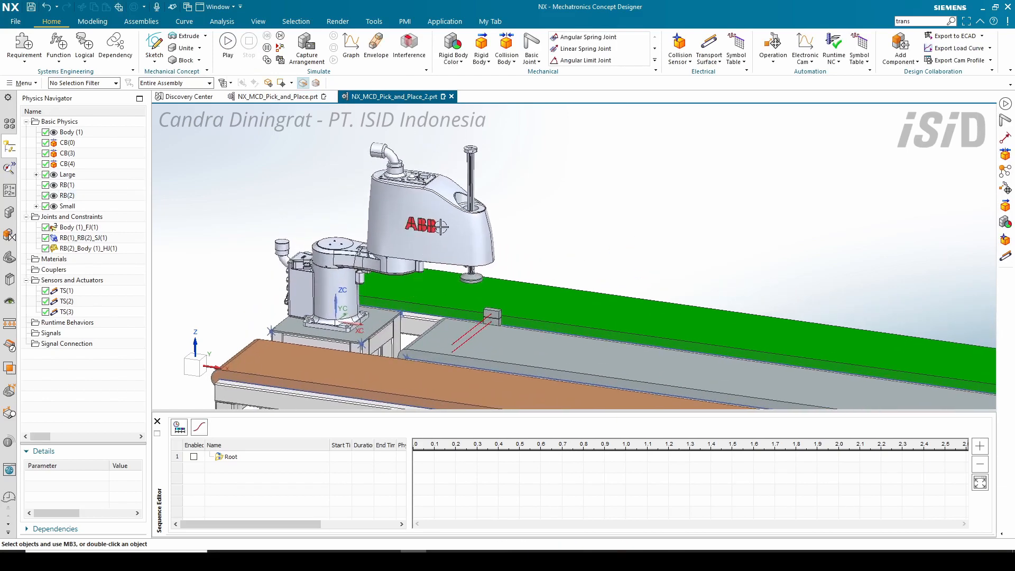
shift+middle_drag(441, 227, 478, 203)
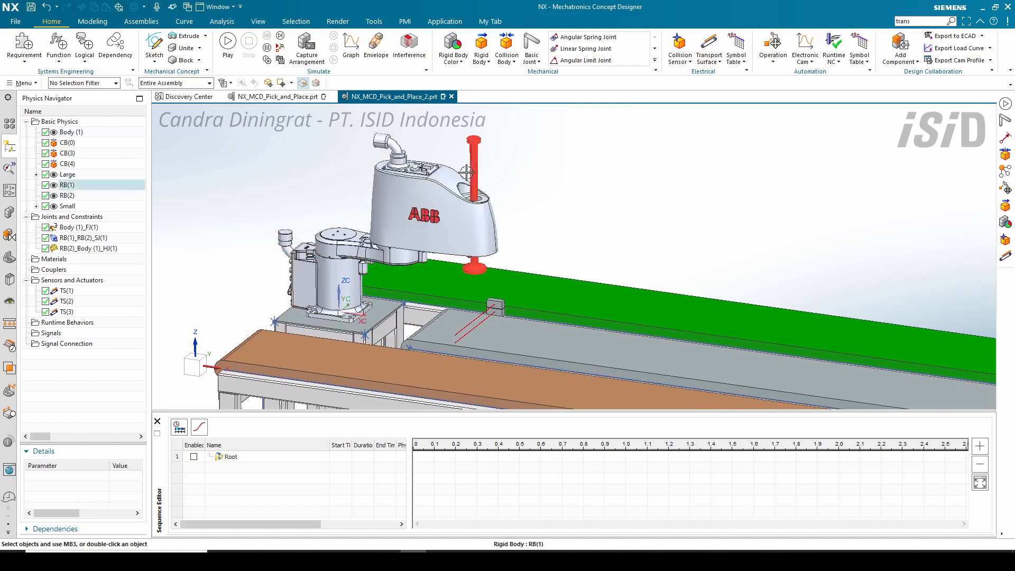
click(714, 61)
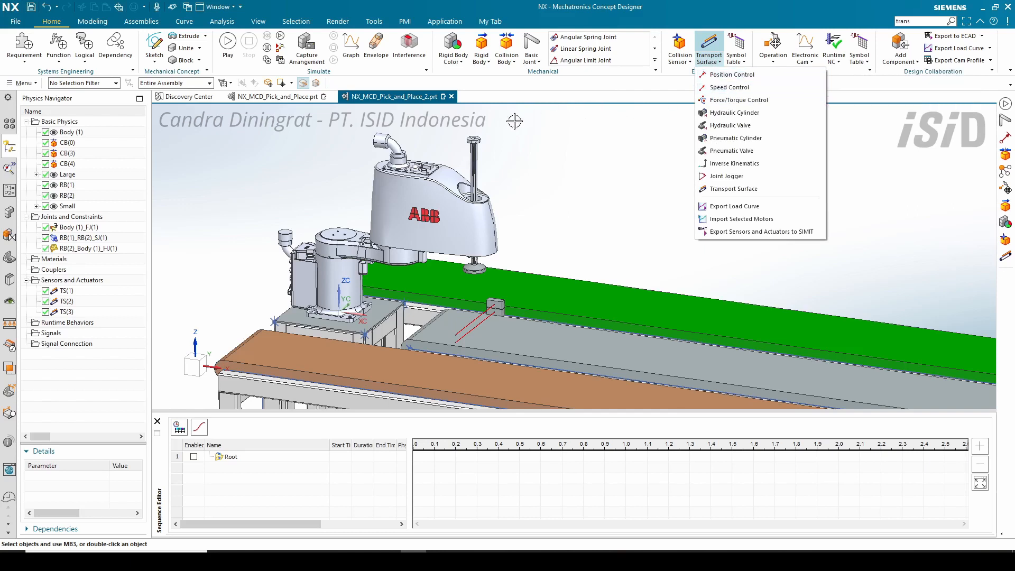
click(717, 75)
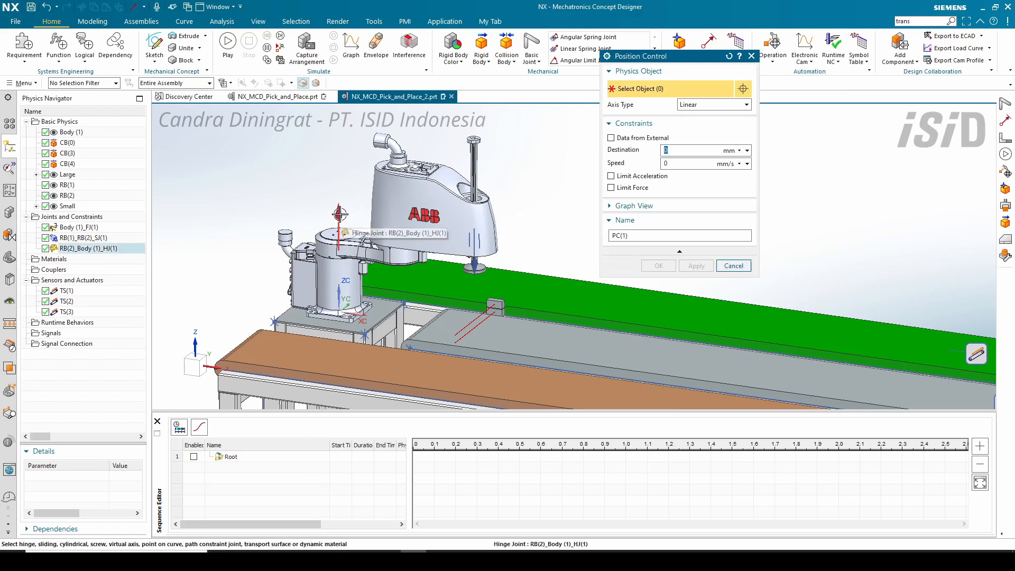
click(475, 247)
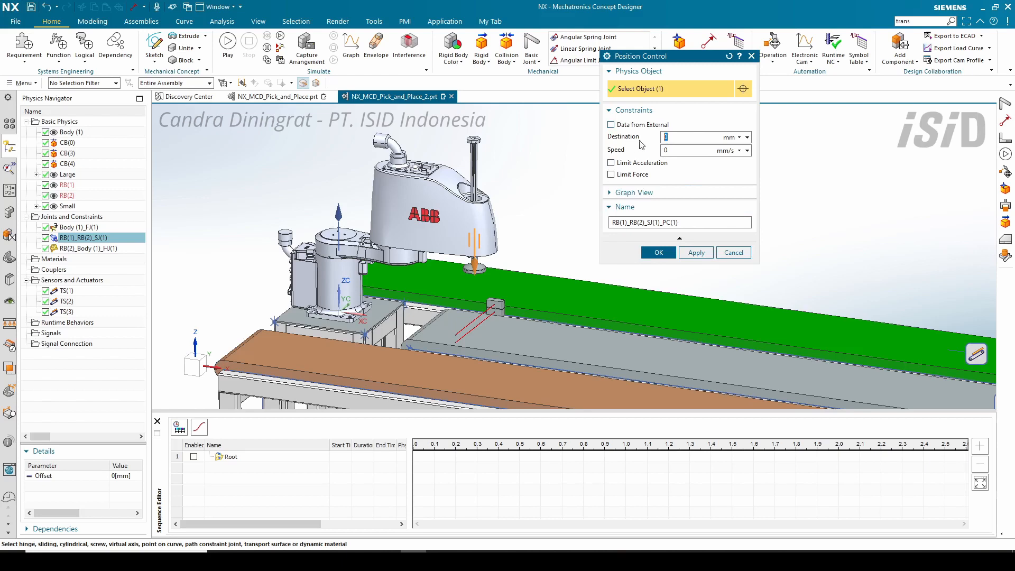
click(696, 253)
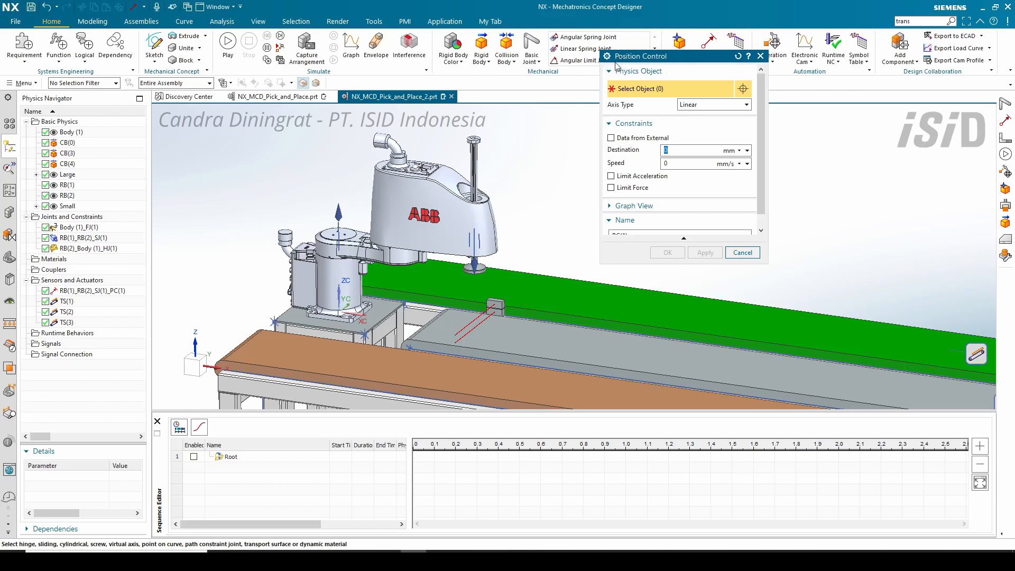
Step: Create a position control on the robot's hinge joint using Follow Shortest Path, with destination 0° and speed 0°/s
drag(620, 57, 565, 111)
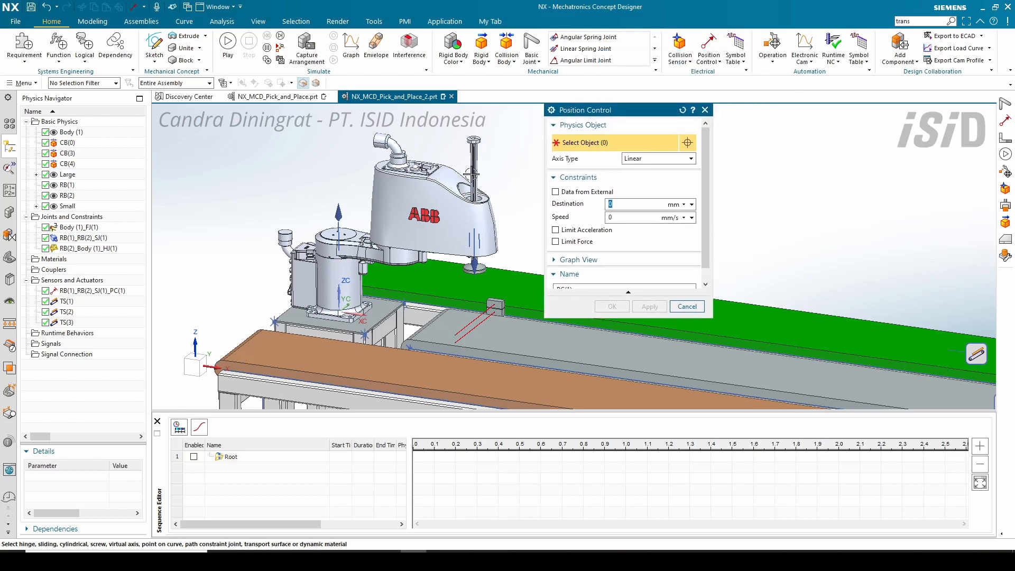
click(340, 211)
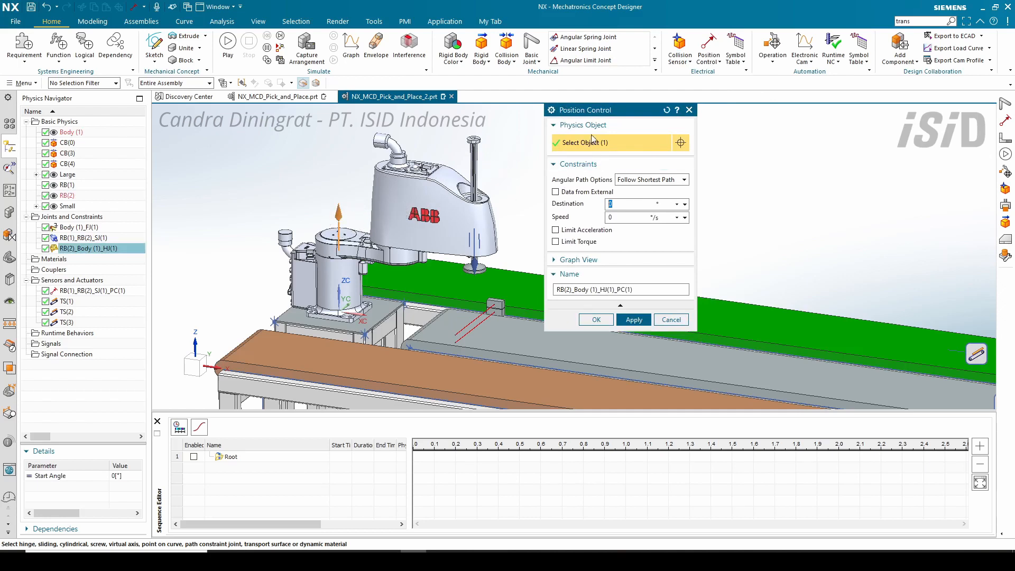
click(638, 180)
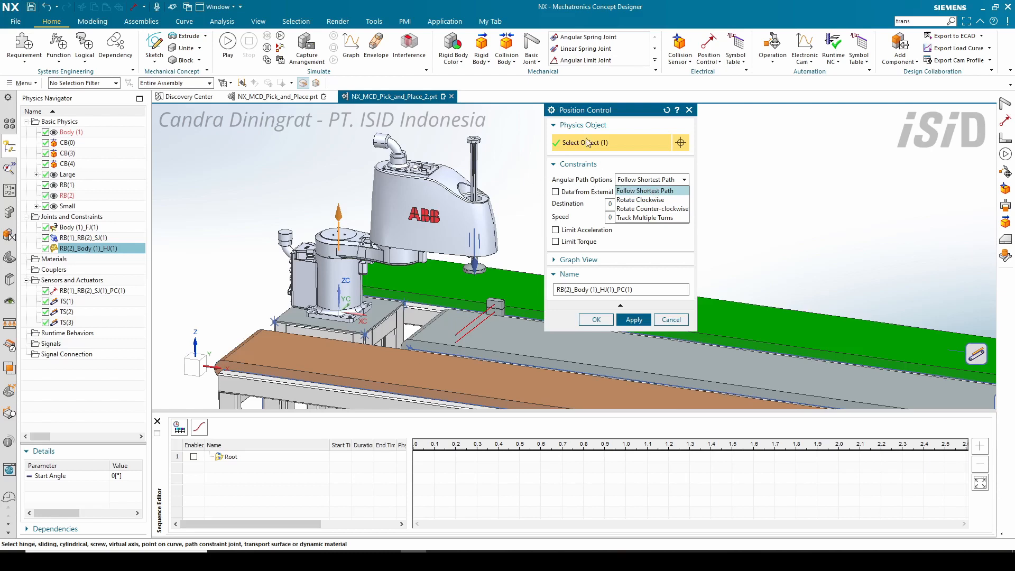
click(639, 194)
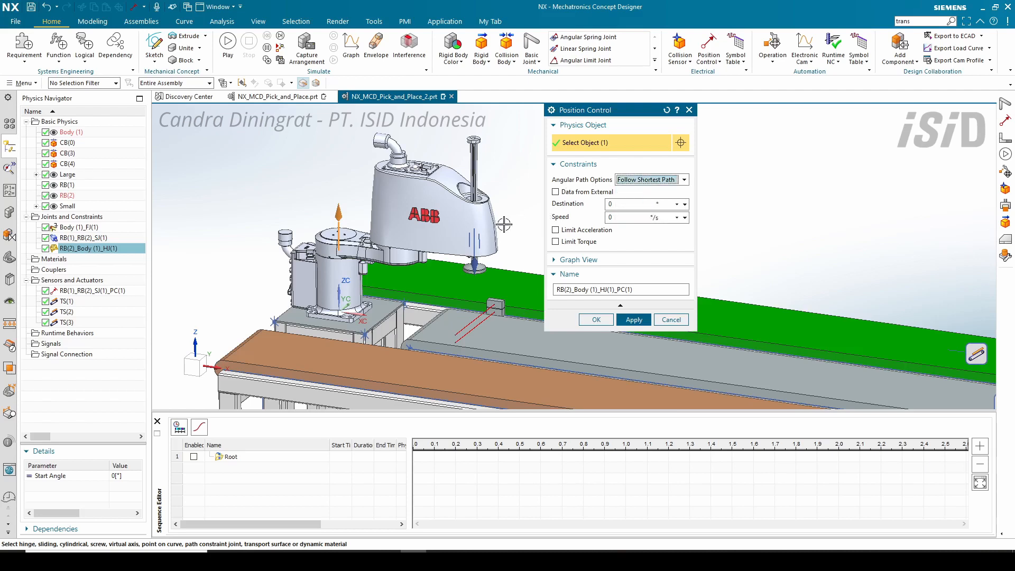
click(650, 183)
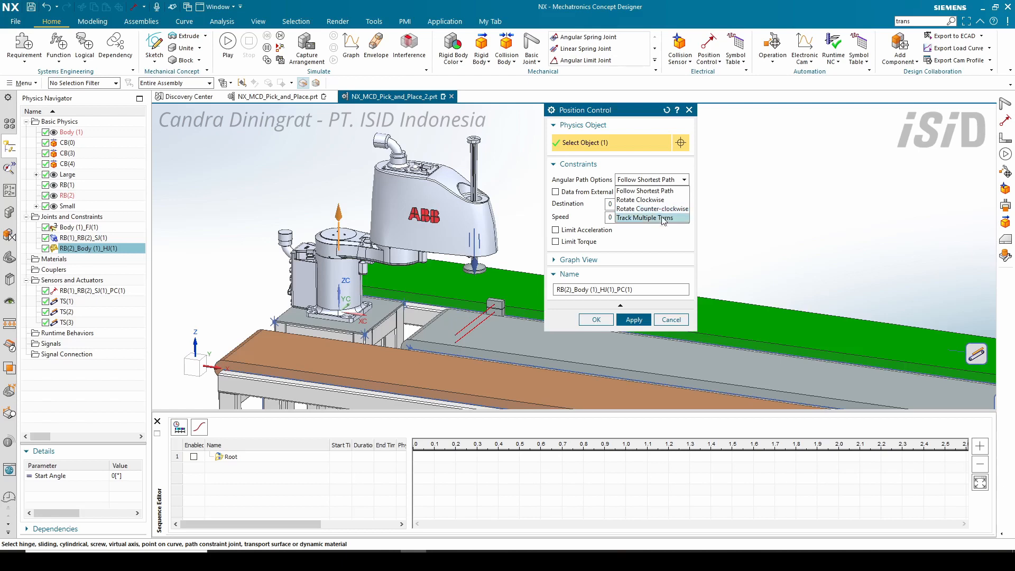
click(646, 191)
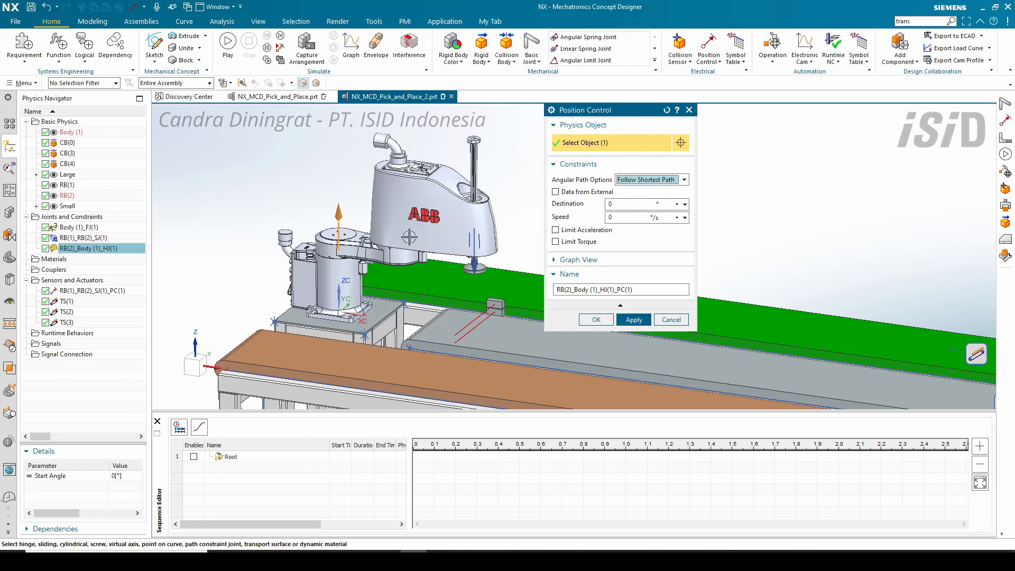
middle_drag(410, 237, 404, 257)
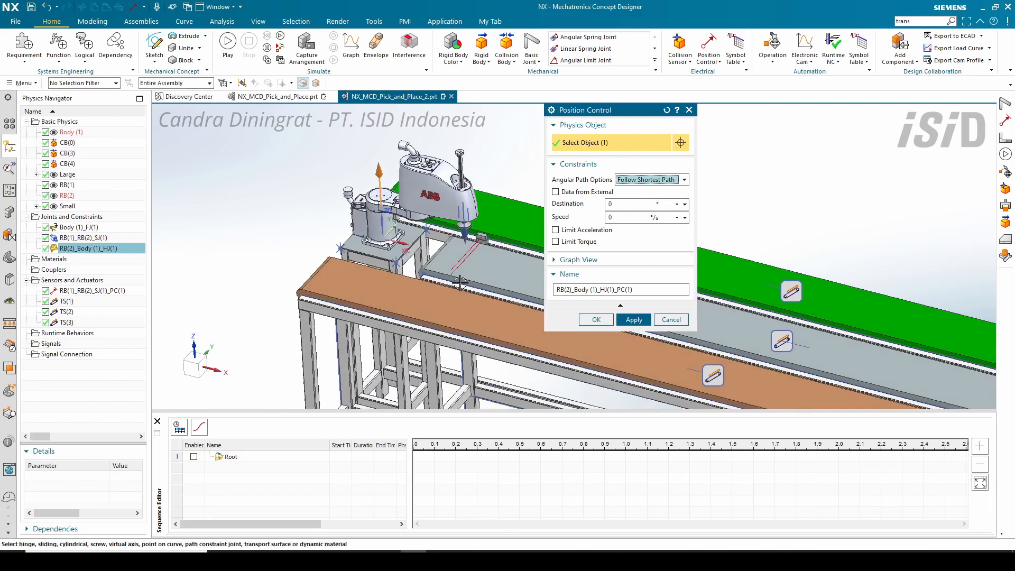
shift+middle_drag(458, 282, 456, 313)
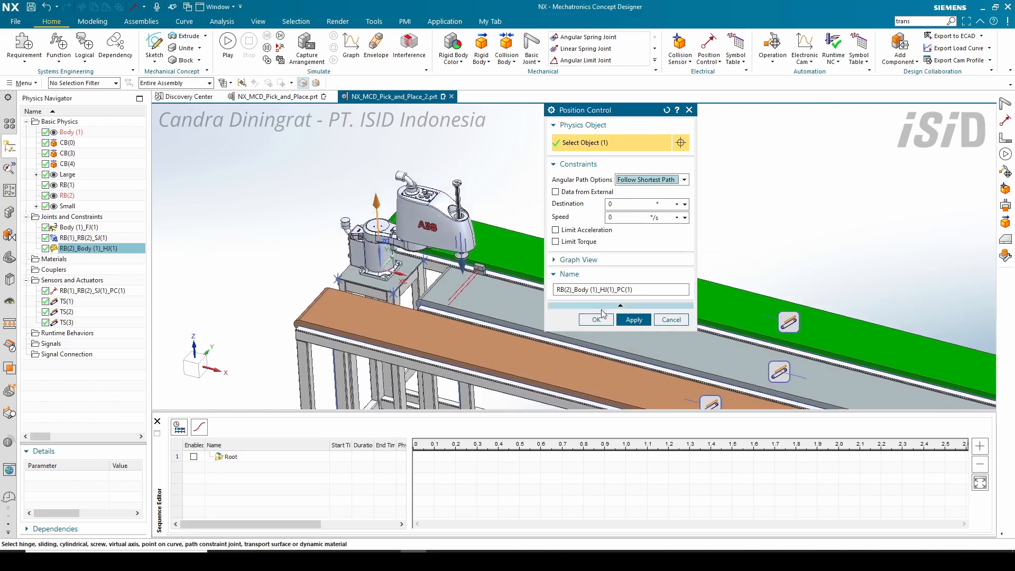
click(597, 320)
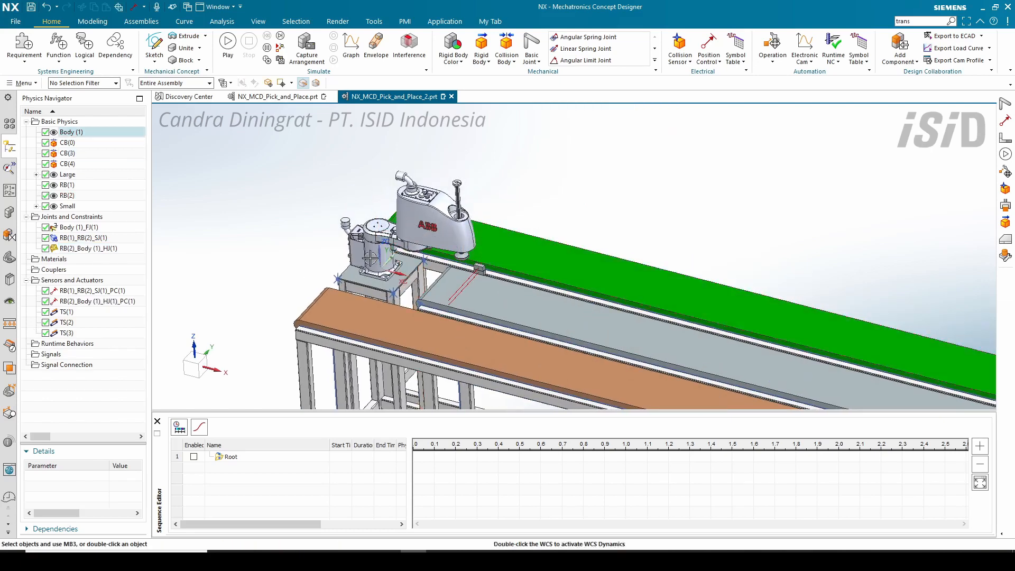
Step: Examine the robot, its spindle end and their placement over the three conveyors from several angles
scroll(302, 227, down, 1)
middle_drag(385, 259, 388, 233)
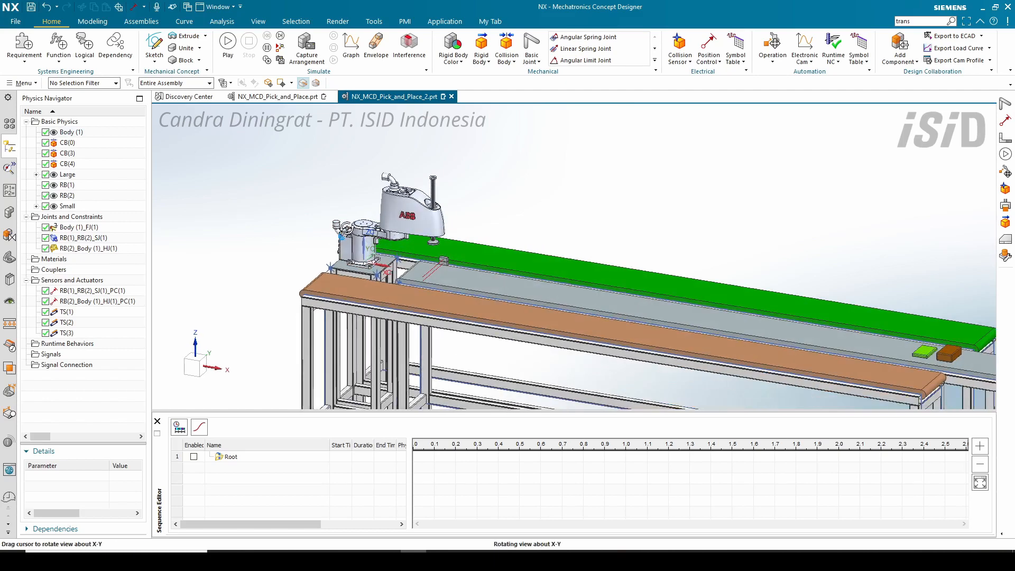
scroll(537, 220, down, 1)
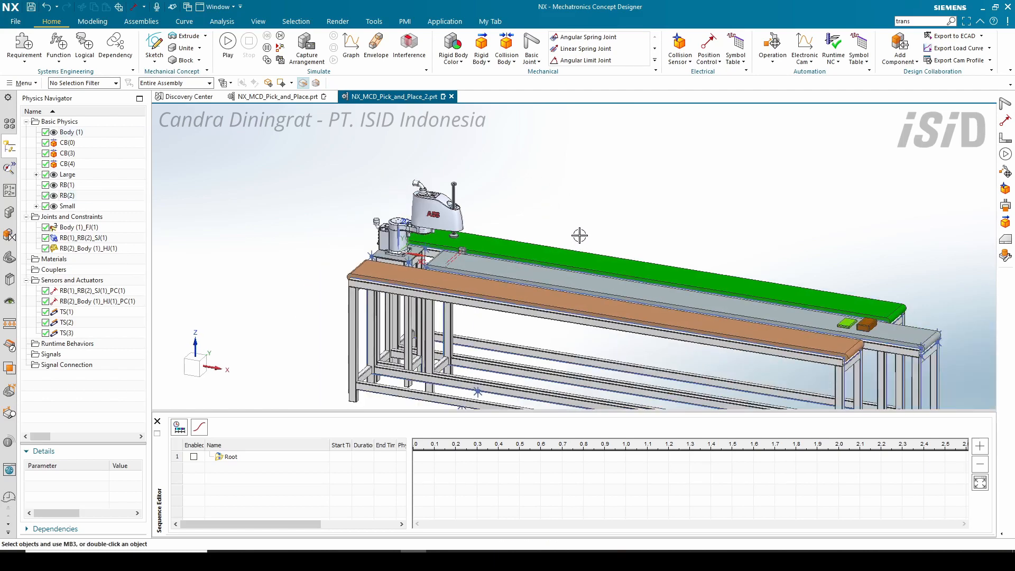
scroll(432, 230, up, 2)
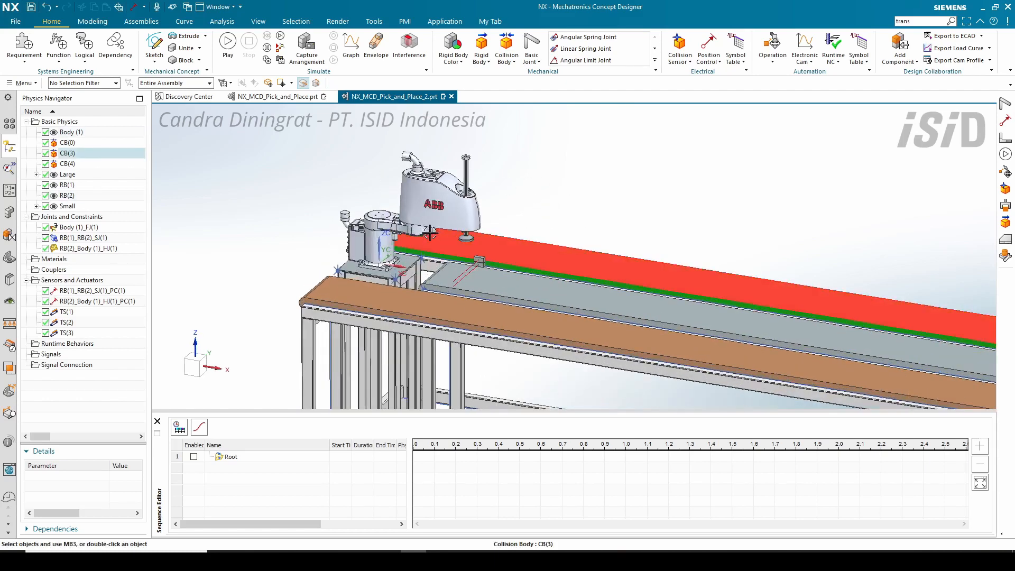
scroll(482, 227, up, 1)
scroll(447, 209, up, 1)
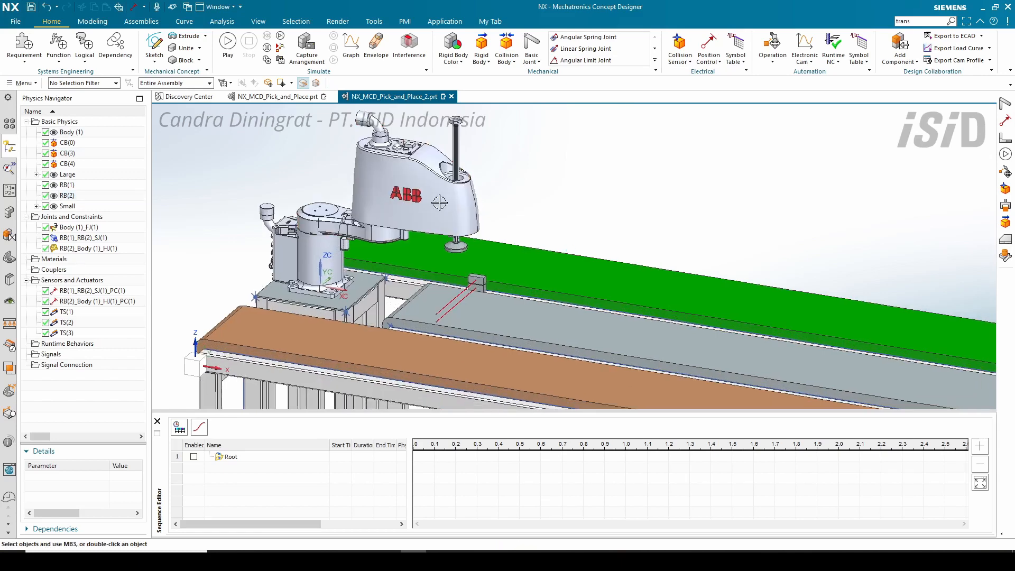
scroll(410, 198, up, 1)
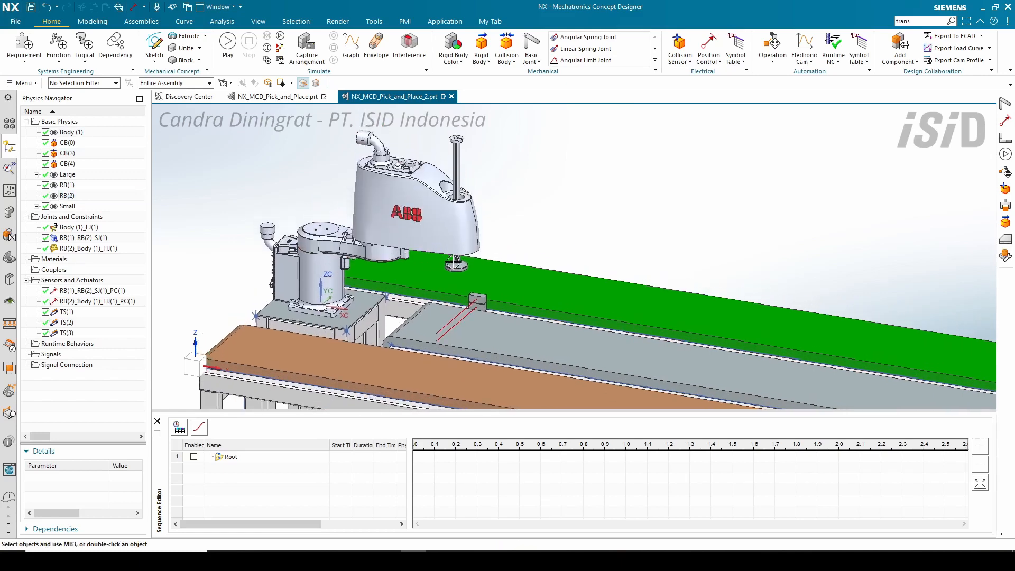
middle_drag(459, 266, 437, 281)
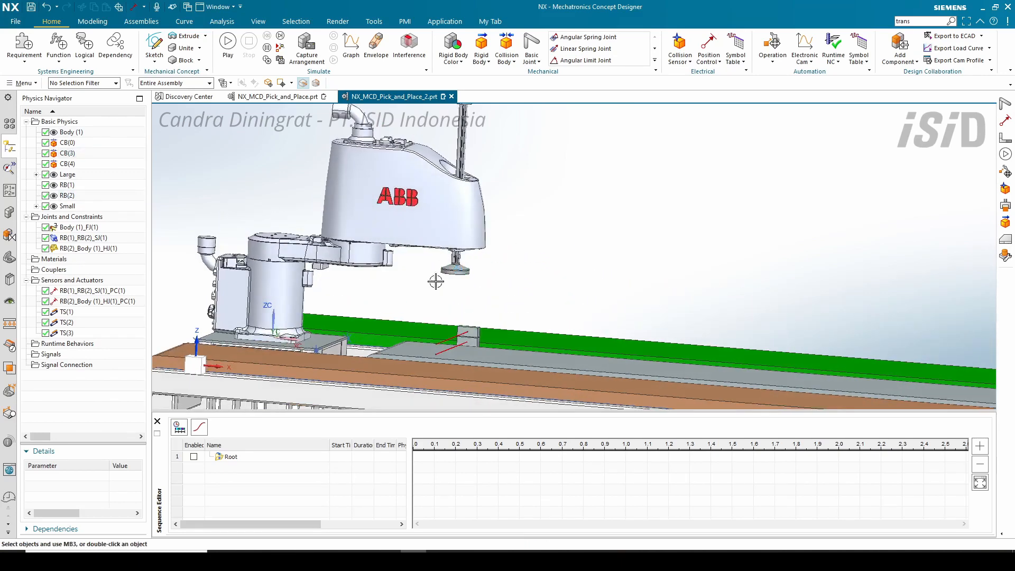
mouse_move(449, 185)
middle_down()
mouse_move(433, 186)
mouse_move(436, 211)
mouse_move(425, 198)
middle_up()
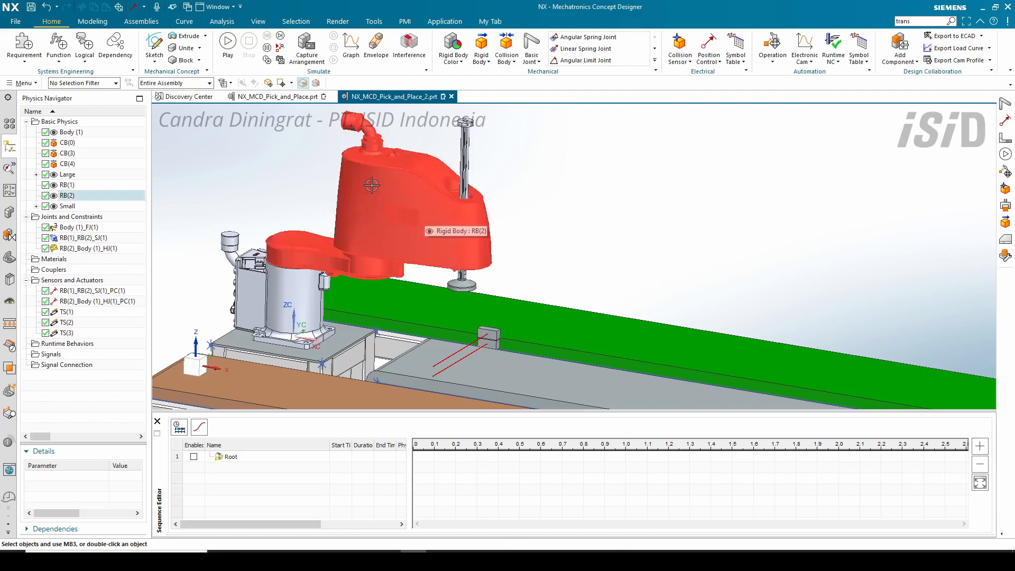
Step: Start a Suction Cup gripper and assign the robot's vertical spindle rigid body RB(1) as its base body
click(656, 62)
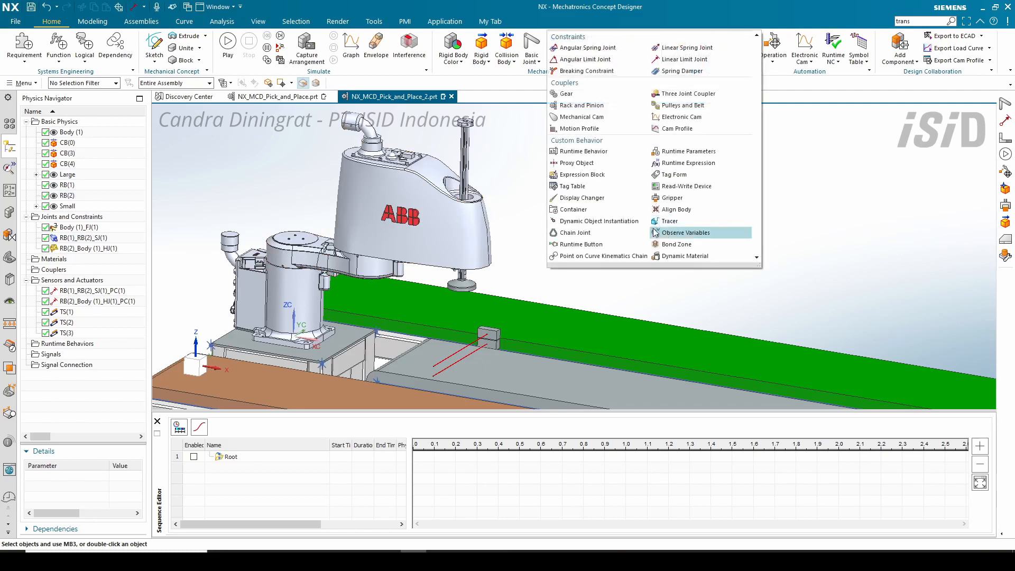
click(680, 201)
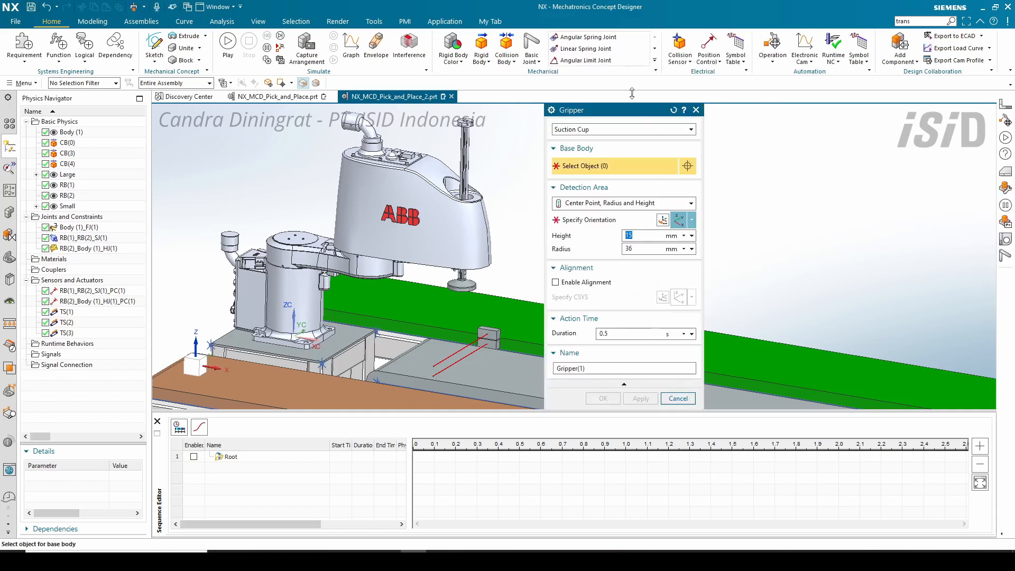
drag(608, 112, 588, 97)
click(592, 115)
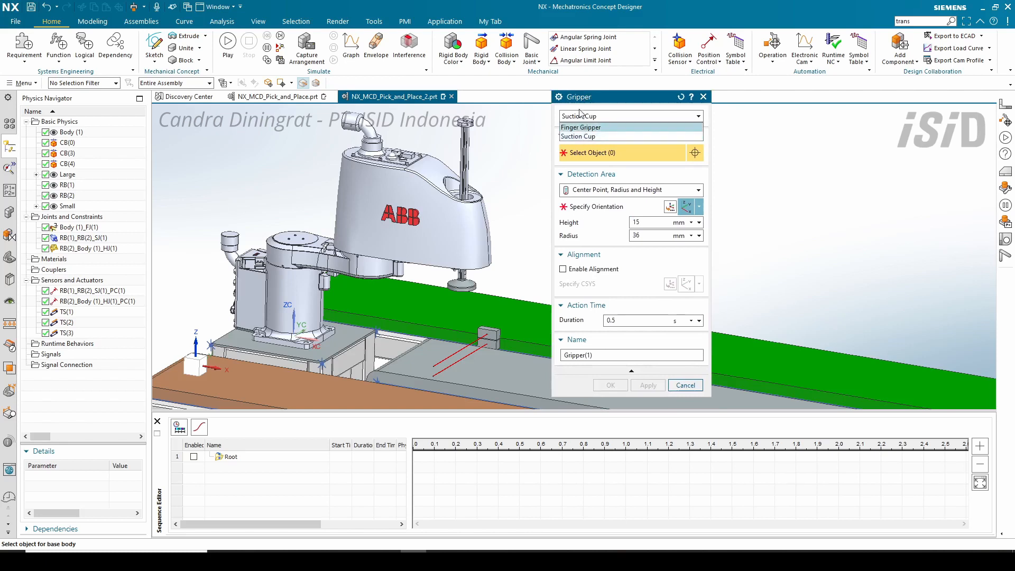
click(588, 137)
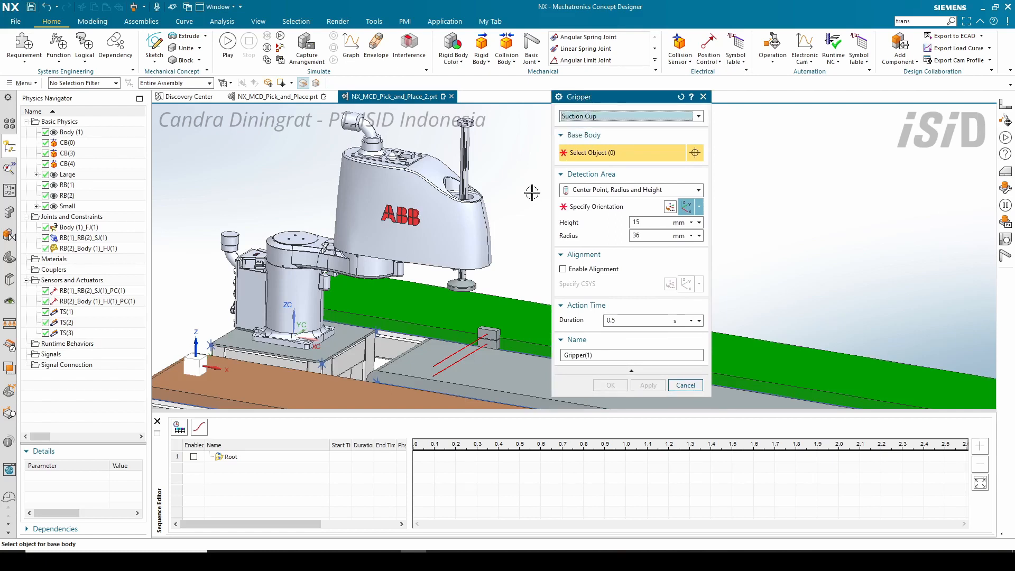
click(466, 153)
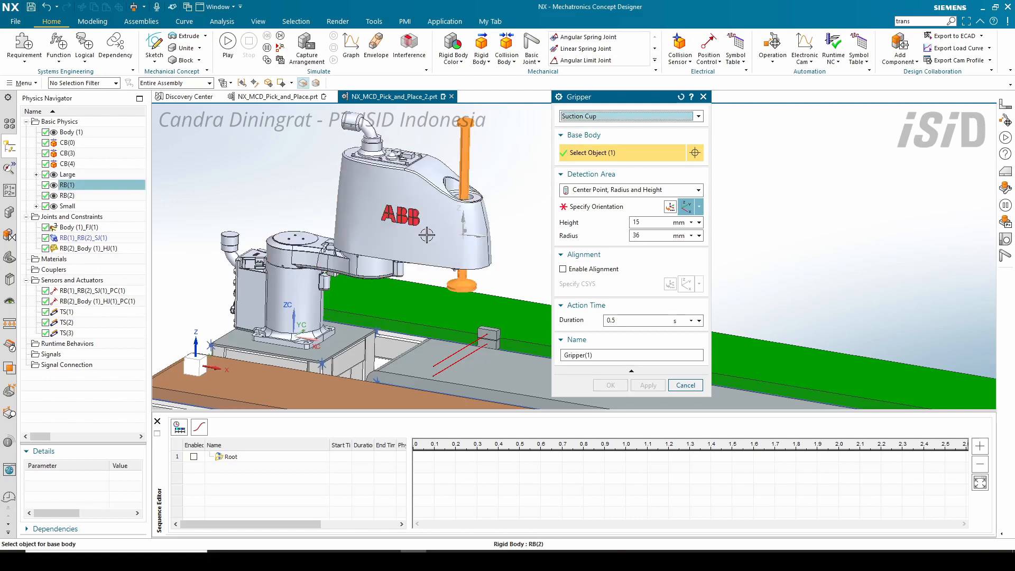
Step: Orient the detection area at the centre of the vacuum cup's lower edge, with Z flipped downward, using Entire Assembly as selection scope
middle_drag(426, 236, 429, 215)
scroll(459, 324, up, 1)
scroll(459, 324, up, 1)
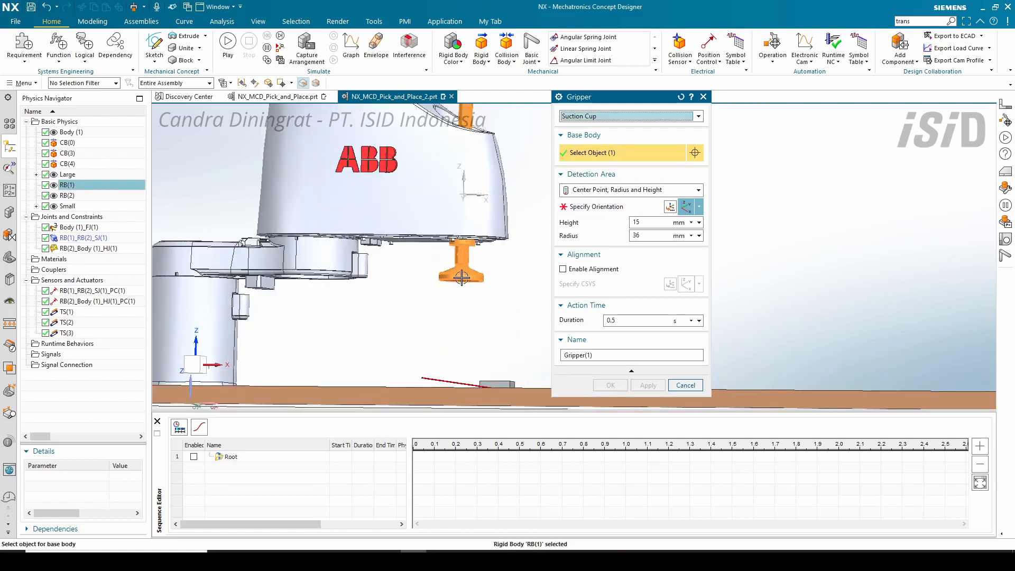
scroll(461, 285, up, 1)
scroll(461, 286, up, 1)
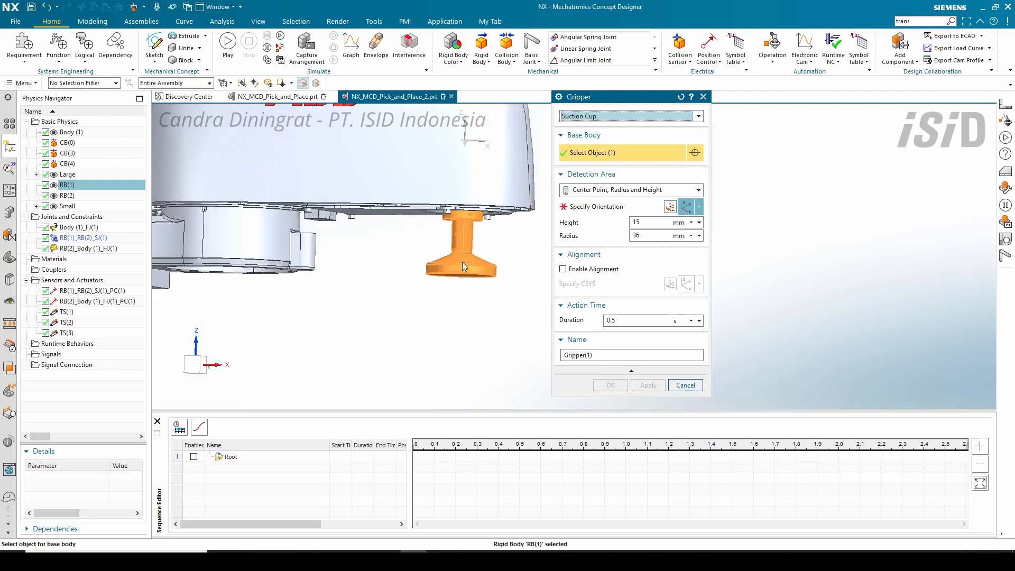
mouse_move(462, 262)
middle_down()
mouse_move(459, 238)
mouse_move(460, 257)
middle_up()
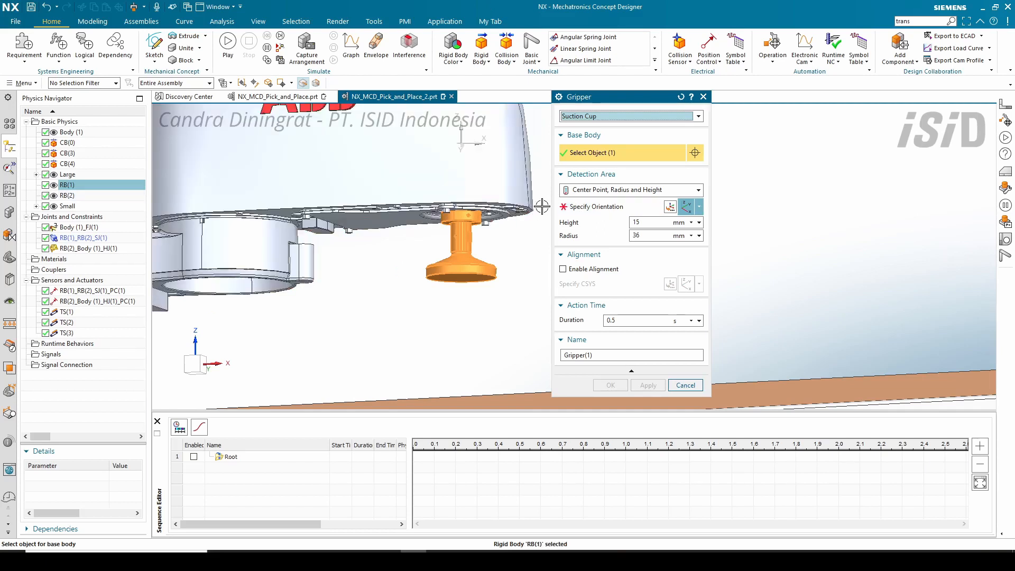
drag(582, 98, 568, 88)
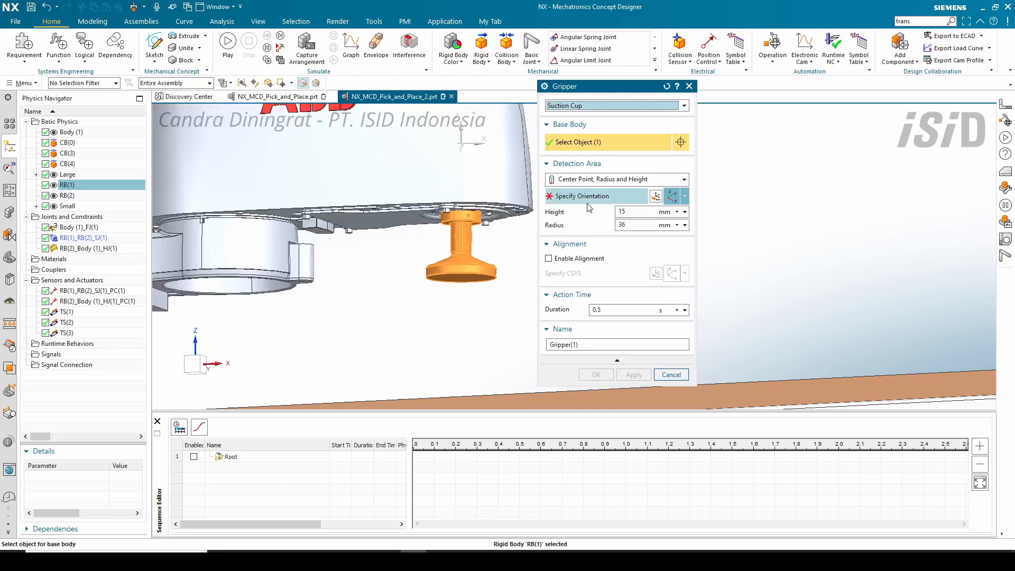
click(558, 200)
click(657, 196)
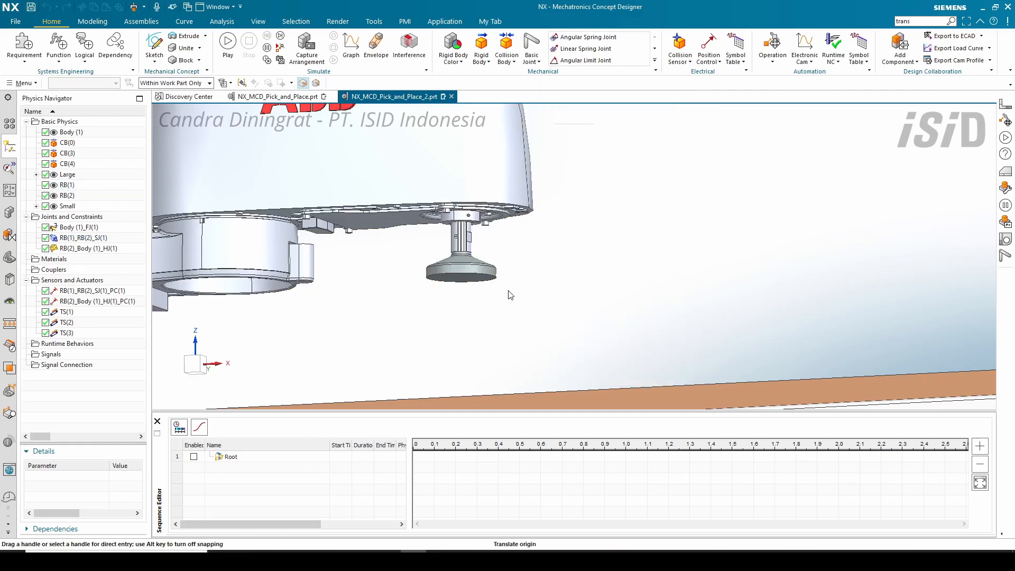
click(558, 182)
scroll(451, 312, up, 2)
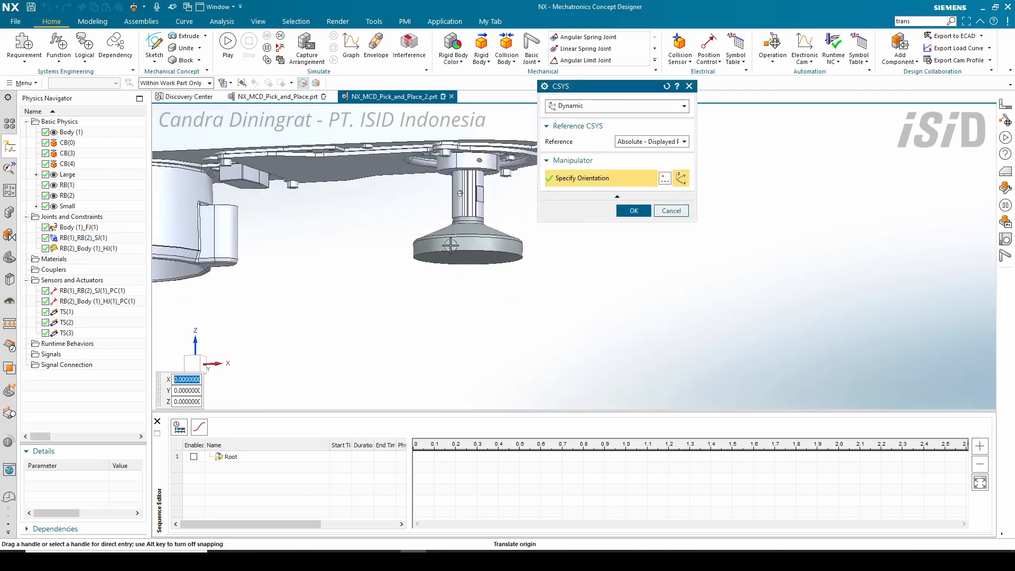
middle_drag(451, 243, 468, 252)
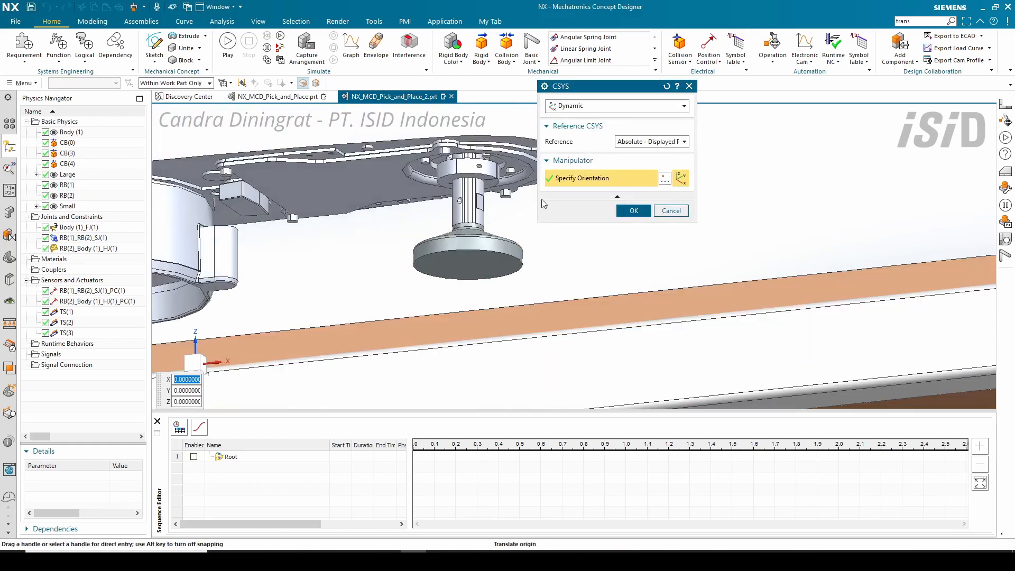
click(209, 83)
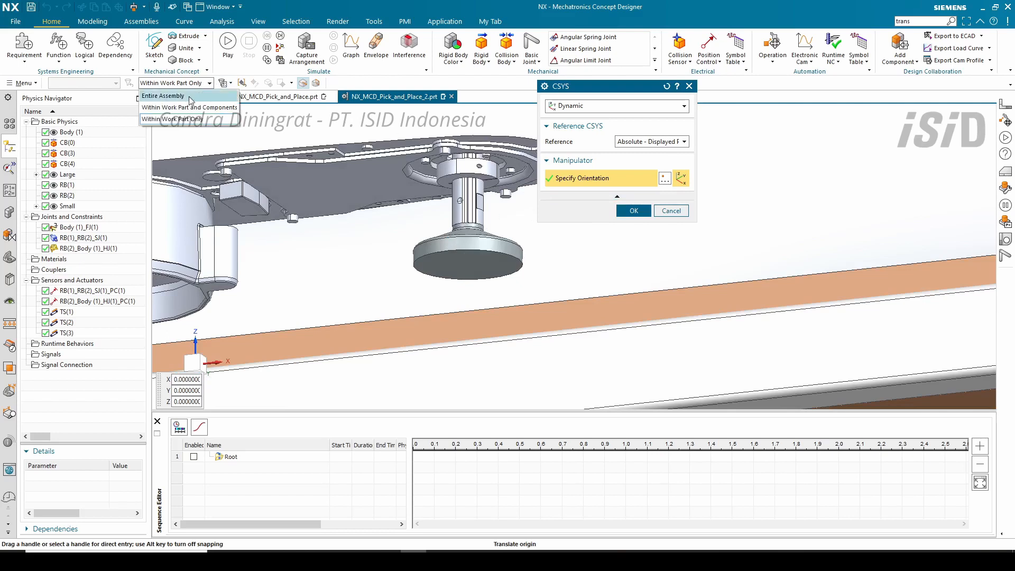
click(163, 96)
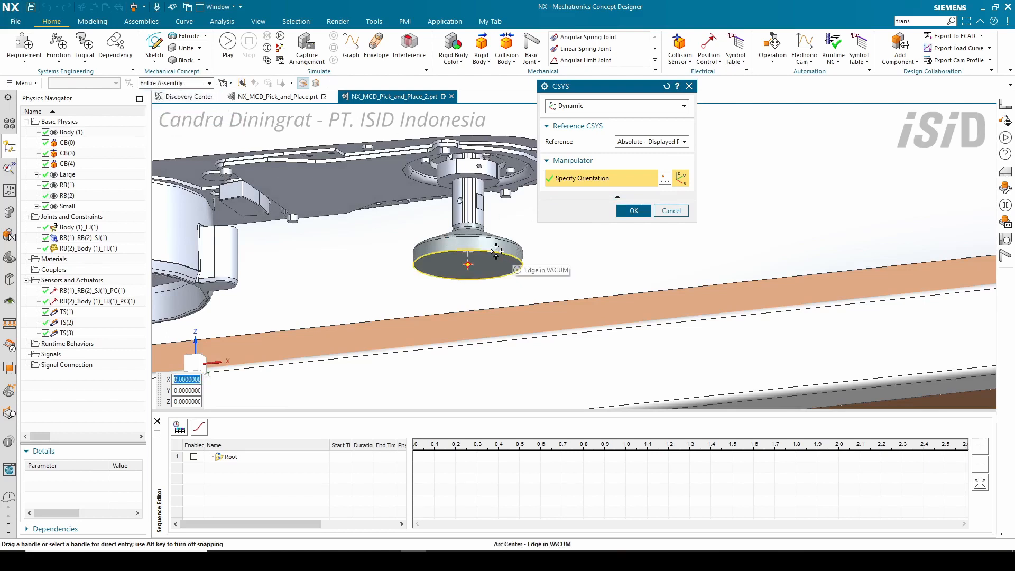
click(499, 256)
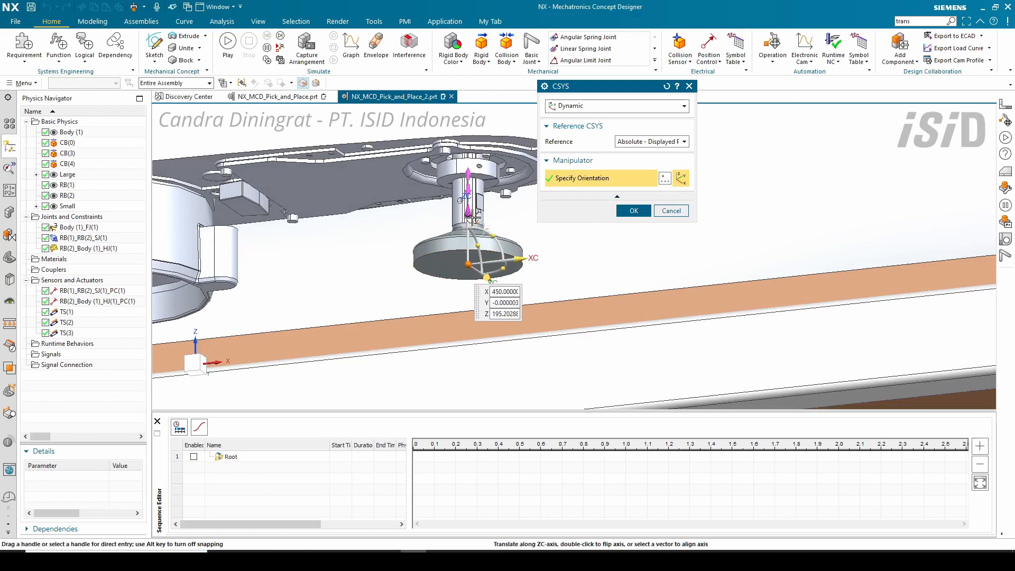
click(469, 212)
middle_drag(470, 216, 479, 253)
click(634, 211)
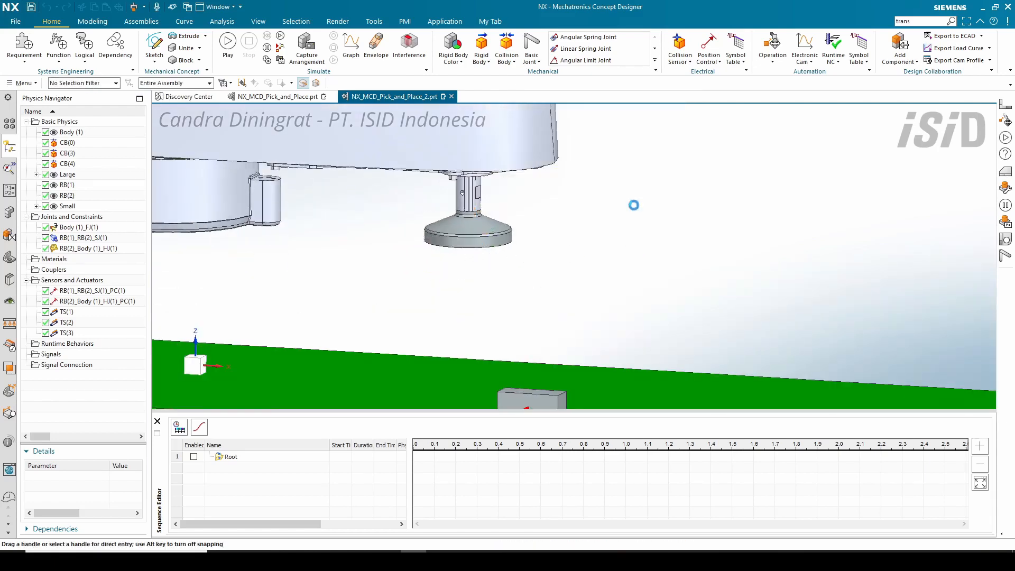
Step: Enlarge the gripper's detection area to a 51 mm radius and a 30 mm height
scroll(470, 262, up, 5)
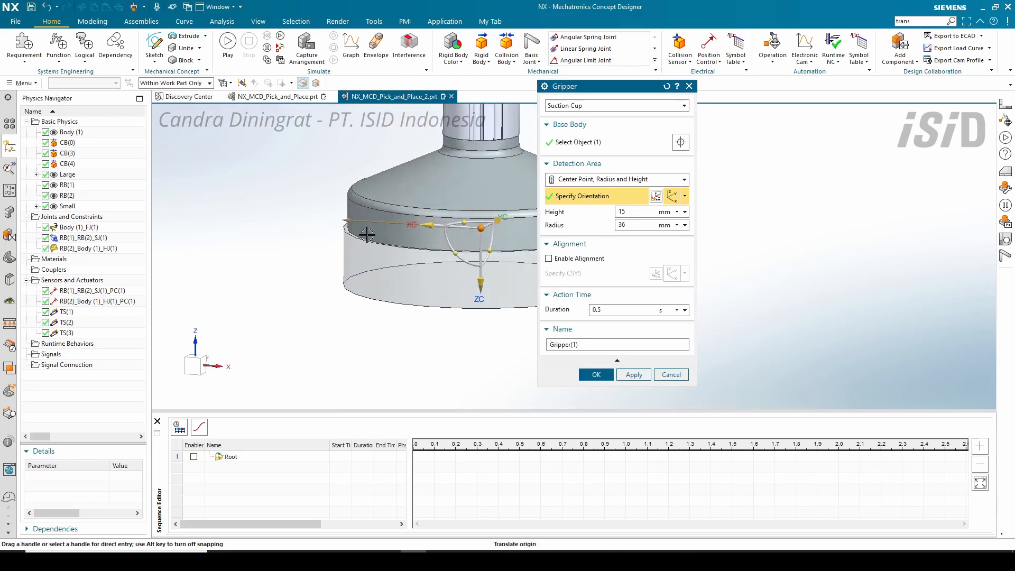
drag(349, 222, 303, 225)
scroll(442, 270, down, 2)
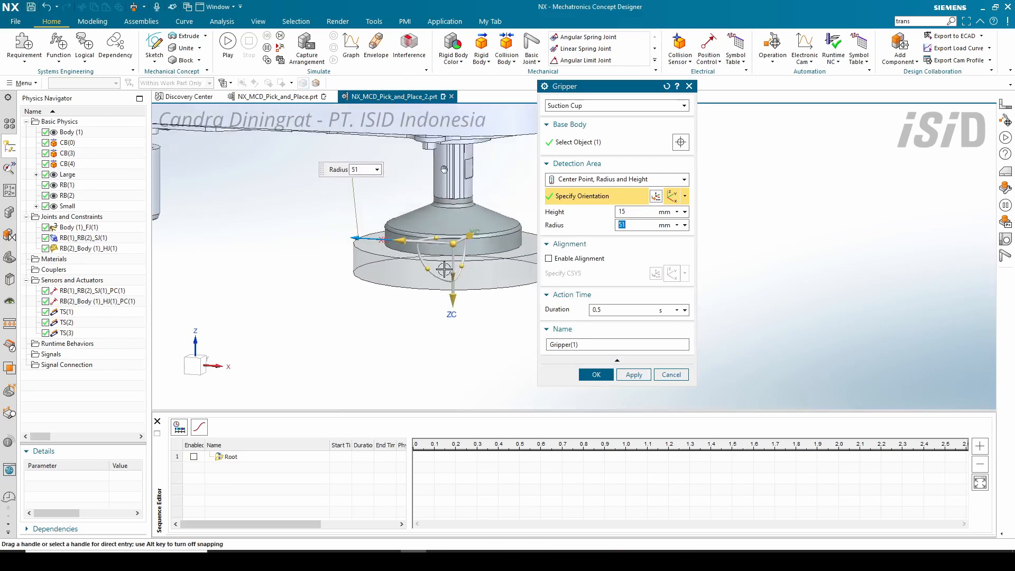
middle_drag(445, 273, 415, 269)
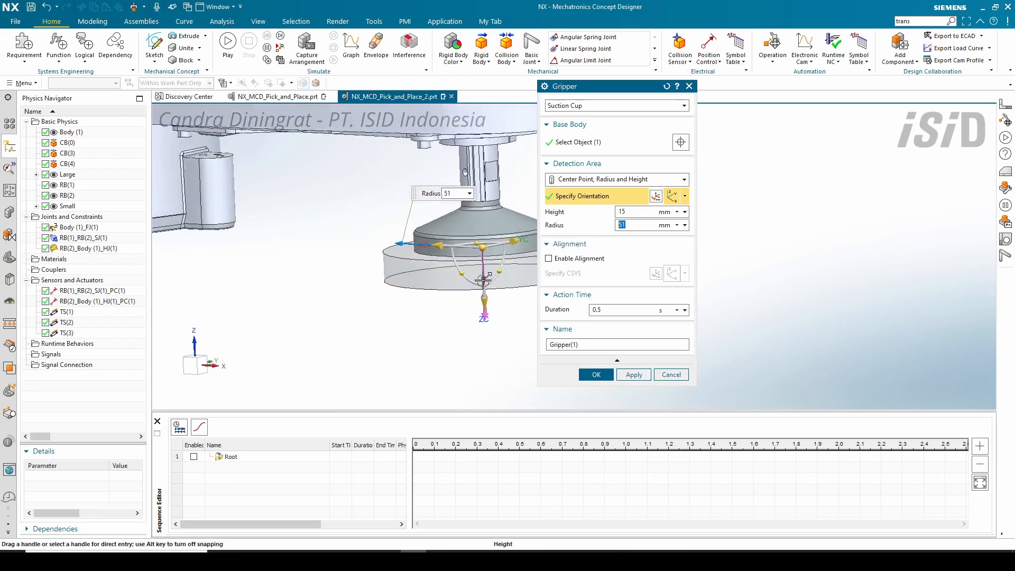
mouse_move(483, 288)
mouse_down()
mouse_move(482, 334)
mouse_move(483, 295)
mouse_up()
scroll(410, 249, up, 3)
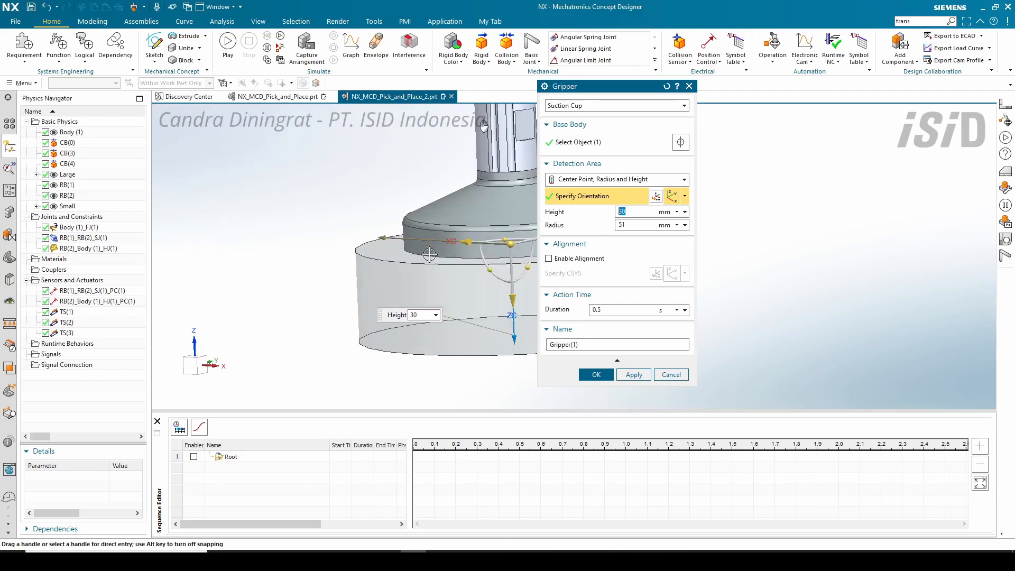
middle_drag(431, 259, 435, 263)
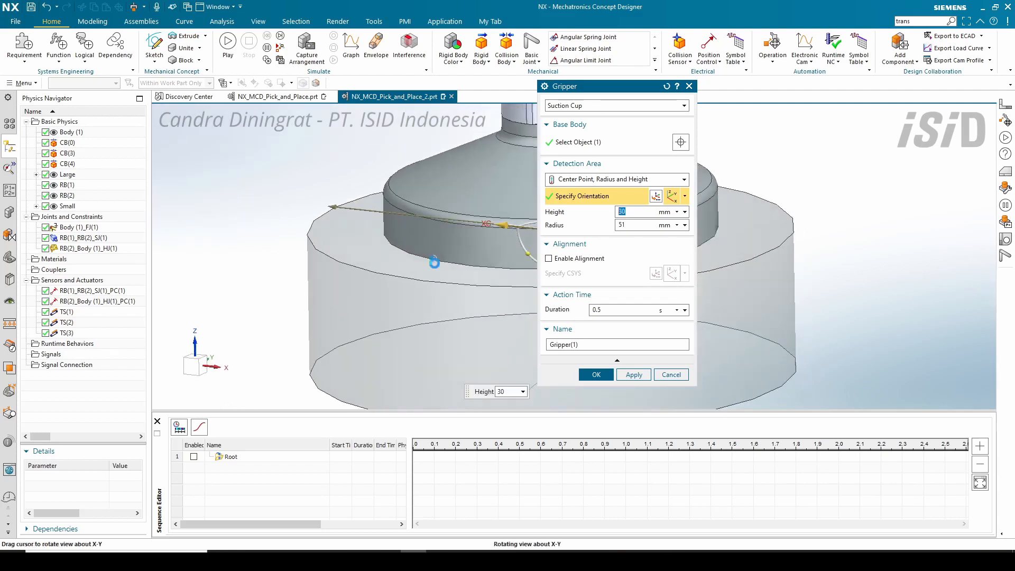
Step: Reduce the detection area to a 36 mm radius and a 15.5 mm height, and create the gripper
drag(331, 206, 389, 224)
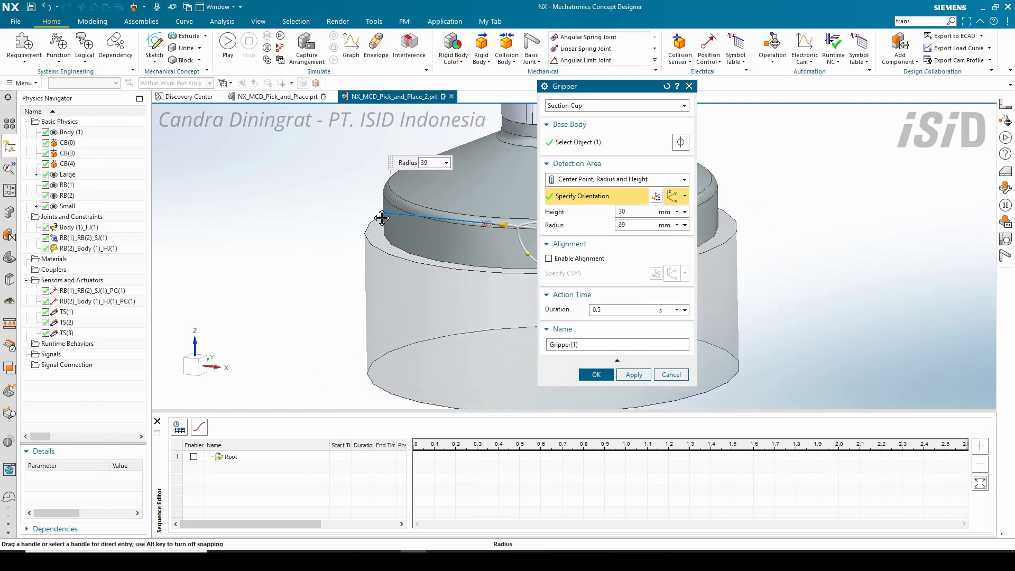
drag(390, 222, 392, 220)
scroll(376, 216, down, 1)
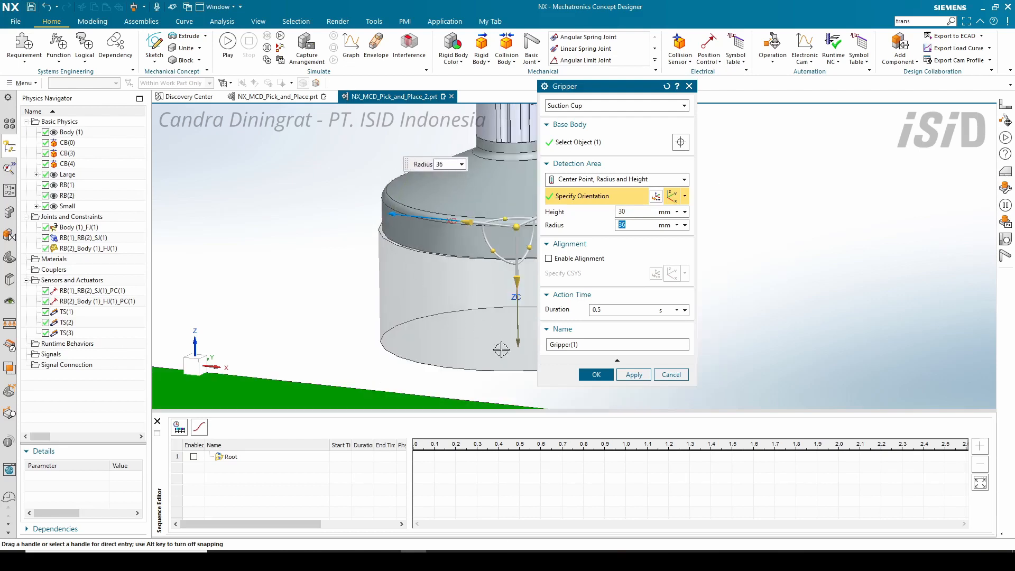
drag(515, 347, 483, 279)
scroll(425, 309, down, 1)
scroll(421, 323, up, 1)
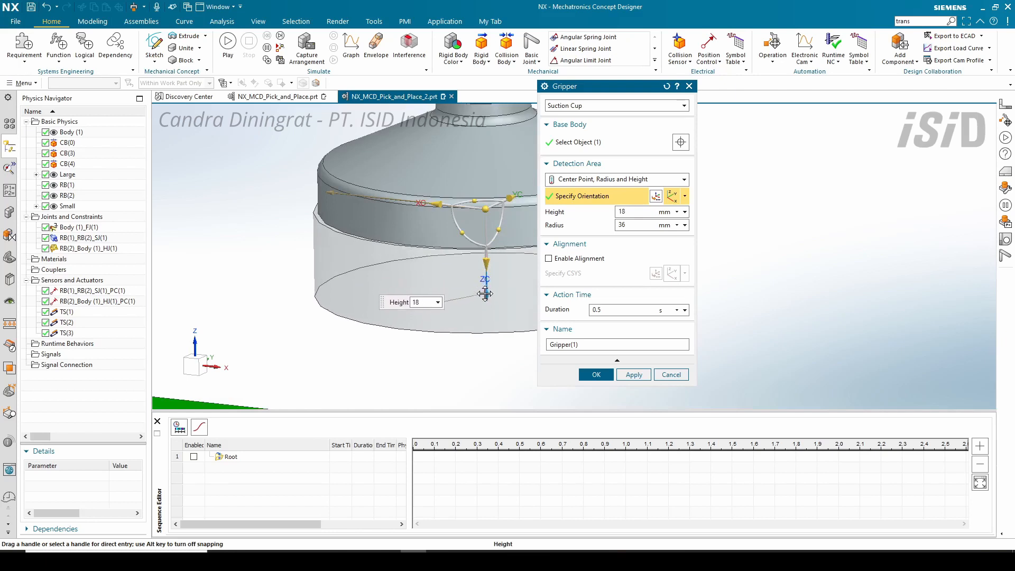
scroll(434, 255, down, 1)
middle_drag(434, 255, 455, 249)
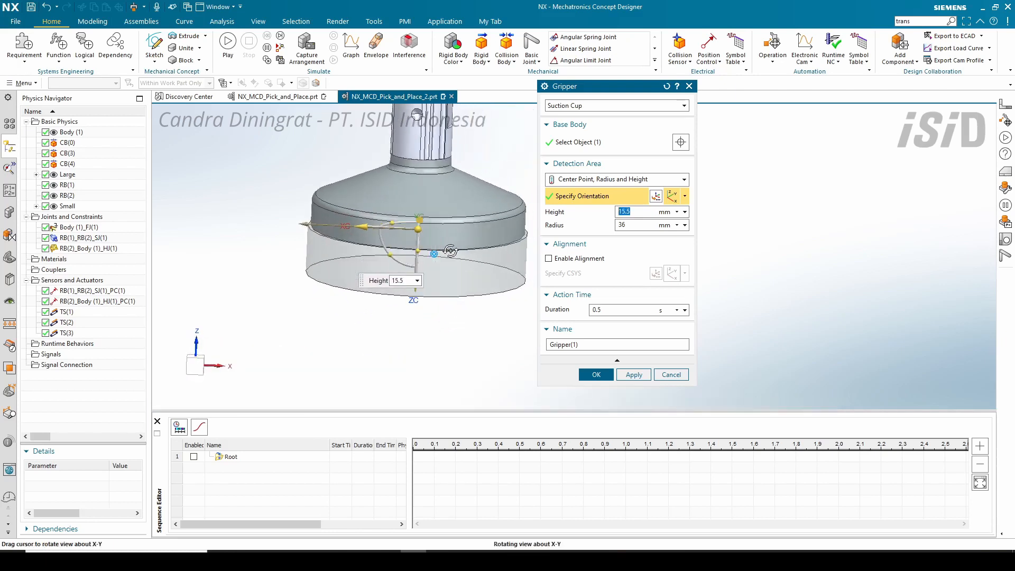
scroll(376, 267, up, 1)
scroll(385, 260, down, 1)
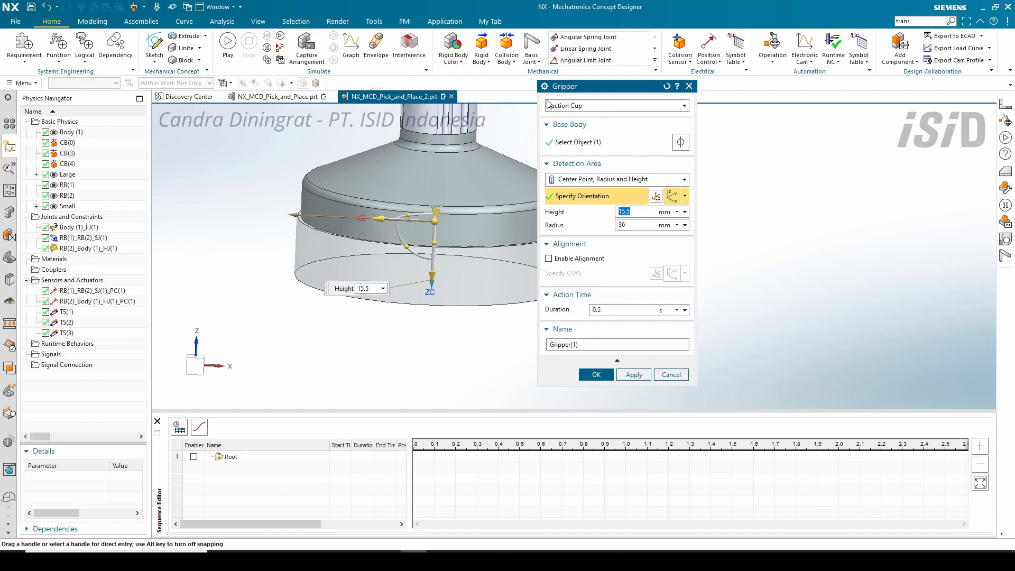
drag(586, 95, 611, 106)
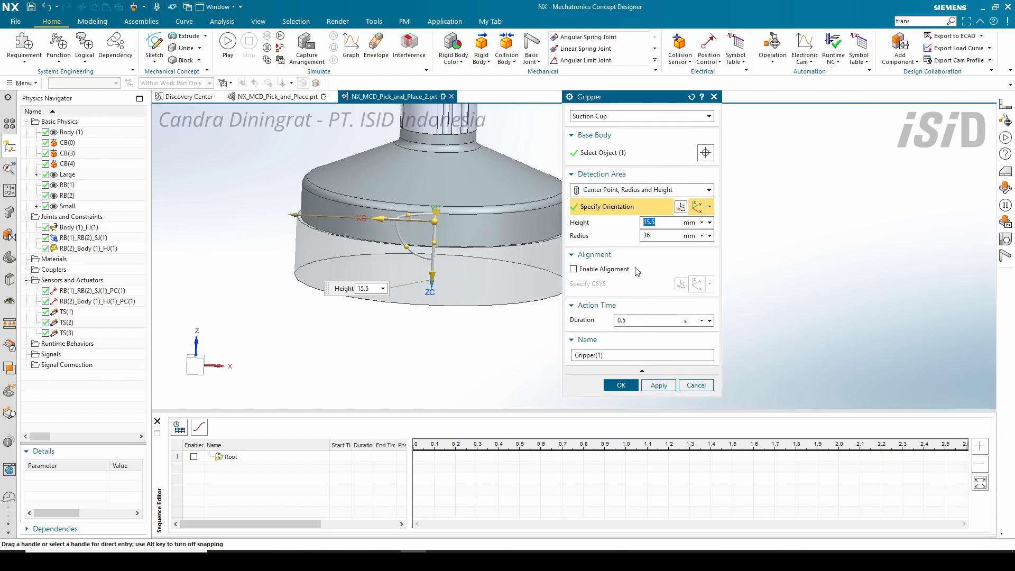
middle_drag(500, 282, 442, 264)
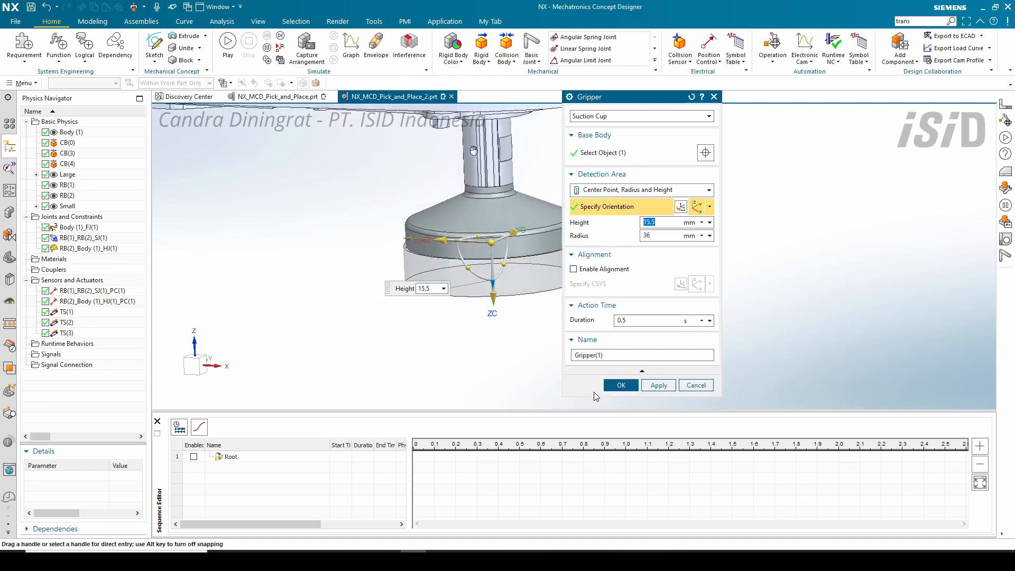
click(621, 385)
scroll(474, 293, down, 9)
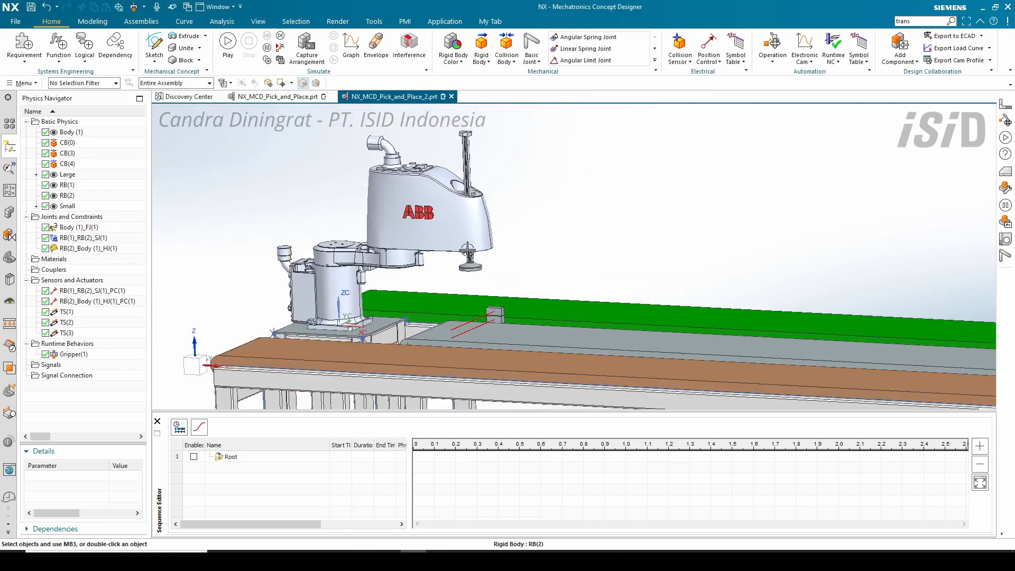
scroll(428, 297, up, 1)
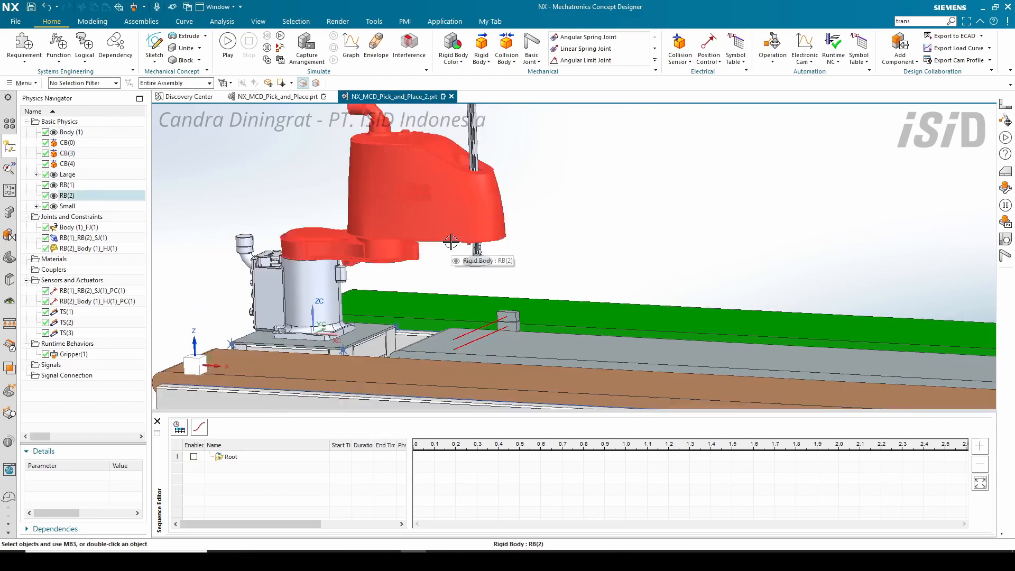
scroll(509, 359, up, 3)
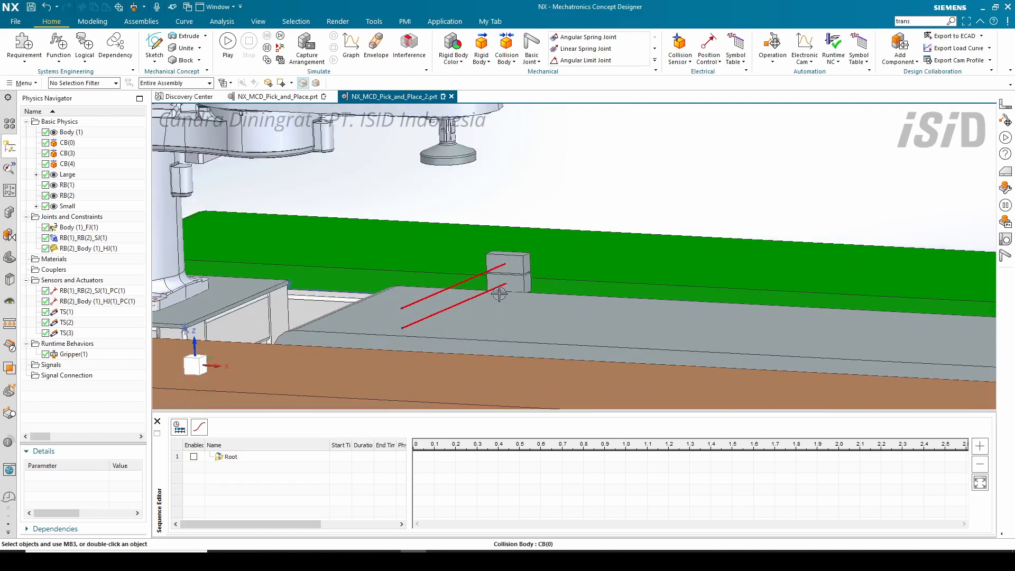
click(687, 45)
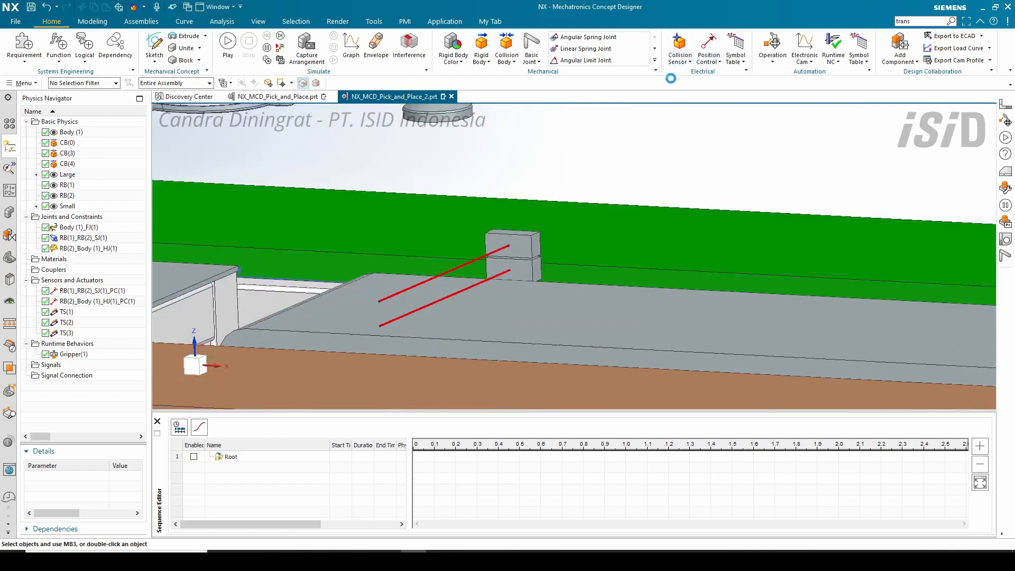
drag(624, 99, 655, 100)
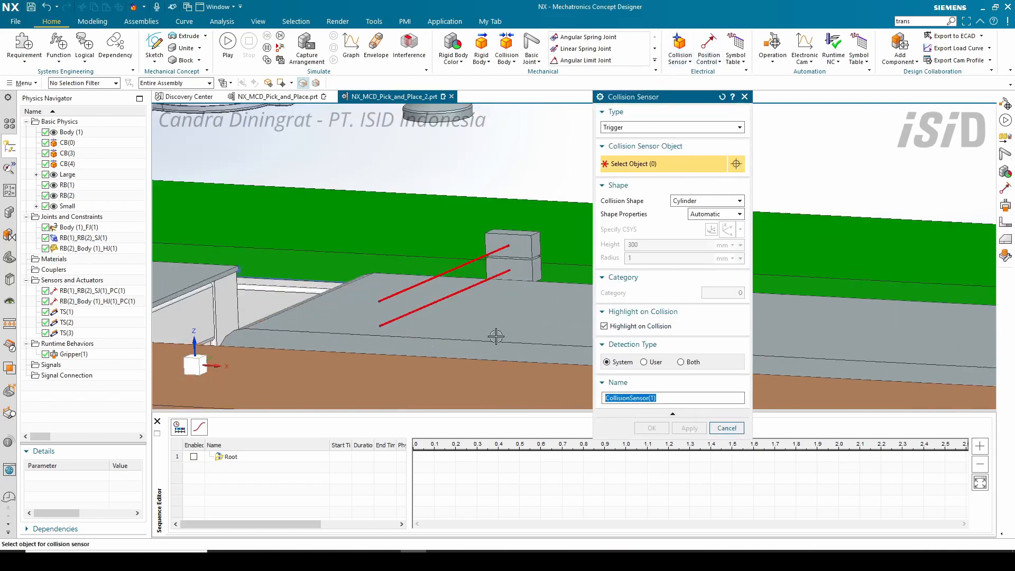
scroll(484, 323, up, 1)
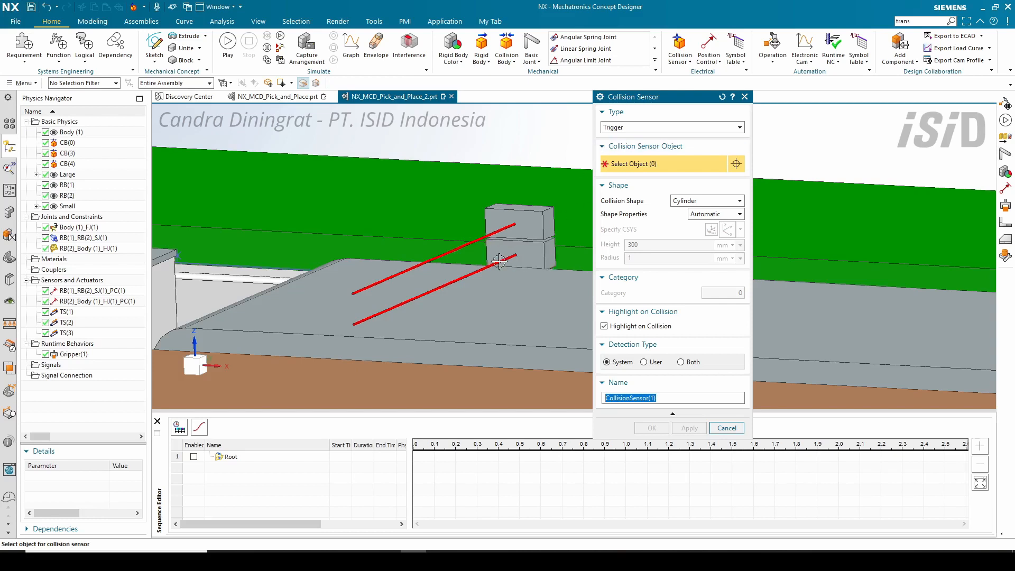
drag(633, 100, 624, 101)
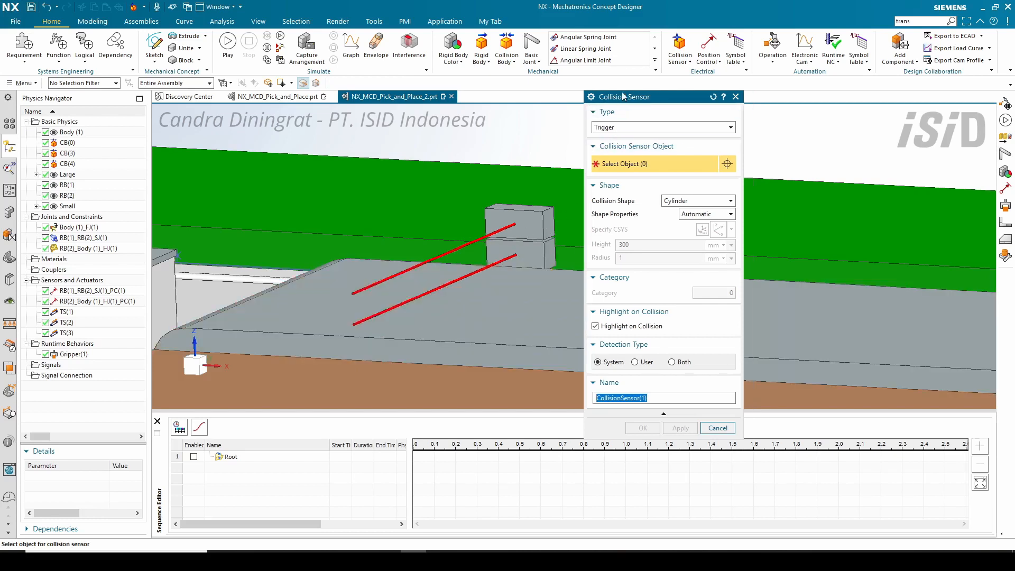
click(735, 97)
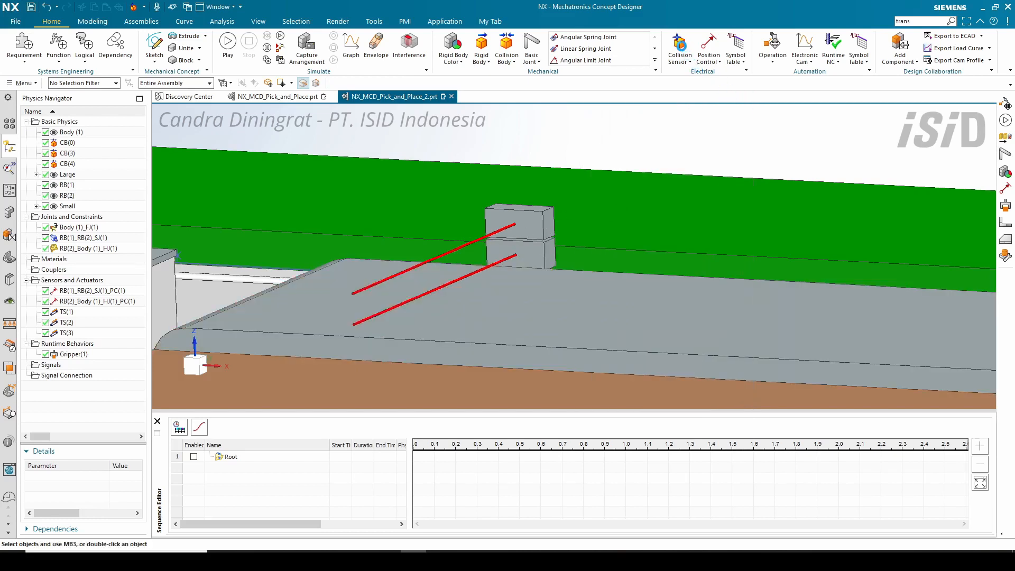
Step: Create two Trigger collision sensors with Cylinder collision shape, first on the lower and then on the upper red sensor beam
click(680, 45)
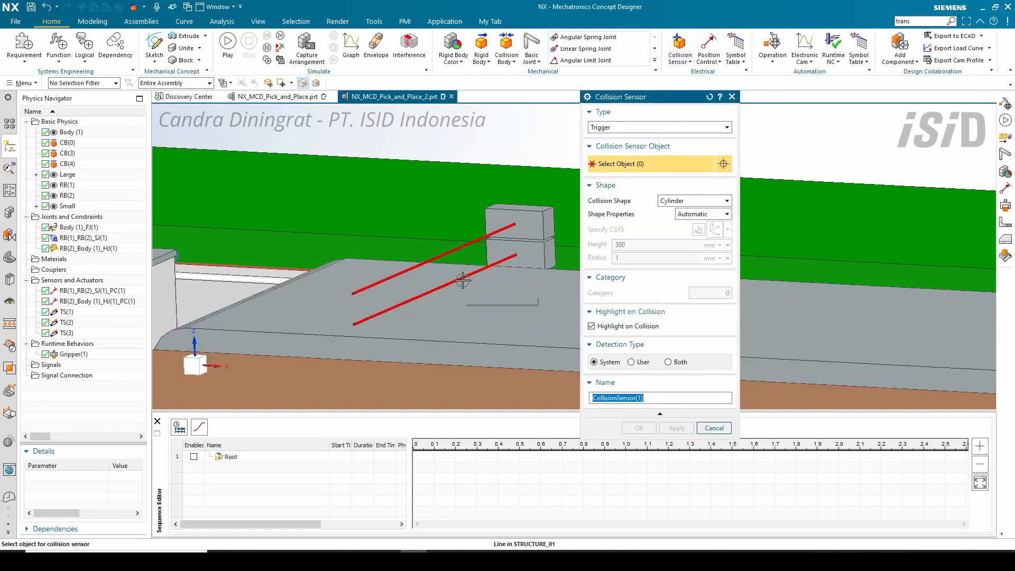
scroll(460, 279, up, 2)
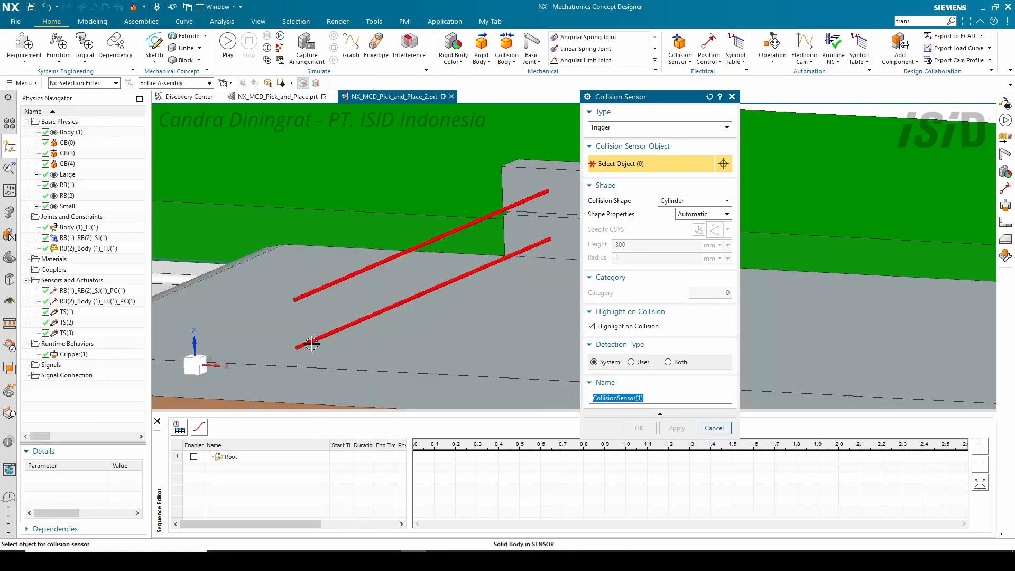
click(306, 343)
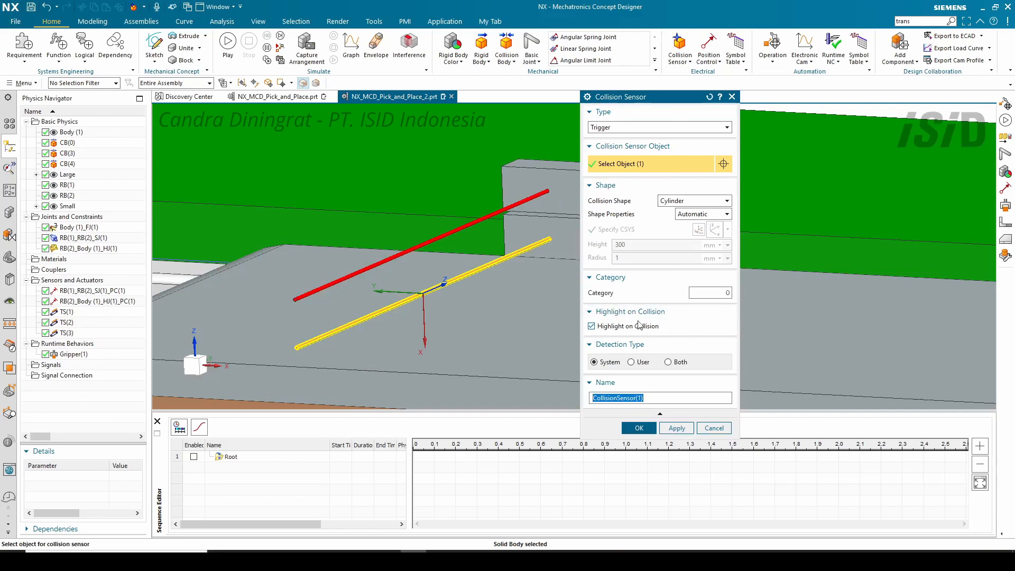
click(674, 203)
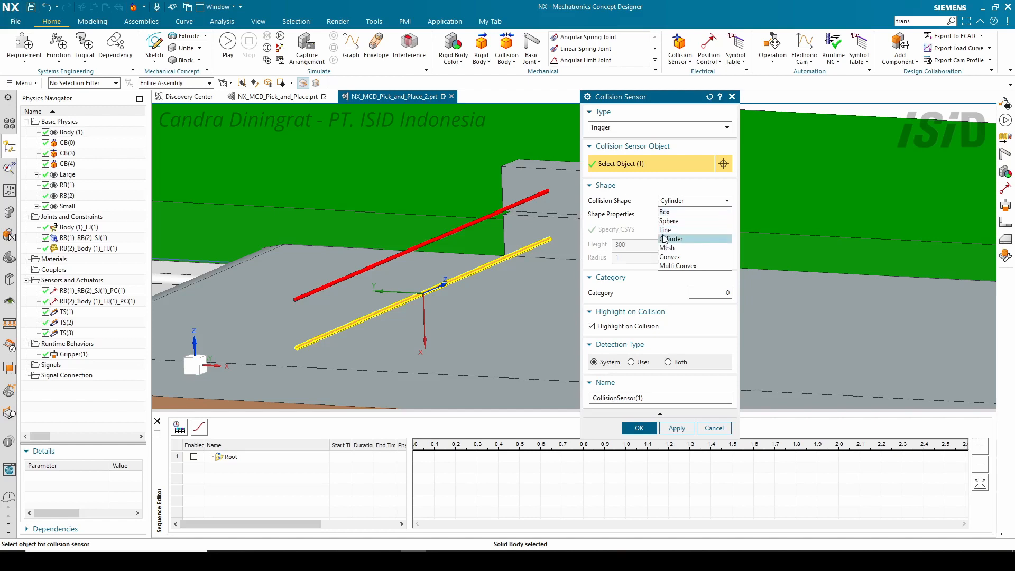
click(667, 230)
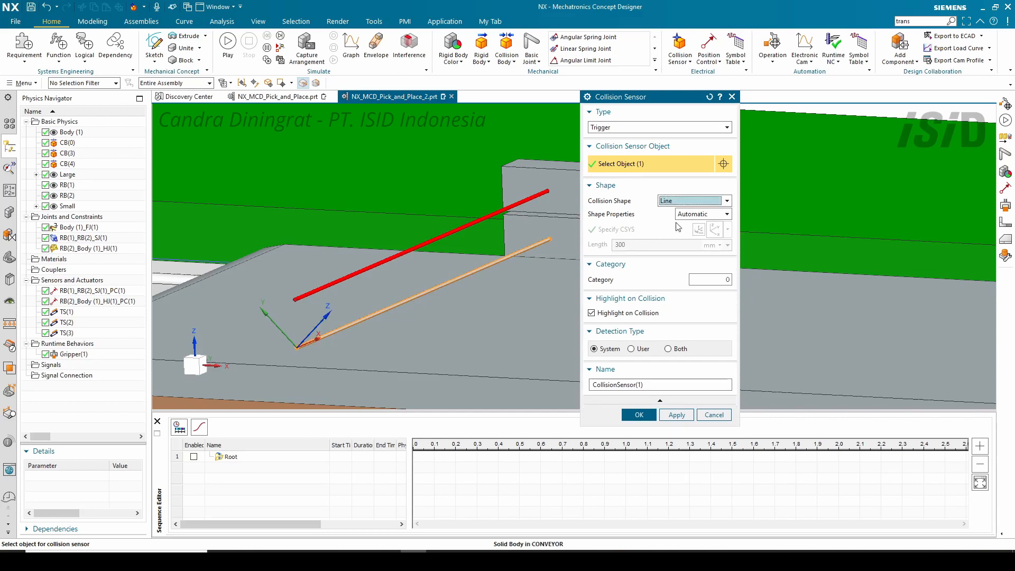
click(676, 203)
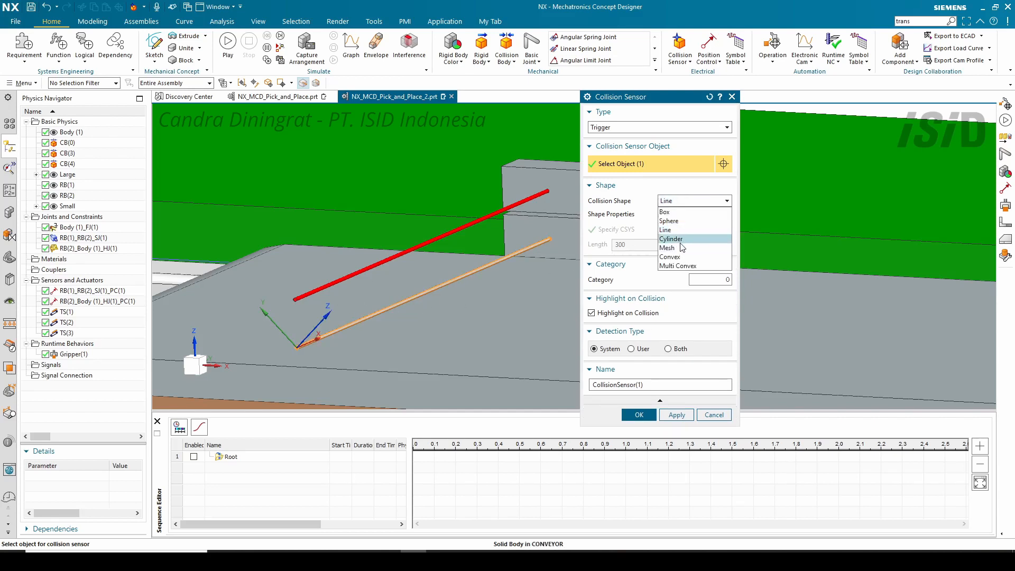
click(680, 240)
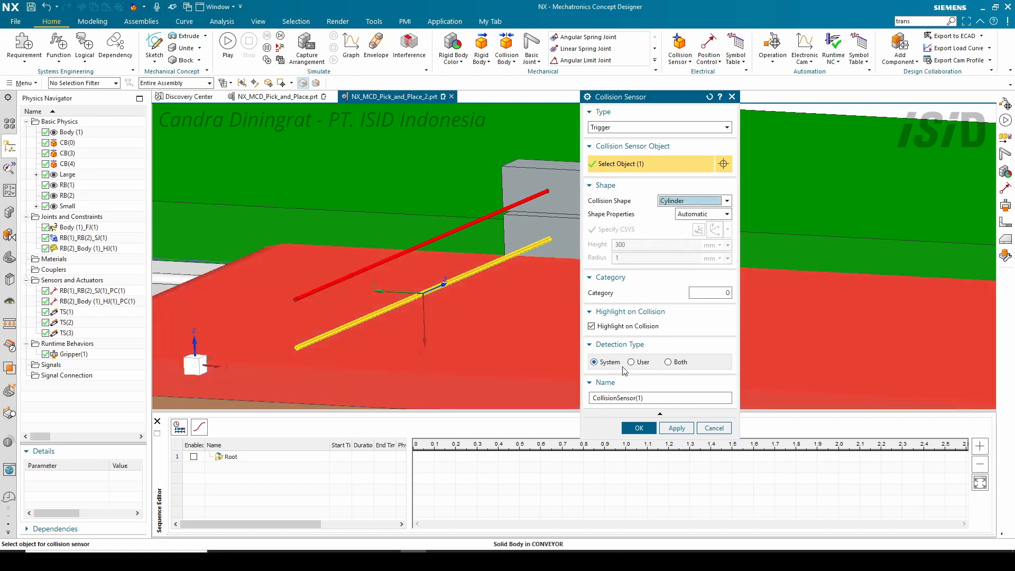
click(677, 428)
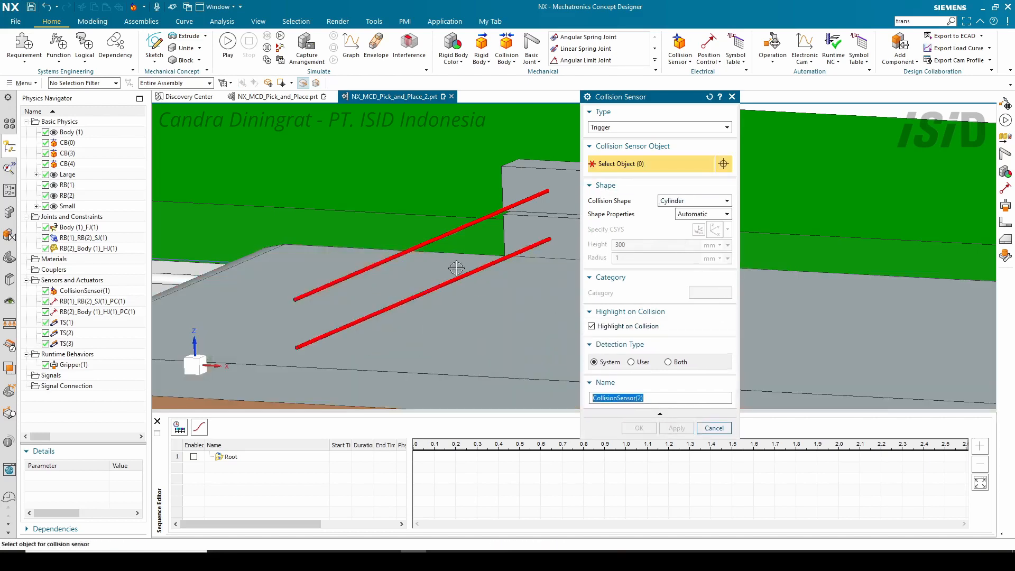
click(301, 297)
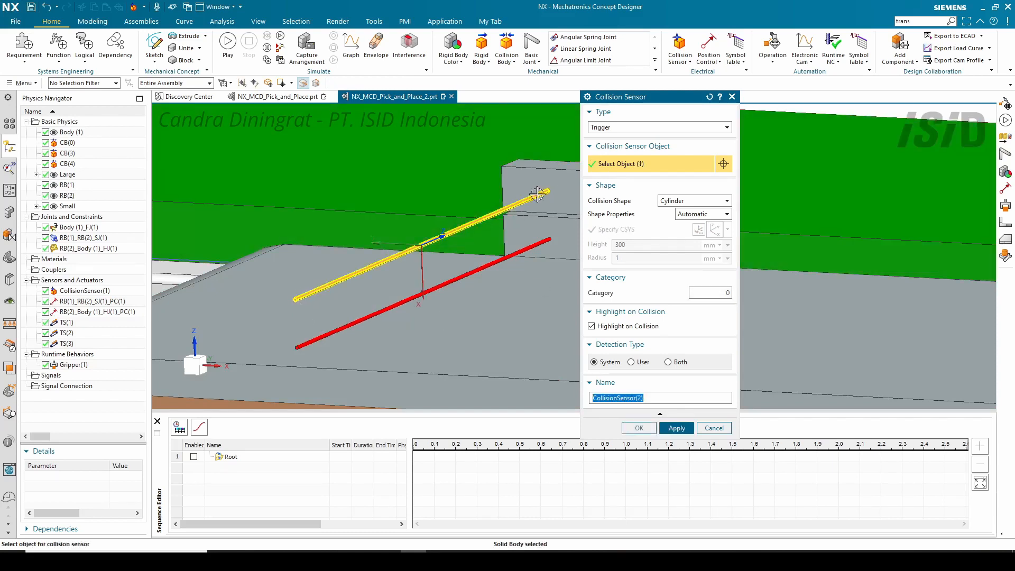
click(639, 427)
Step: Examine the whole assembly from above, covering the robot, the sensor beams and the three conveyor belts
scroll(344, 252, up, 2)
scroll(418, 211, down, 5)
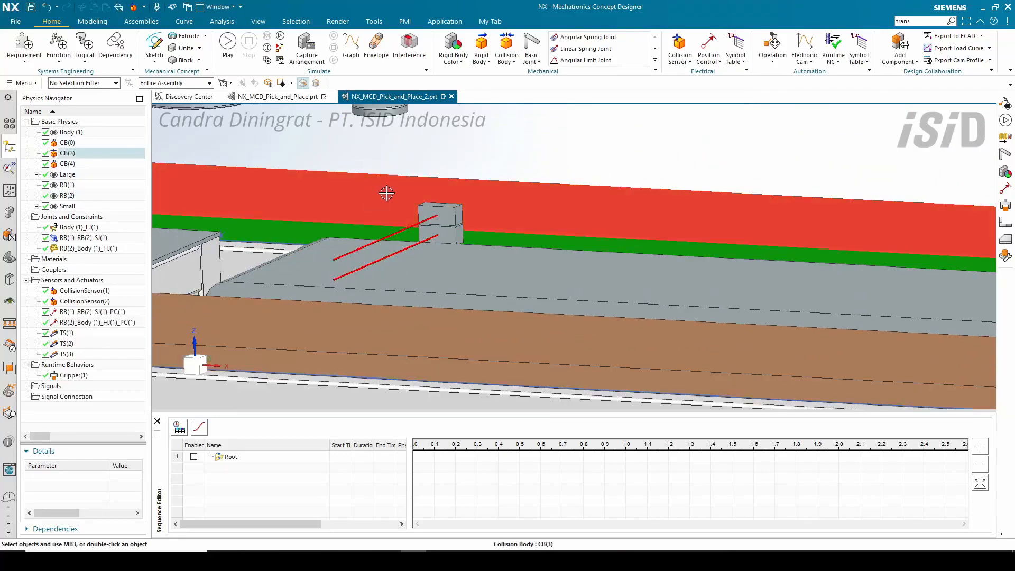
scroll(412, 207, down, 4)
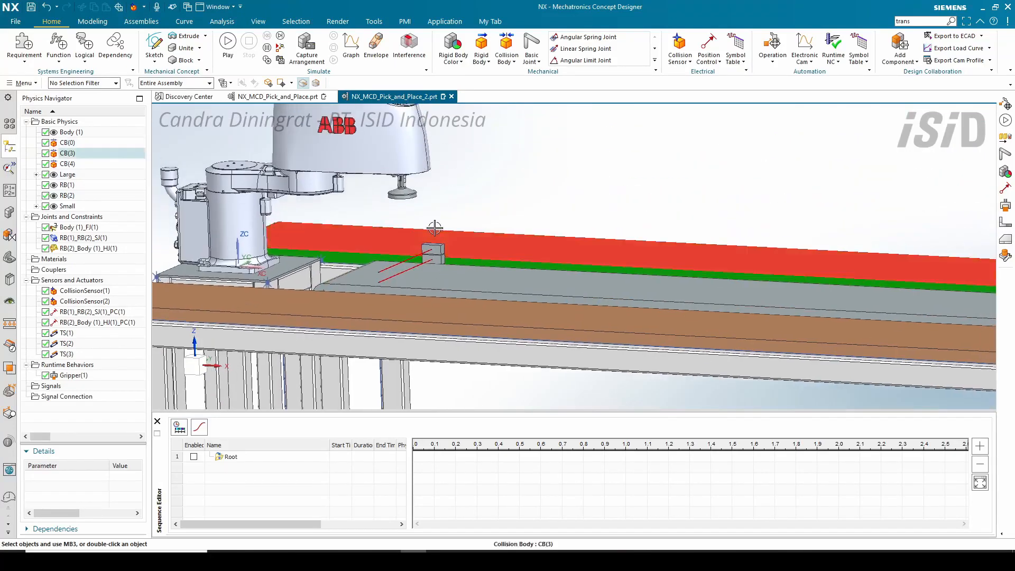
scroll(416, 252, down, 3)
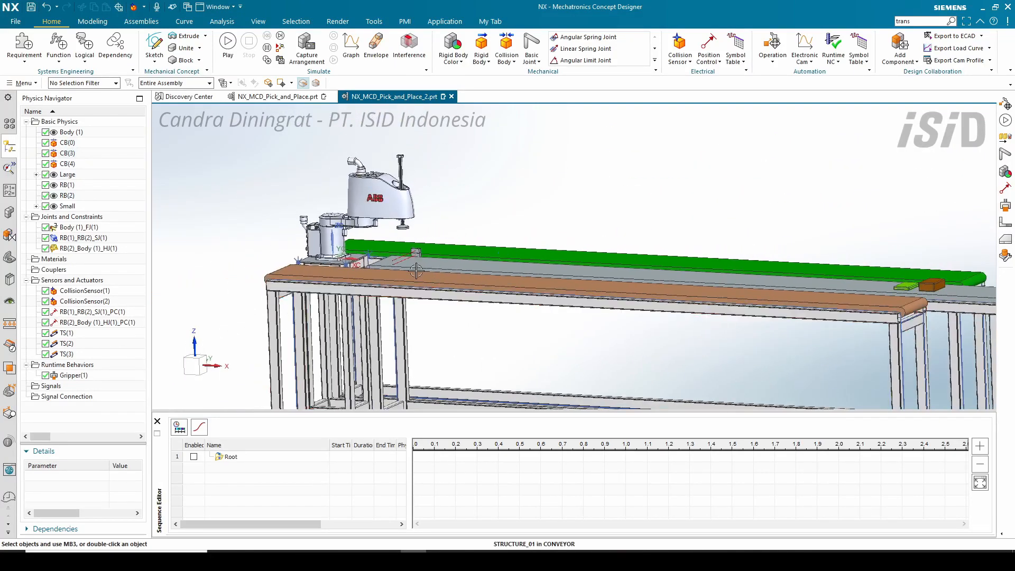
mouse_move(416, 253)
middle_down()
mouse_move(426, 287)
mouse_move(421, 277)
middle_up()
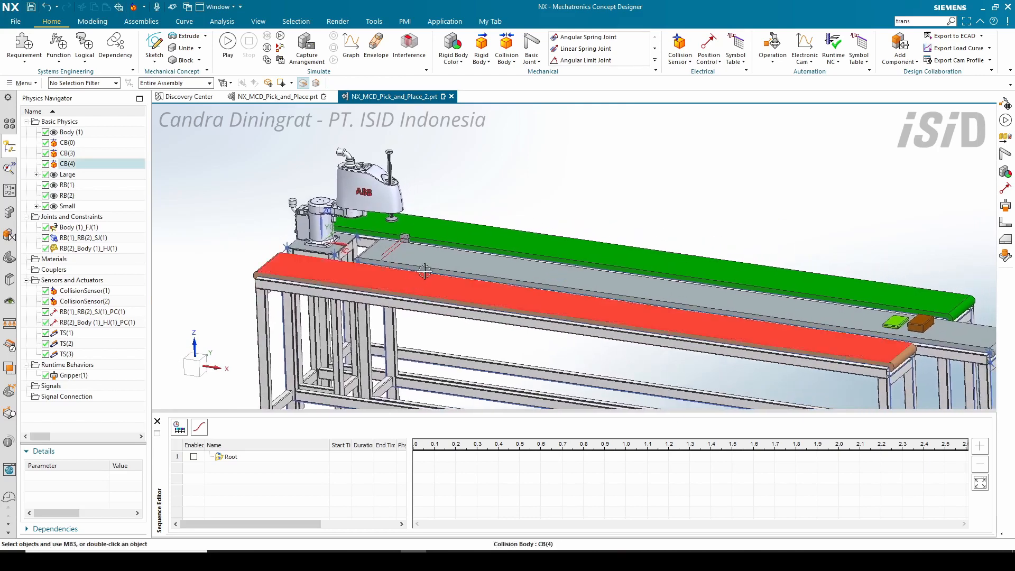
click(428, 250)
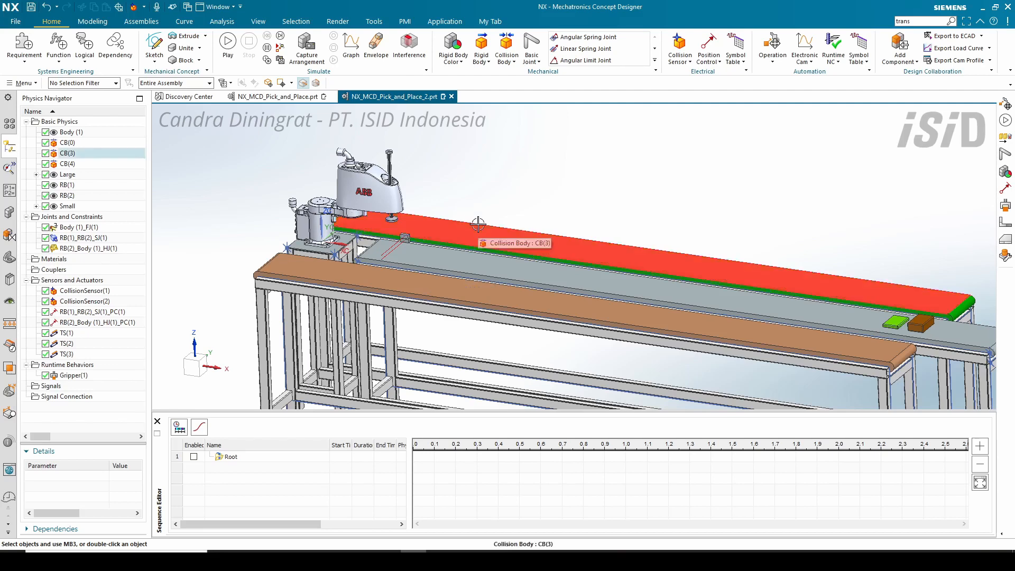
scroll(460, 214, up, 3)
scroll(508, 219, up, 1)
mouse_move(508, 218)
middle_down()
mouse_move(517, 217)
mouse_move(506, 220)
middle_up()
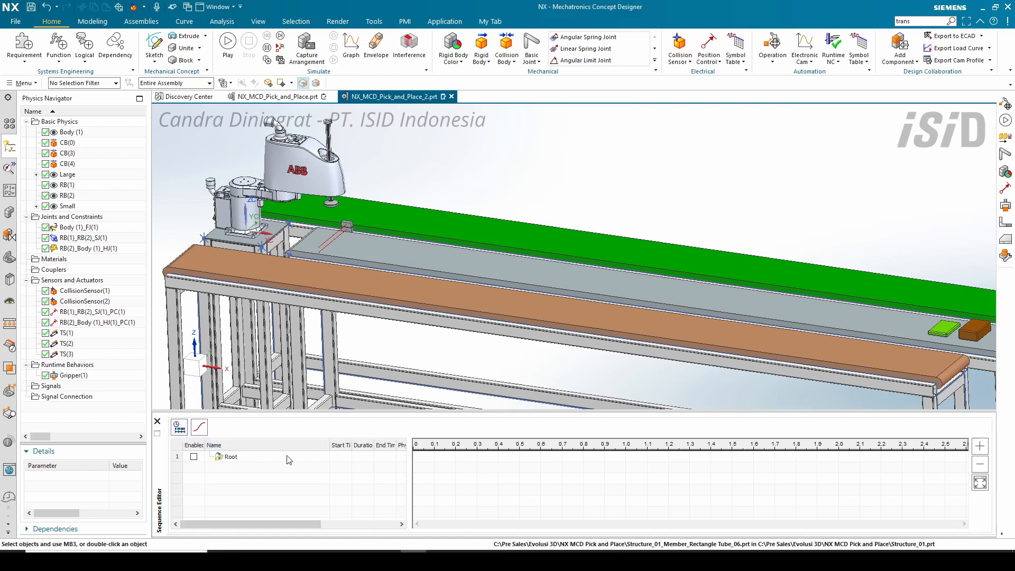
Step: Reopen and undock the closed Sequence Editor, and dock it again beneath the model view
click(158, 421)
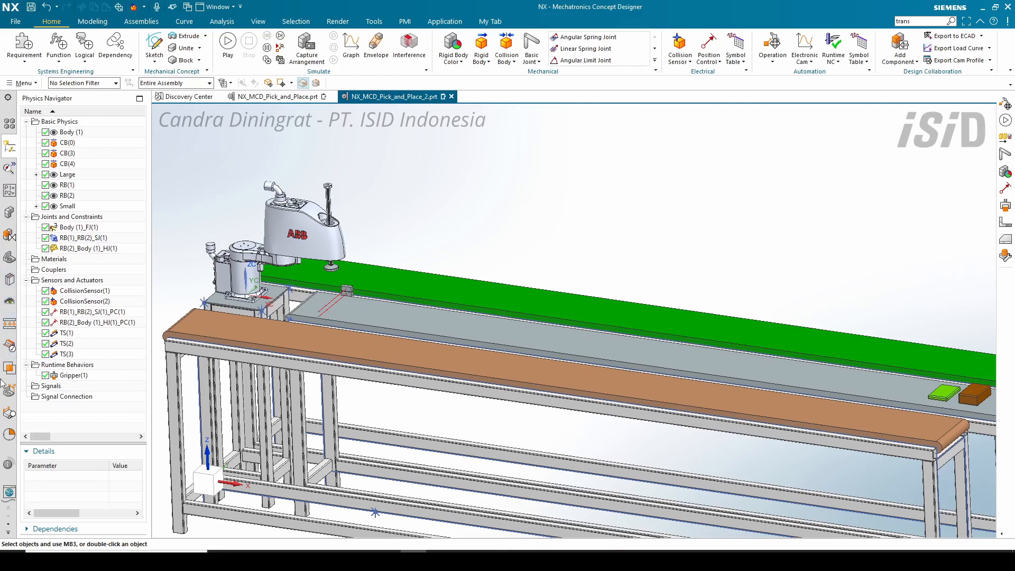
click(10, 440)
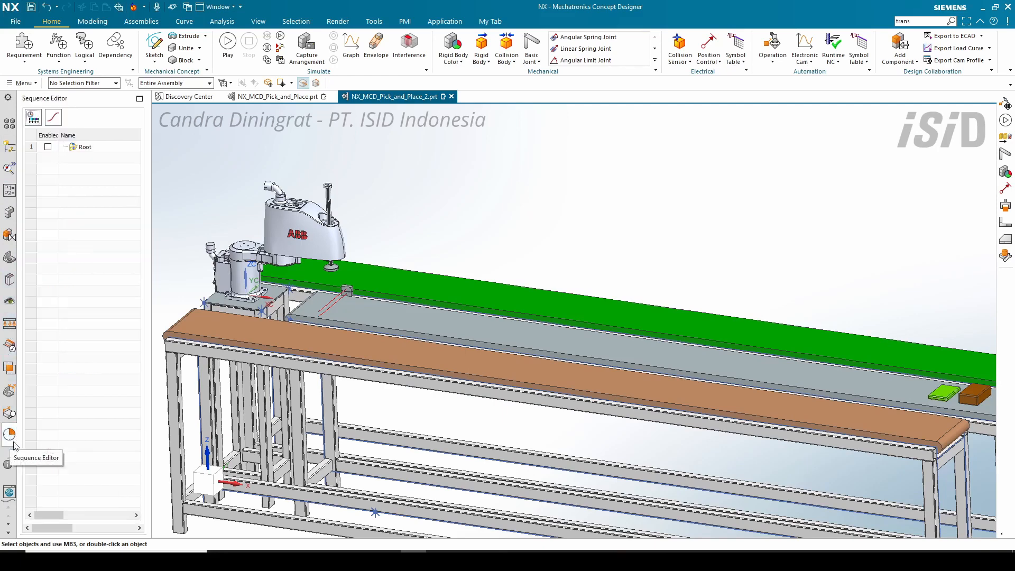
right_click(14, 437)
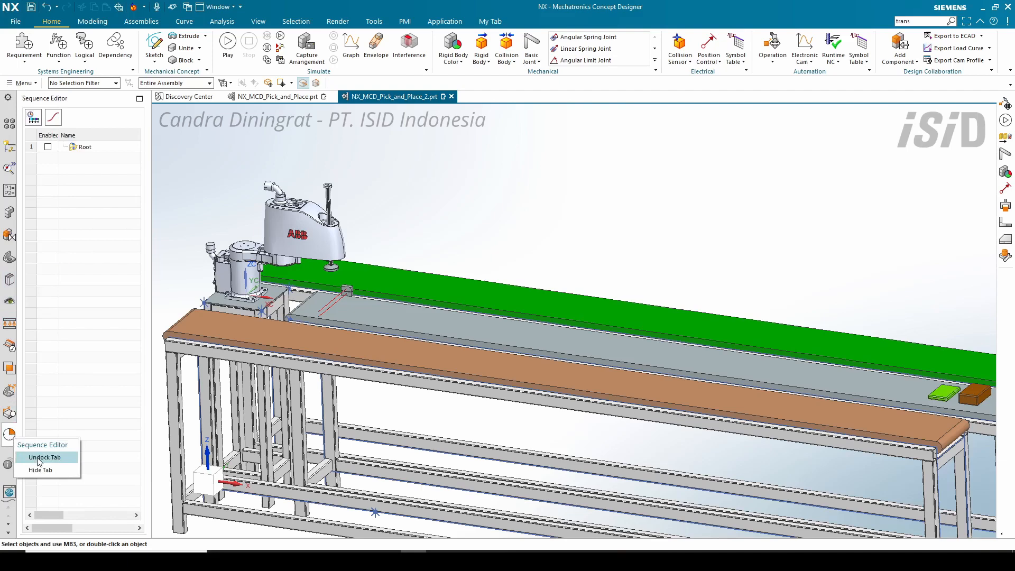
click(39, 458)
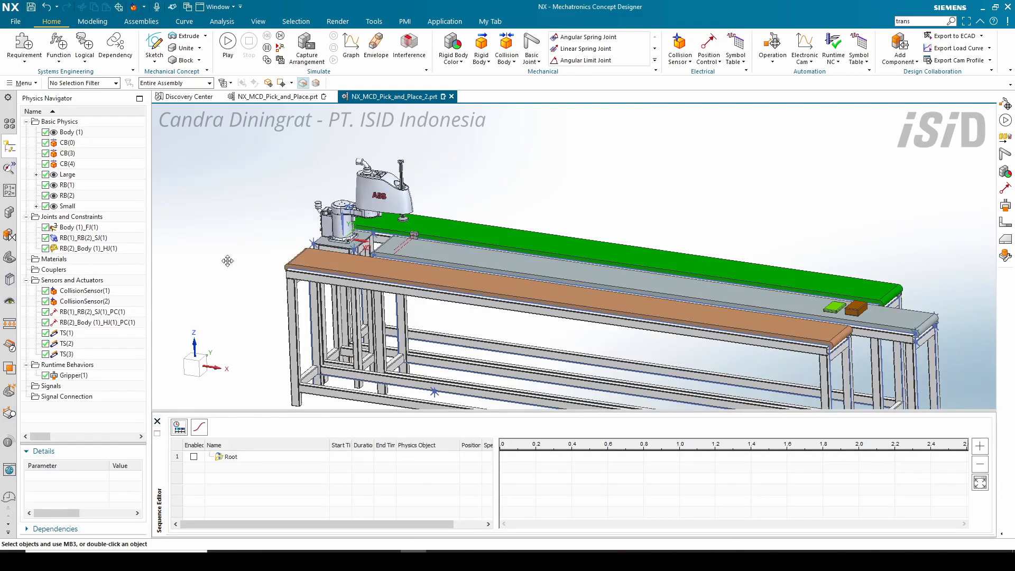
drag(282, 246, 280, 245)
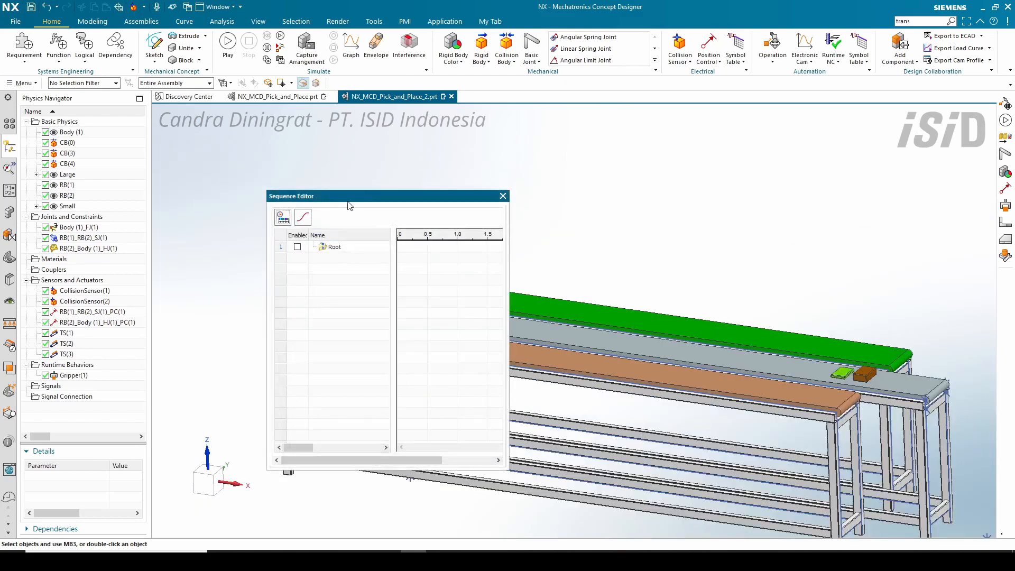
Step: Inspect the pick area on the grey conveyor around the suction cup and the two sensor beams
scroll(602, 296, up, 3)
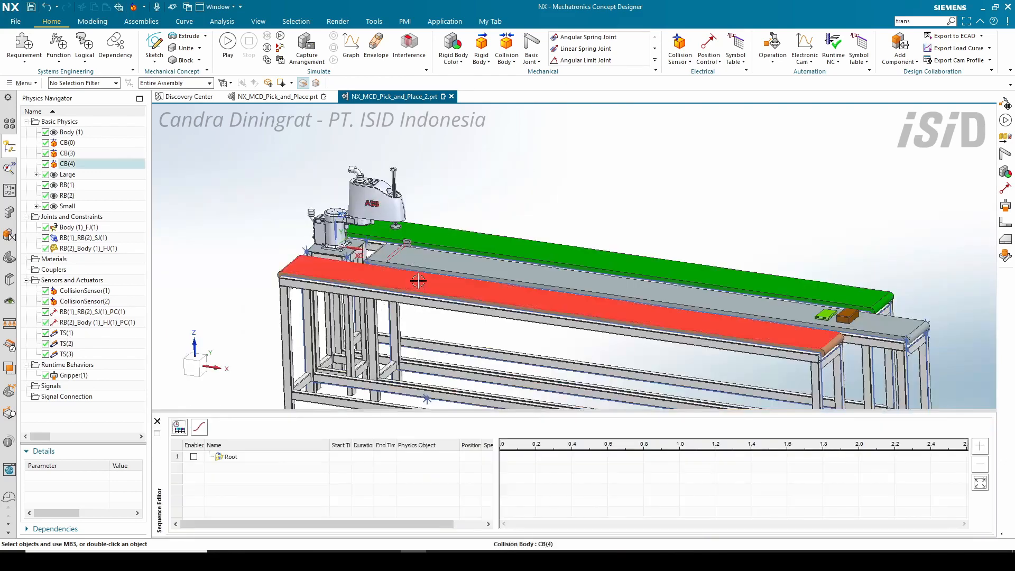
shift+middle_drag(418, 281, 412, 235)
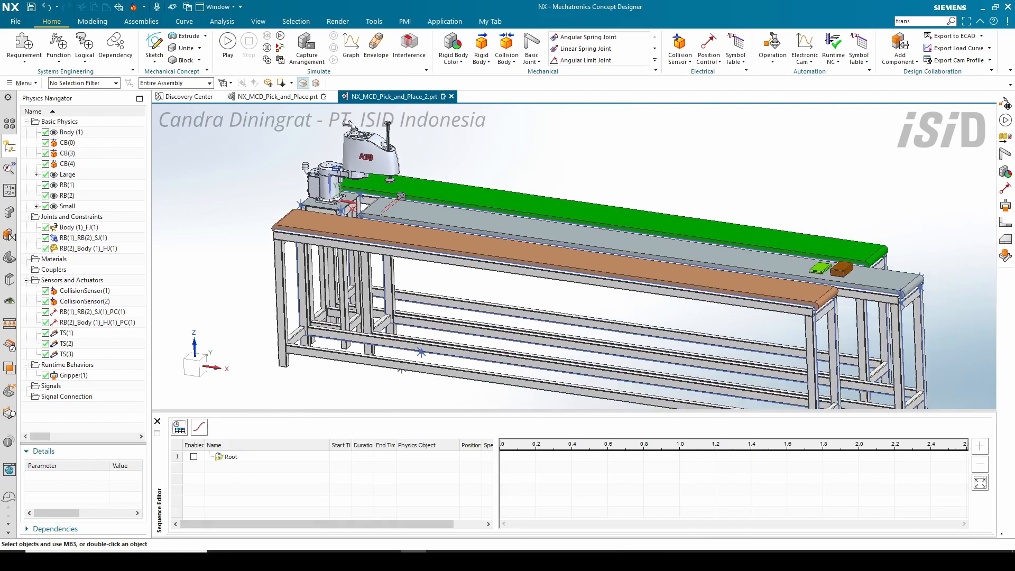
shift+middle_drag(473, 299, 456, 308)
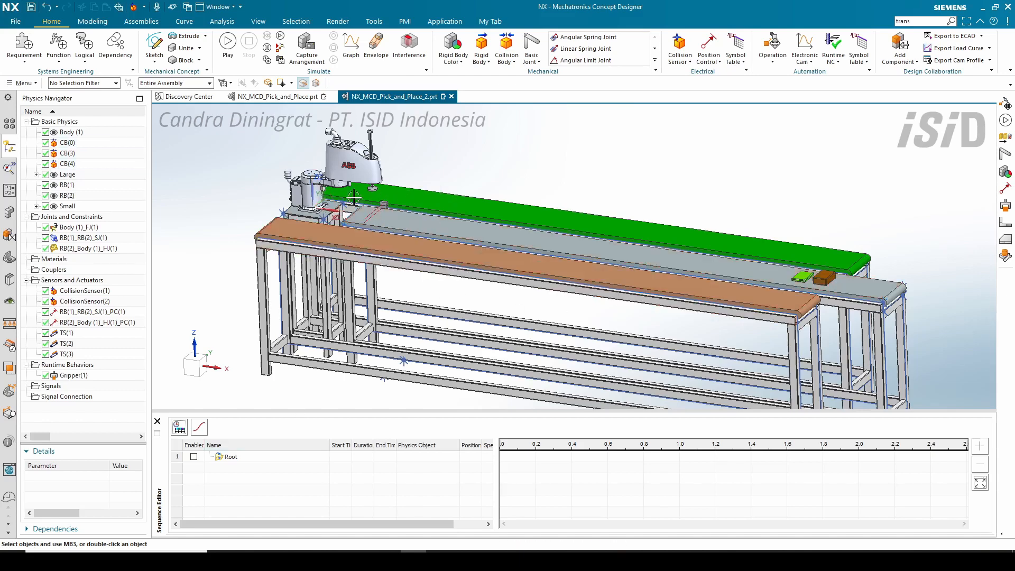
scroll(380, 201, up, 3)
scroll(391, 198, up, 5)
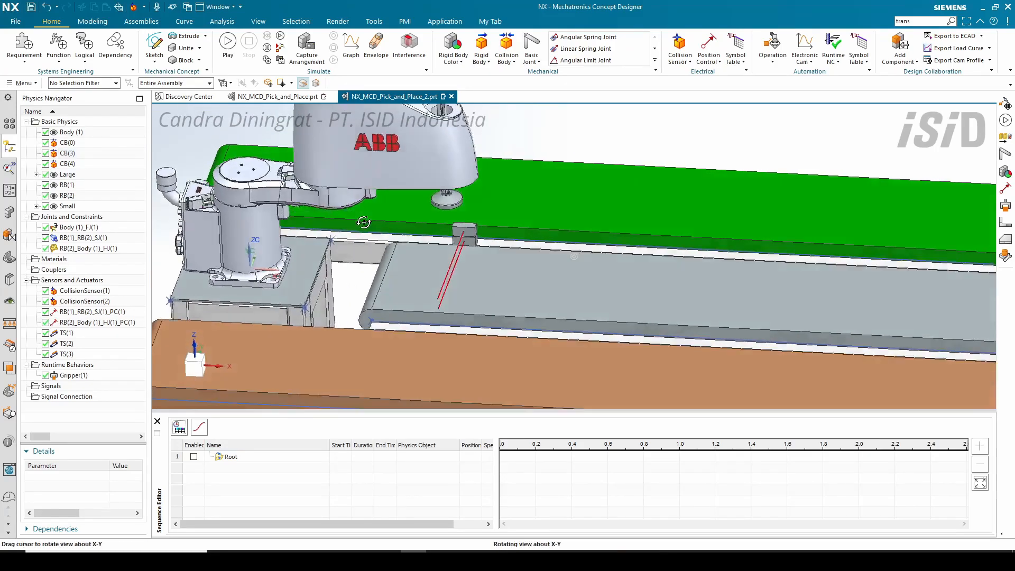
middle_drag(423, 238, 452, 247)
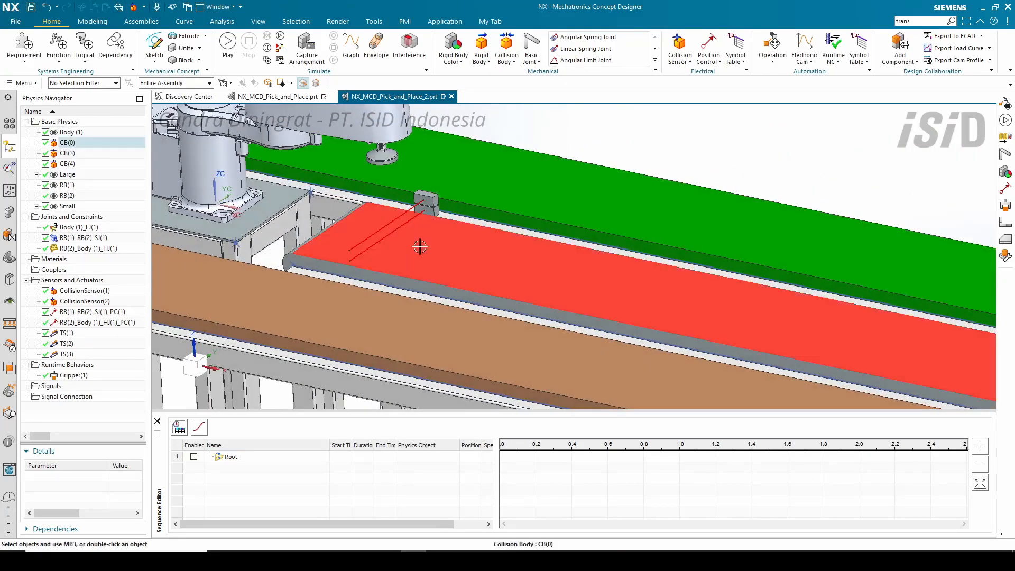
scroll(420, 247, down, 8)
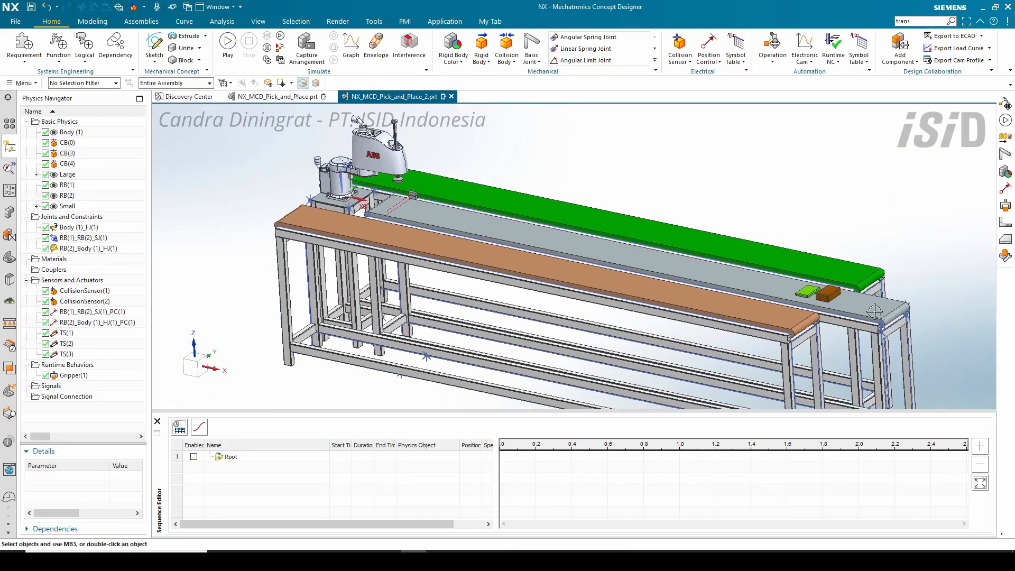
scroll(317, 212, up, 10)
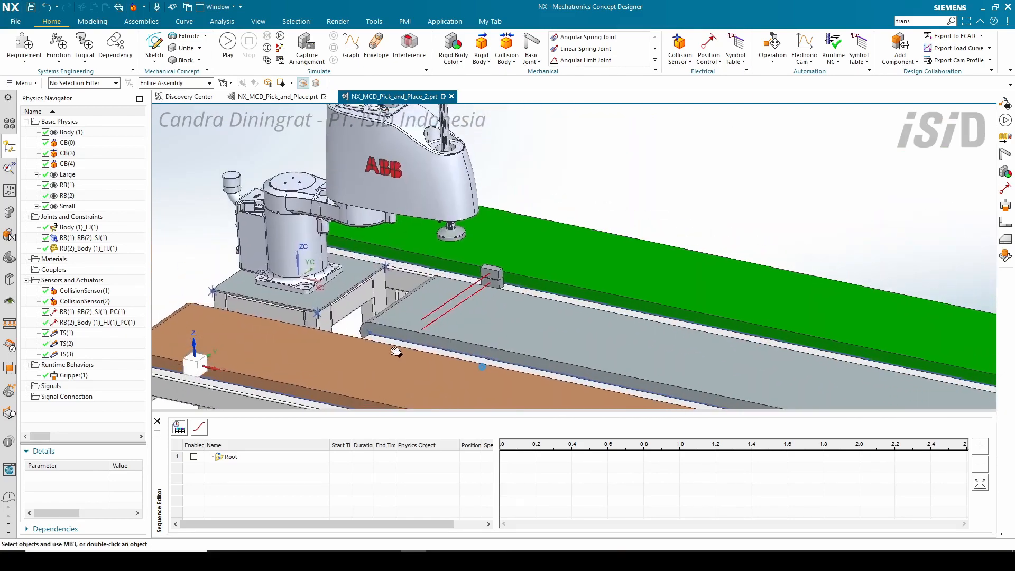
Step: Start a new operation conditioned on CollisionSensor(1), the lower red beam, with triggered == true
shift+middle_drag(536, 276, 529, 273)
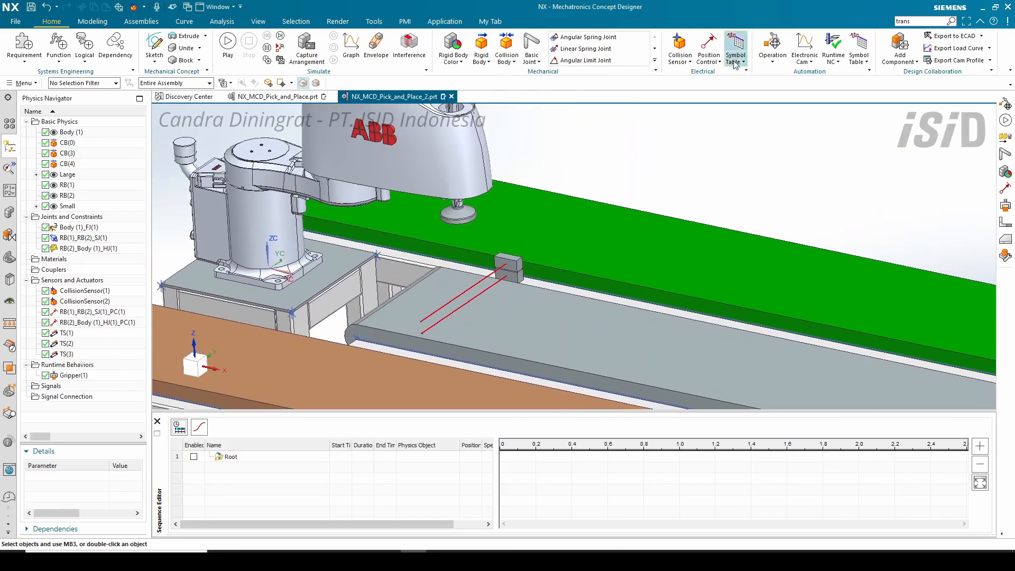
click(773, 44)
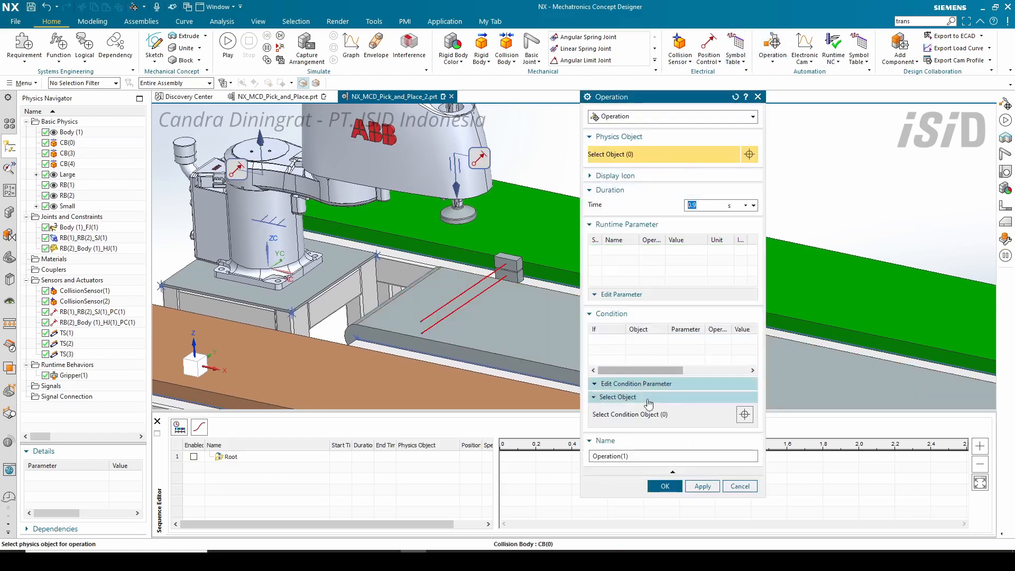
click(633, 453)
click(636, 415)
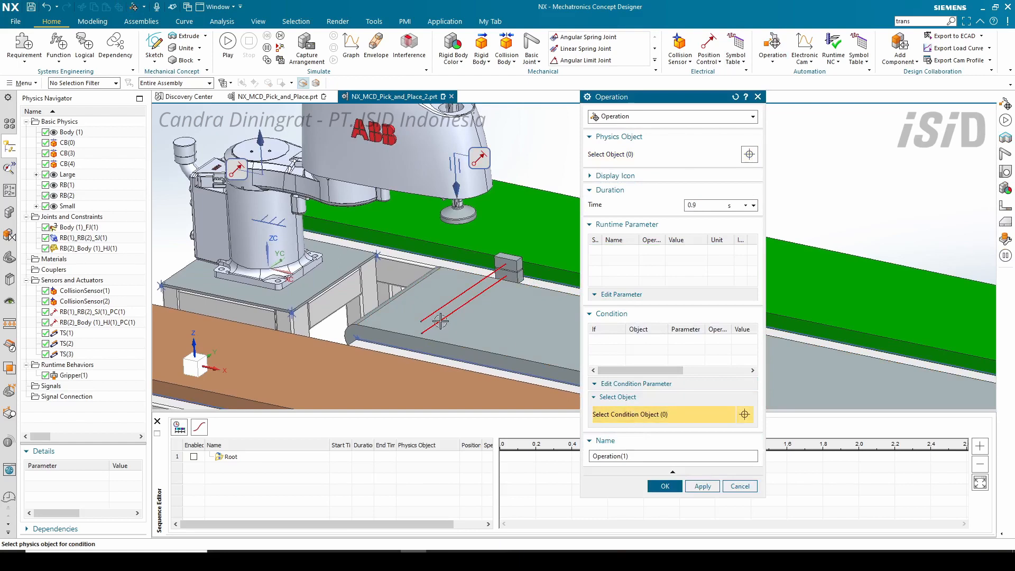
click(84, 291)
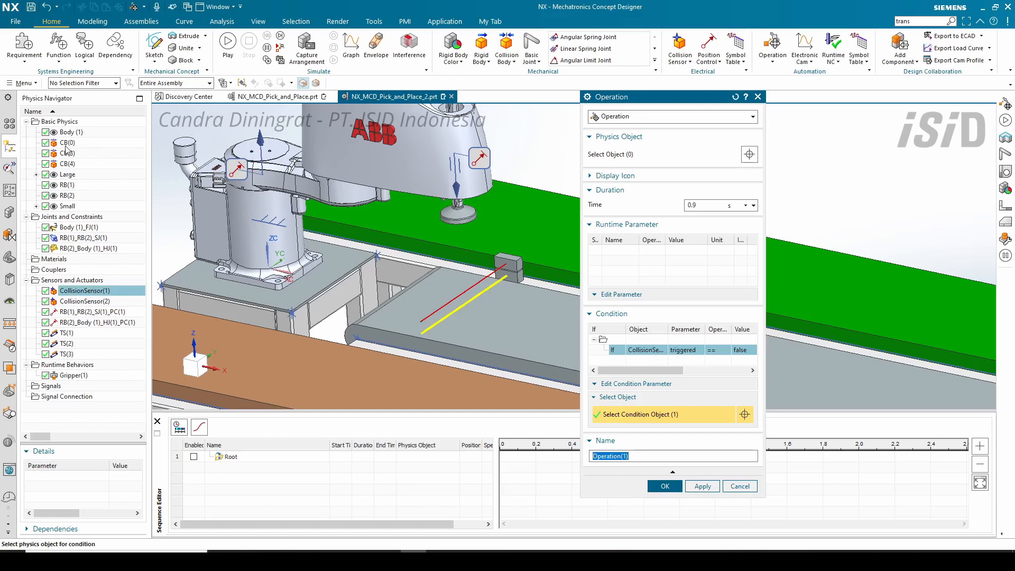
scroll(497, 320, up, 2)
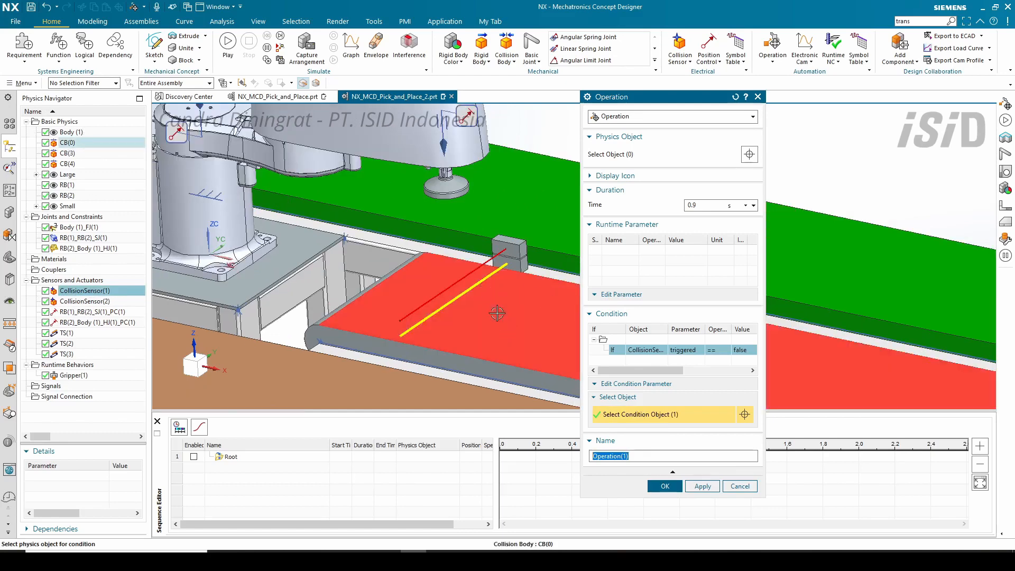
scroll(478, 271, up, 2)
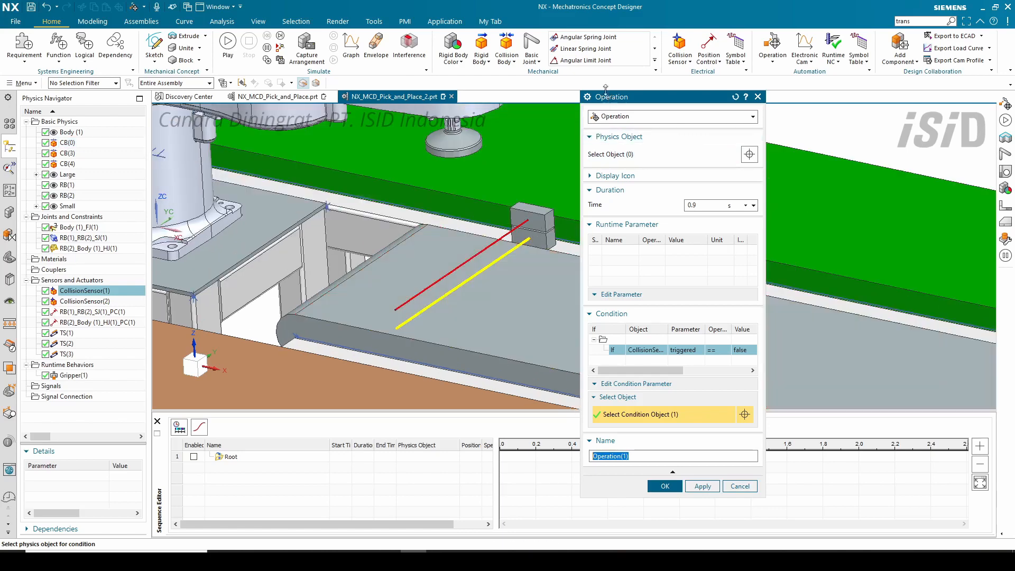
drag(625, 104, 601, 76)
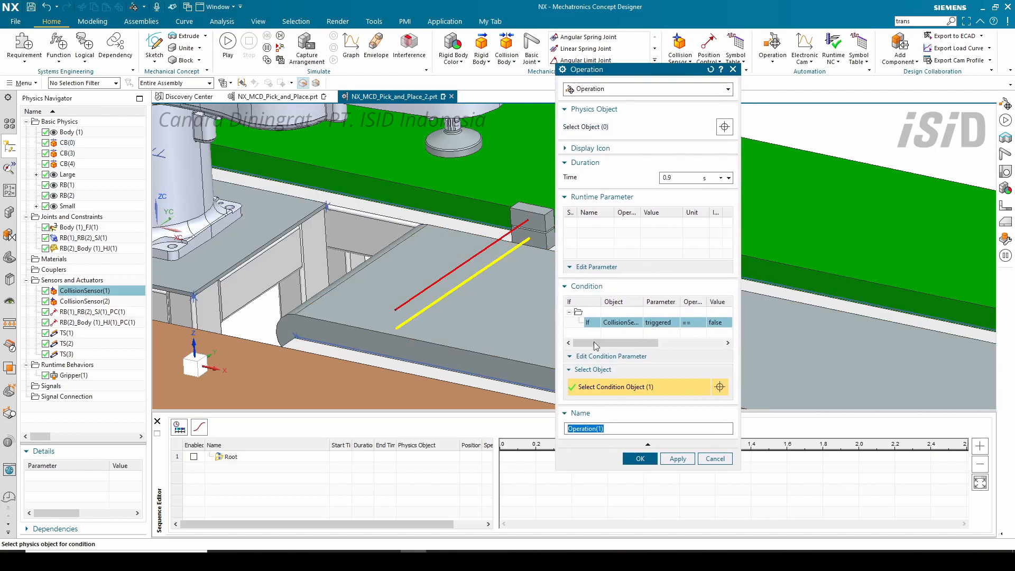
double_click(726, 326)
click(718, 335)
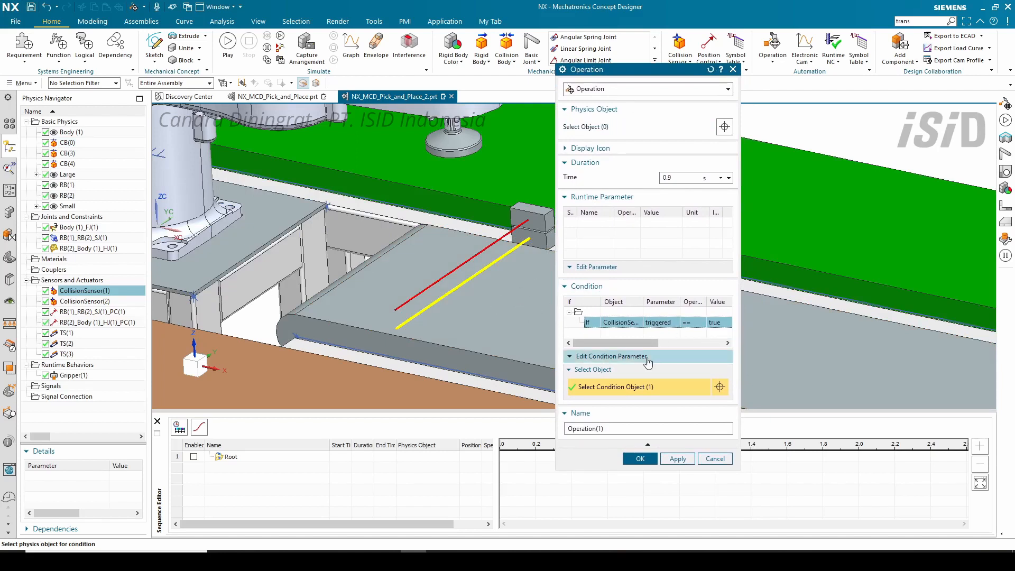
Step: Name the operation Small_Part_Detected, set its duration to 0.5 s and create it
click(623, 431)
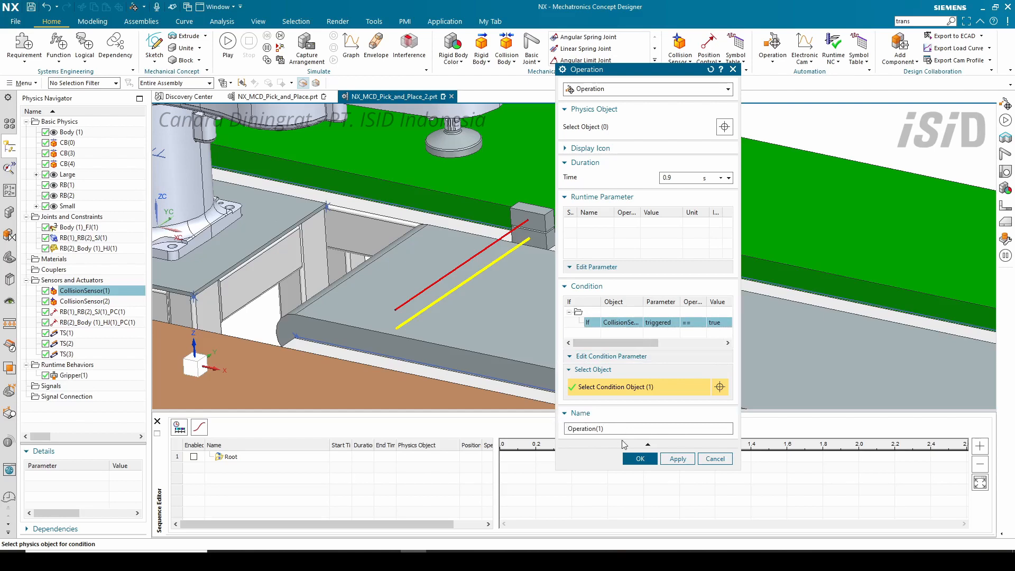
key(ctrl+a)
text(S)
drag(621, 77, 618, 83)
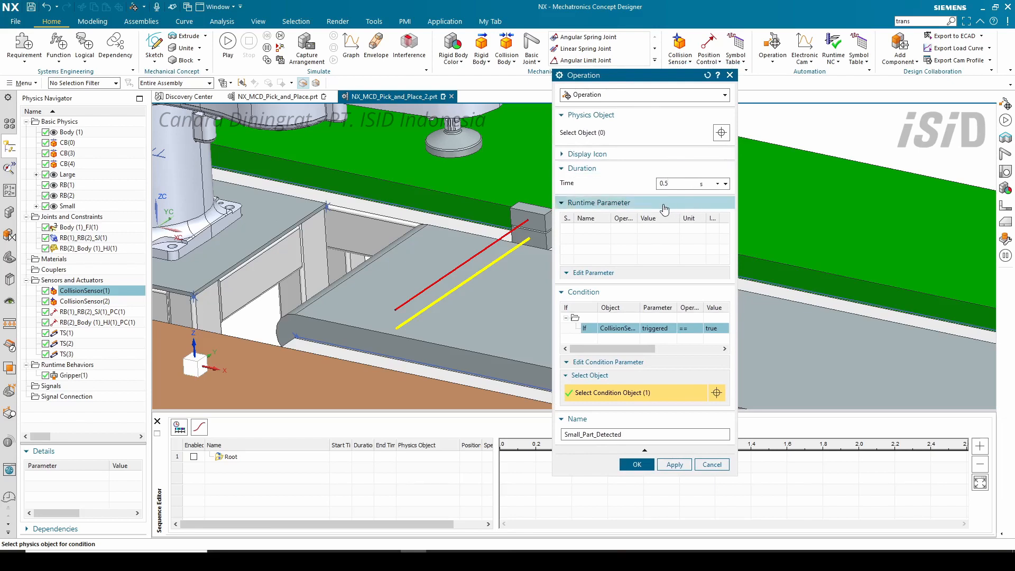
click(644, 467)
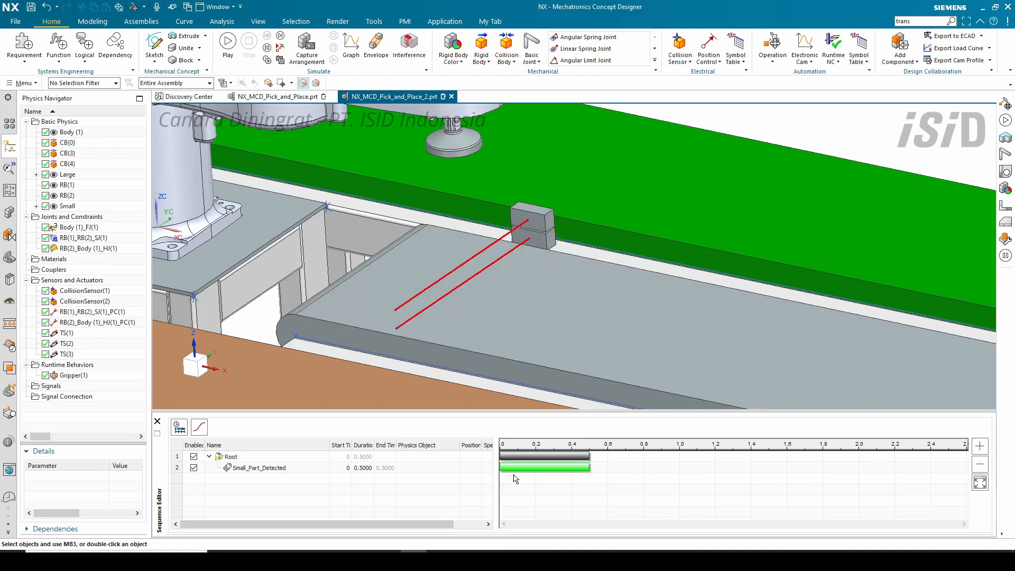
Step: Start another operation on transport surface TS(1), the grey conveyor, with its active parameter set to false
scroll(386, 249, down, 6)
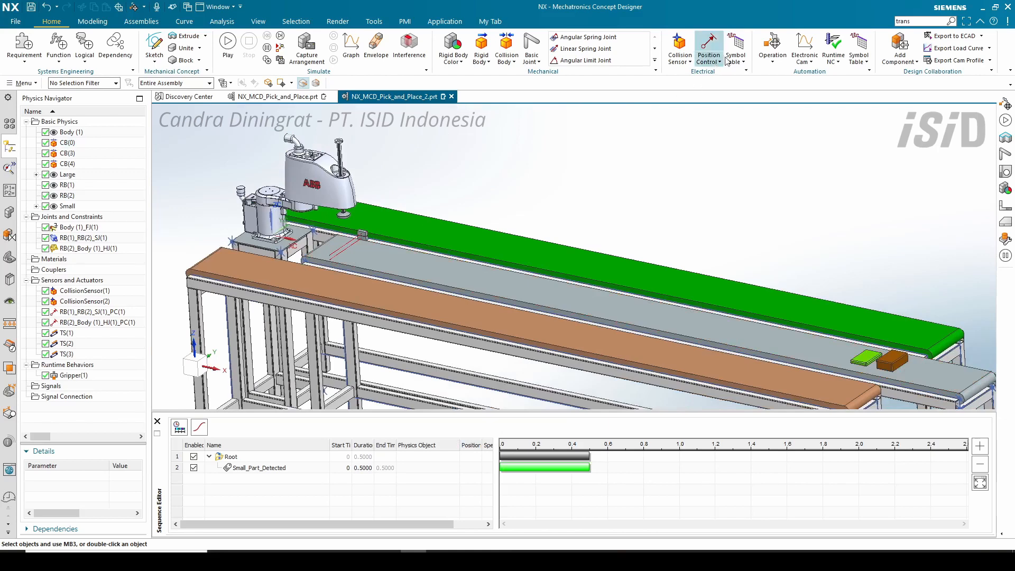
click(773, 43)
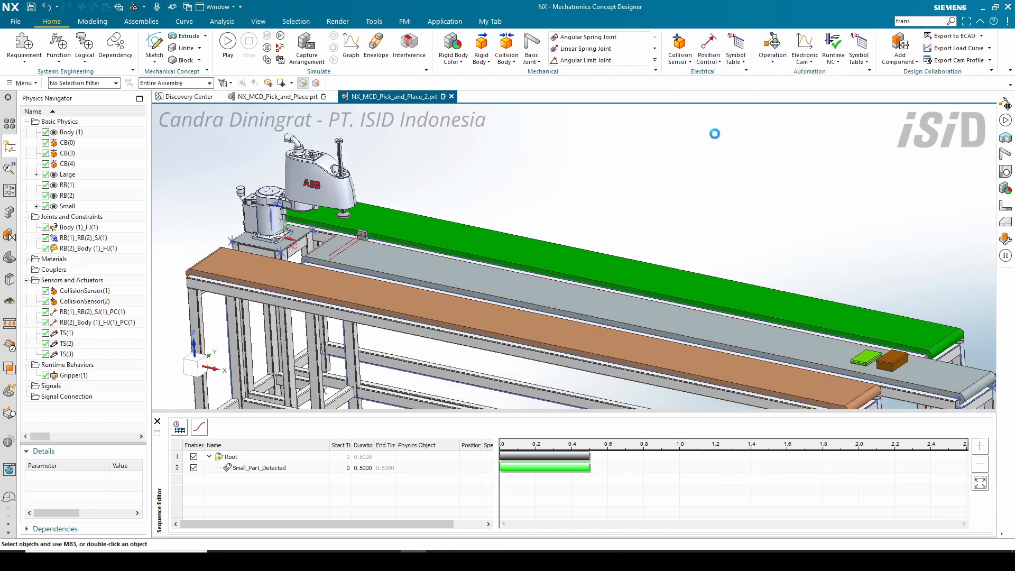
drag(600, 80, 731, 76)
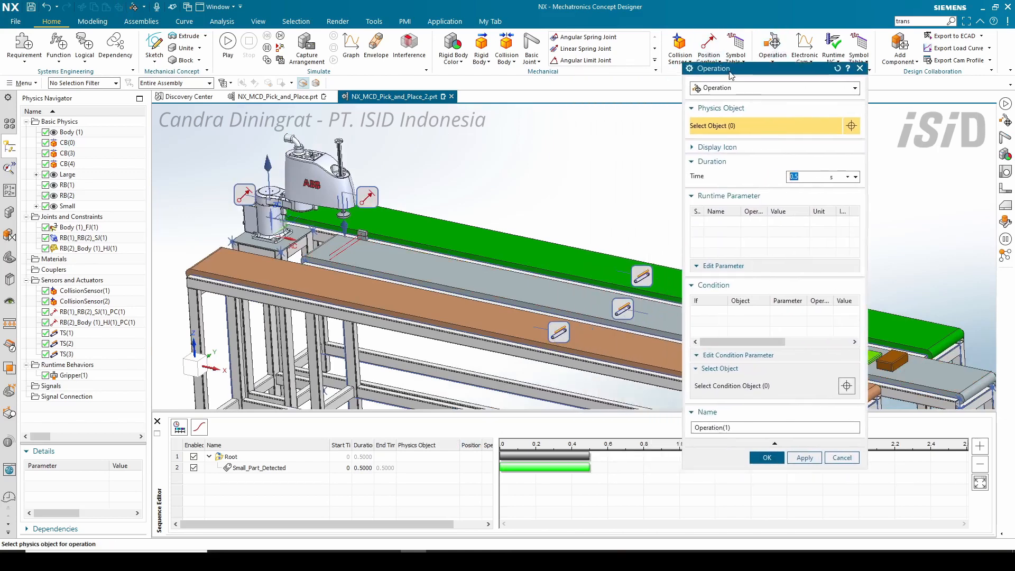
click(625, 305)
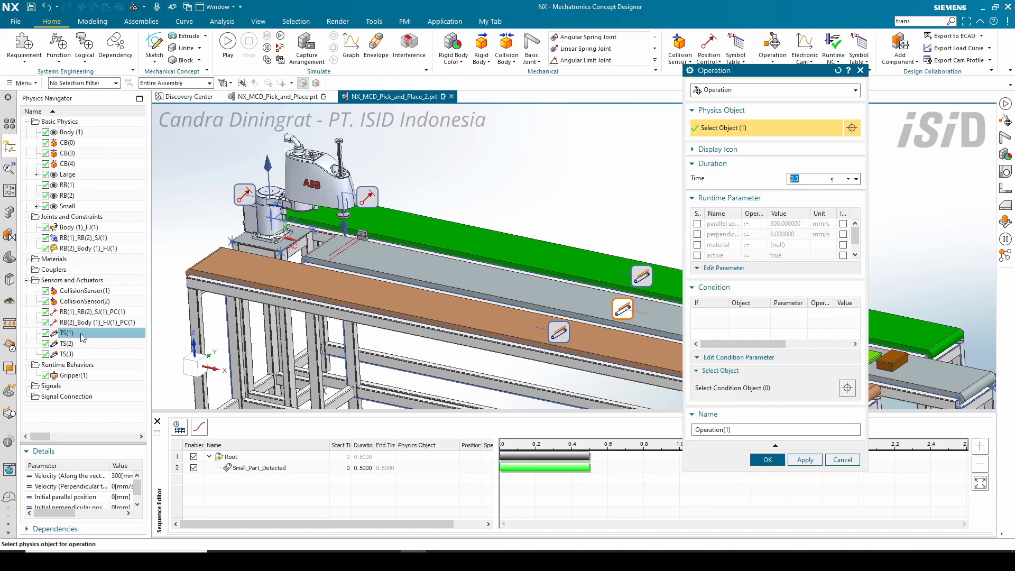
click(698, 256)
click(783, 256)
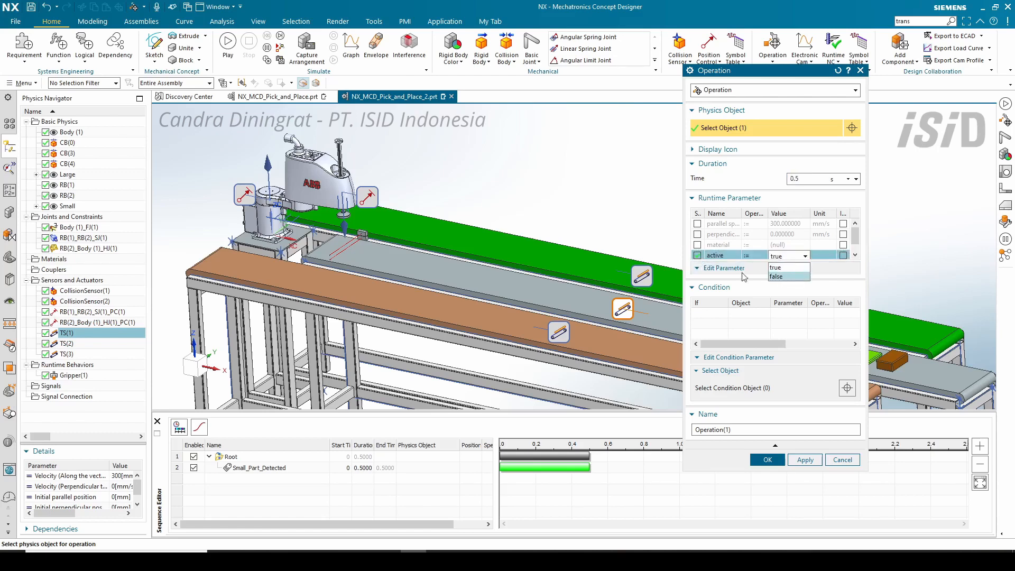
click(777, 276)
Step: Create the conveyor operation as Turn_Off_Conv with a 0 s duration, and link it to follow Small_Part_Detected
drag(744, 77, 734, 68)
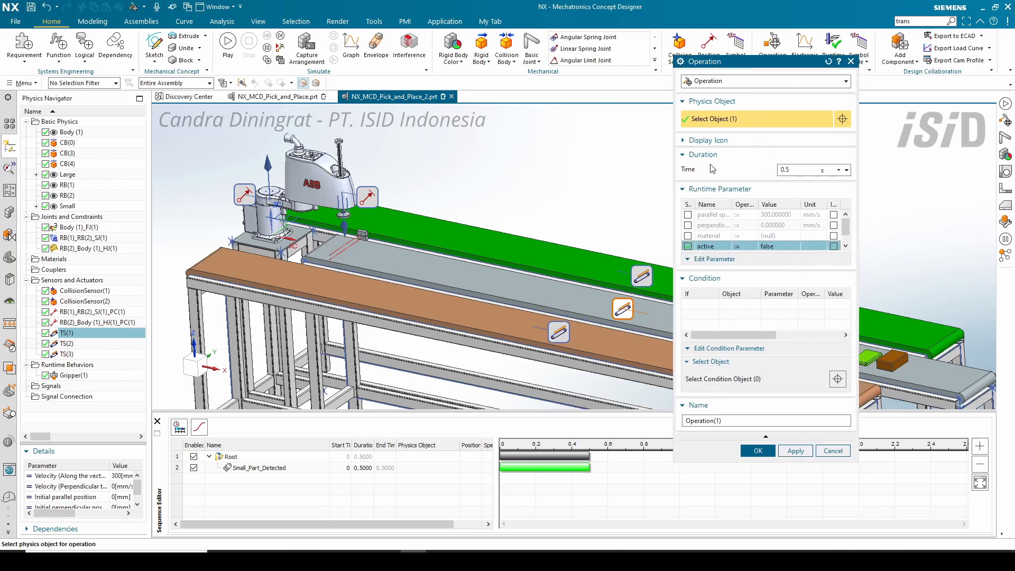
click(804, 171)
drag(755, 423, 660, 426)
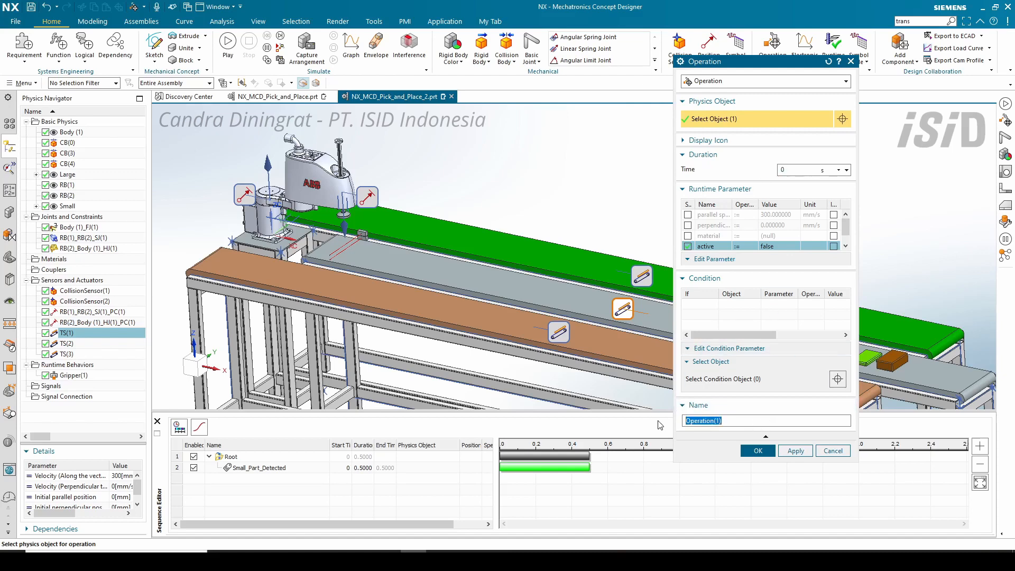
text(R)
click(756, 454)
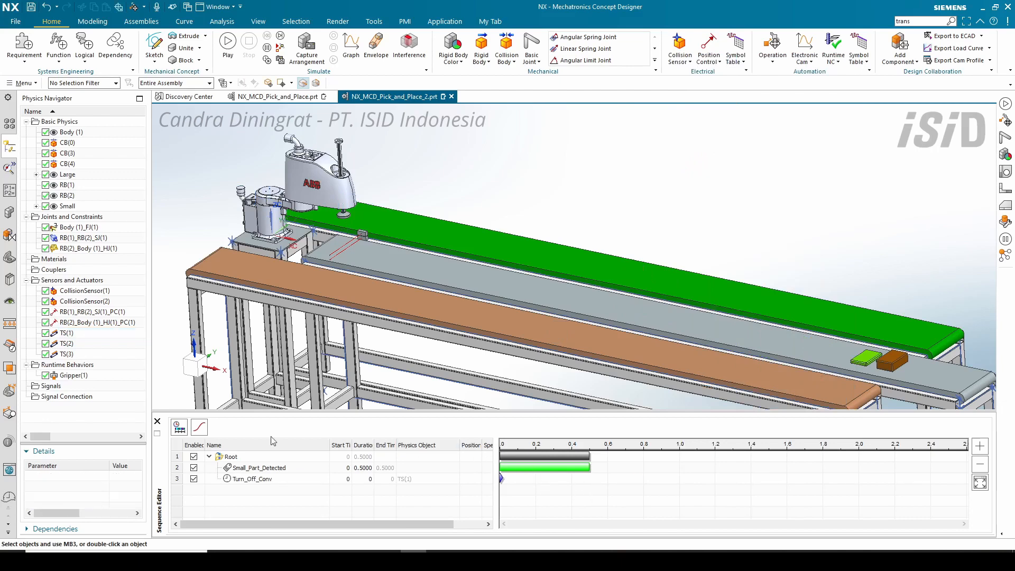
drag(549, 469, 597, 490)
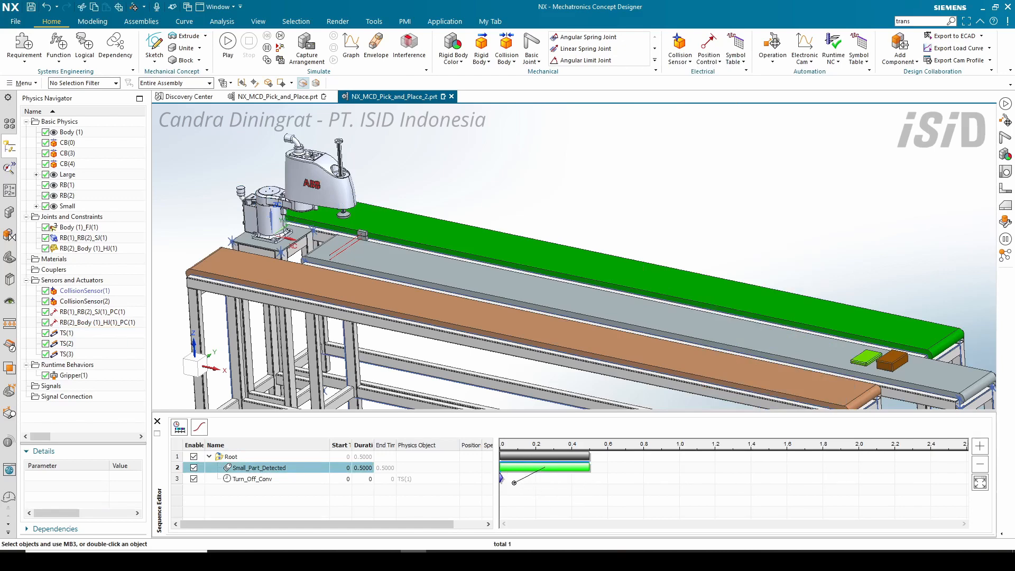
drag(502, 477, 502, 477)
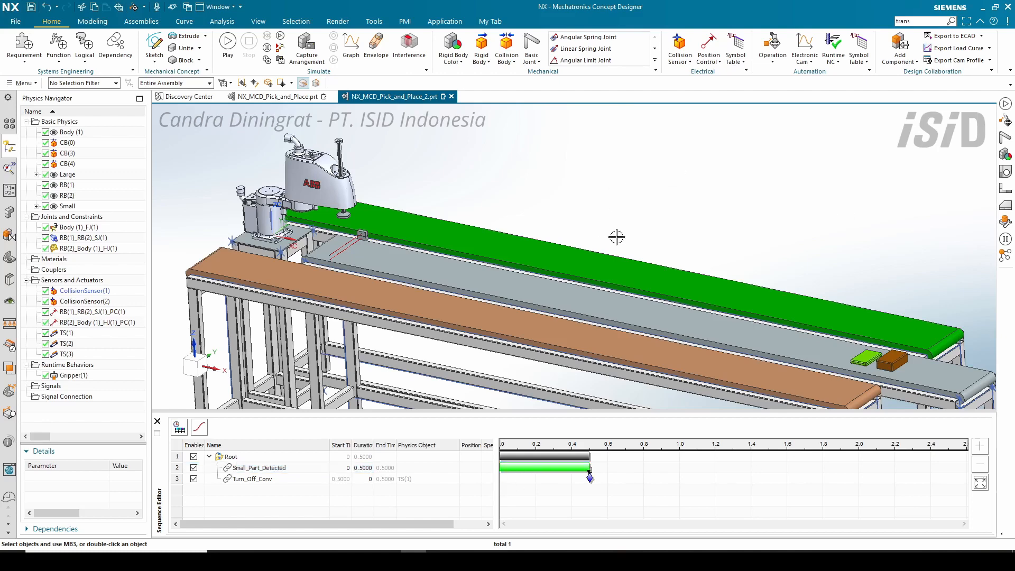
Step: Run the simulation, watch where the two parts halt relative to the sensor beams, and stop it
mouse_move(499, 255)
shift+middle_down()
mouse_move(550, 261)
mouse_move(518, 247)
shift+middle_up()
scroll(526, 259, up, 1)
key(super+space)
click(227, 42)
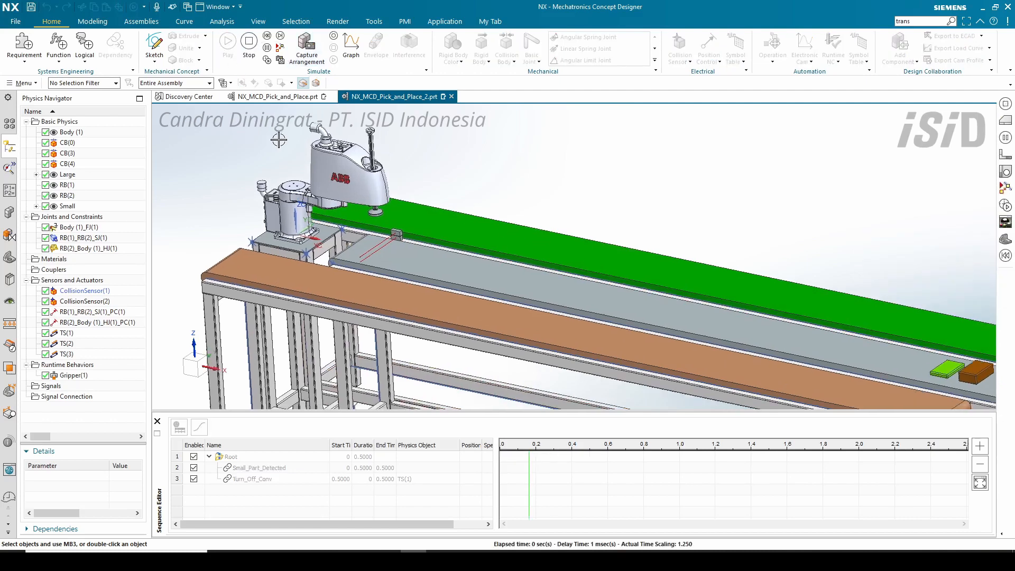
scroll(312, 209, up, 2)
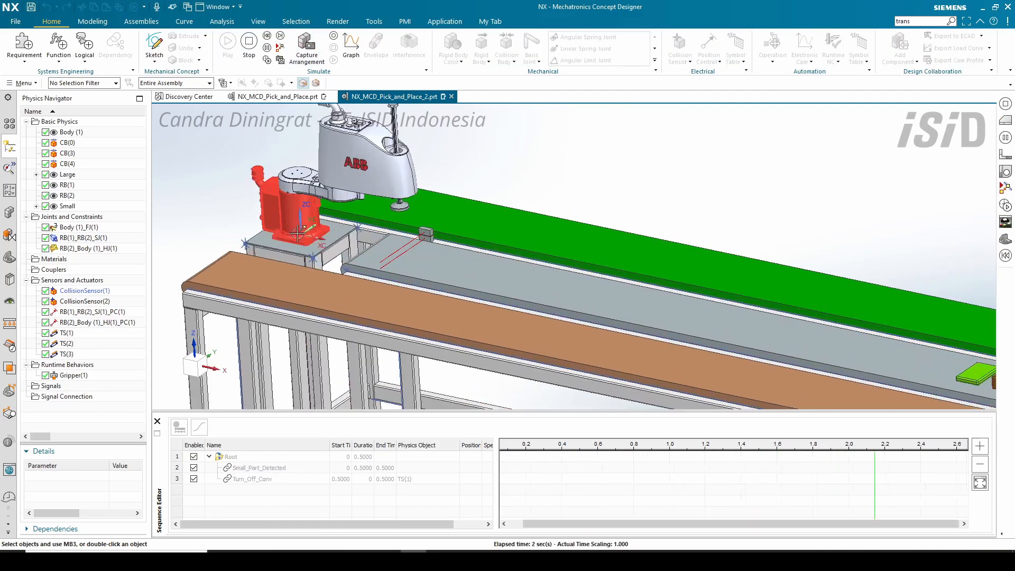
scroll(312, 210, up, 1)
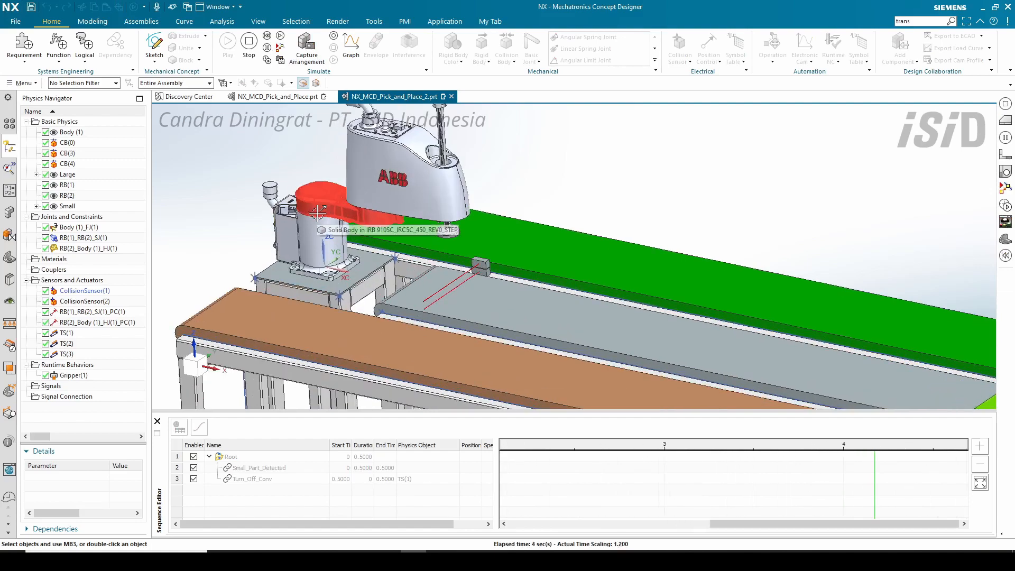
middle_drag(499, 314, 519, 314)
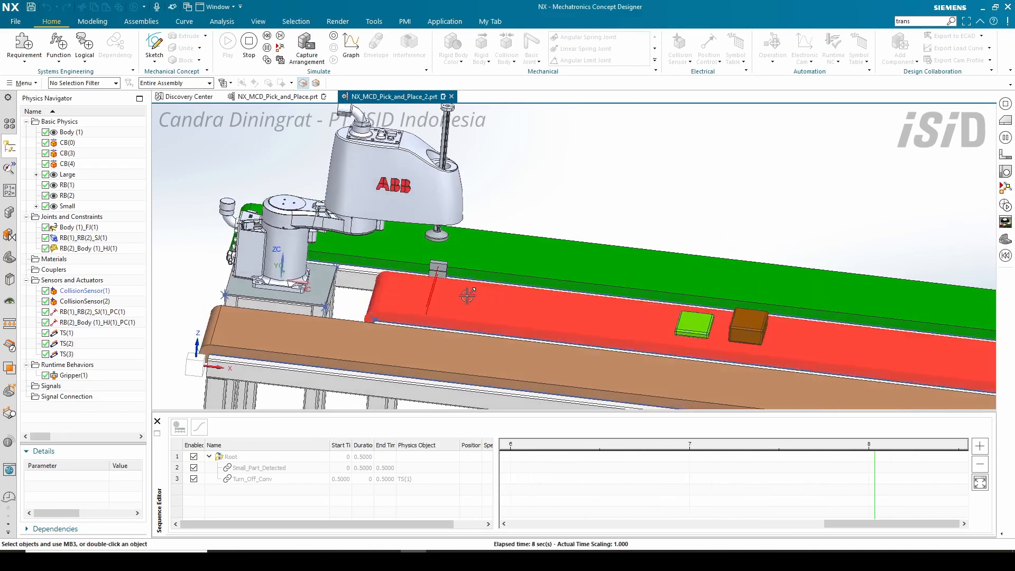
scroll(450, 292, up, 1)
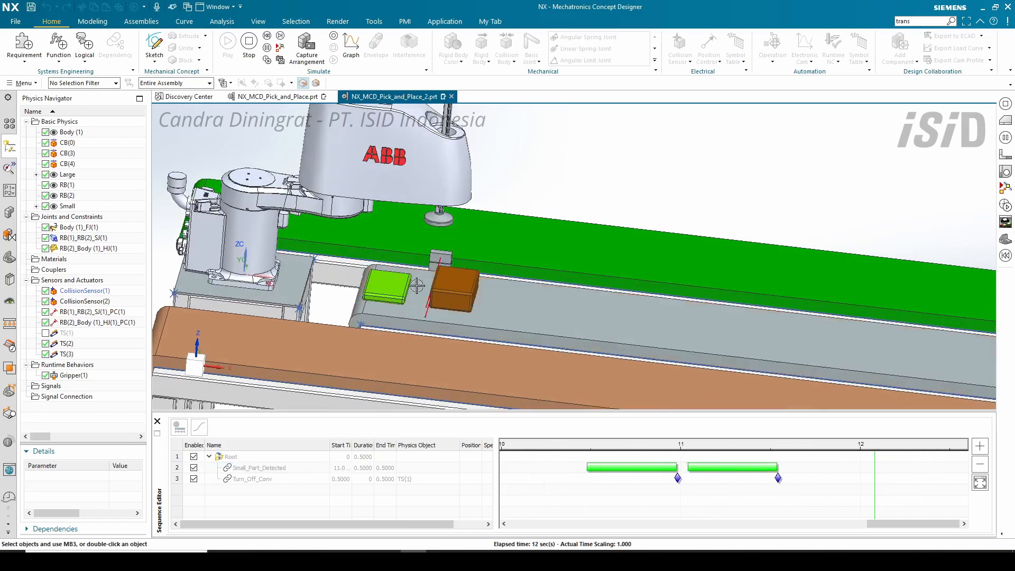
middle_drag(417, 288, 410, 289)
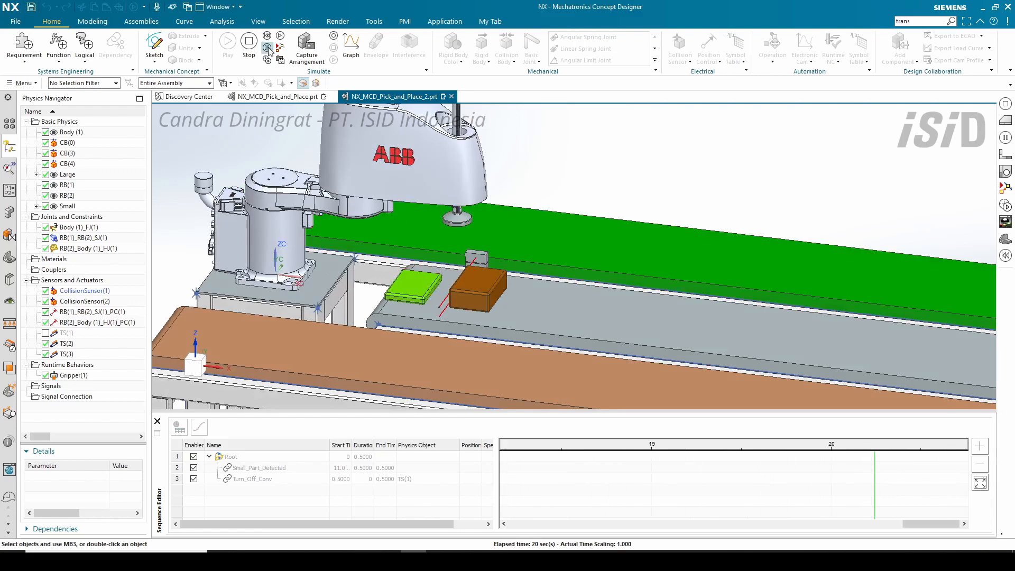
click(250, 43)
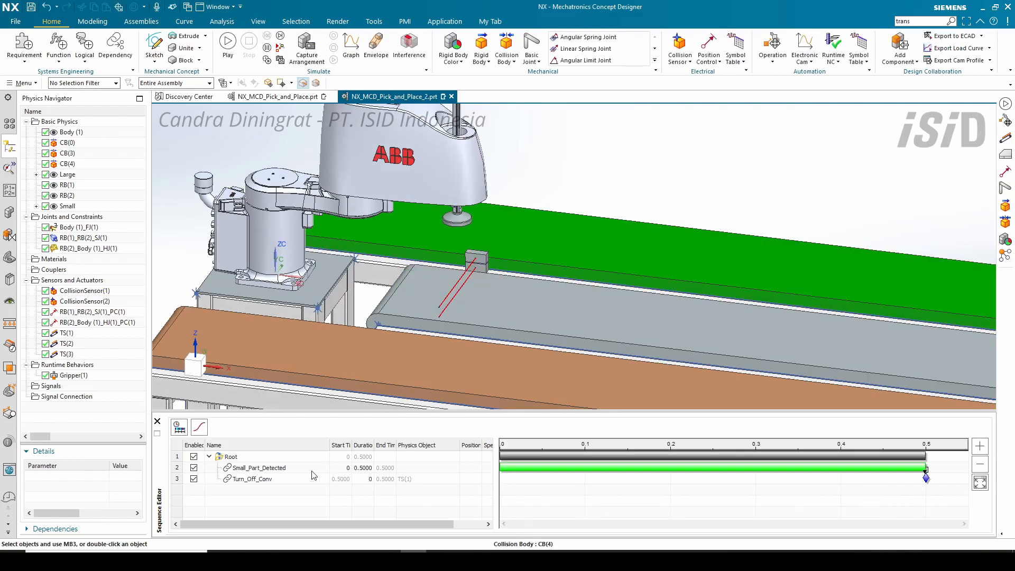
Step: Set the duration of the Small_Part_Detected operation to 0.2 s
double_click(277, 469)
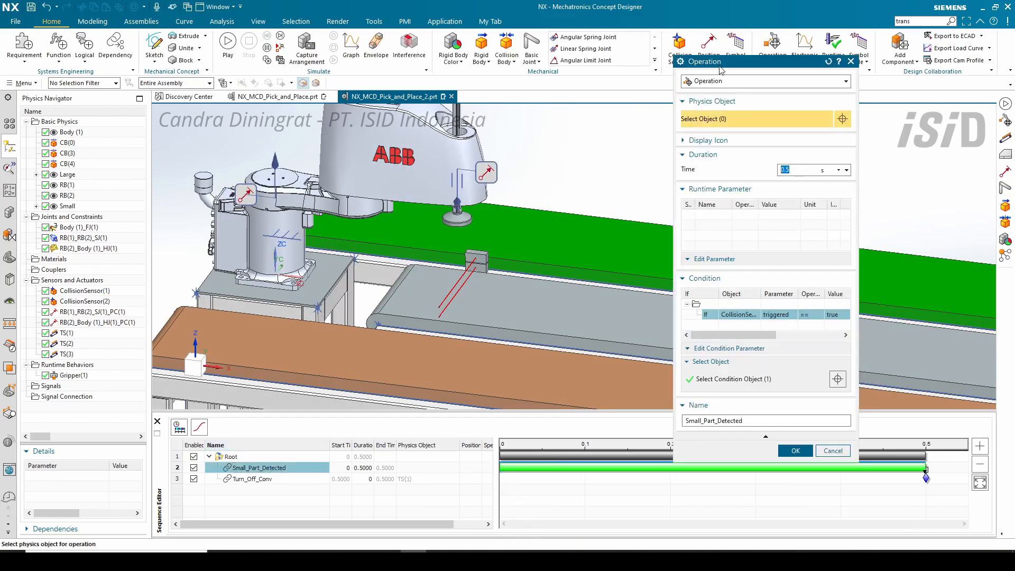
drag(721, 71, 628, 71)
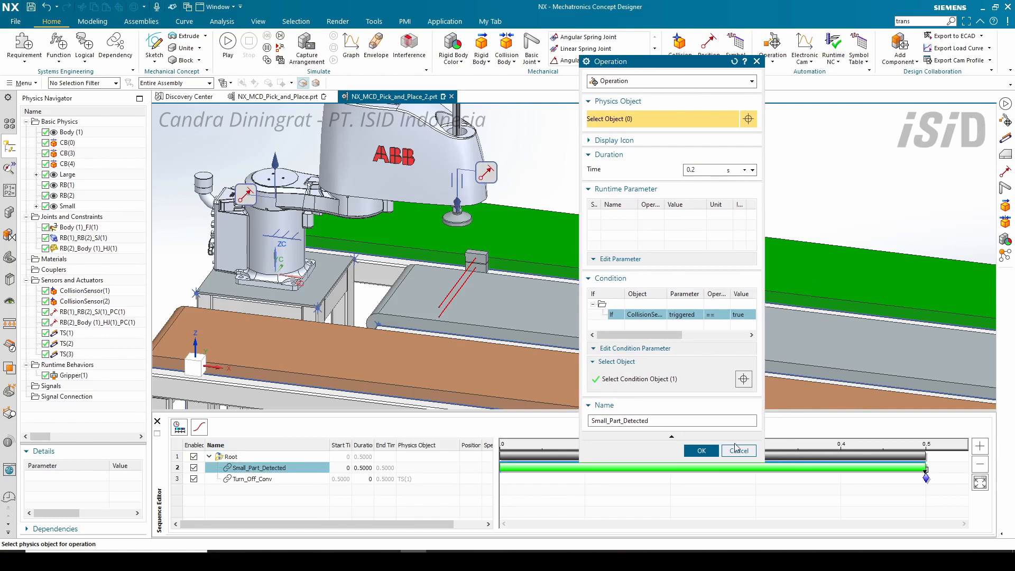
click(702, 450)
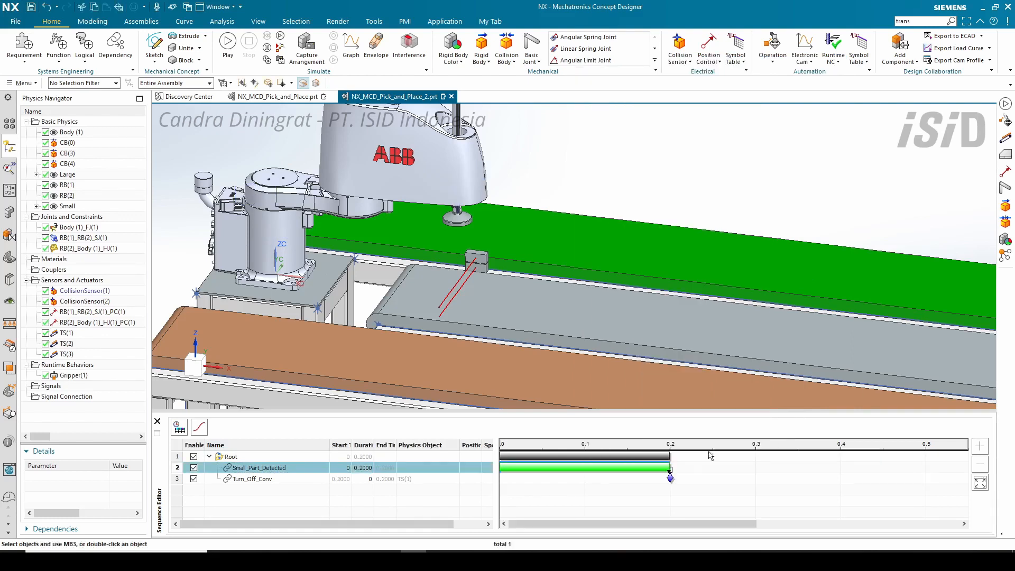
Step: Run the simulation twice to check where the green part halts at the sensors with the shorter detection time
click(228, 45)
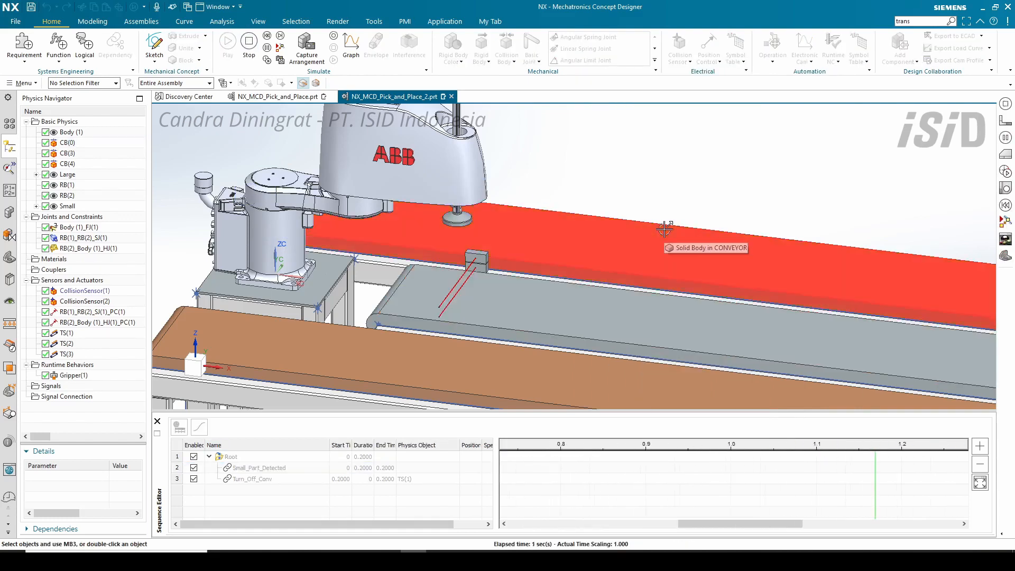
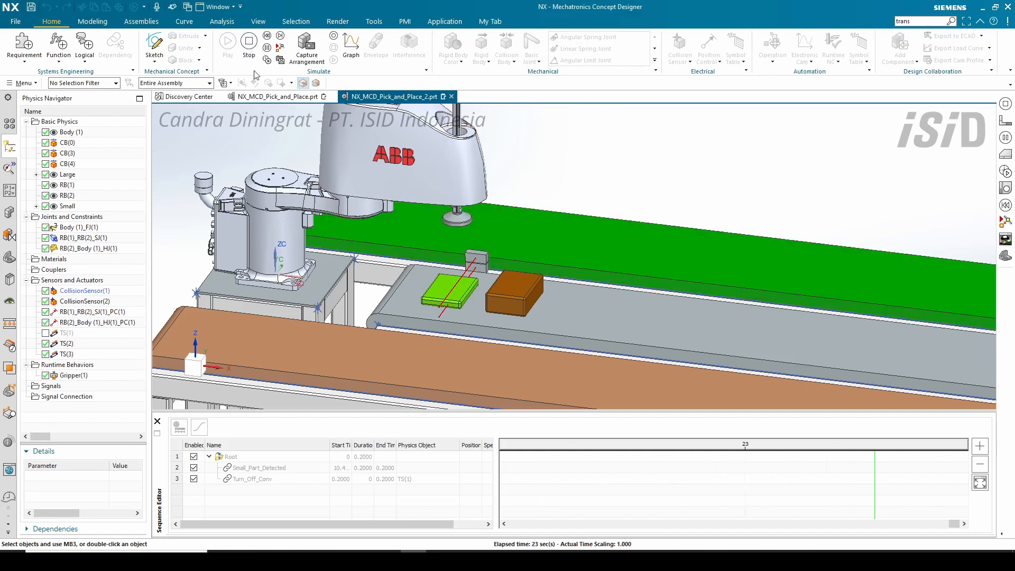
click(249, 42)
click(231, 50)
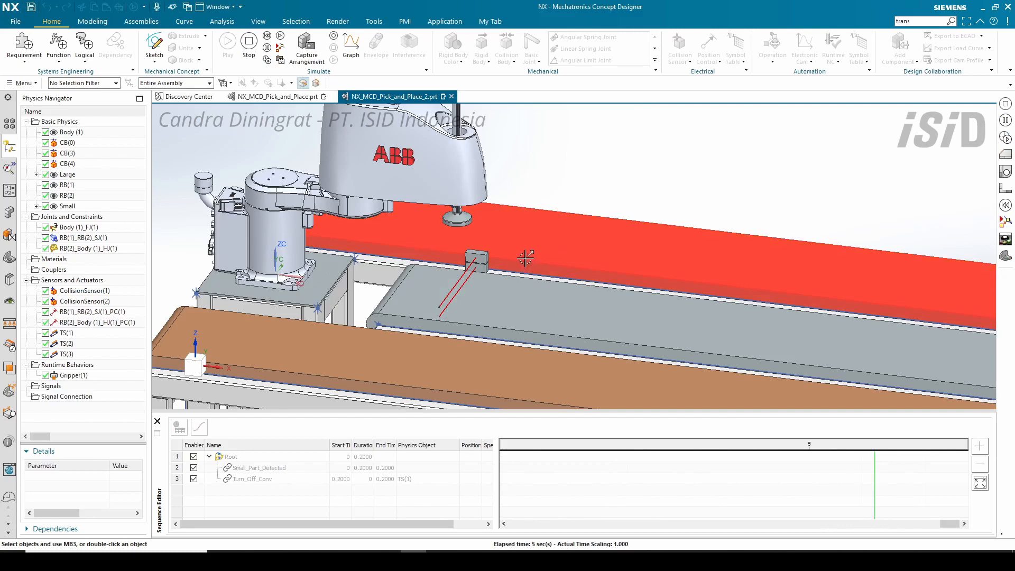
mouse_move(526, 261)
middle_down()
mouse_move(478, 247)
mouse_move(532, 252)
middle_up()
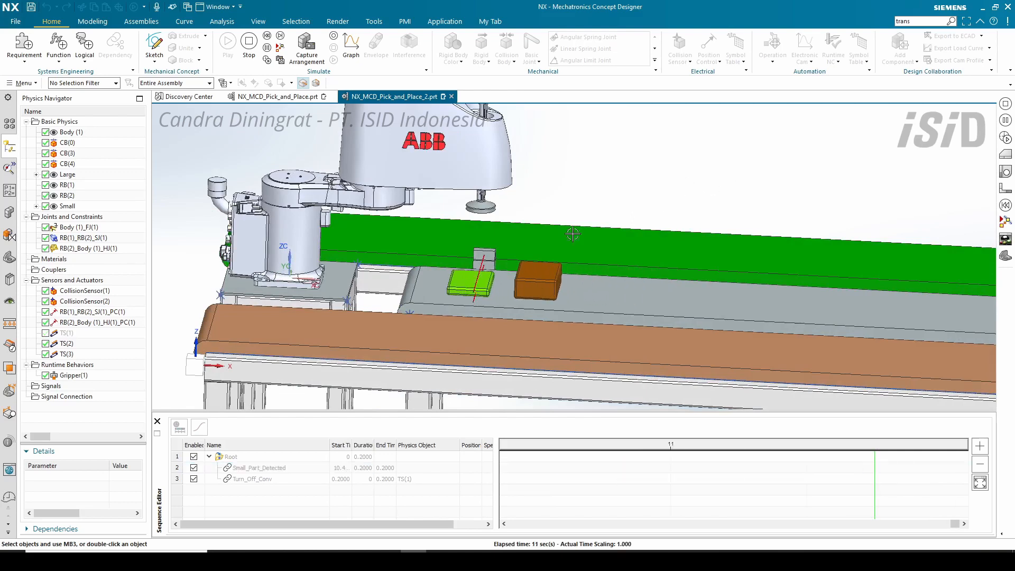
Step: Stop the simulation and set the duration of the Small_Part_Detected operation to 0.15 s
scroll(447, 254, up, 1)
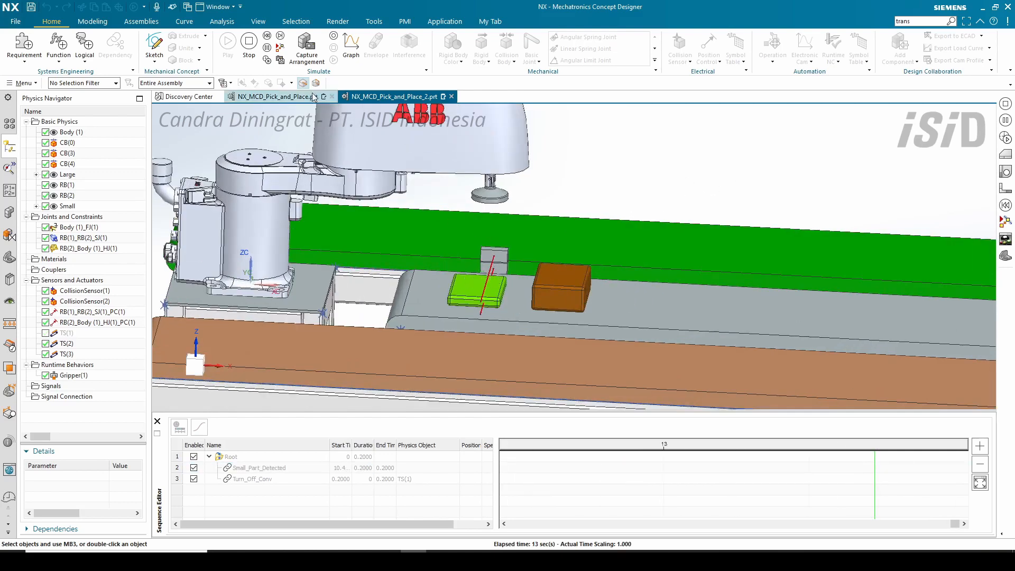
click(248, 41)
double_click(259, 467)
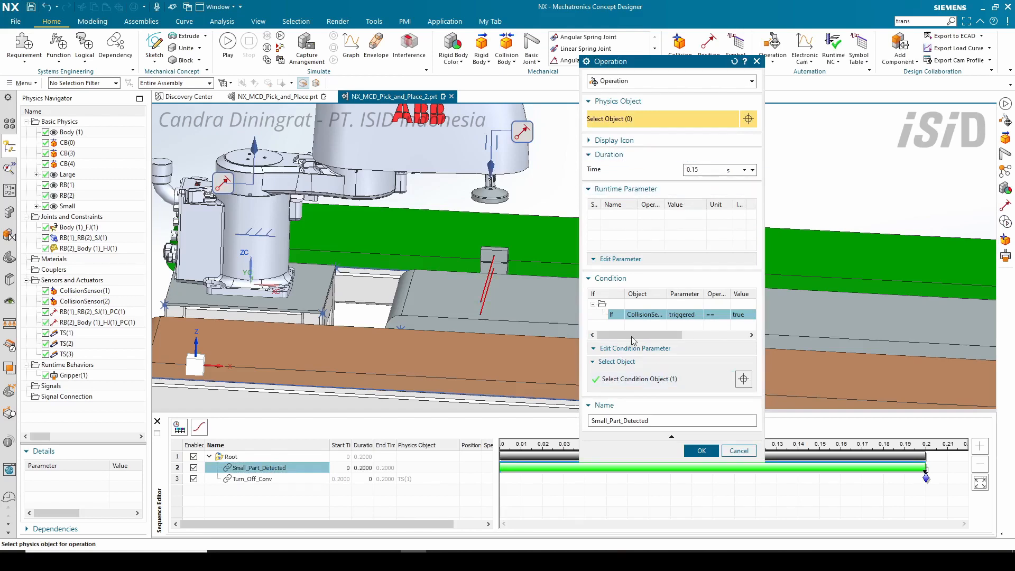
click(701, 450)
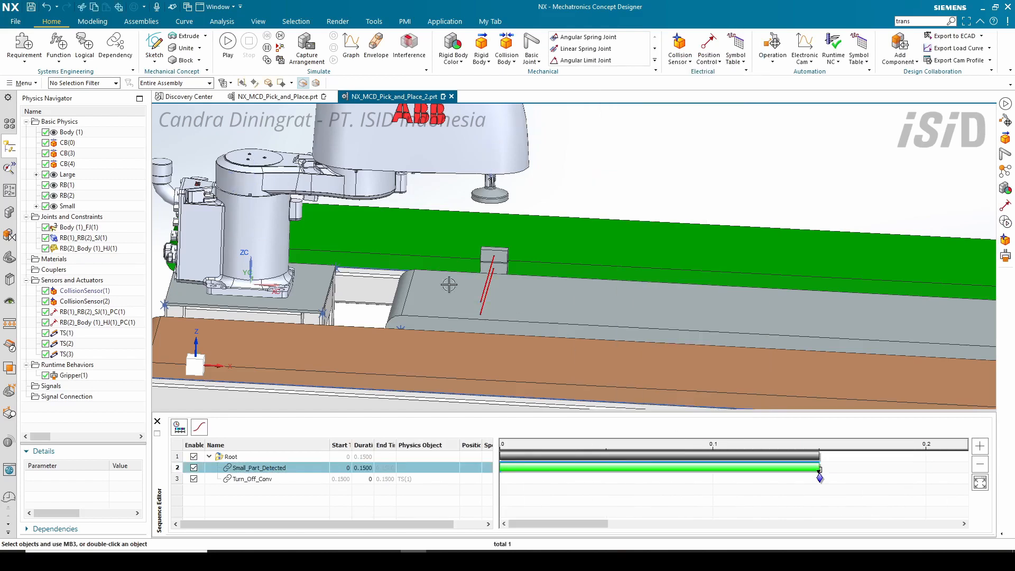
Step: Run the simulation, watch where the green part halts at the sensor beams, and stop it
click(228, 44)
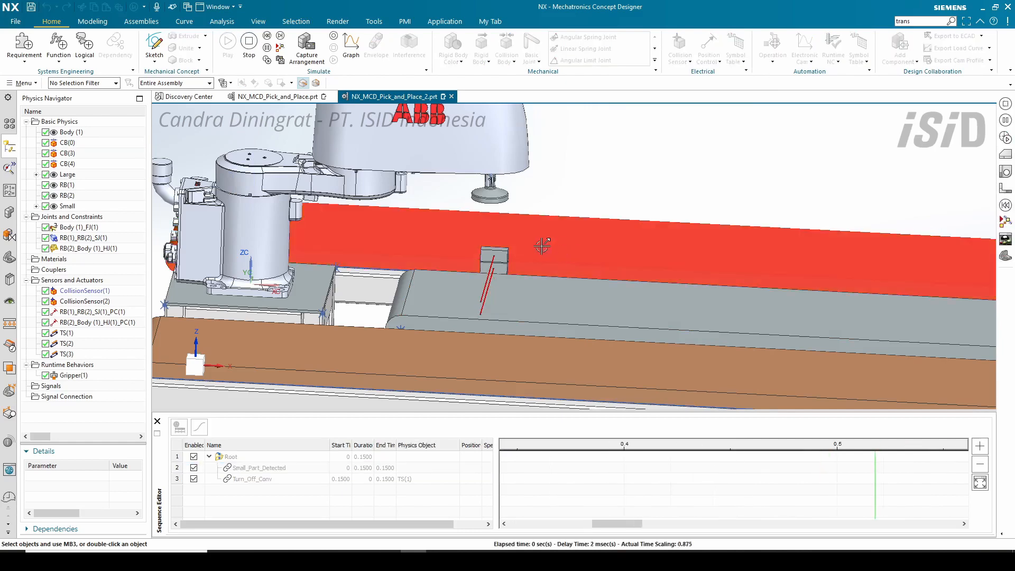
scroll(542, 246, down, 2)
middle_drag(484, 289, 392, 298)
scroll(361, 288, up, 2)
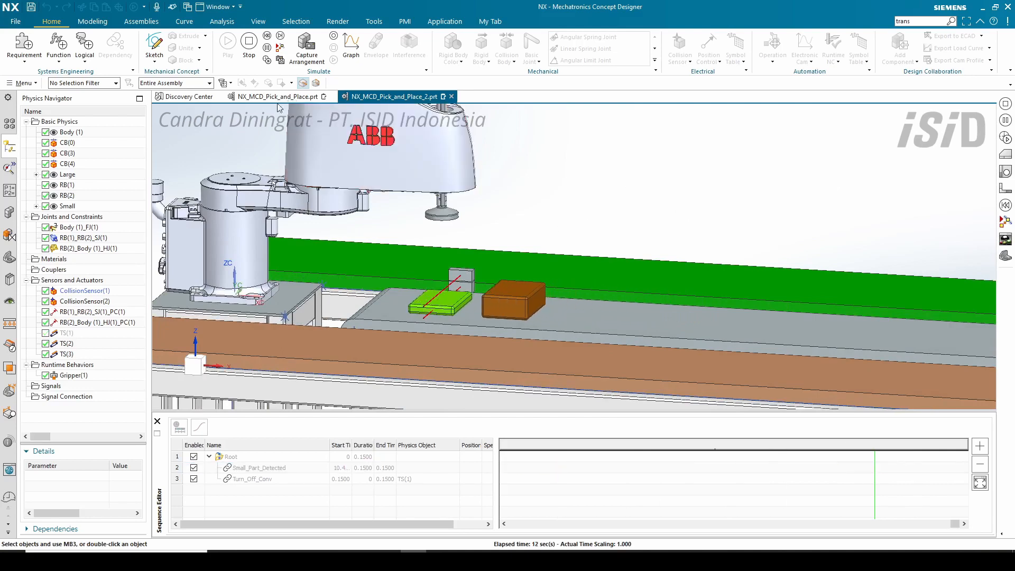
click(249, 41)
Step: Start a new operation on the RB(1)_RB(2)_SJ(1)_PC(1) position control and set its speed to 300 mm/s
scroll(457, 305, down, 3)
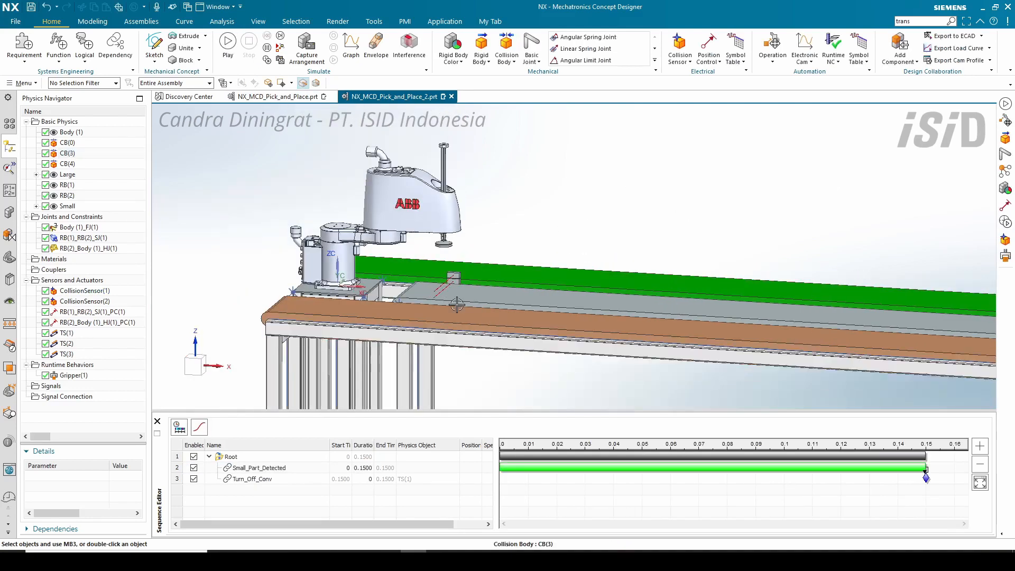
scroll(456, 305, down, 4)
middle_drag(457, 305, 414, 321)
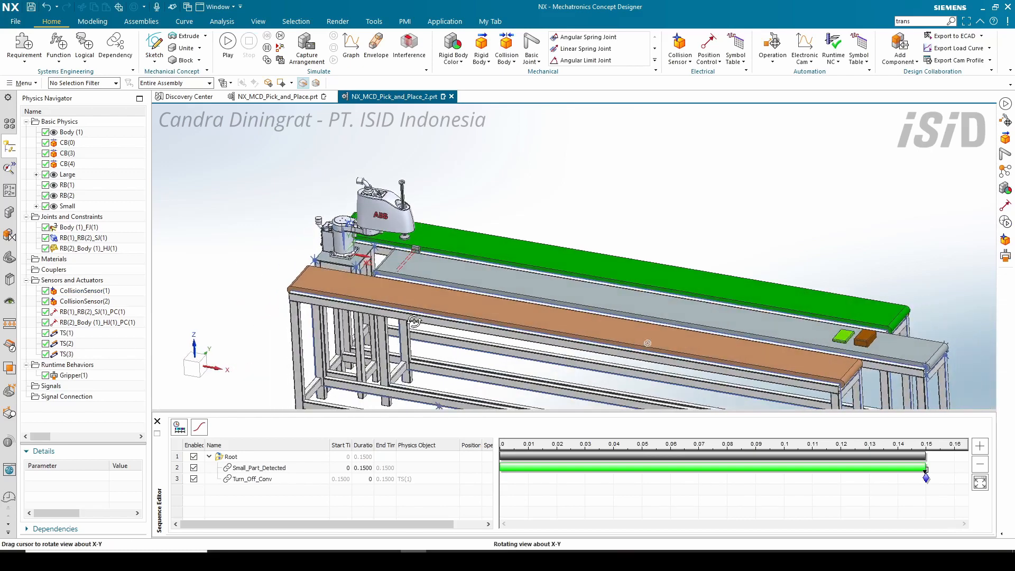
shift+middle_drag(464, 297, 434, 261)
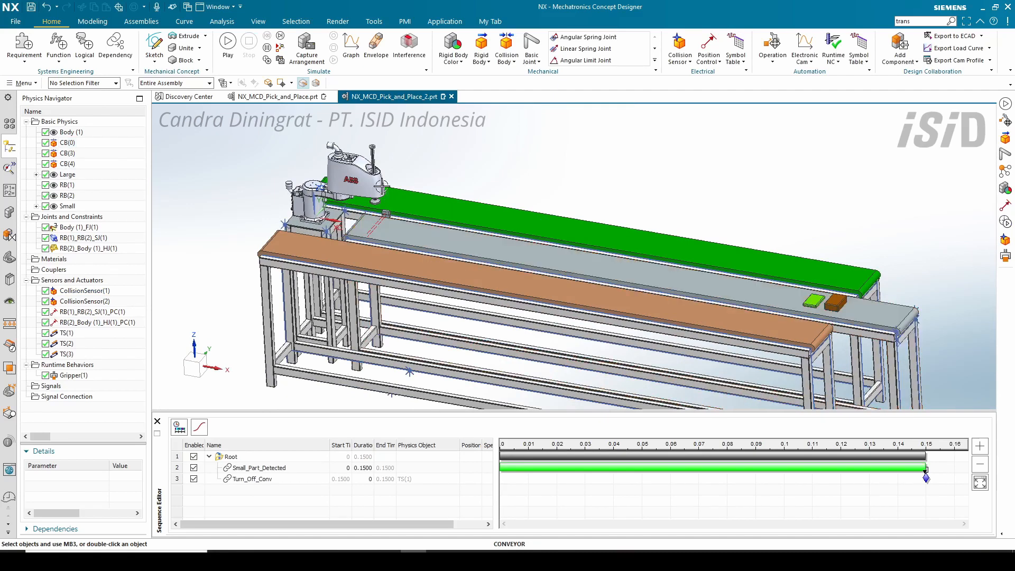
scroll(425, 180, up, 2)
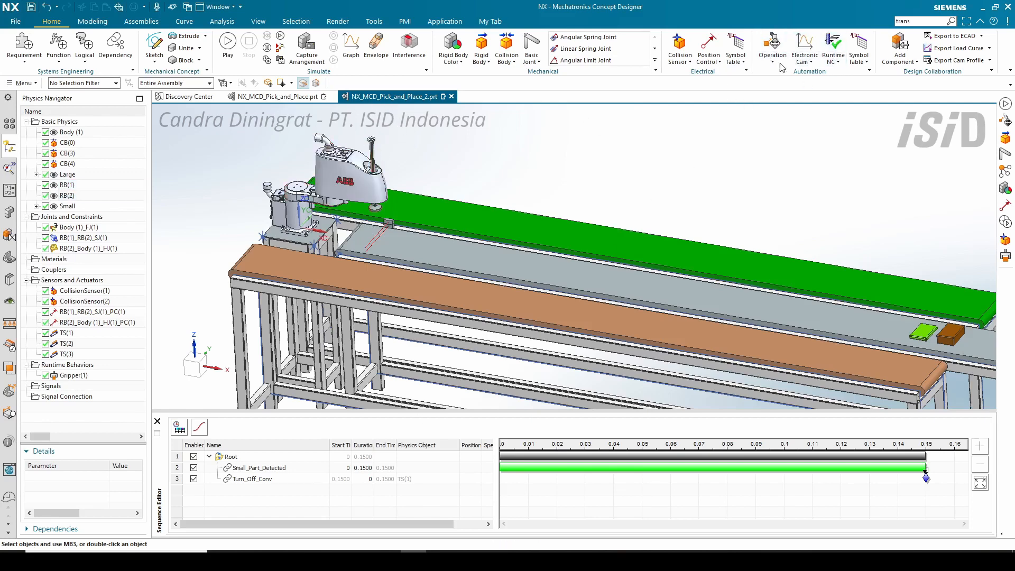
click(766, 48)
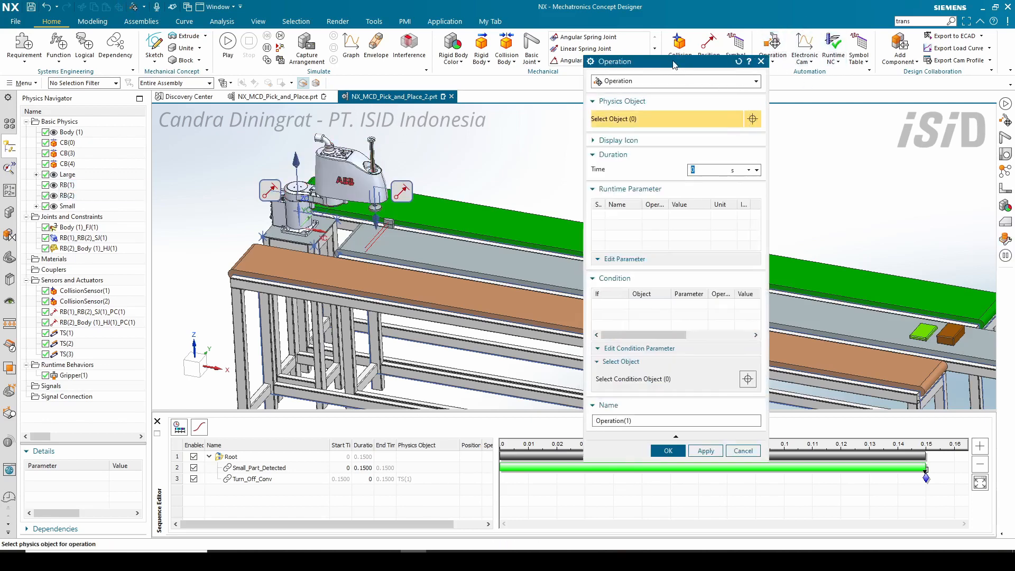
click(403, 192)
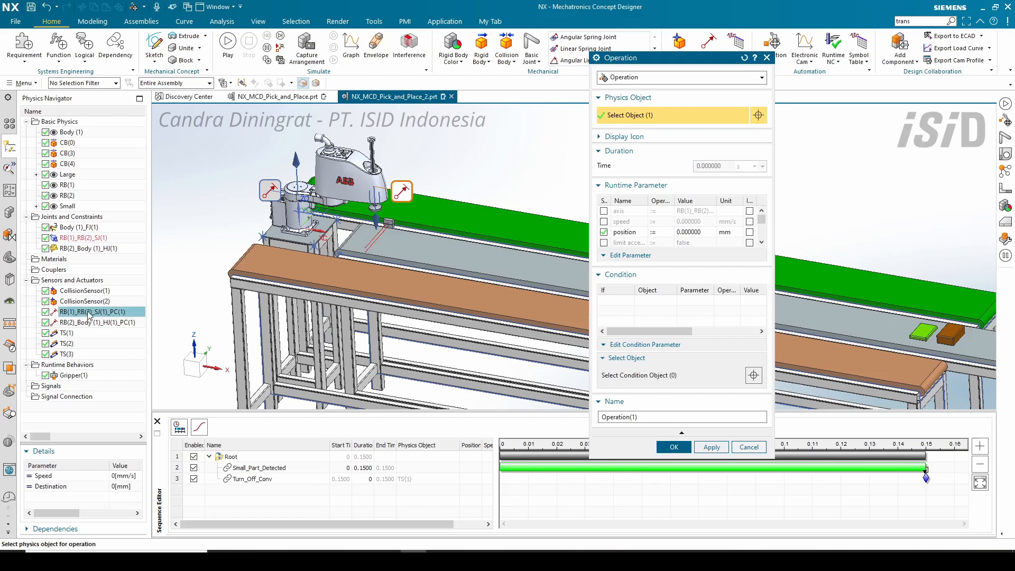
click(607, 222)
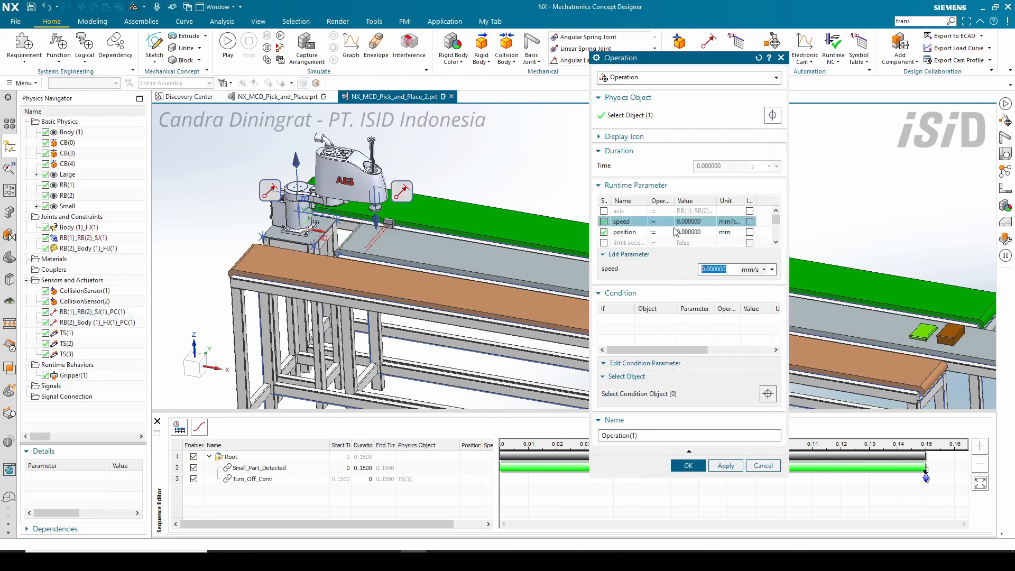
text(3)
Step: Begin measuring a distance for the new operation's position parameter, using objects as the measurement input
click(704, 234)
scroll(359, 262, down, 2)
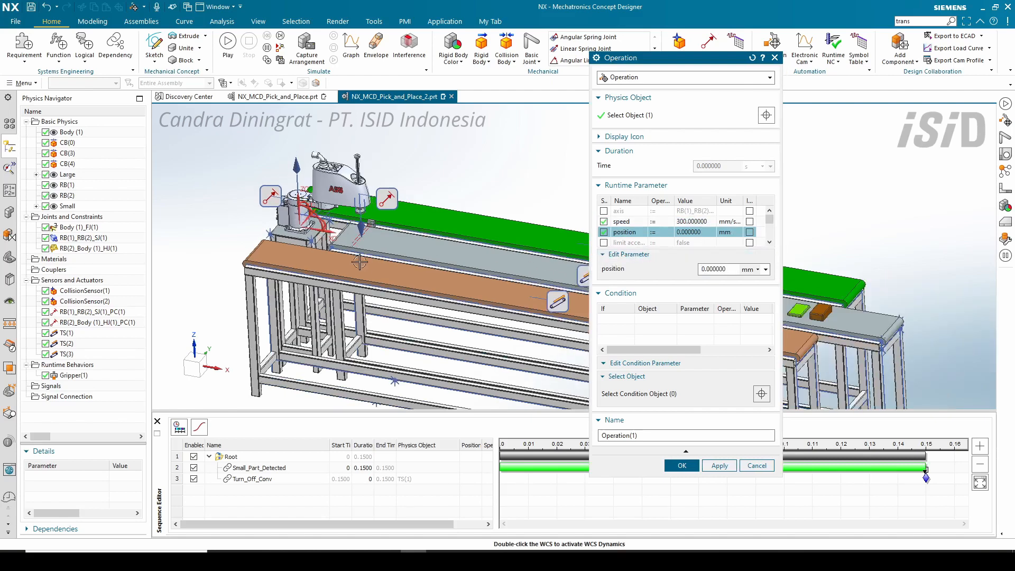
scroll(349, 239, up, 4)
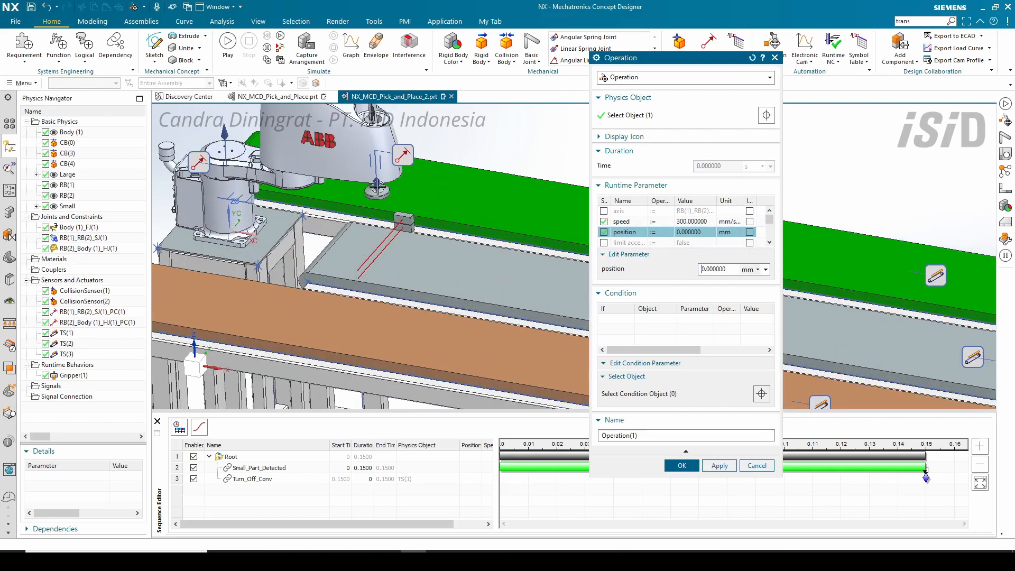
scroll(384, 202, down, 3)
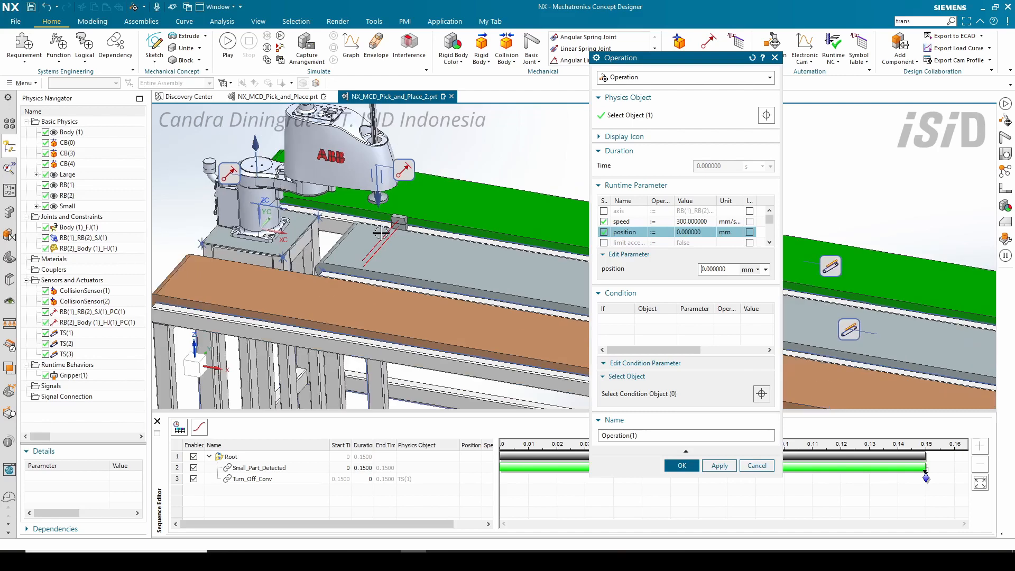
middle_drag(385, 255, 356, 223)
scroll(351, 268, up, 2)
scroll(355, 228, up, 2)
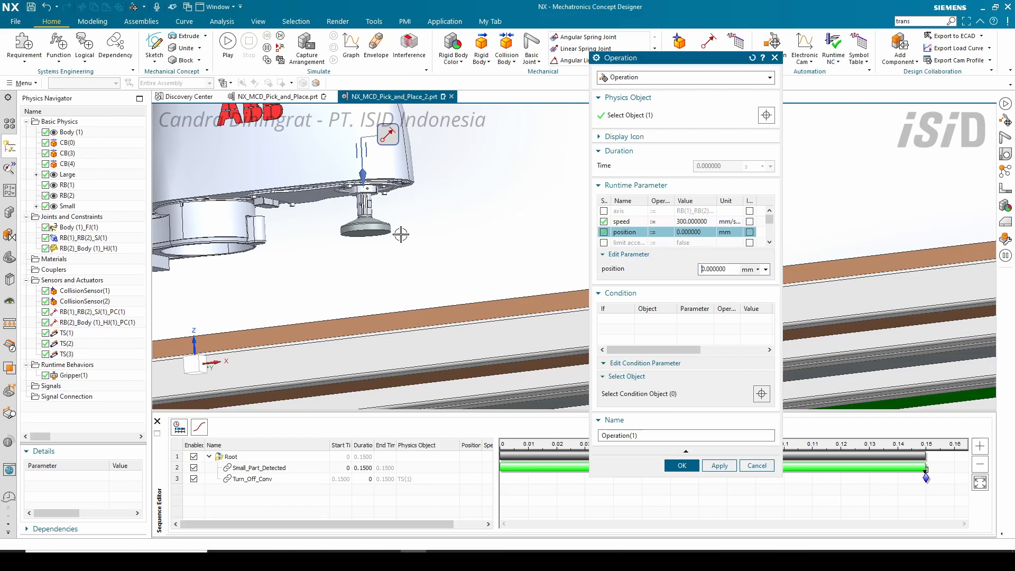
click(765, 270)
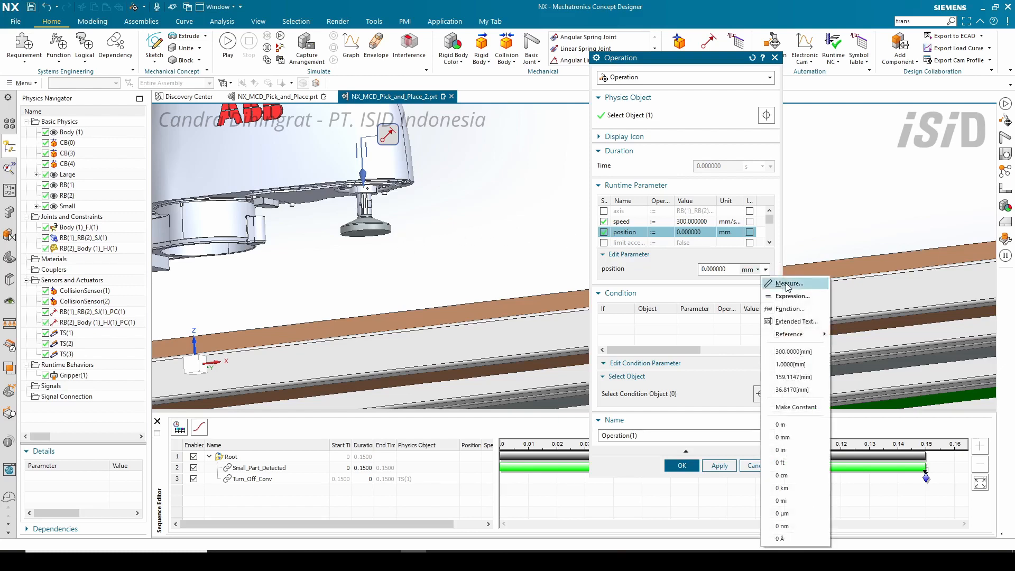
click(793, 286)
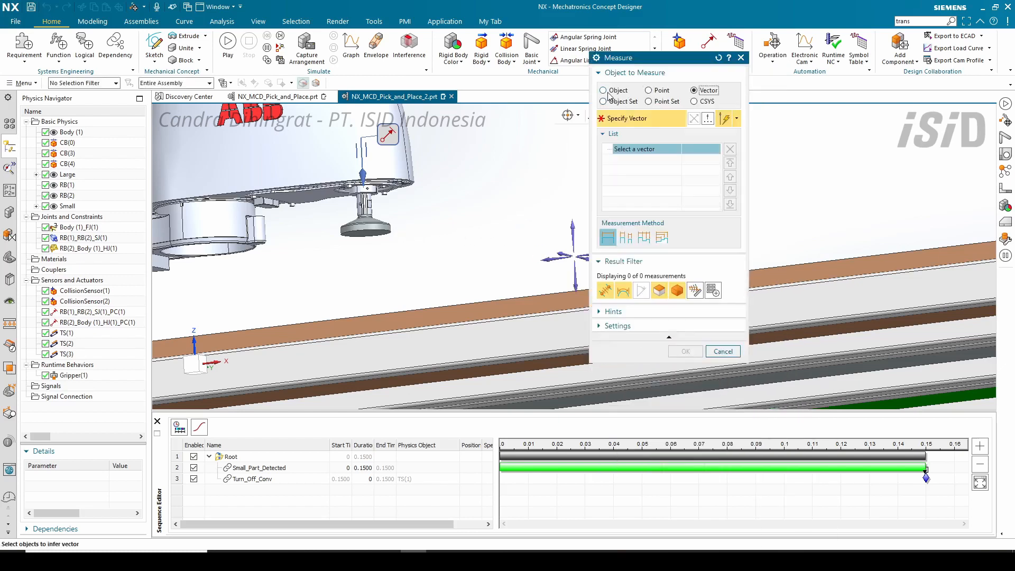
click(608, 93)
scroll(464, 226, up, 2)
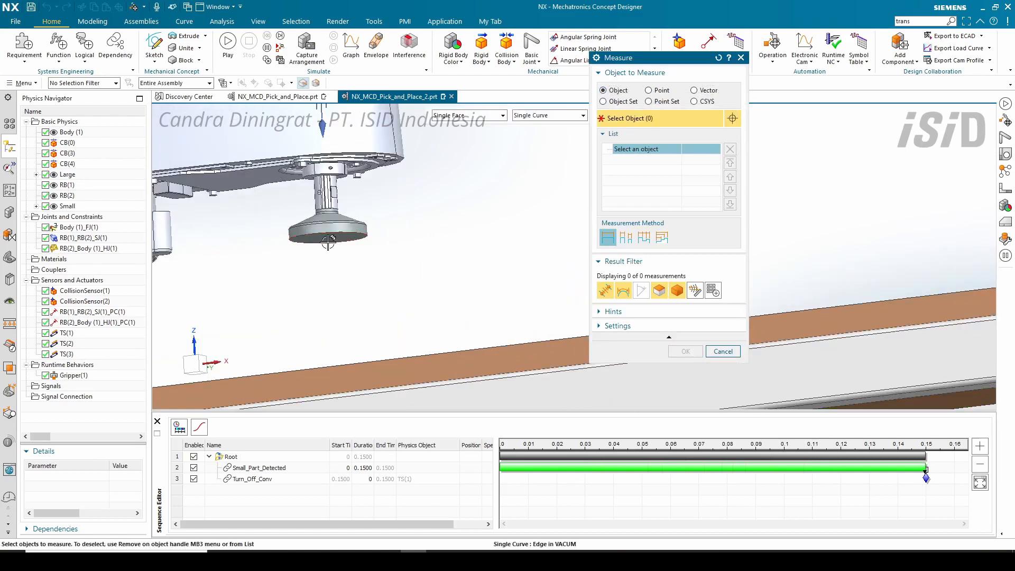
Step: Try the vacuum cup's lower circular edge as the first measured object, and remove it from the measurement list
click(327, 242)
scroll(325, 245, up, 1)
scroll(325, 245, down, 3)
scroll(317, 233, up, 3)
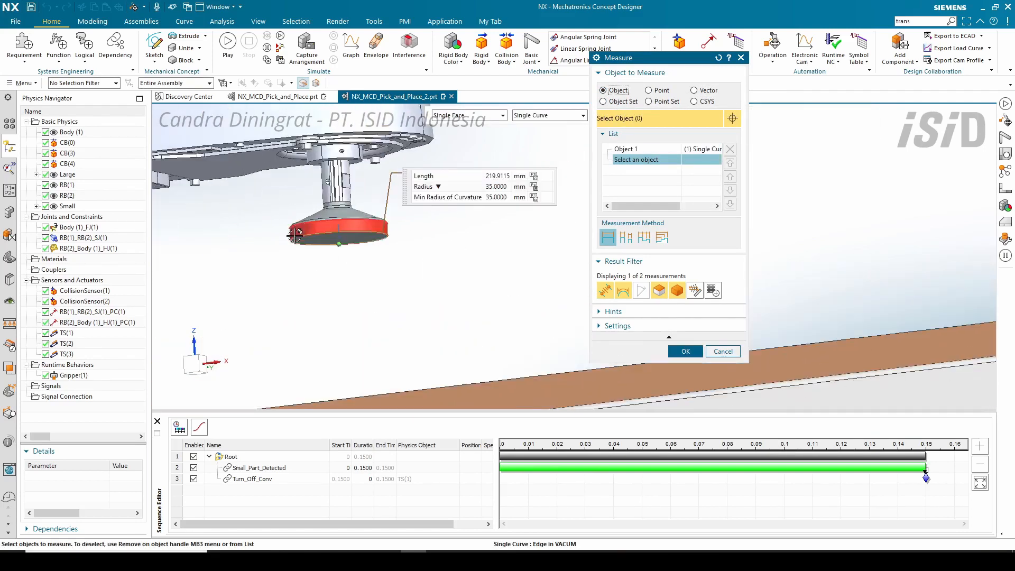
scroll(295, 235, up, 2)
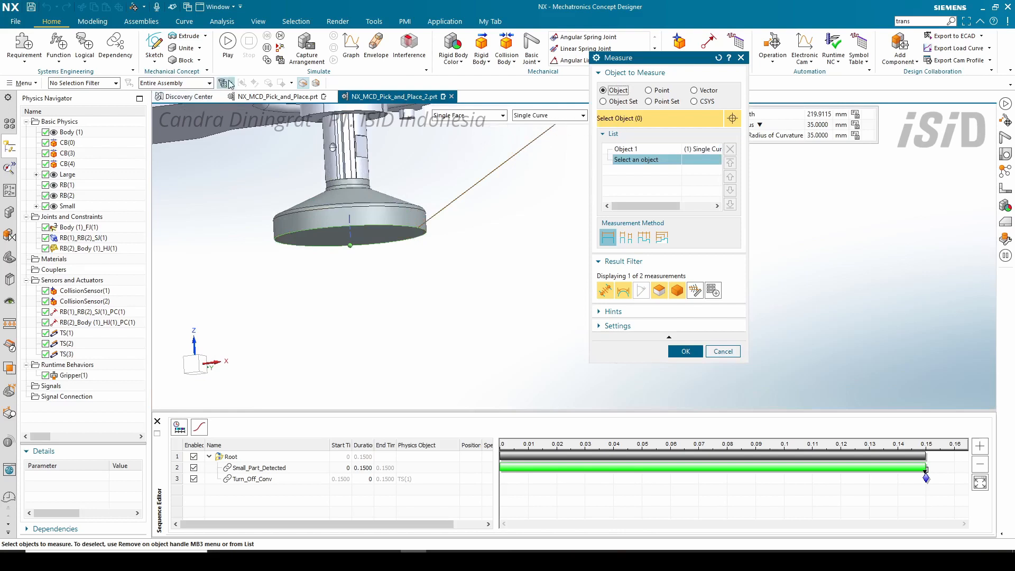
click(679, 149)
click(730, 152)
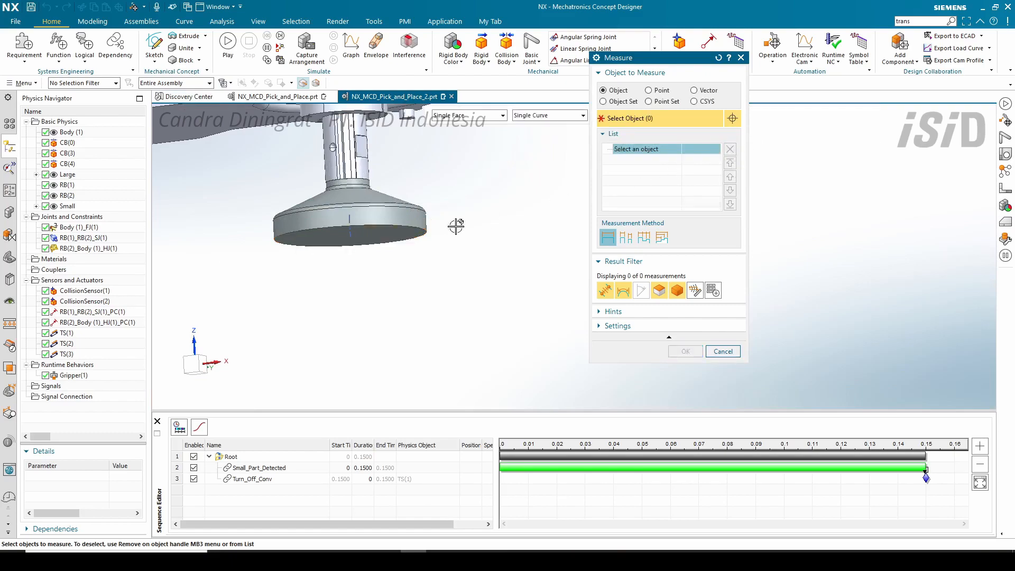
Step: Select the suction cup's bottom face and the small green part's top face as the two objects to measure
click(366, 225)
scroll(365, 227, down, 12)
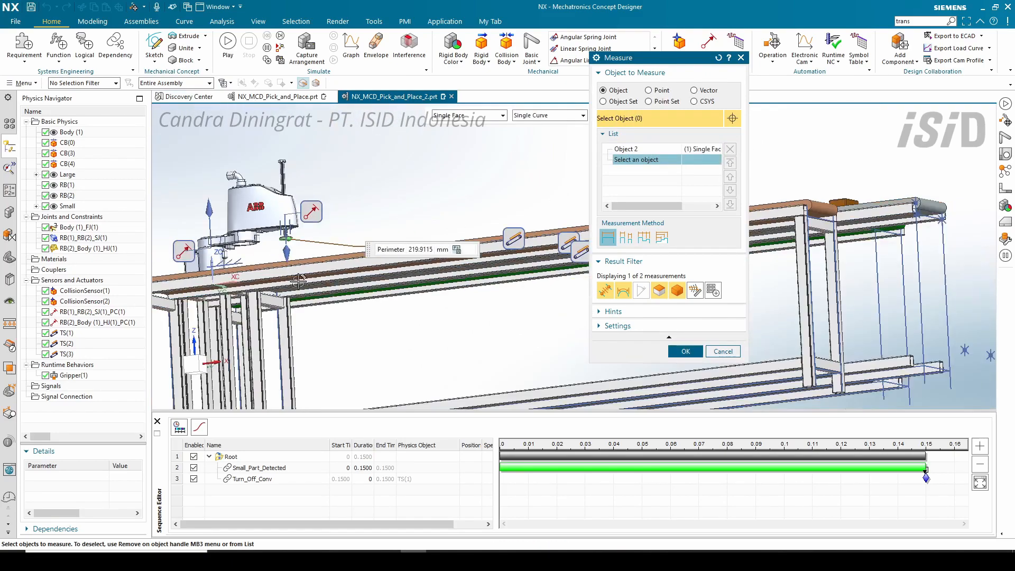
middle_drag(361, 247, 300, 297)
scroll(294, 299, down, 3)
scroll(526, 262, up, 12)
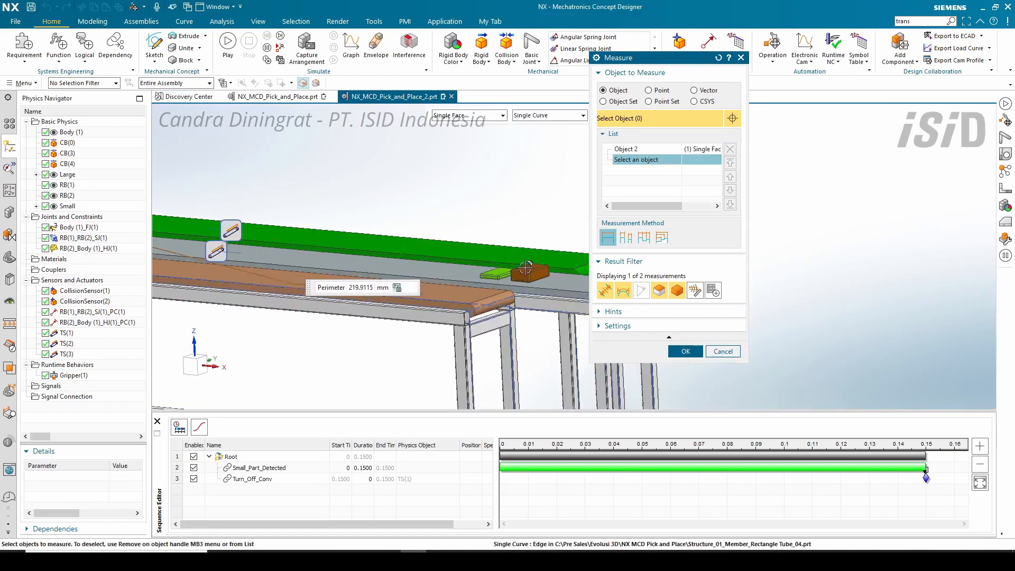
scroll(532, 248, down, 4)
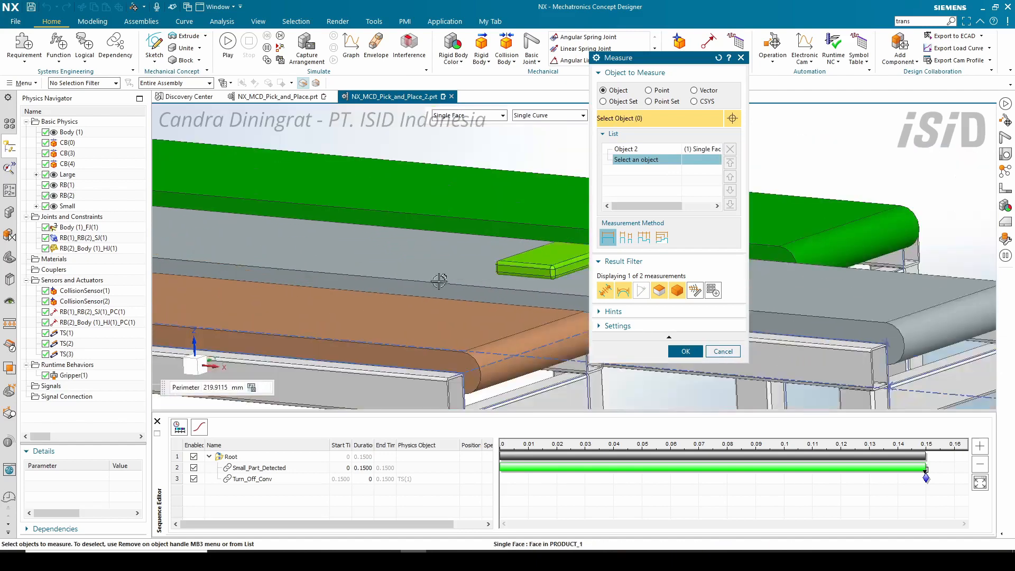
scroll(536, 237, up, 3)
click(516, 262)
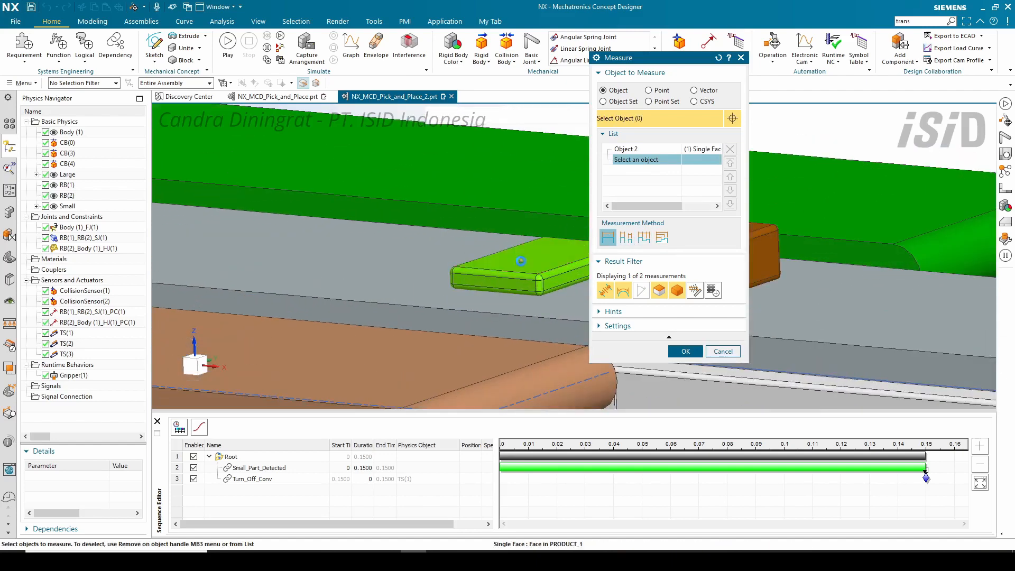
scroll(516, 262, down, 3)
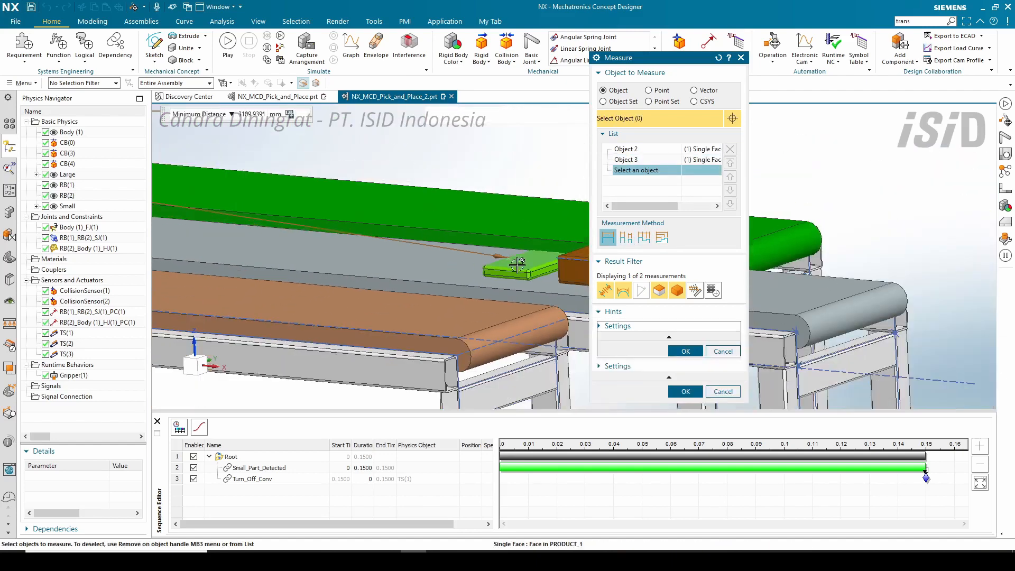
Step: Measure the projected clearance between the two faces along the vertical vector and apply it to the operation's position
click(694, 90)
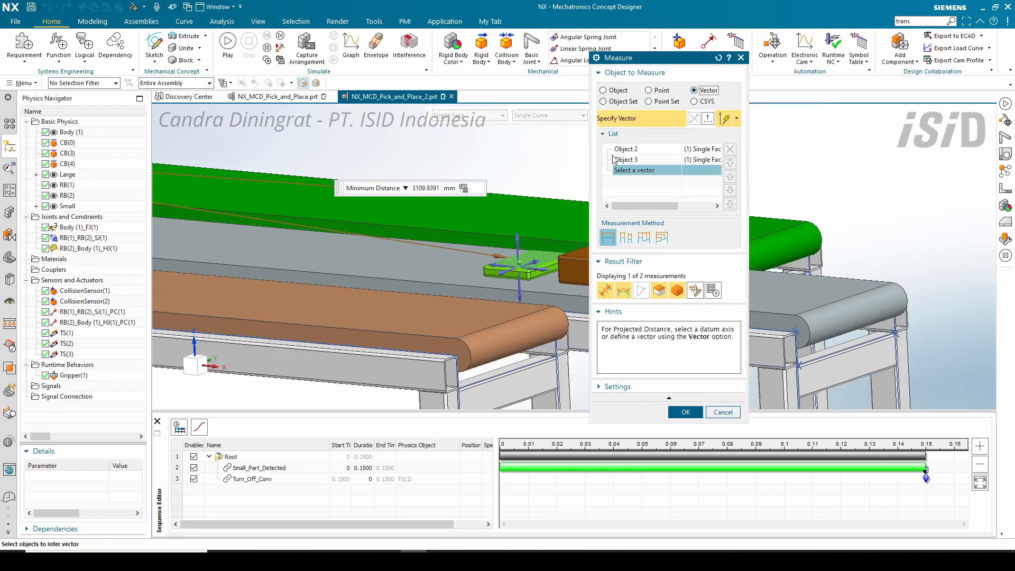
click(520, 238)
scroll(564, 230, down, 5)
scroll(564, 230, down, 3)
scroll(364, 207, up, 4)
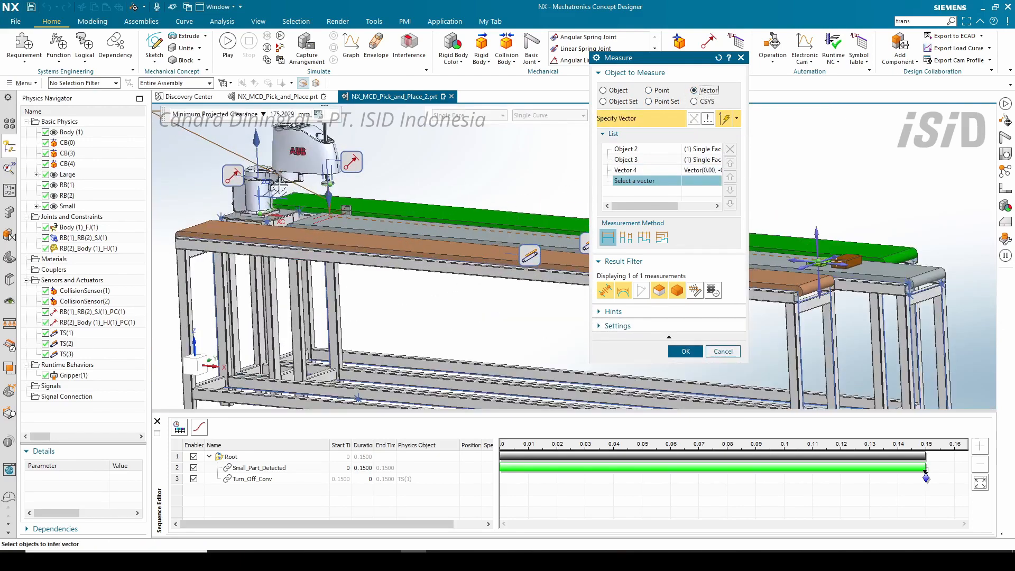
scroll(359, 216, down, 1)
scroll(359, 216, up, 3)
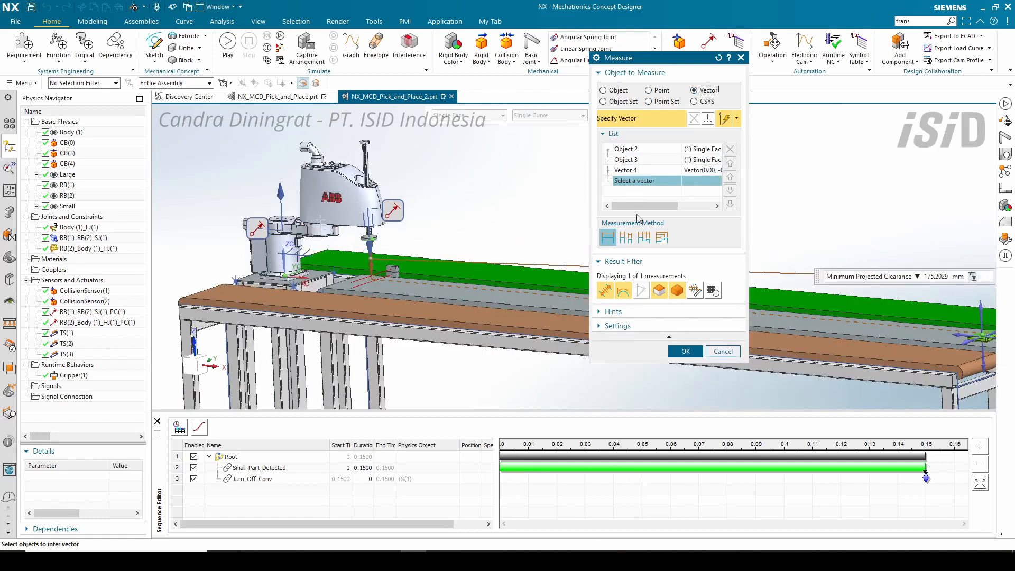
drag(829, 281, 442, 217)
scroll(495, 220, up, 1)
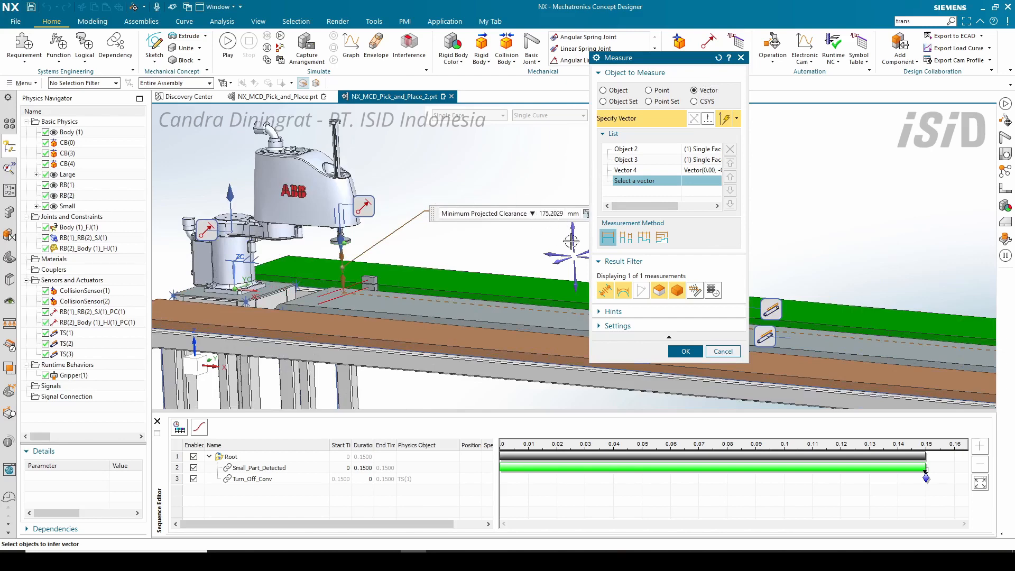
click(685, 351)
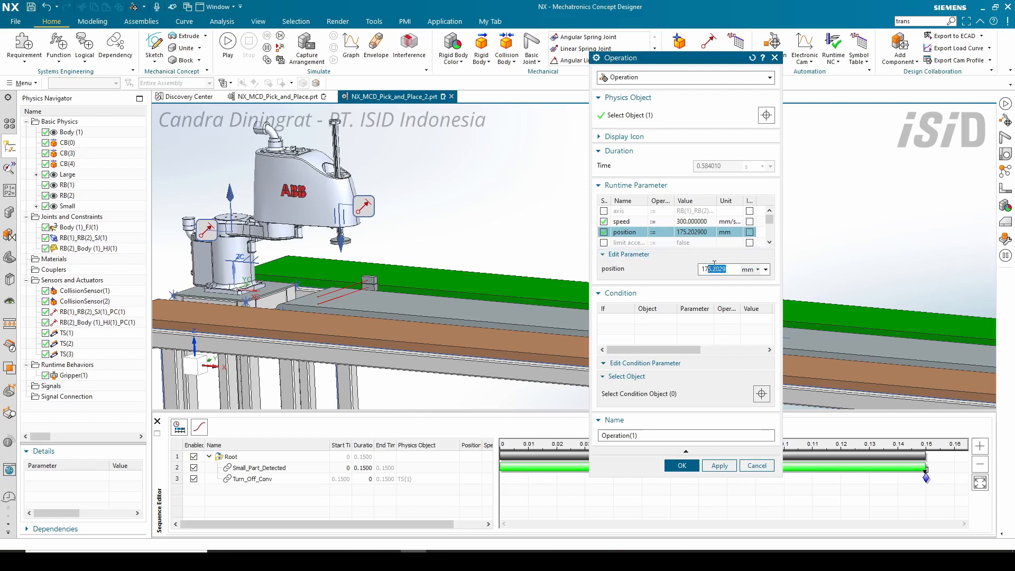
Step: Round the operation's position up to 176 mm, name the operation Move_Suction_Down and create it
text(6)
drag(701, 438, 582, 429)
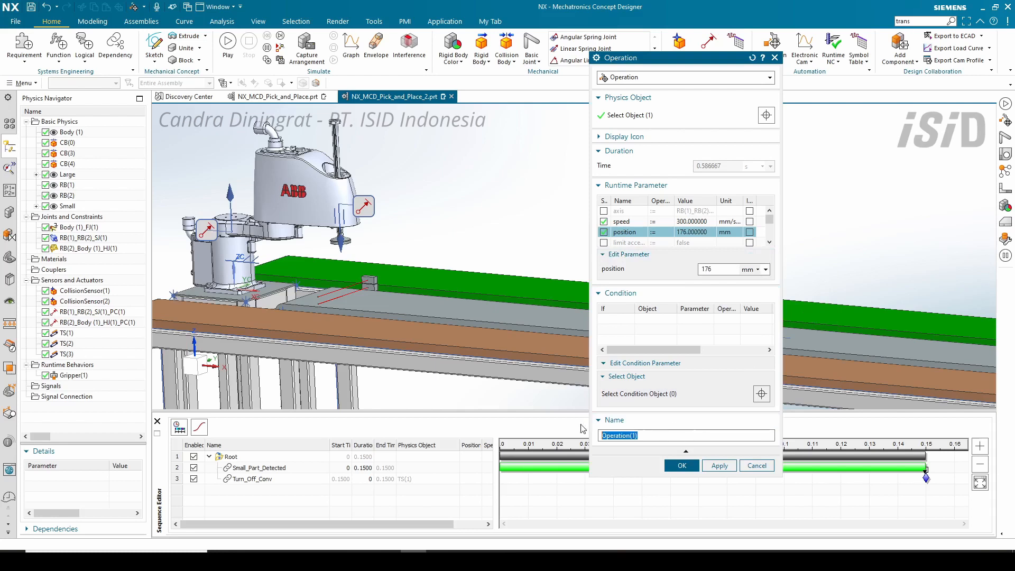
drag(644, 60, 566, 42)
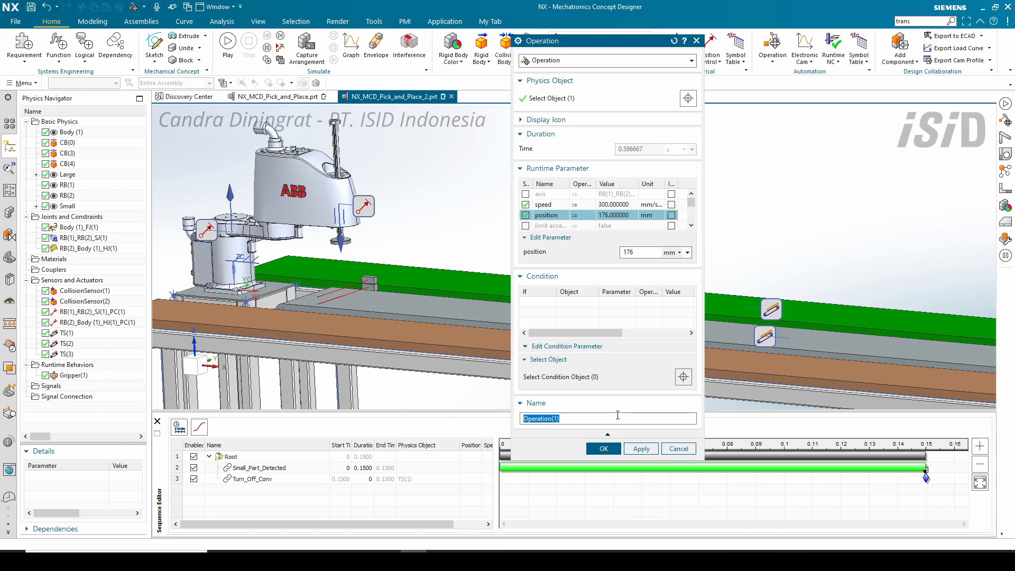
text(M)
text(ove_Suction_Down)
click(602, 450)
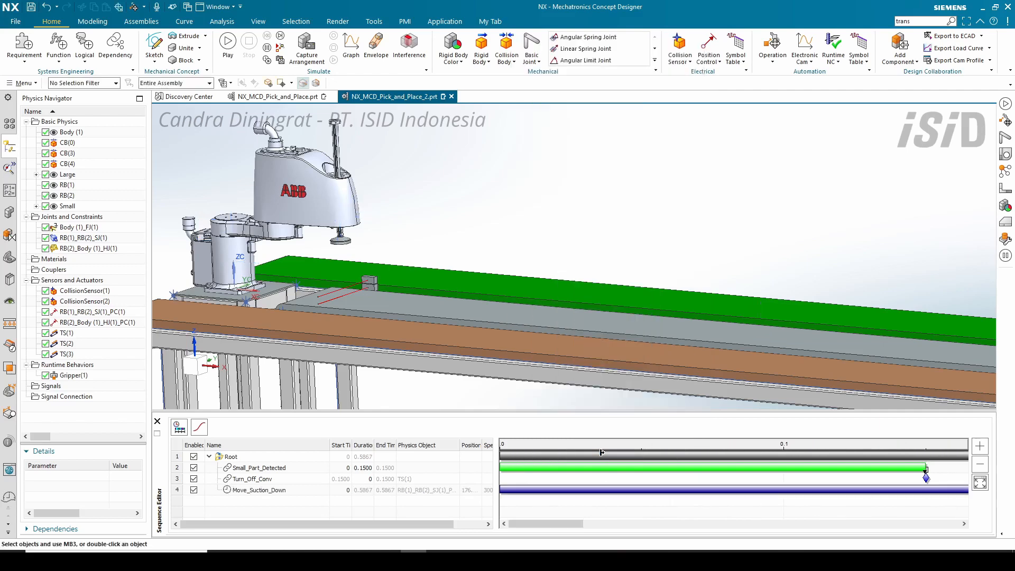
Step: Link Turn_Off_Conv to Move_Suction_Down in the sequence chart so the suction starts moving after the conveyor is turned off
click(980, 464)
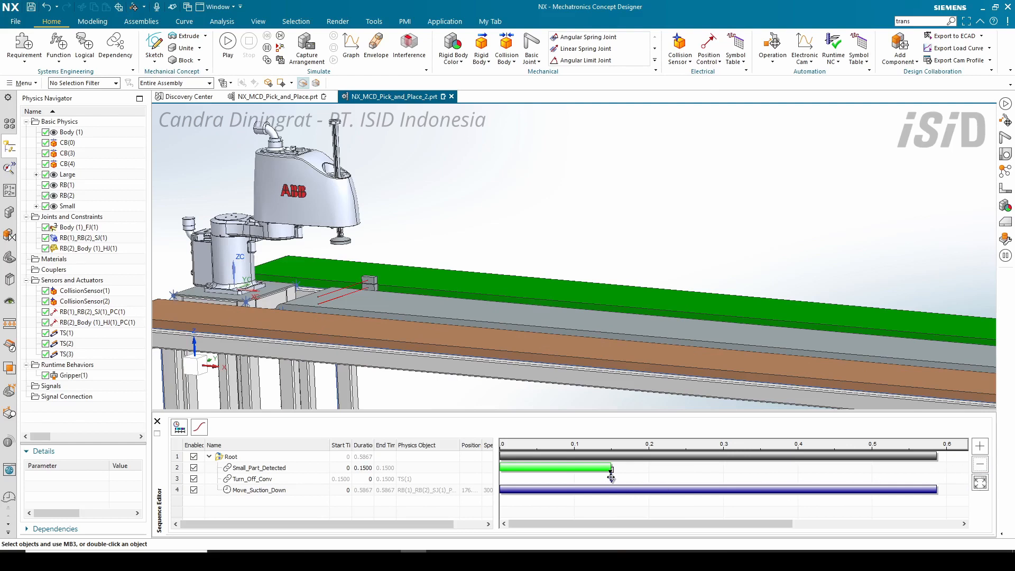
drag(611, 479, 615, 489)
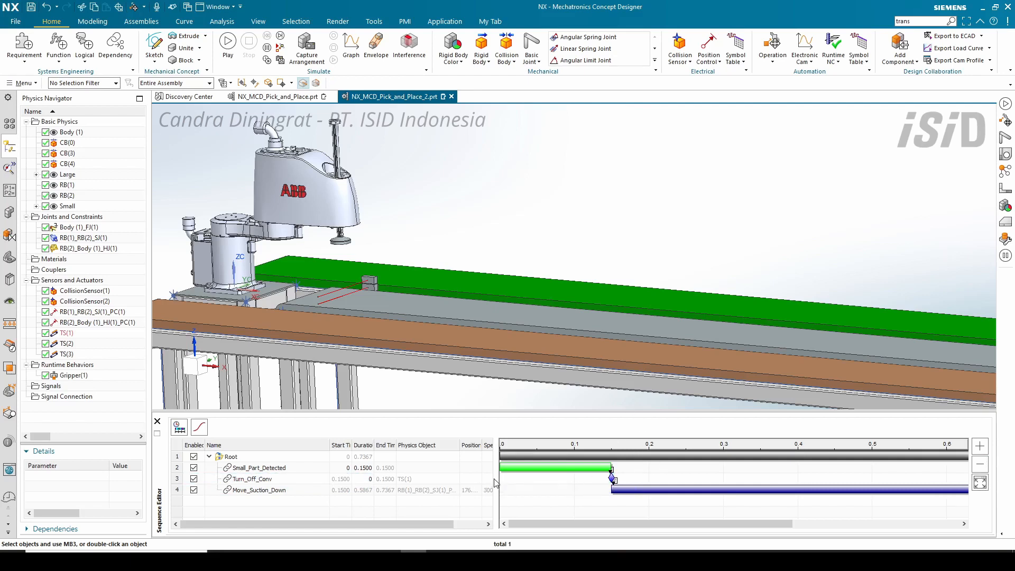
drag(496, 480, 414, 477)
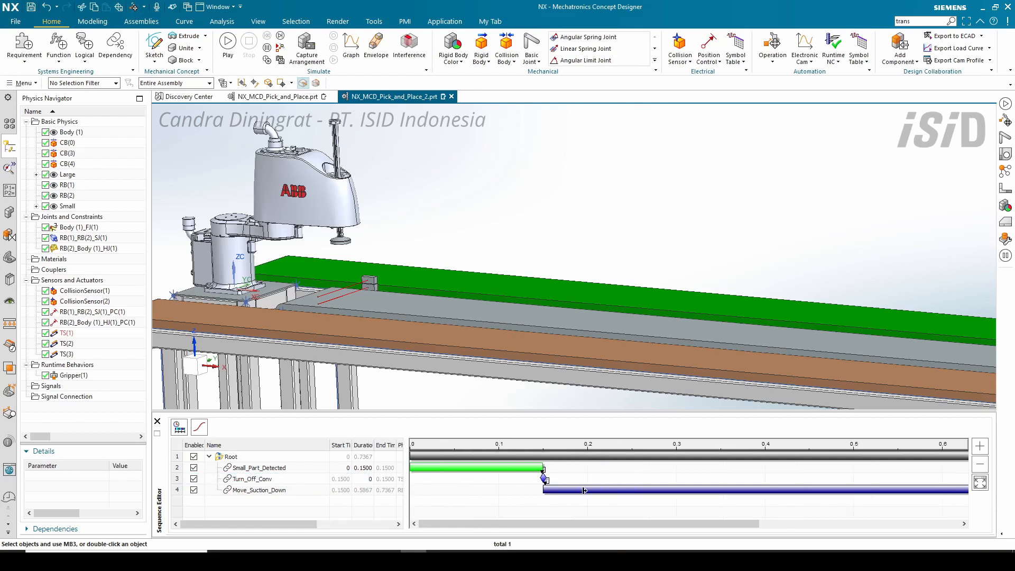
click(980, 465)
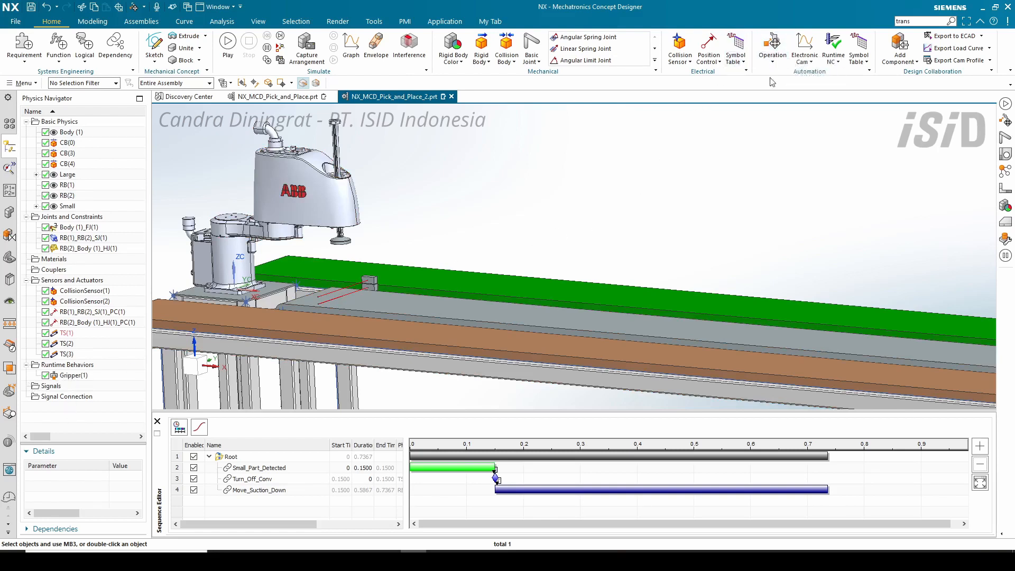
Step: Start a new operation on Gripper(1) with the grip parameter set to true and release included as false
click(773, 47)
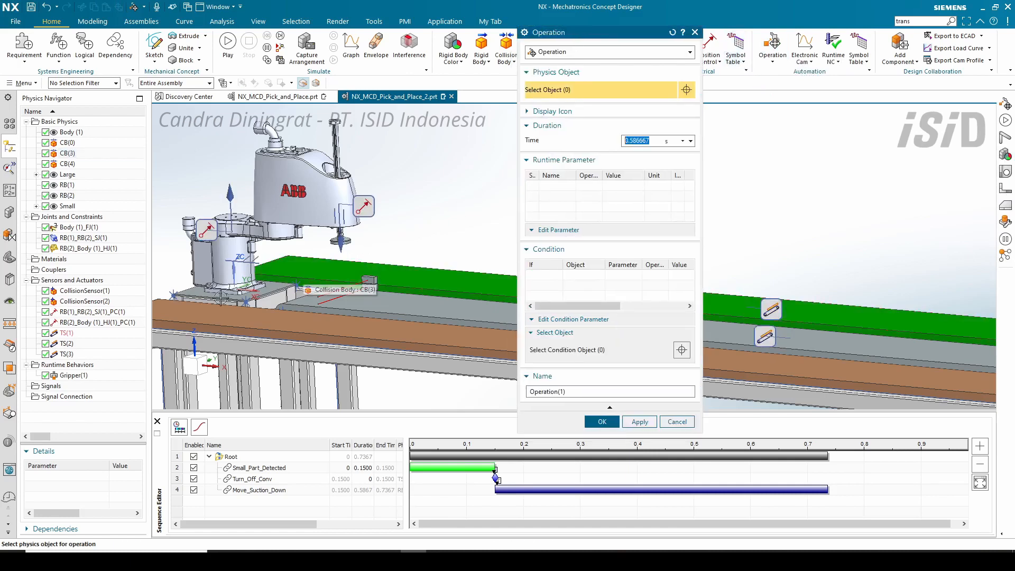
click(74, 376)
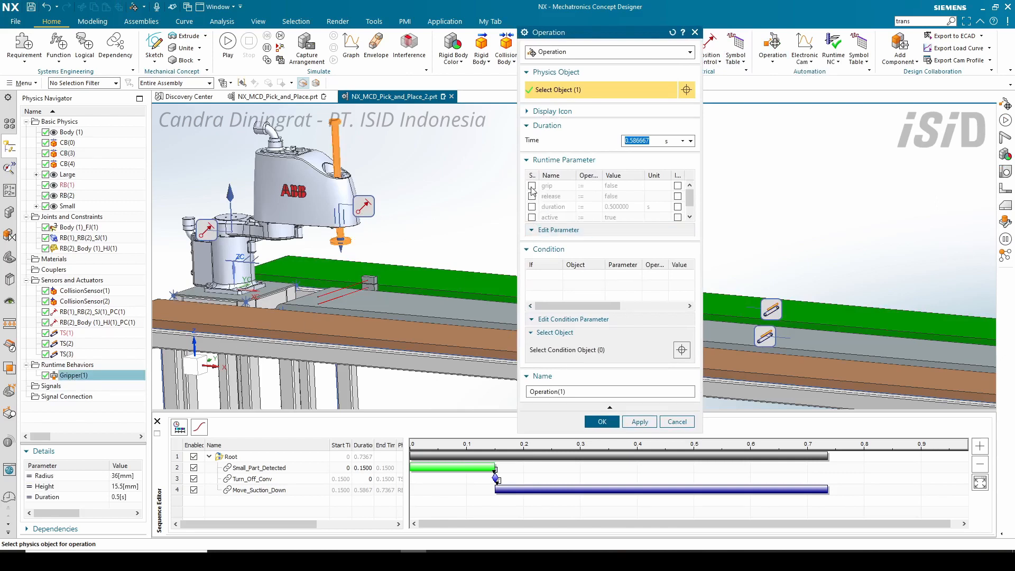
click(532, 186)
click(533, 197)
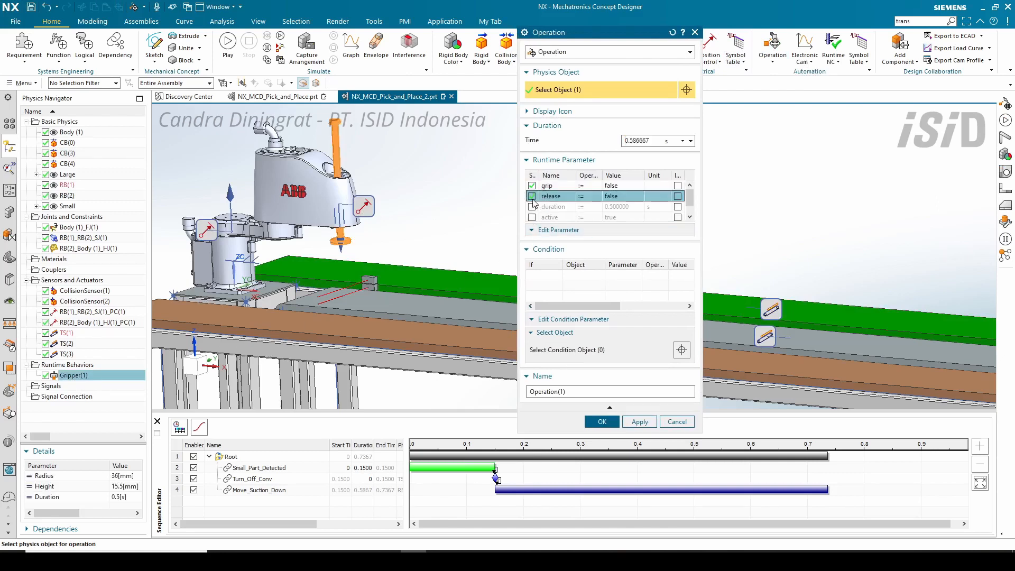
click(615, 187)
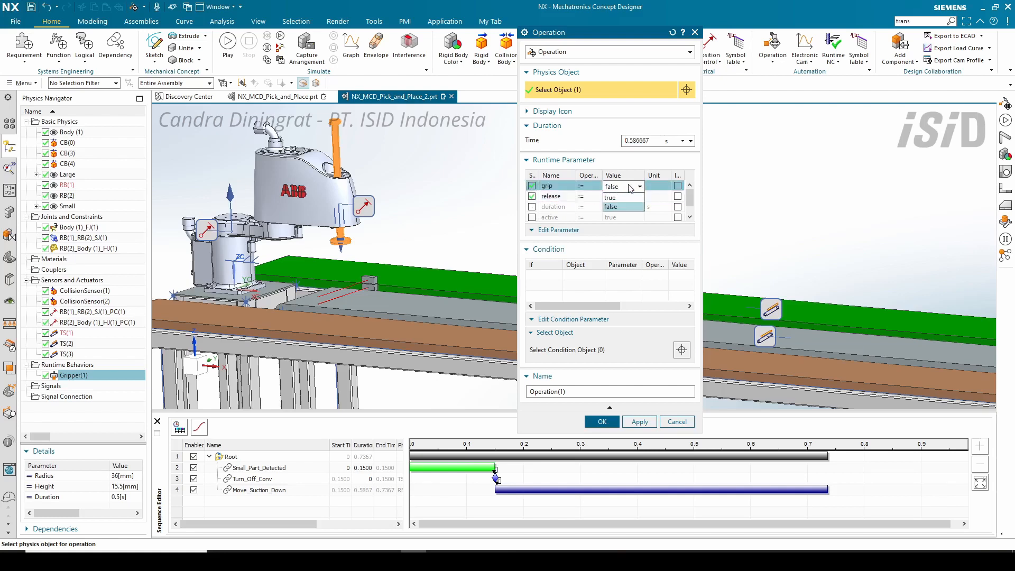
click(625, 198)
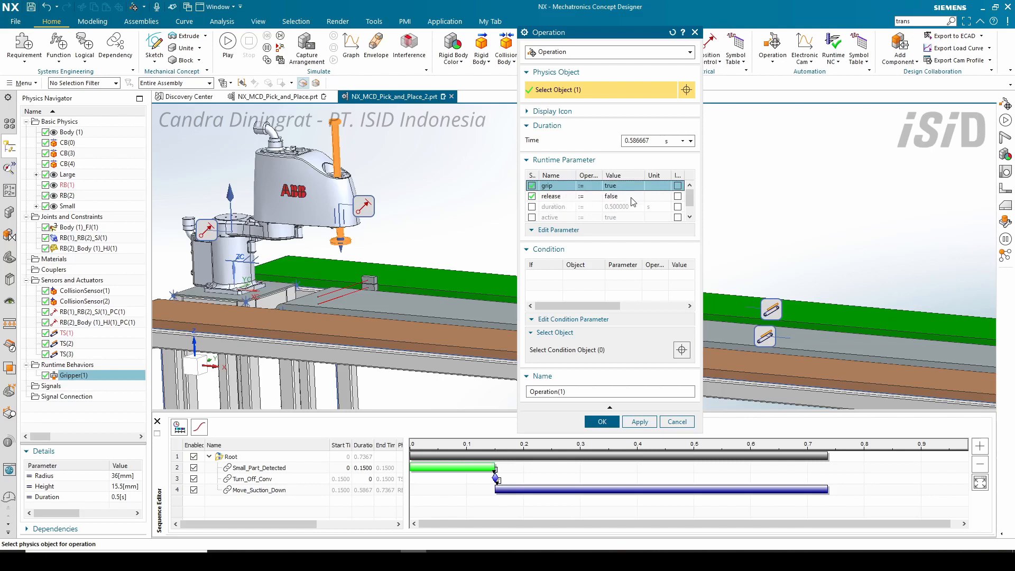
Step: Name the gripper operation Gripper_On, create it and link it to start after Move_Suction_Down
click(594, 391)
double_click(594, 392)
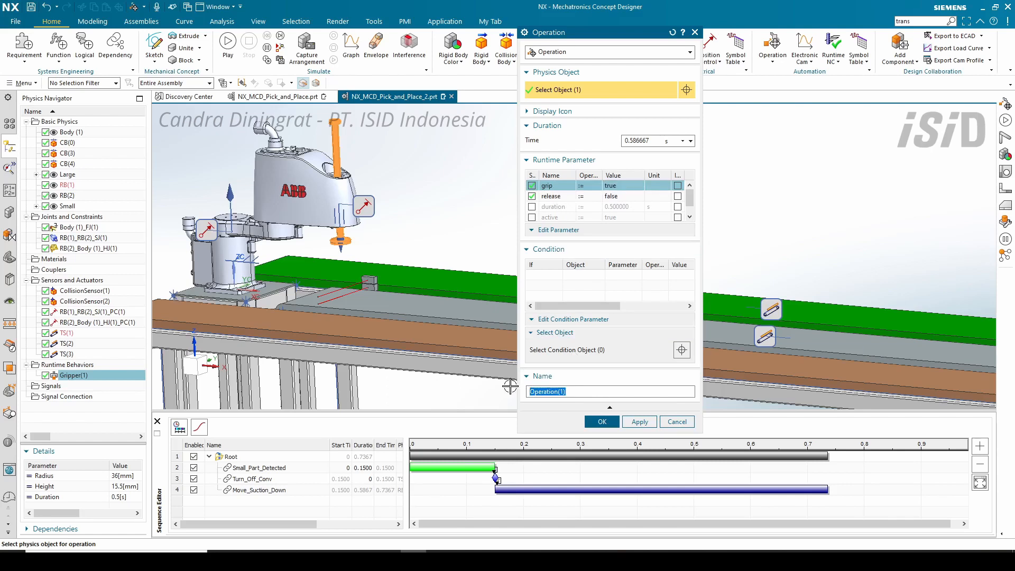
text(Gripper_On)
click(602, 422)
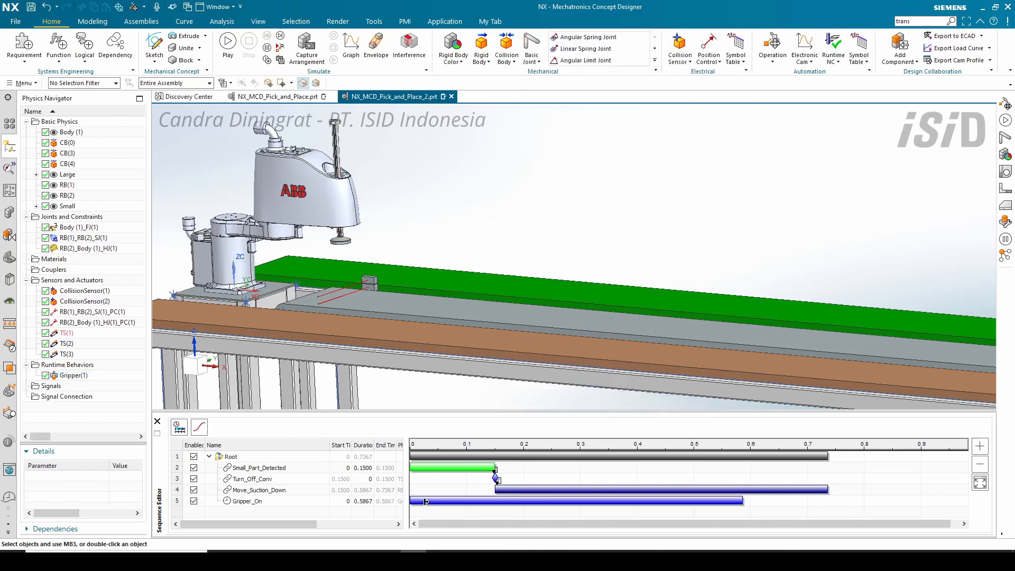
mouse_move(660, 489)
mouse_down()
mouse_move(665, 506)
mouse_move(657, 500)
mouse_up()
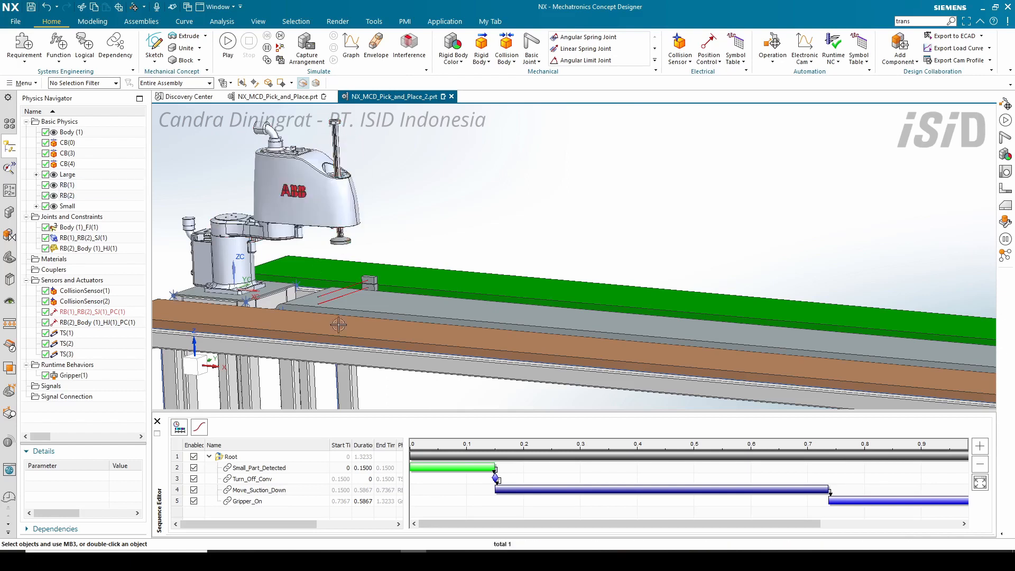
Step: Copy the Move_Suction_Down operation and paste it below Gripper_On in the sequence
click(259, 491)
right_click(259, 491)
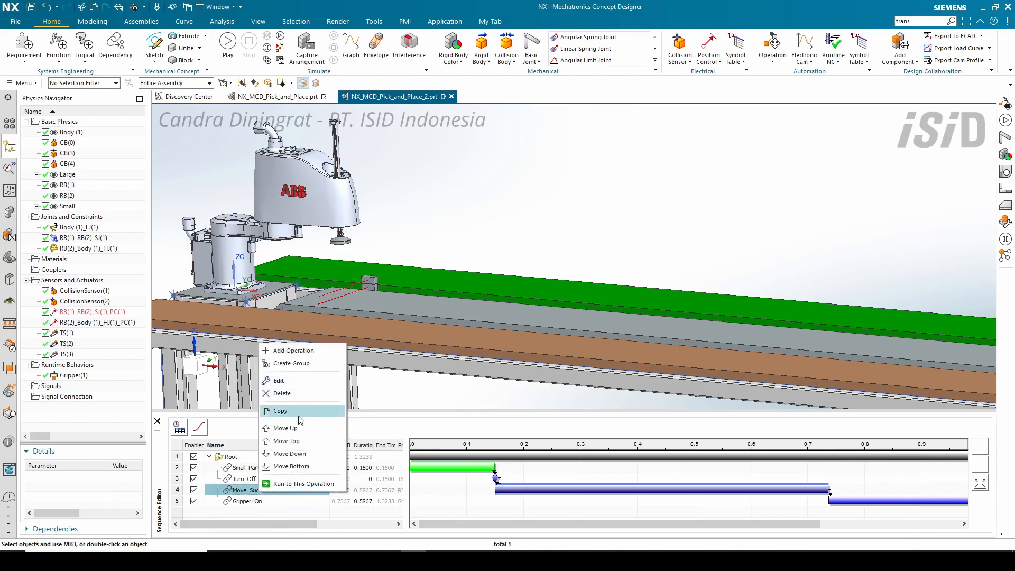
click(300, 413)
click(257, 501)
right_click(257, 501)
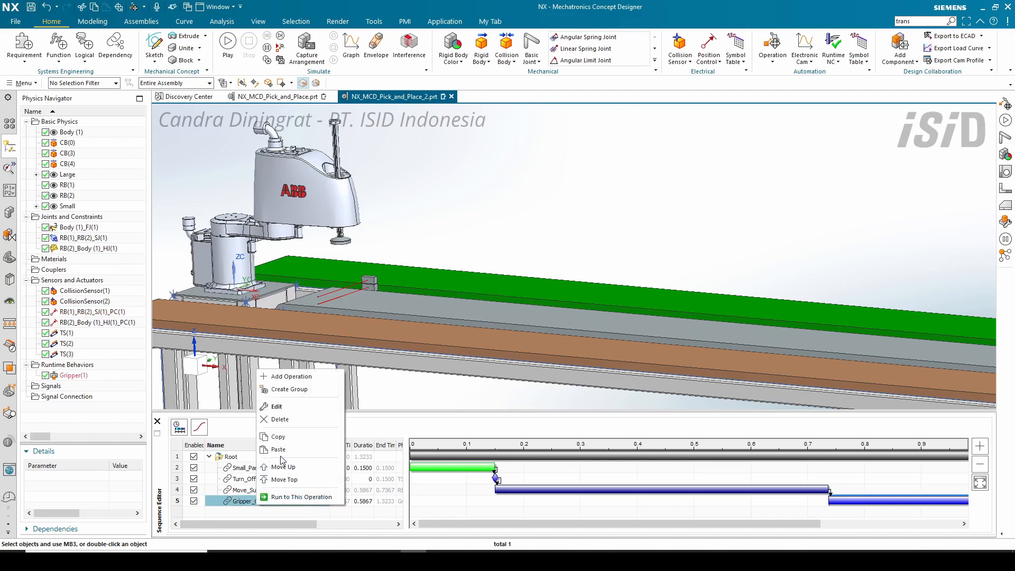
click(279, 450)
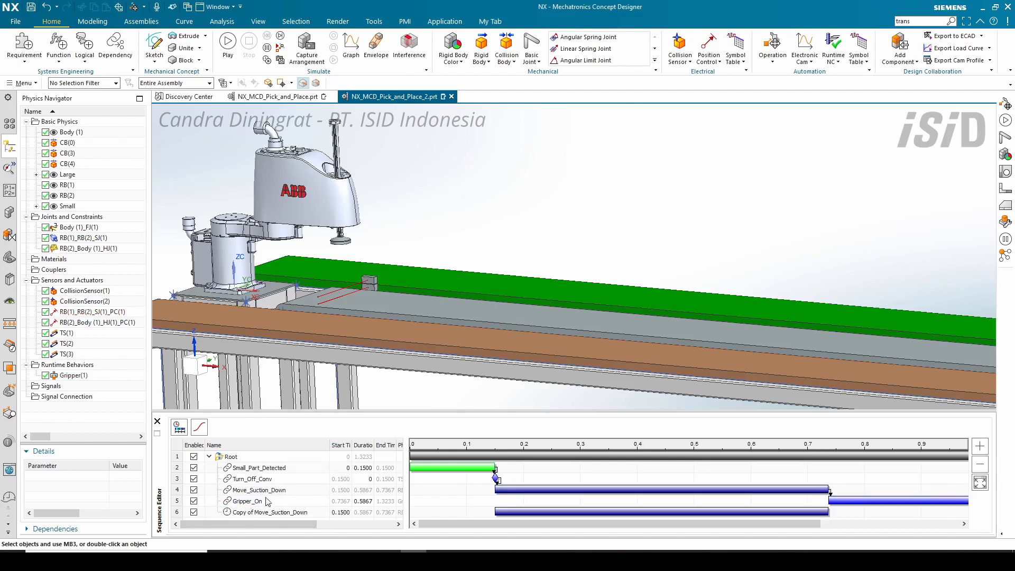
Step: Edit the copied operation, setting its position to 0 mm and its name to Move_Suction_Up
double_click(272, 512)
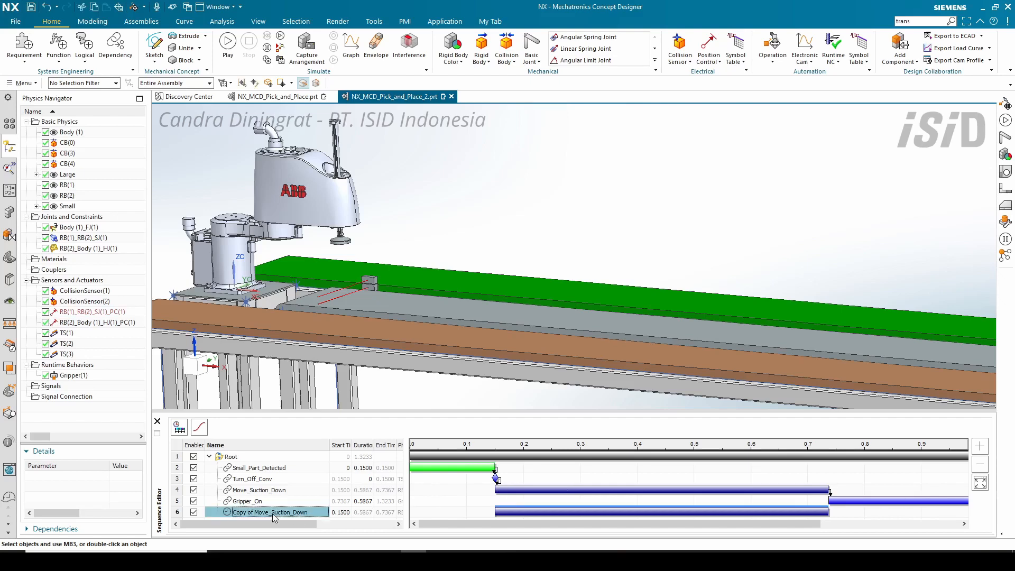
click(624, 208)
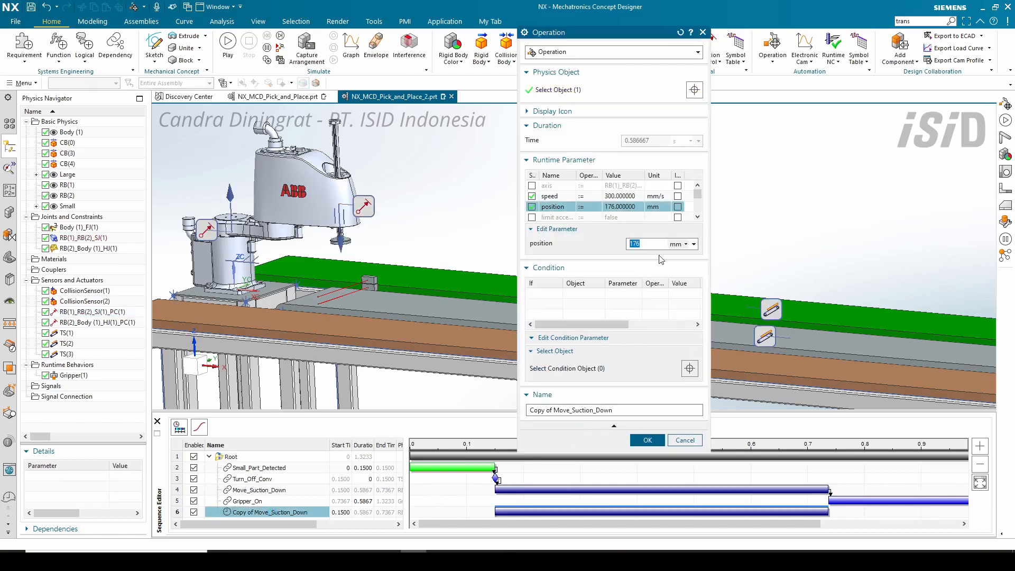
text(0)
drag(555, 413, 505, 413)
key(BackSpace)
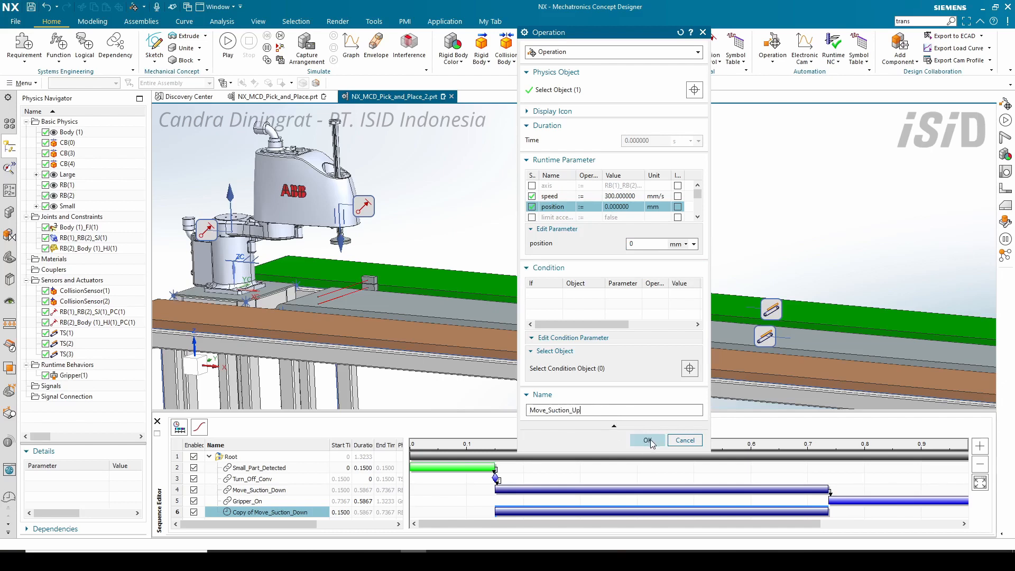
click(648, 441)
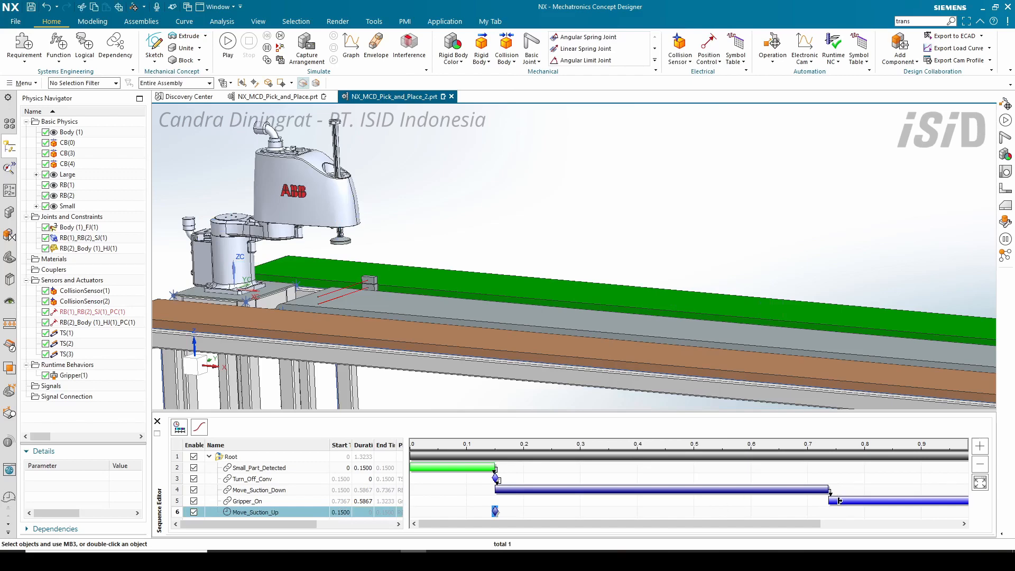
Step: Link Gripper_On to Move_Suction_Up so the suction rises after gripping, and fit the whole sequence in the timeline
drag(840, 500, 841, 501)
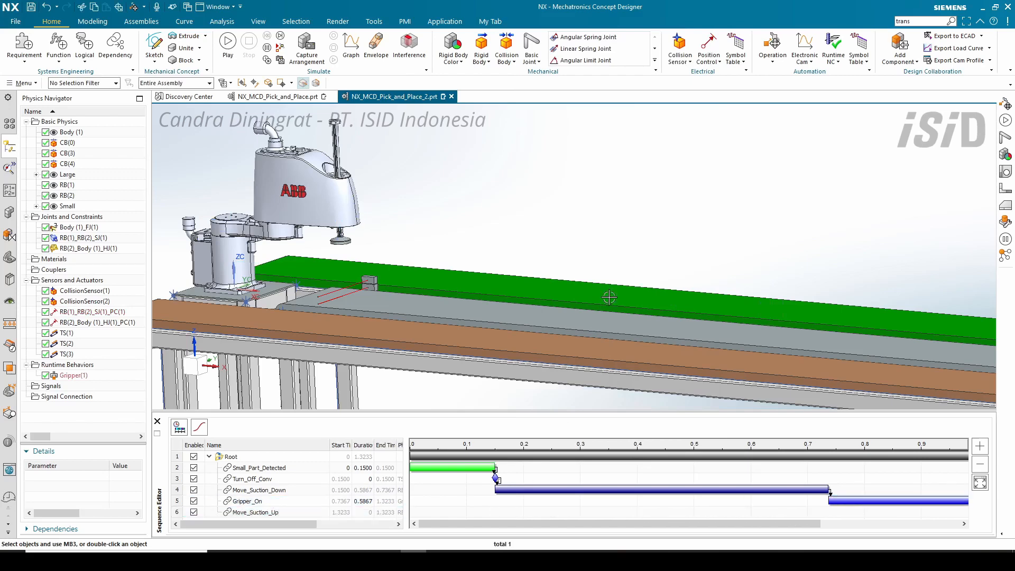
scroll(449, 213, down, 3)
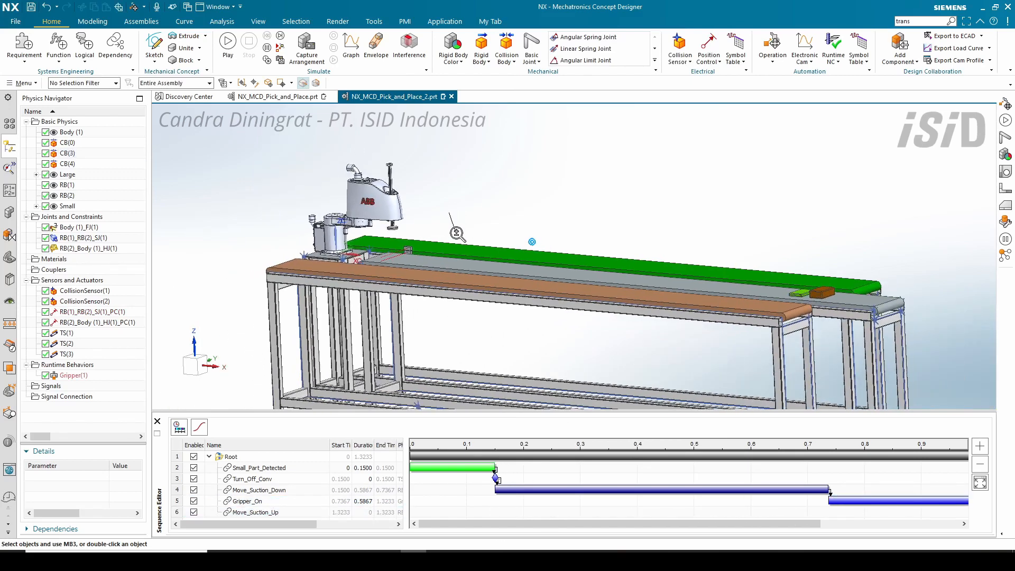
click(980, 464)
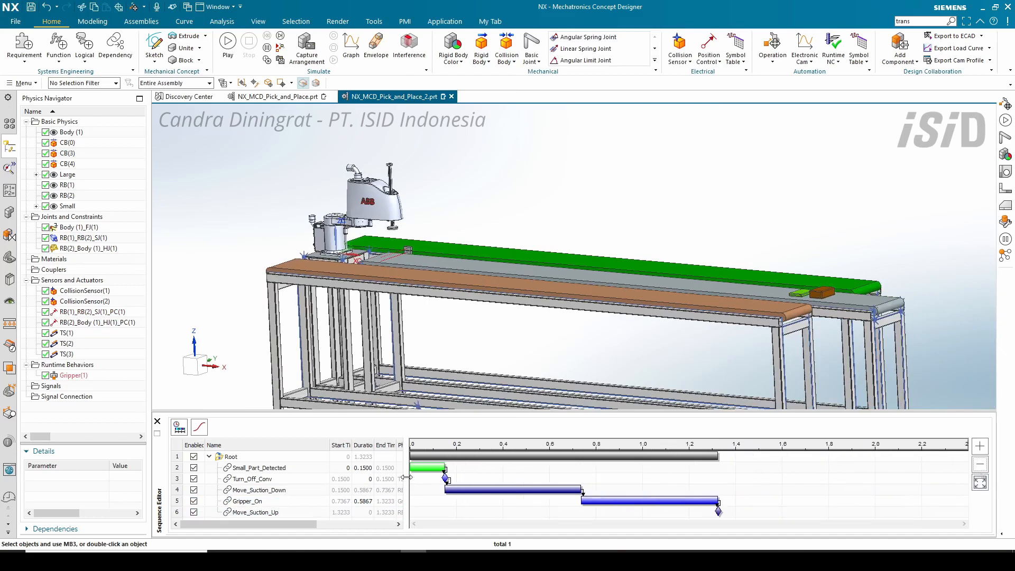
Step: Simulate the sequence to check that the suction cup reaches and grips the small part, and stop the simulation
middle_drag(417, 262, 437, 298)
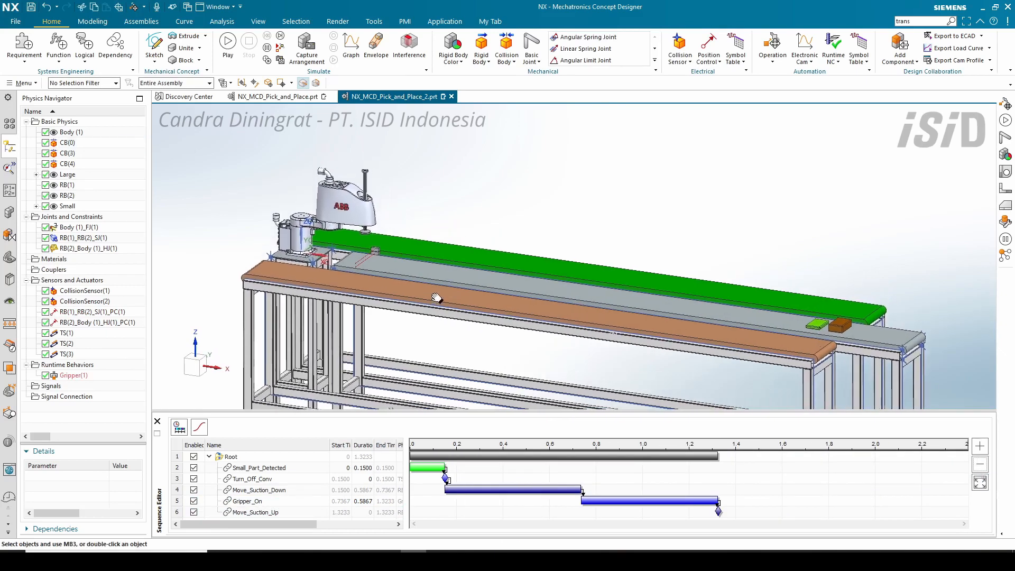
scroll(448, 231, up, 1)
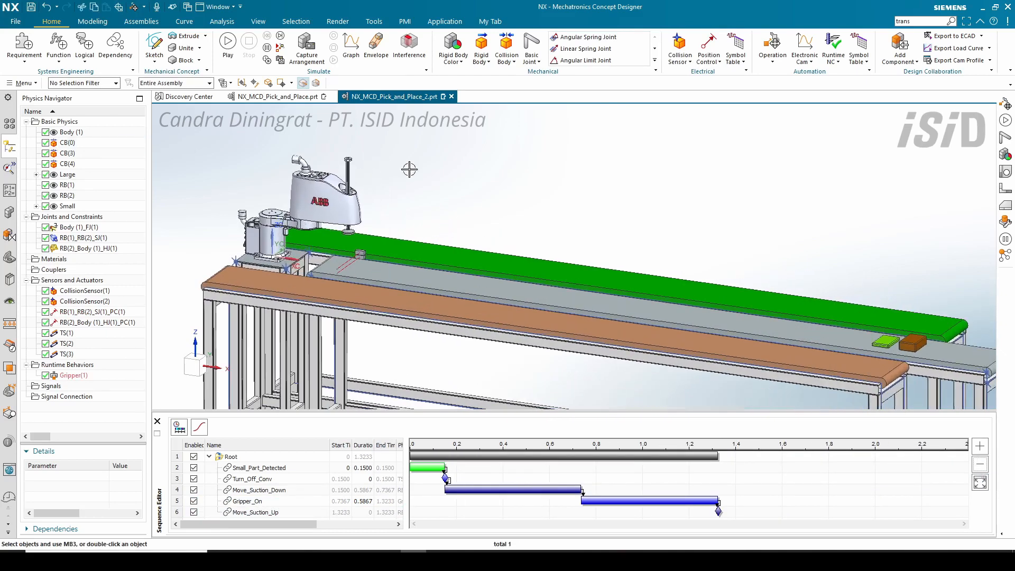
click(224, 48)
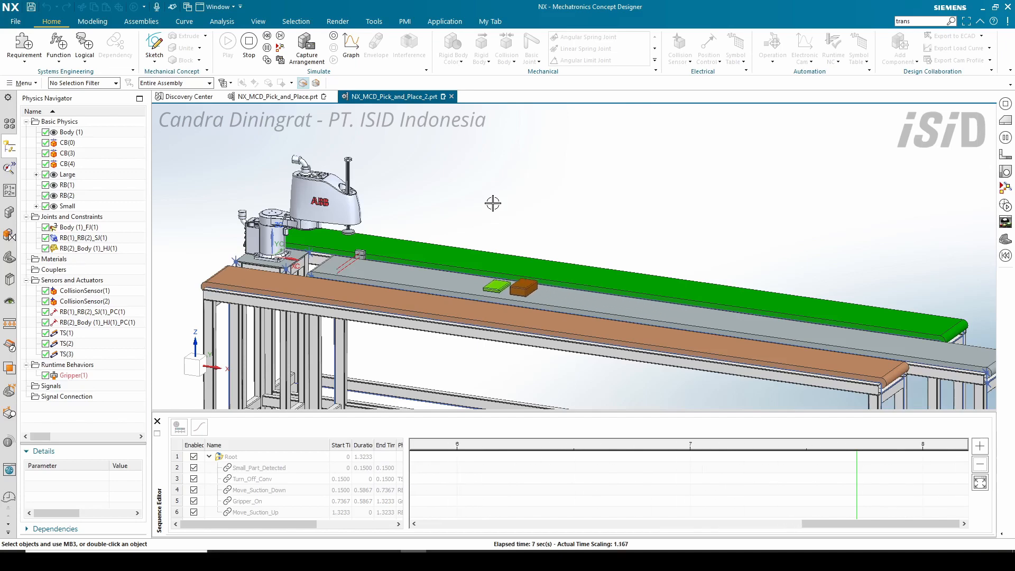
scroll(329, 207, up, 1)
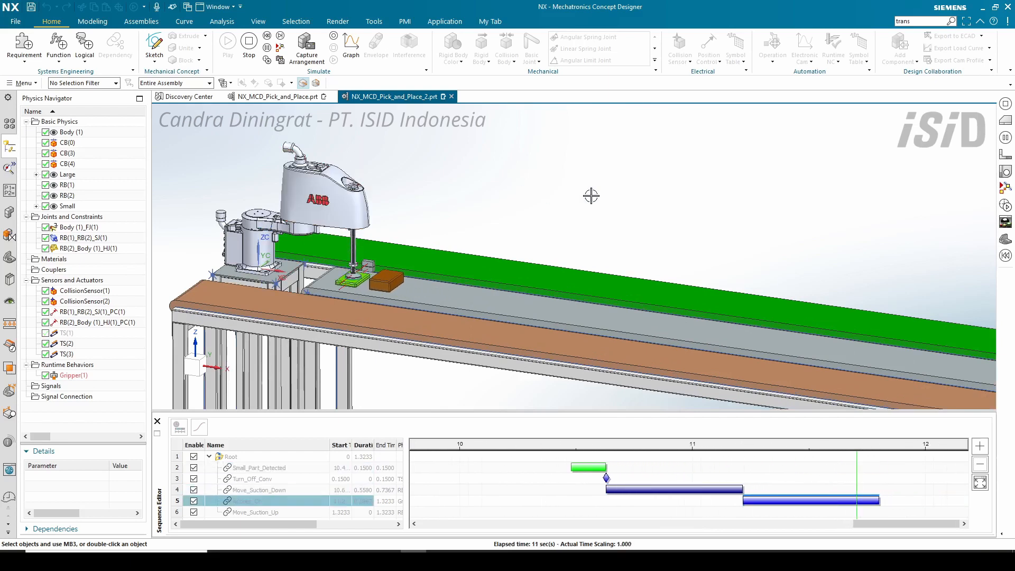
click(248, 43)
scroll(475, 370, down, 1)
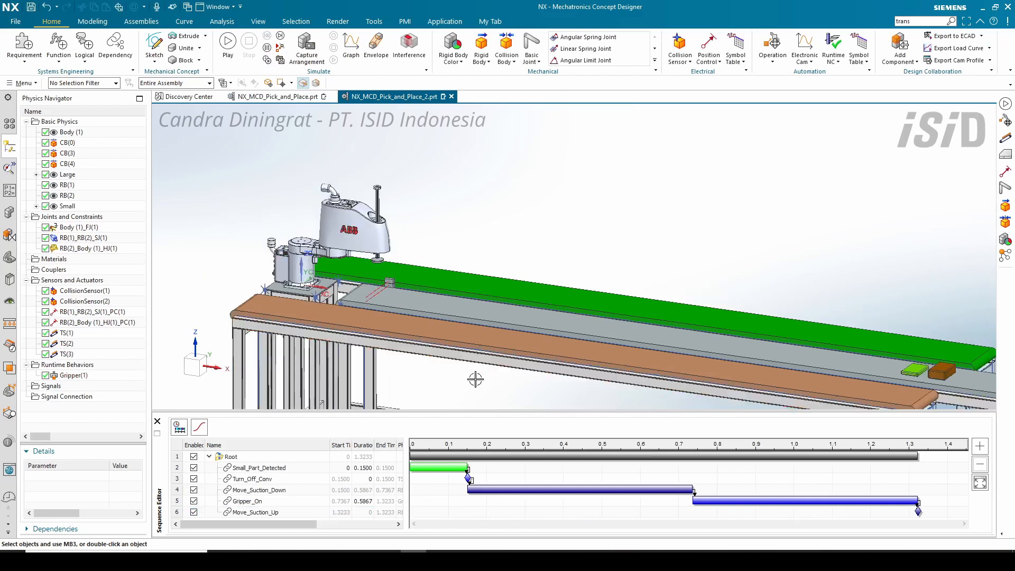
scroll(451, 377, down, 1)
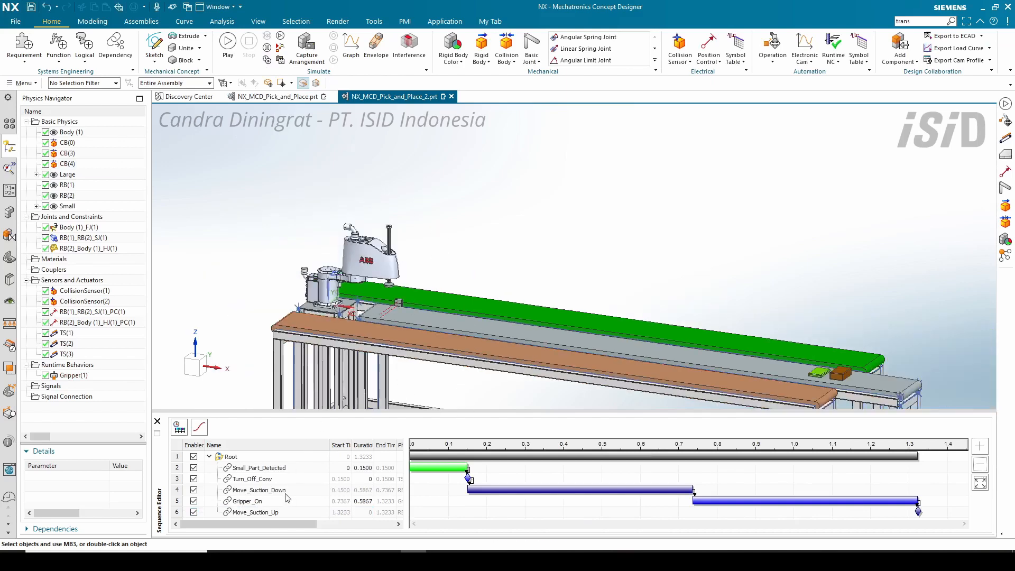
Step: Start a new operation and assign it to the position control of the robot arm's hinge joint
click(265, 515)
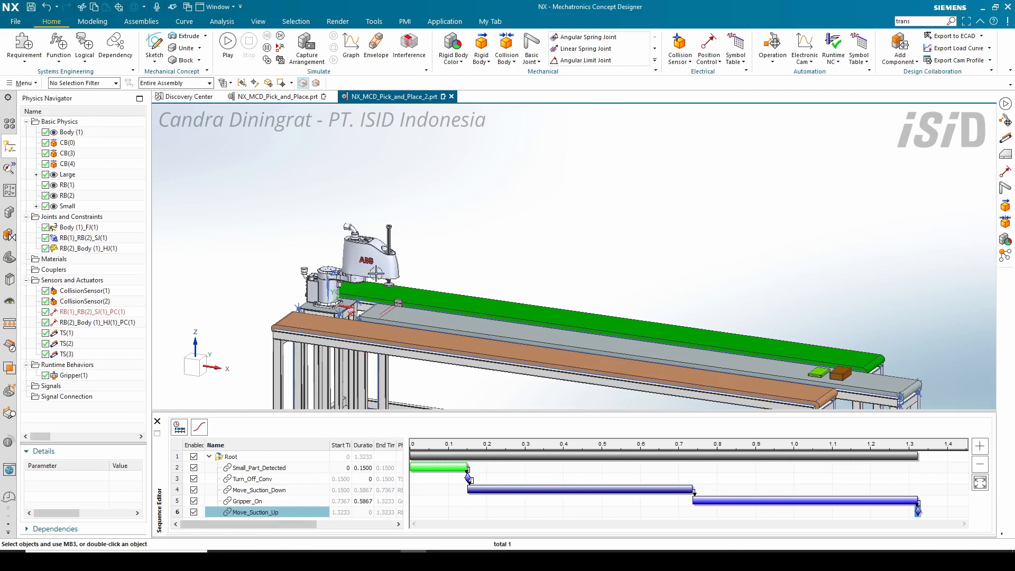
scroll(372, 268, up, 2)
scroll(372, 268, up, 1)
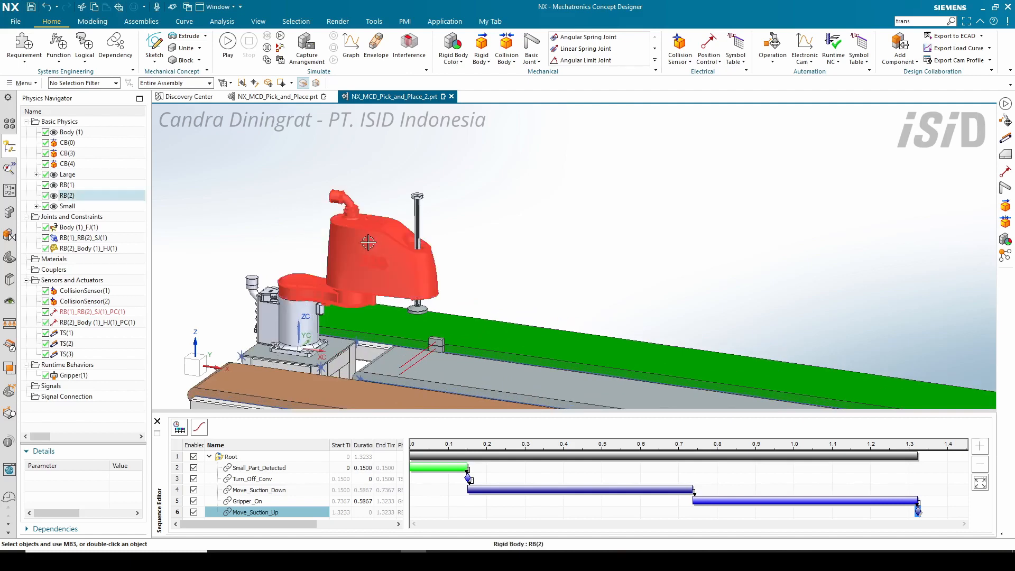
shift+middle_drag(371, 242, 367, 199)
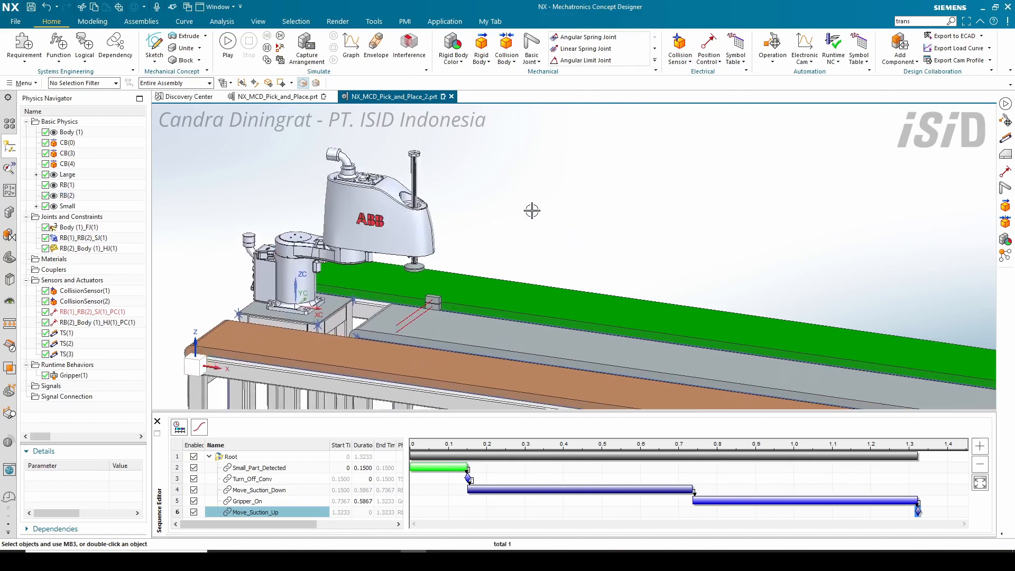
shift+middle_drag(635, 157, 629, 171)
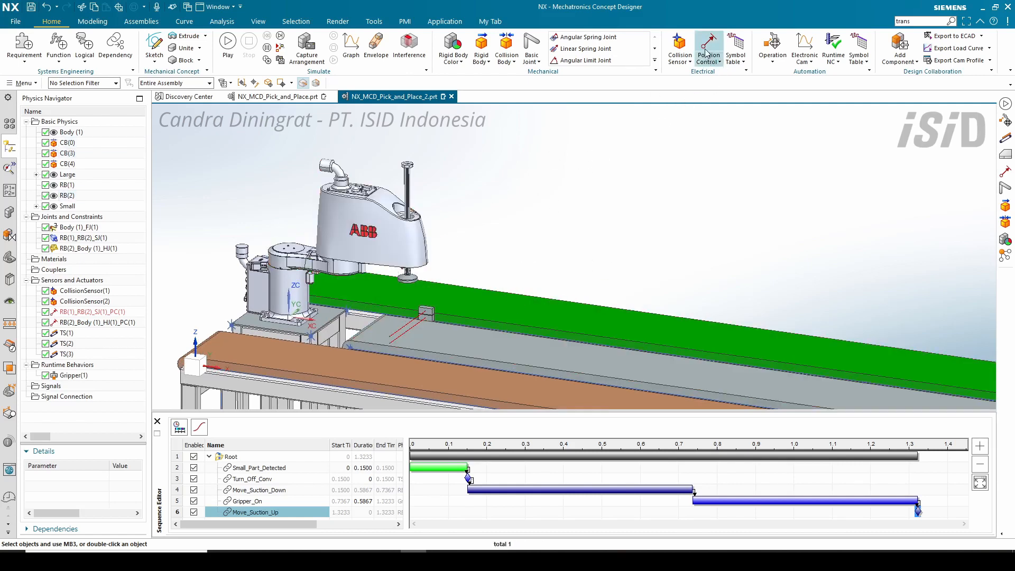
click(773, 45)
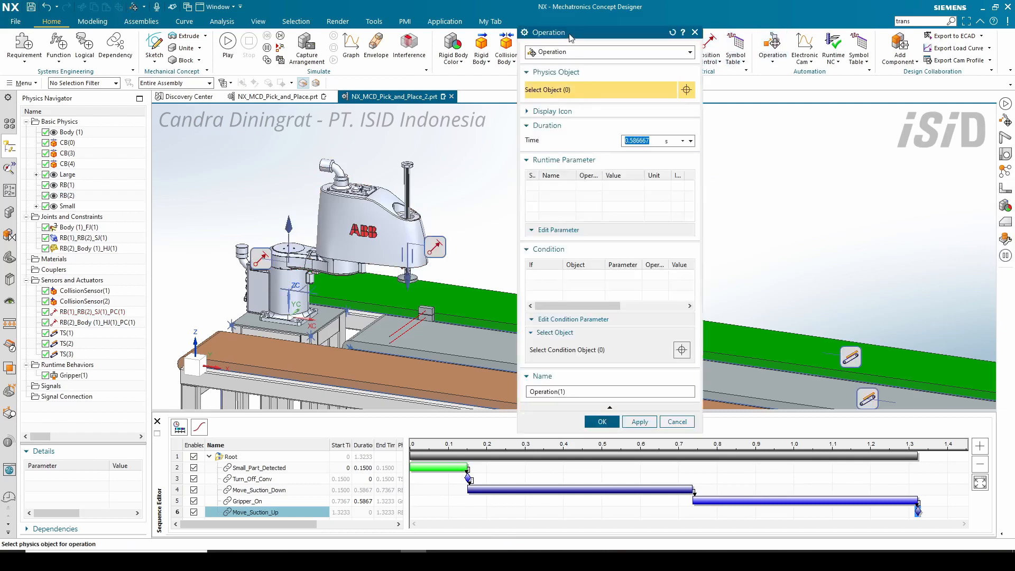
drag(571, 37, 587, 48)
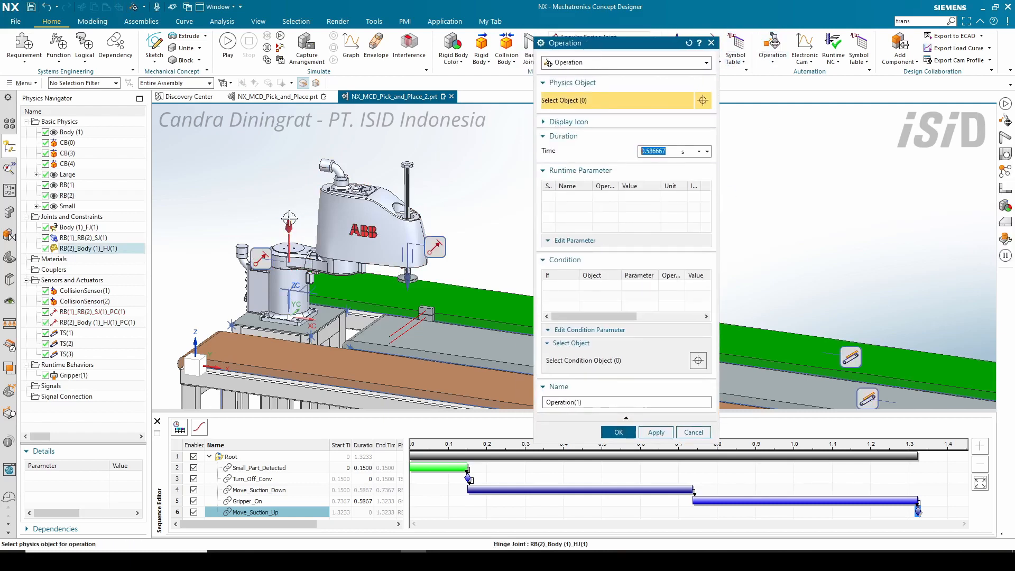
click(261, 259)
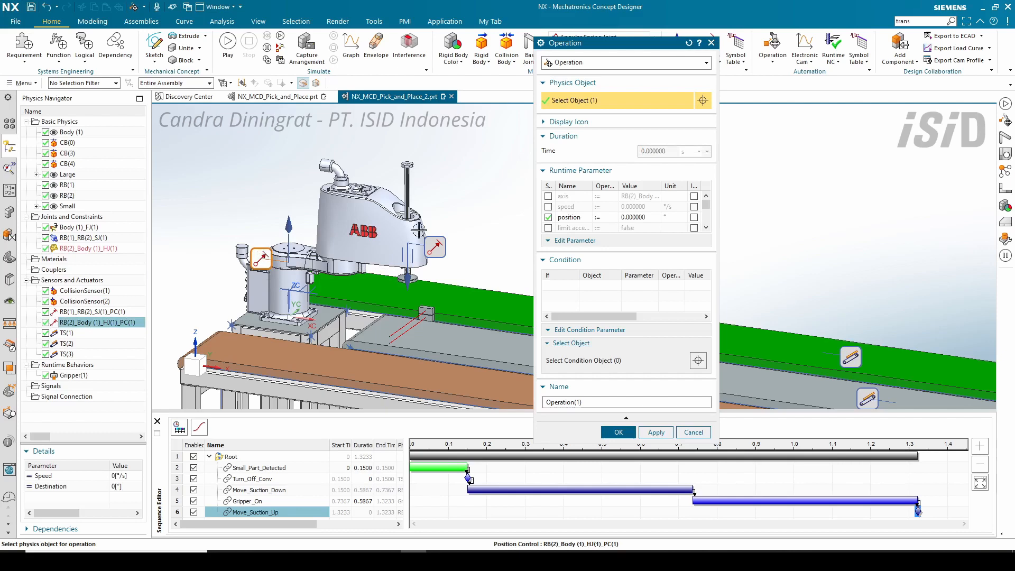
Step: Set the hinge operation's position to 90° and its speed to 100 °/s as runtime parameters
click(564, 208)
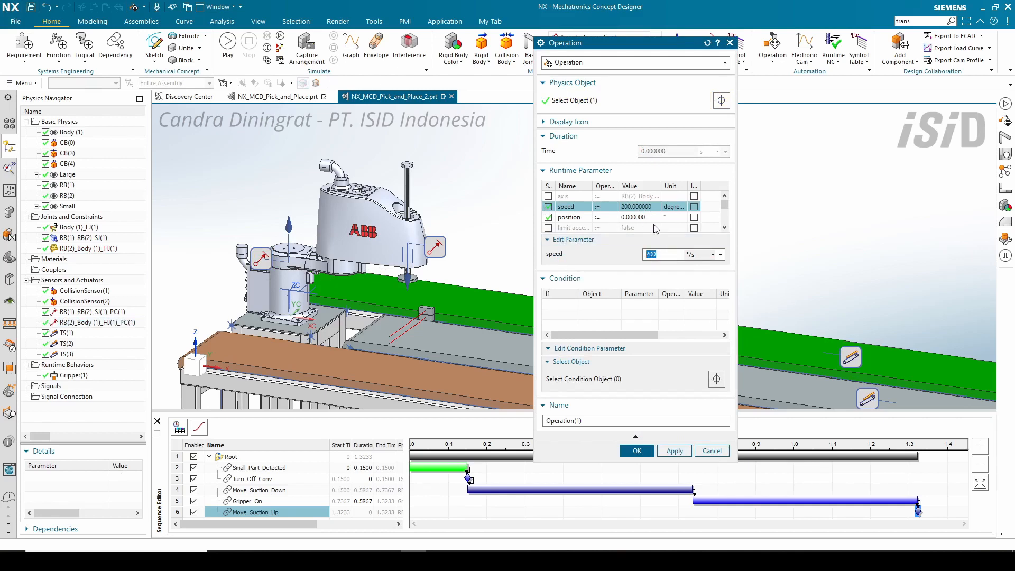
click(637, 217)
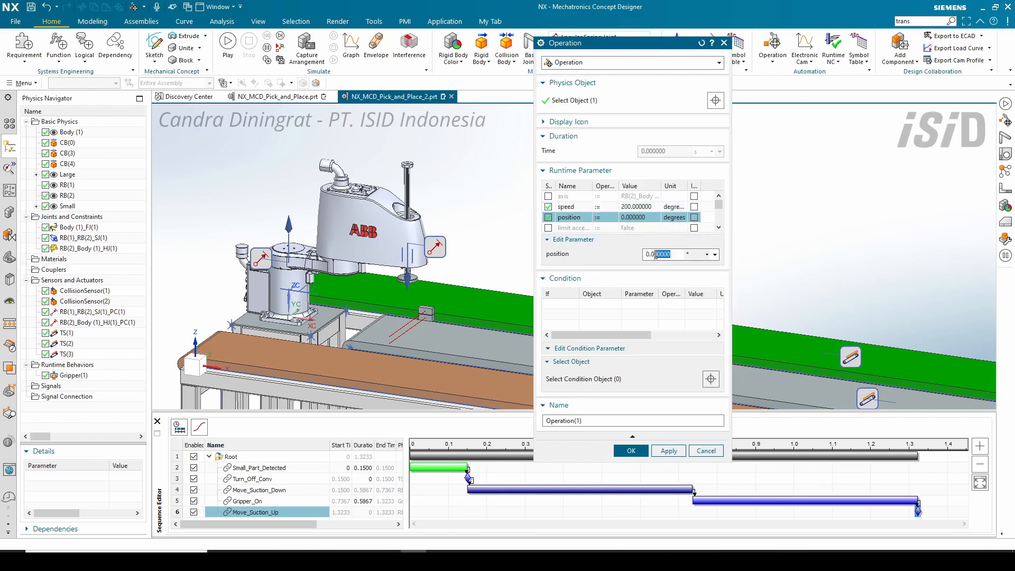
text(90)
click(627, 208)
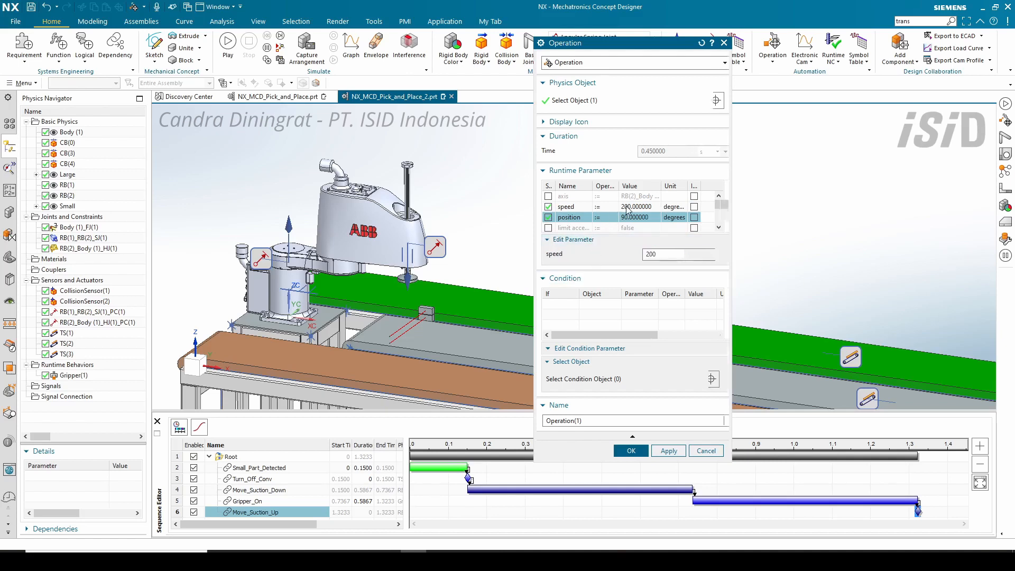
text(100)
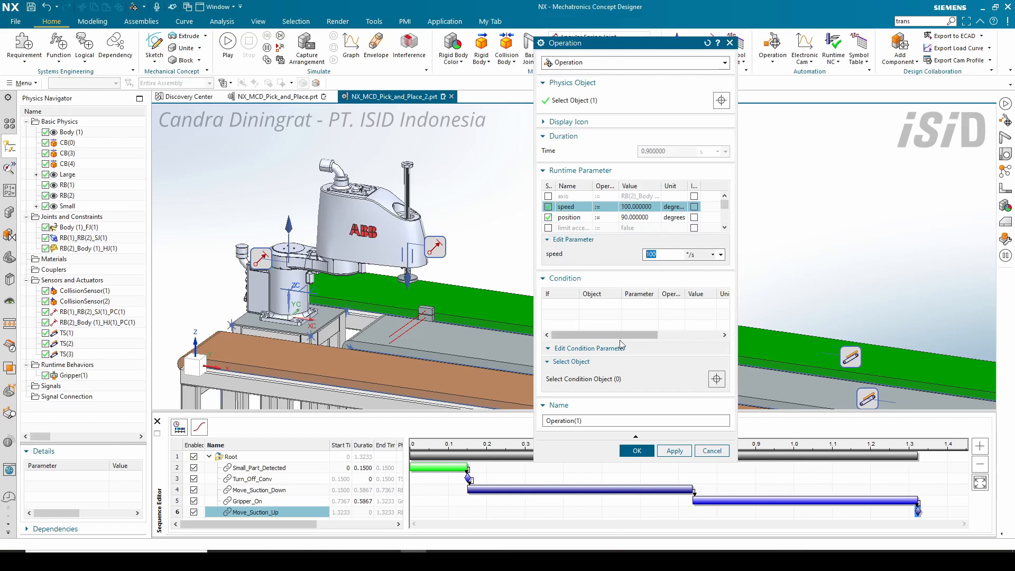
Step: Name the operation Rotate_Robot_to_90, create it and link Move_Suction_Up to it
drag(593, 421, 518, 411)
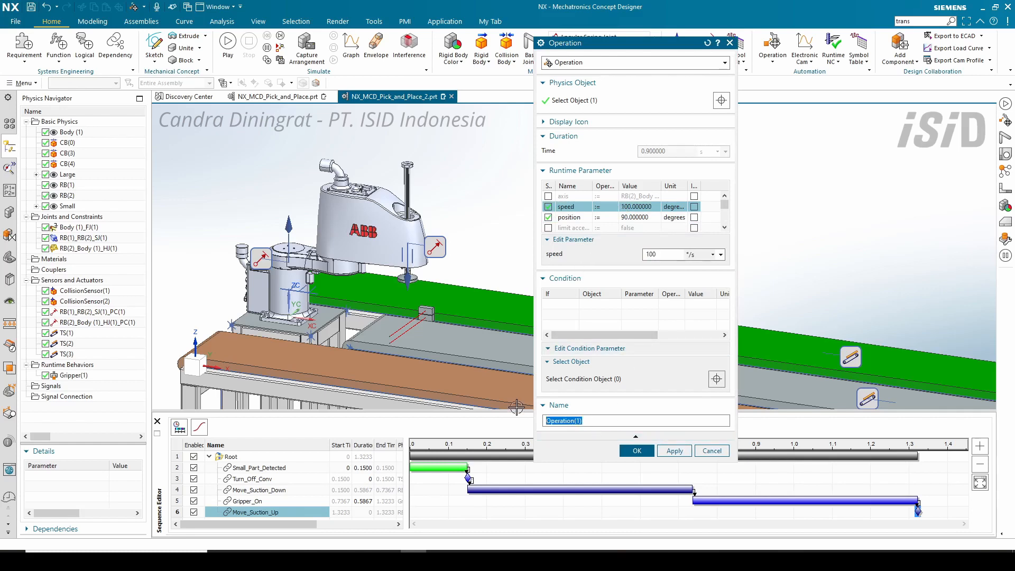
text(Rotate_Robot_to_90)
click(637, 450)
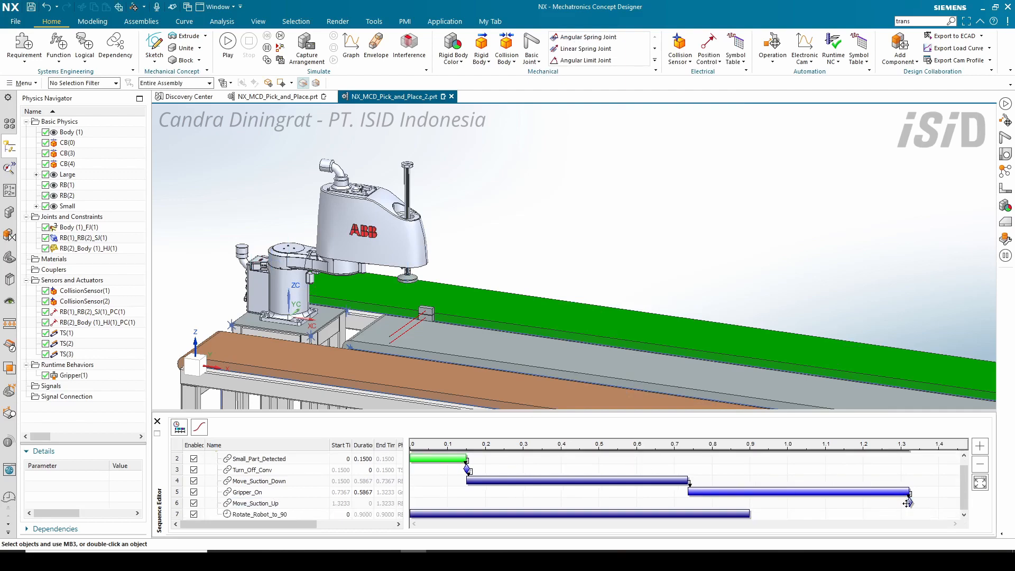
drag(910, 505, 696, 512)
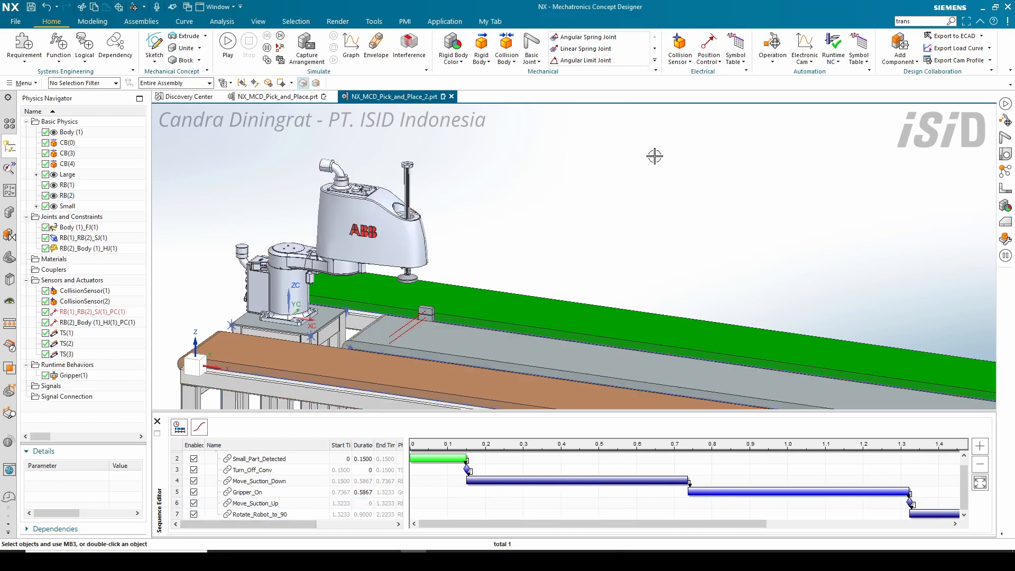
Step: Start another operation on the middle conveyor's transport surface TS(1) and include its active parameter as true
scroll(494, 243, down, 4)
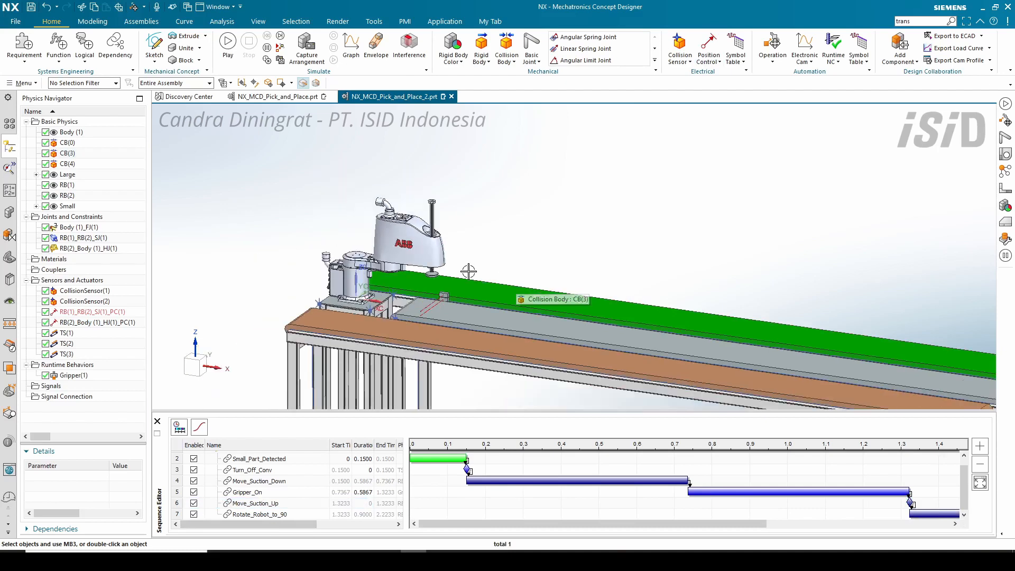
scroll(466, 271, down, 2)
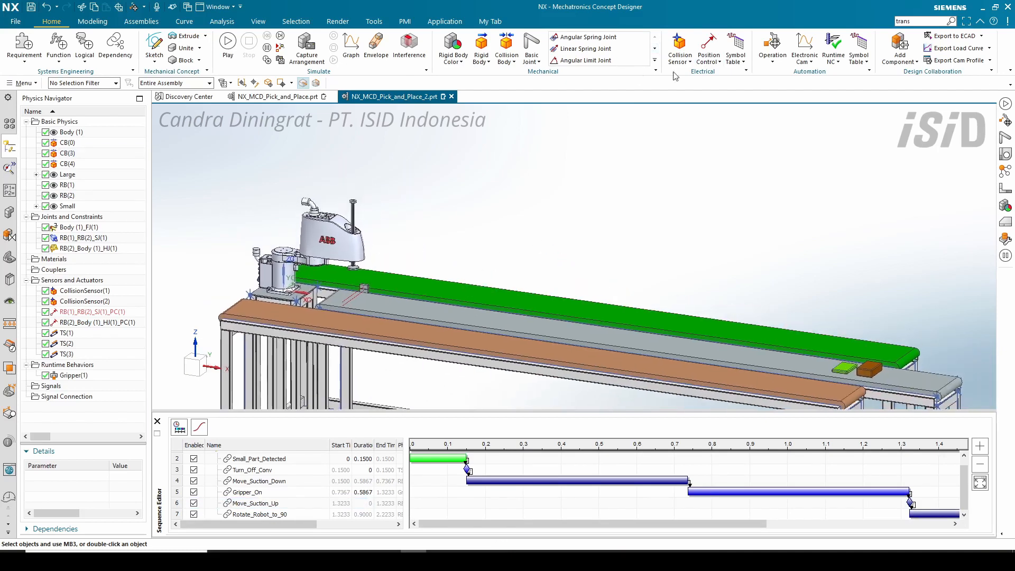
click(772, 45)
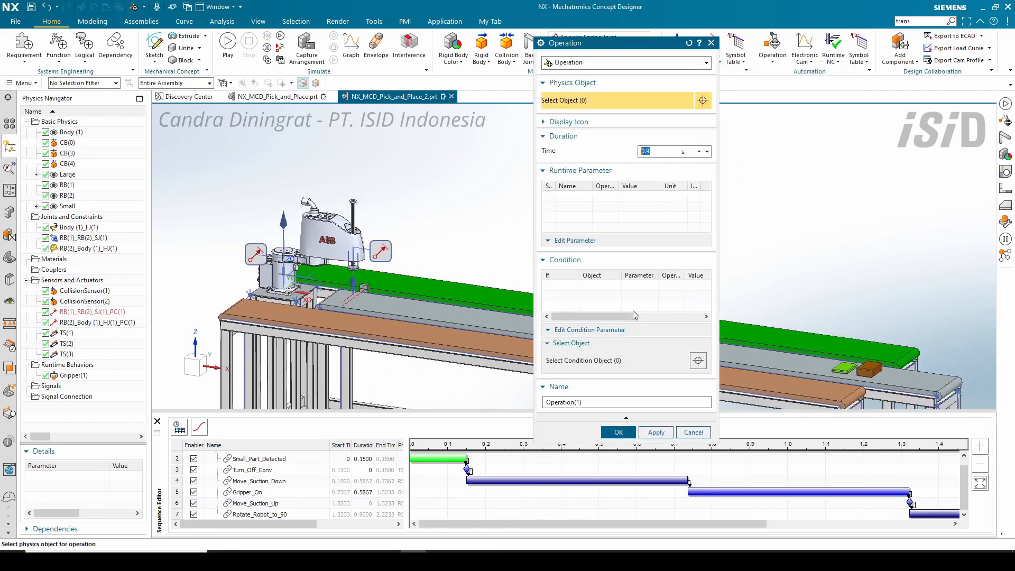
drag(608, 49, 227, 53)
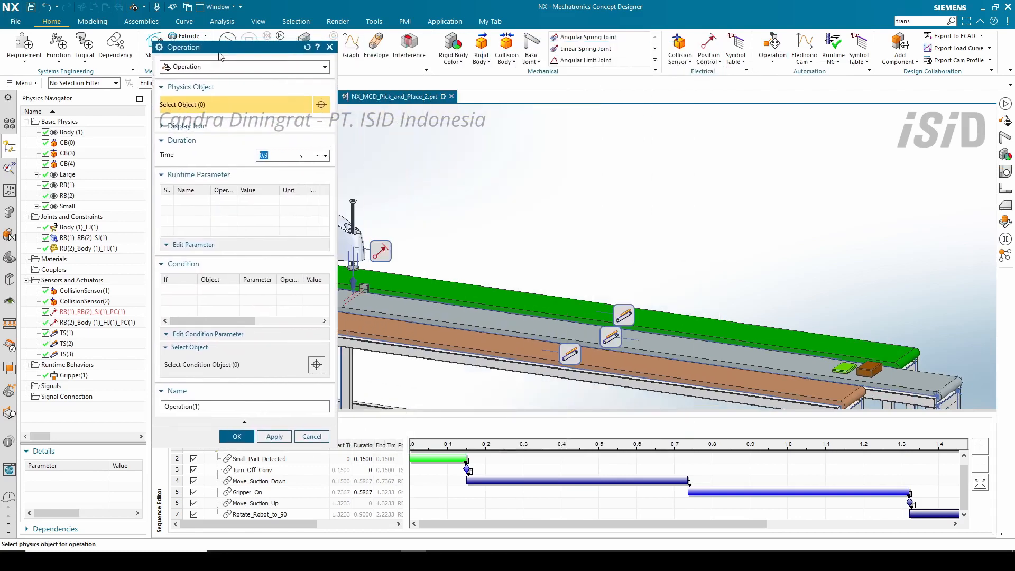
click(611, 337)
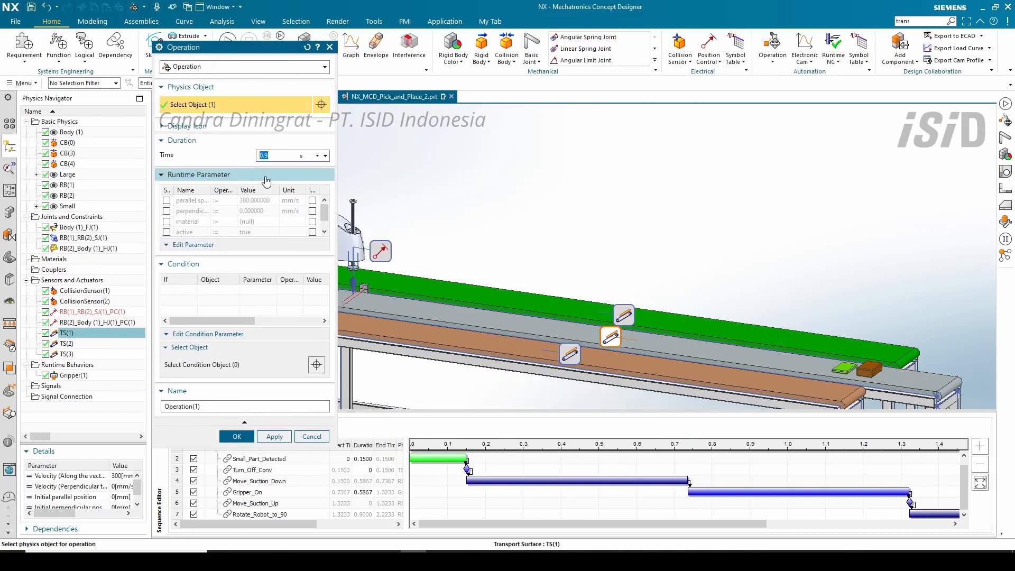
click(169, 233)
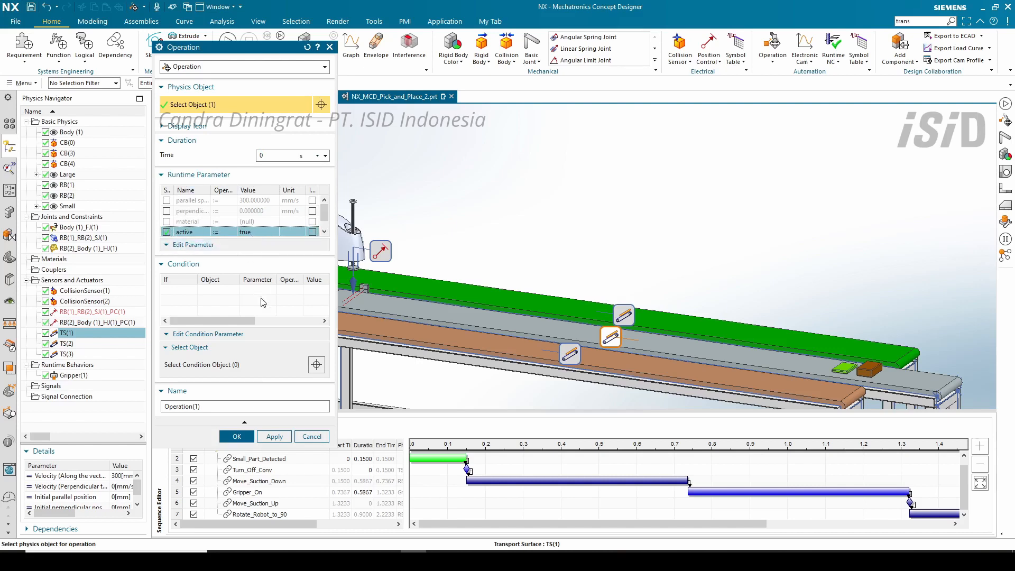
Step: Name the conveyor operation Turn_On_Conv and create it
click(241, 407)
double_click(240, 406)
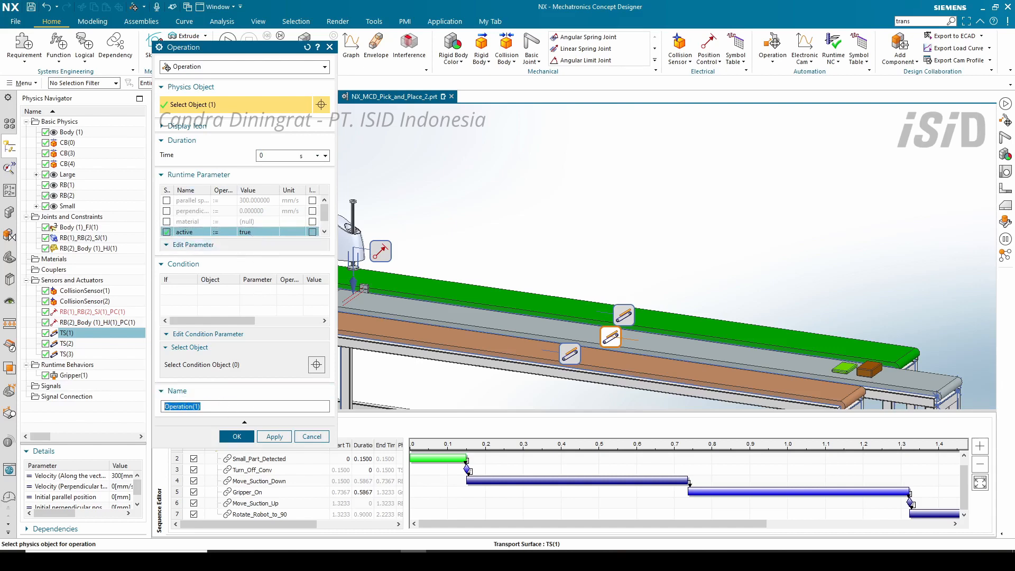
text(Turn_On_Conv)
click(236, 437)
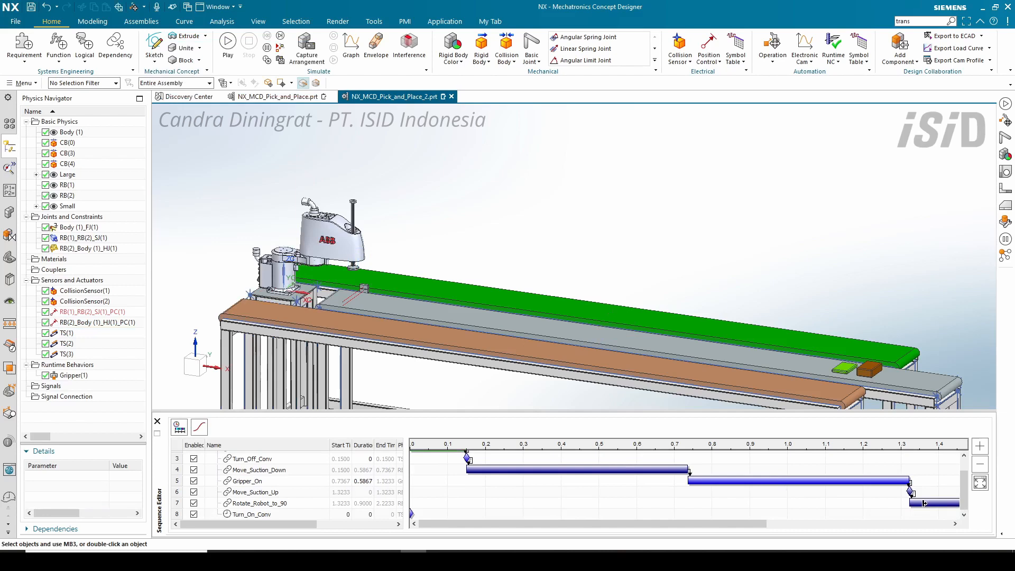
drag(925, 504, 417, 520)
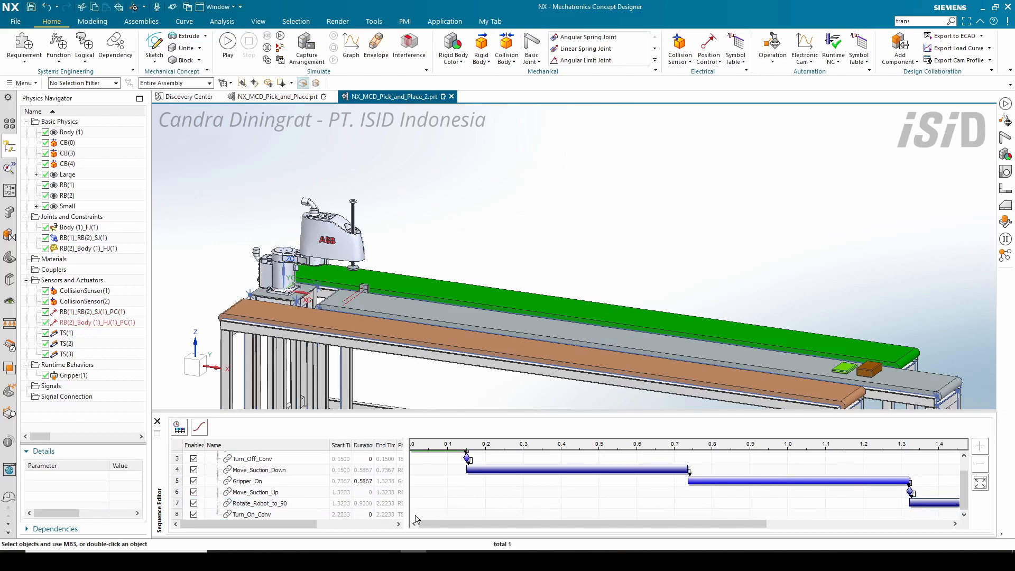
drag(601, 522, 553, 536)
scroll(831, 482, up, 1)
scroll(749, 518, down, 1)
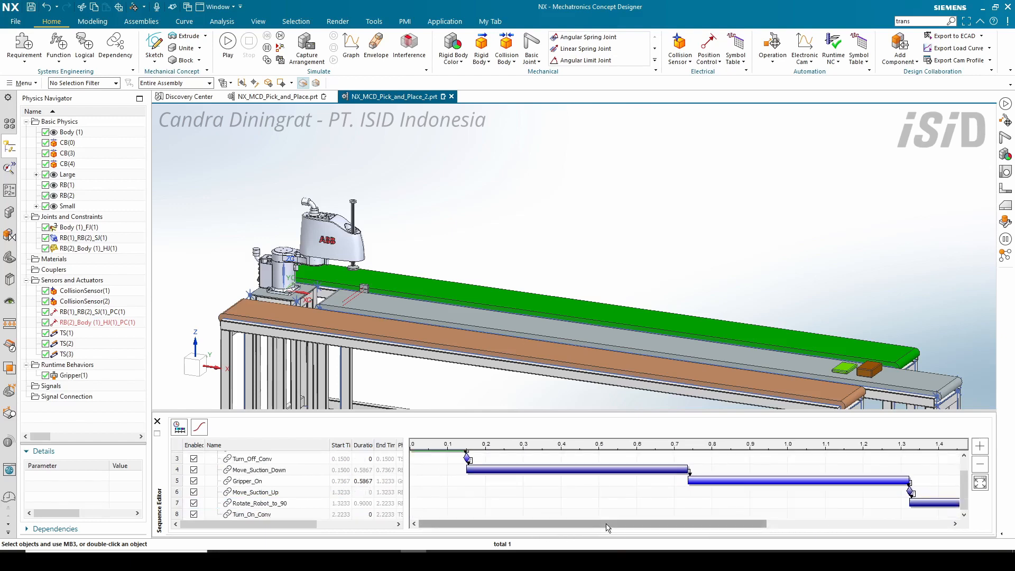
drag(606, 524, 619, 524)
click(986, 483)
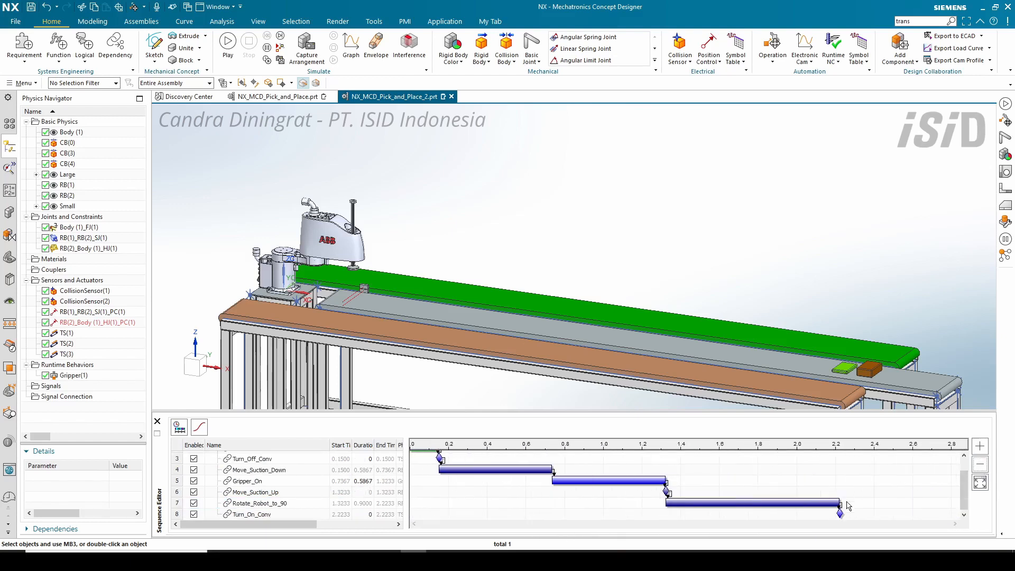
right_click(842, 507)
click(874, 524)
Step: Link Move_Suction_Up to Turn_On_Conv so the conveyor restarts when the suction rises
drag(667, 492, 674, 516)
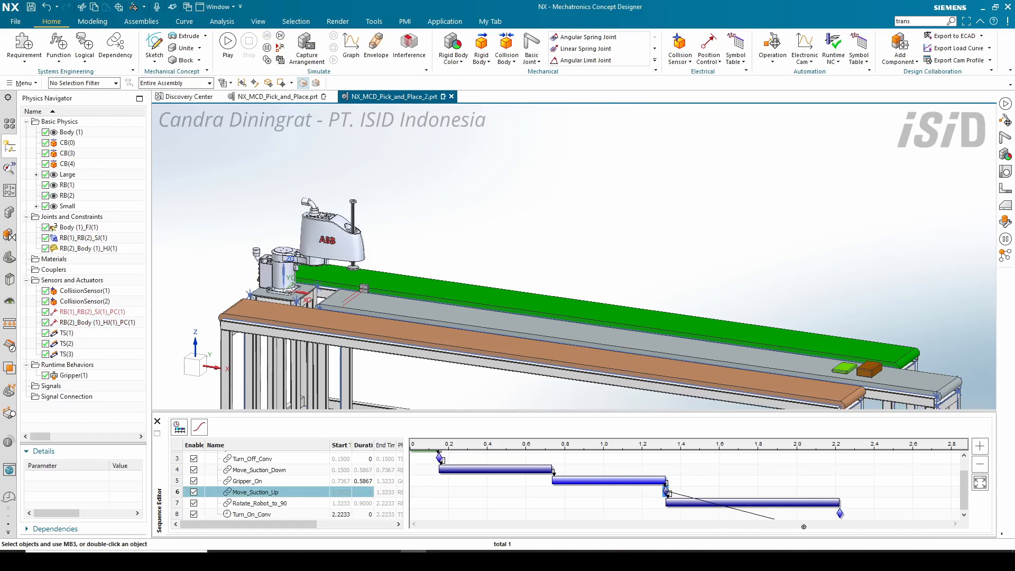
mouse_move(811, 527)
mouse_down()
mouse_move(848, 522)
mouse_move(497, 525)
mouse_move(840, 516)
mouse_up()
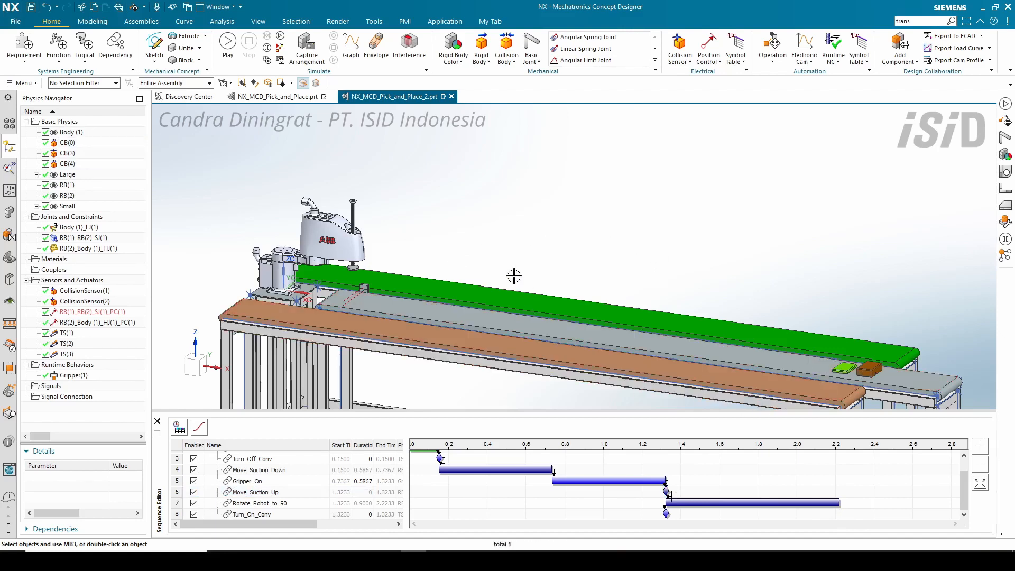
Step: Run the simulation to check gripping, lifting, rotation and conveyor restart for the small part, and stop it
mouse_move(514, 277)
middle_down()
mouse_move(503, 217)
mouse_move(514, 262)
middle_up()
scroll(500, 235, up, 1)
scroll(514, 261, down, 3)
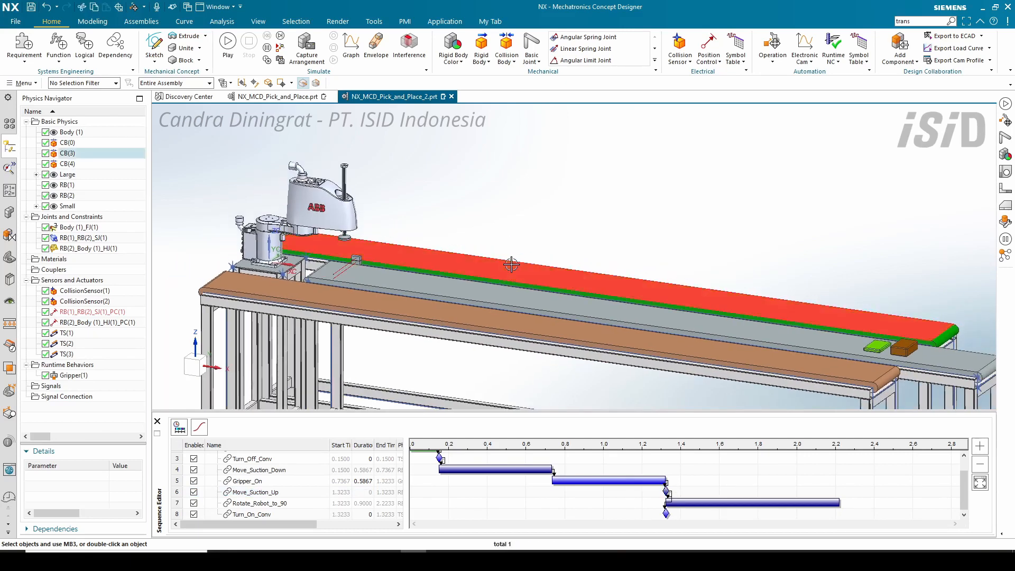
click(228, 43)
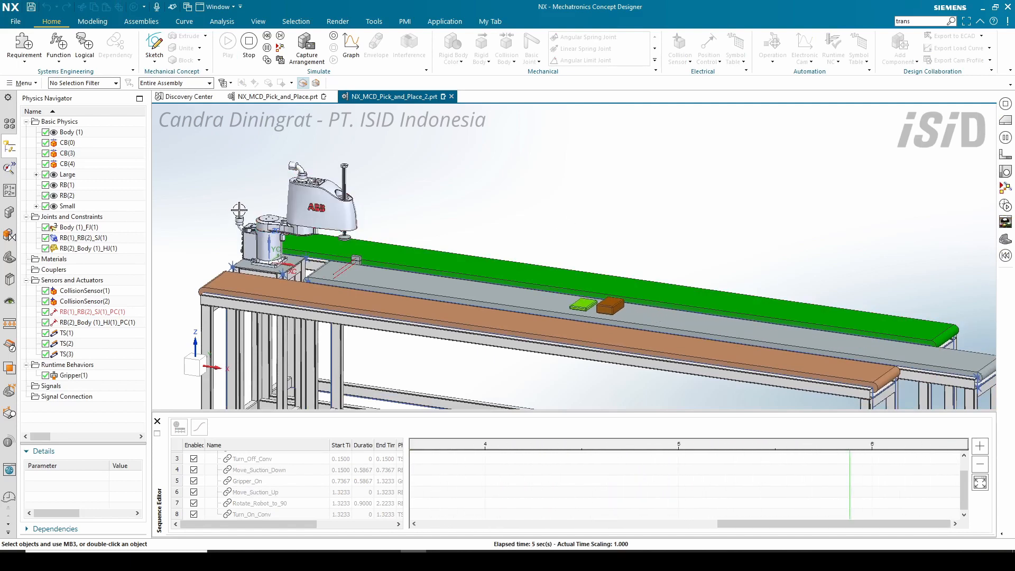
shift+middle_drag(356, 241, 378, 255)
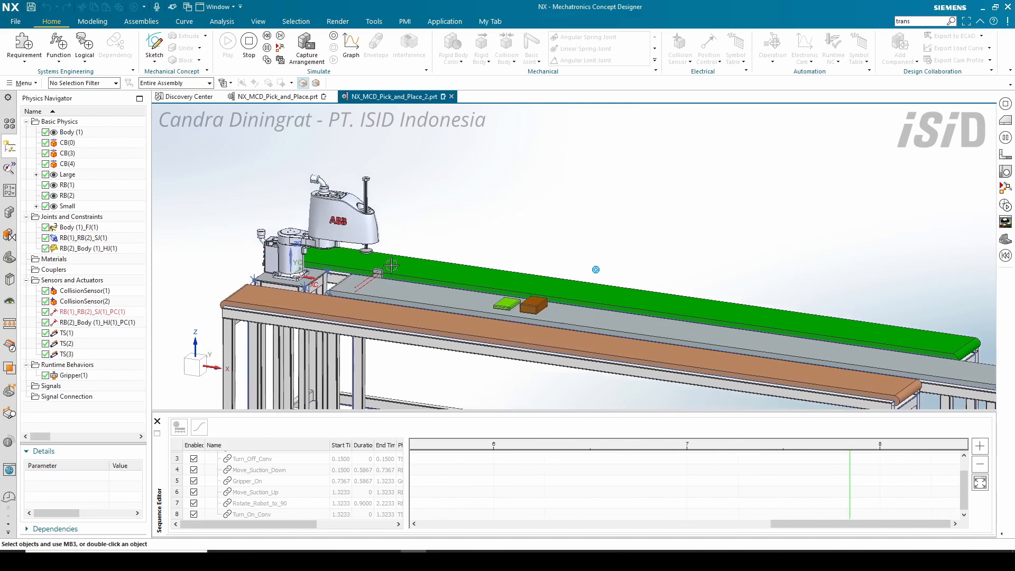
scroll(389, 252, up, 1)
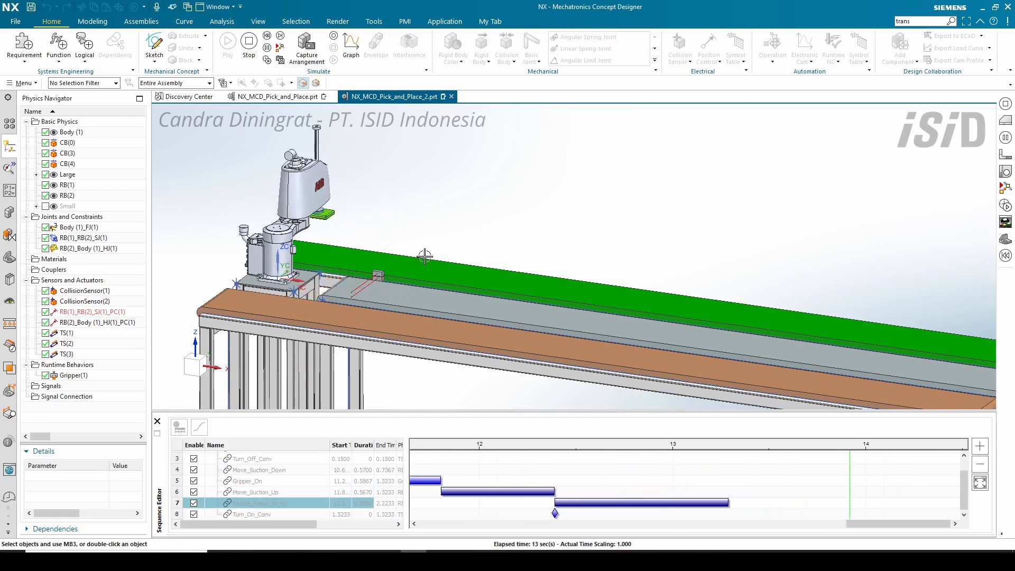
shift+middle_drag(662, 321, 631, 308)
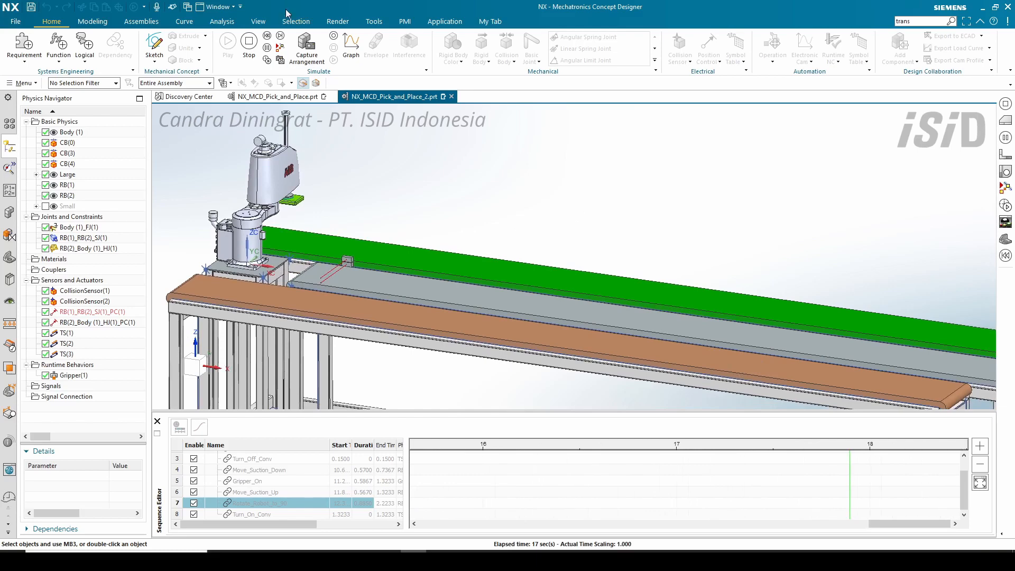
click(249, 43)
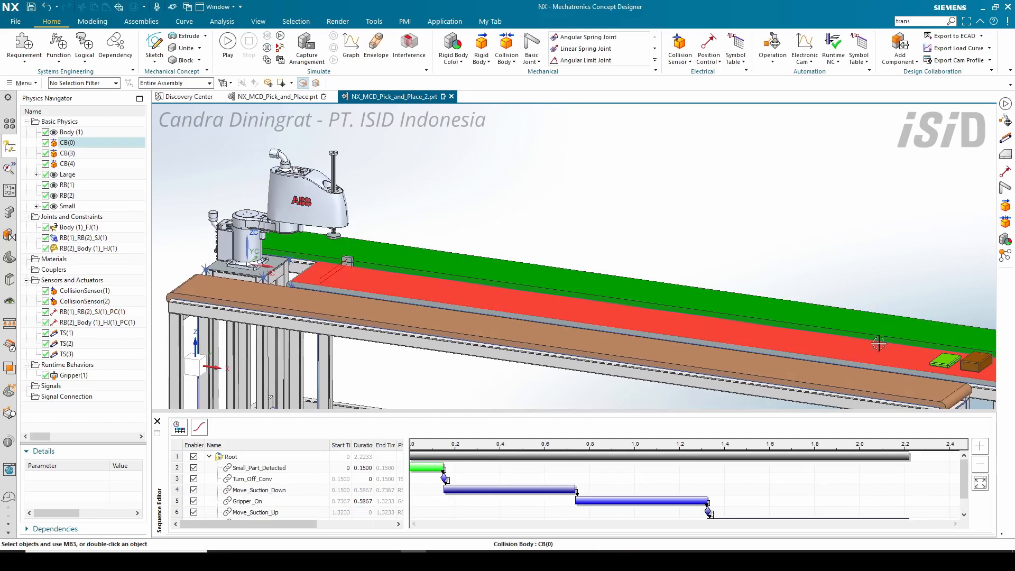
Step: Review the operations in the sequence and their physics objects, including Turn_On_Conv and Rotate_Robot_to_90
shift+middle_drag(787, 335, 733, 319)
click(371, 525)
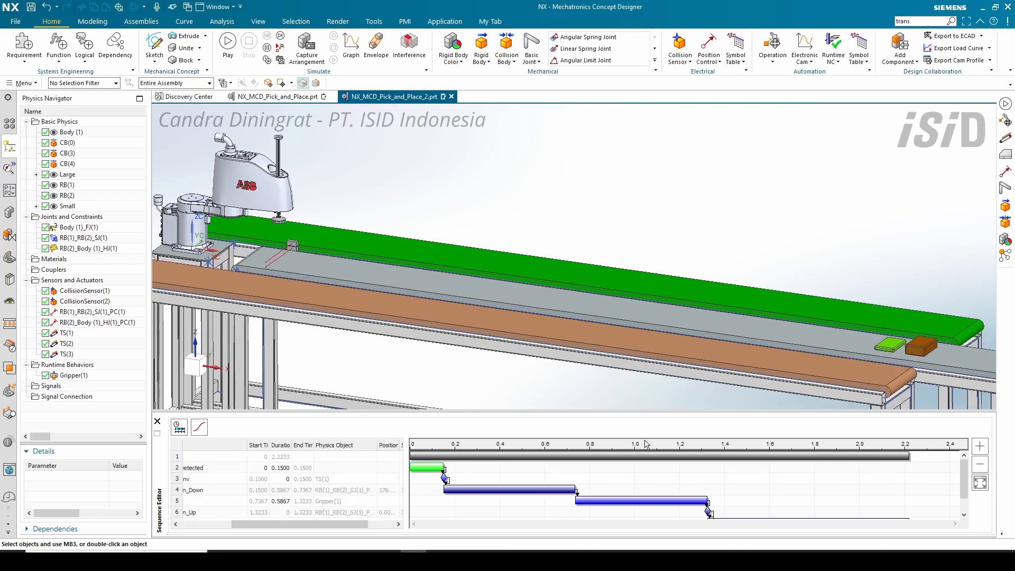
scroll(527, 480, down, 1)
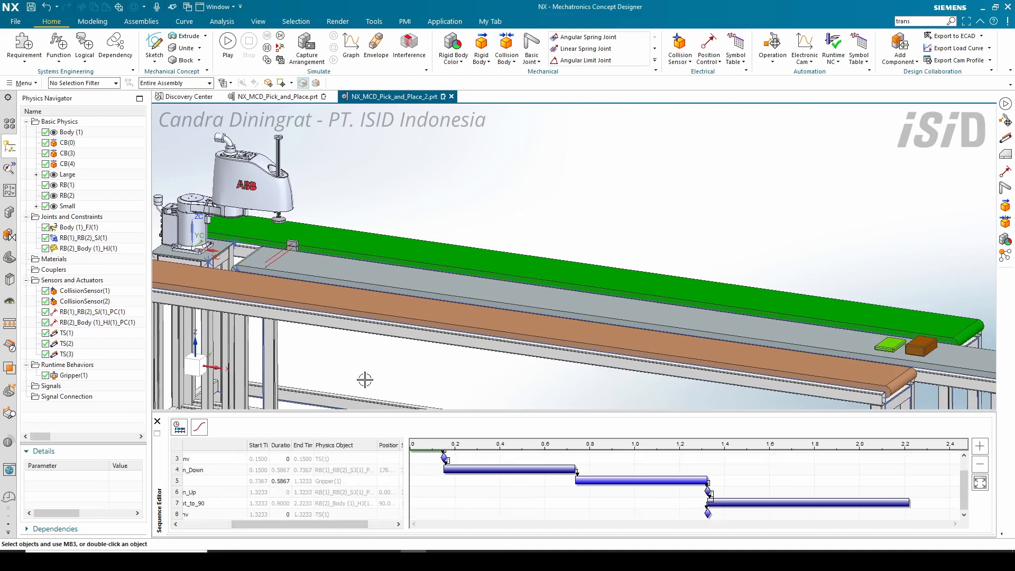
shift+middle_drag(380, 301, 440, 312)
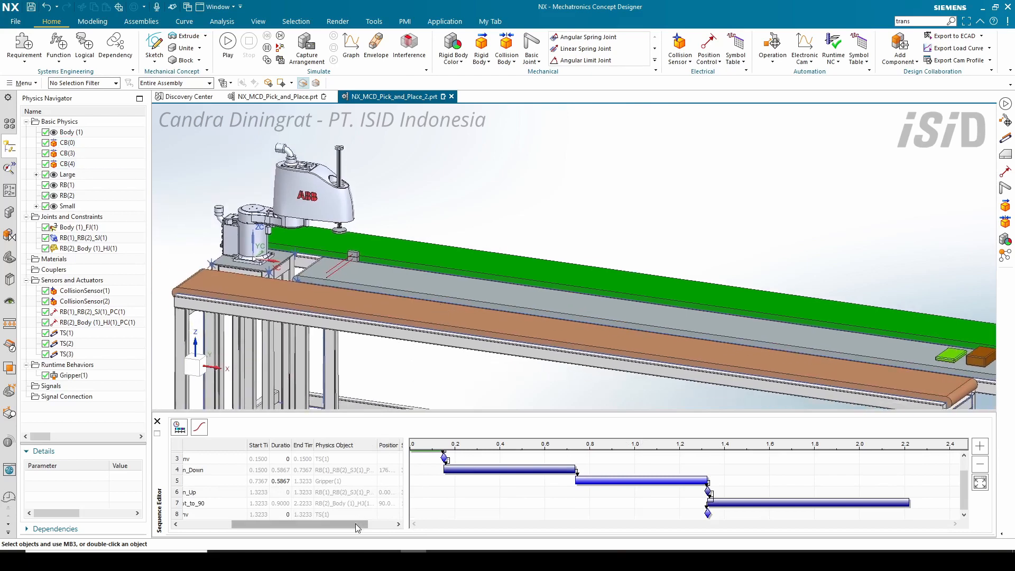
drag(357, 528, 324, 527)
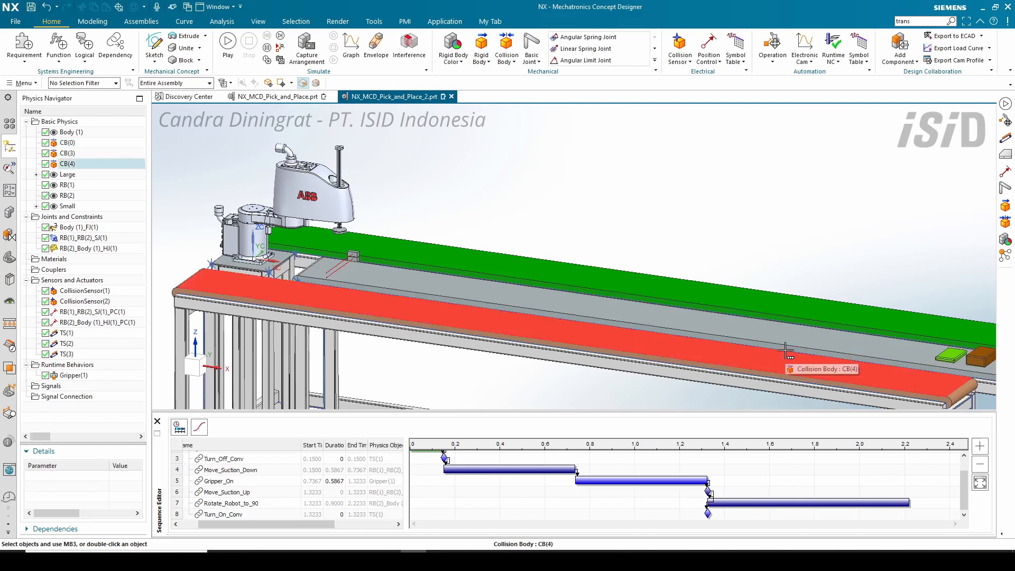
middle_drag(494, 366, 465, 348)
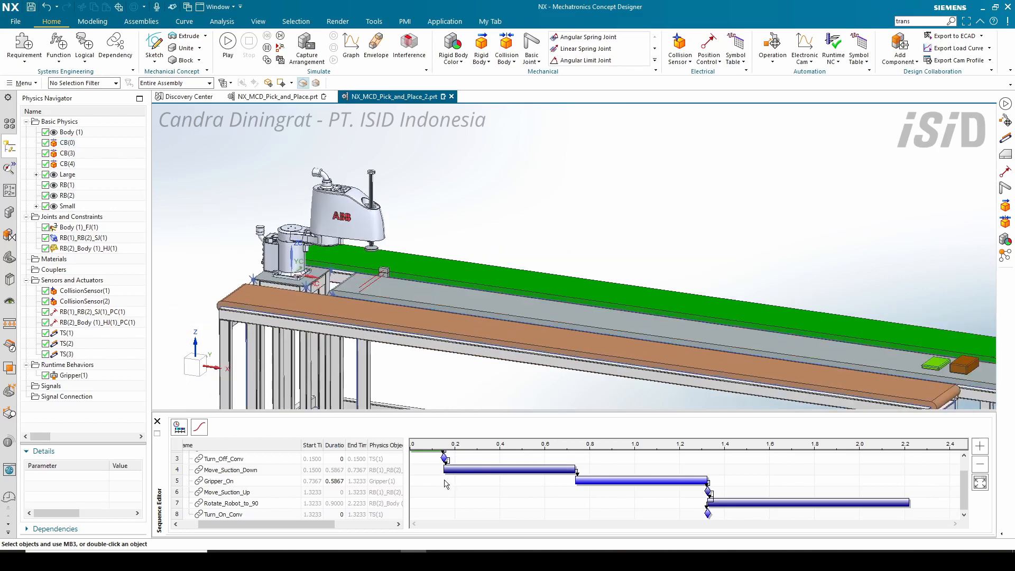
click(249, 517)
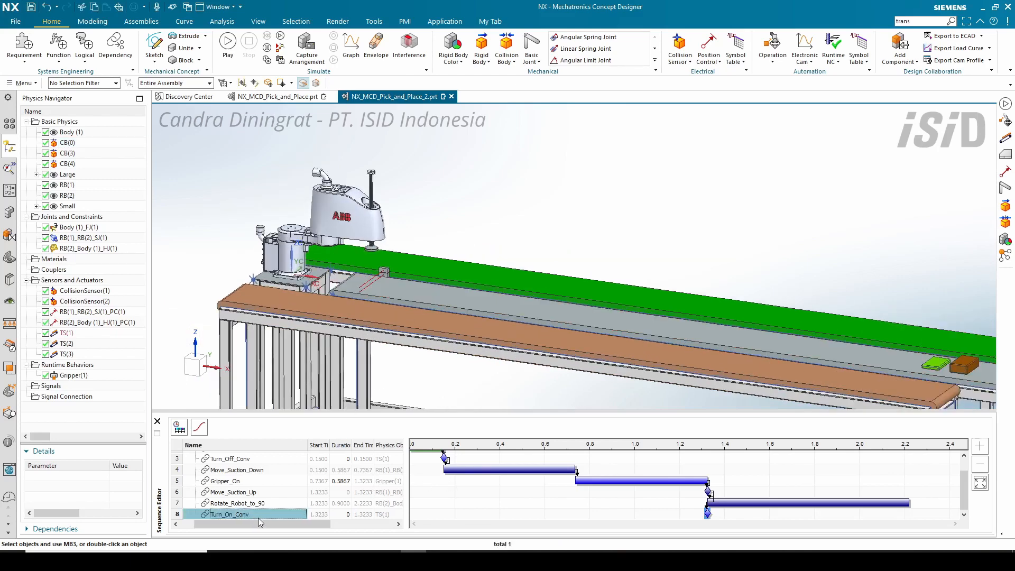
click(270, 503)
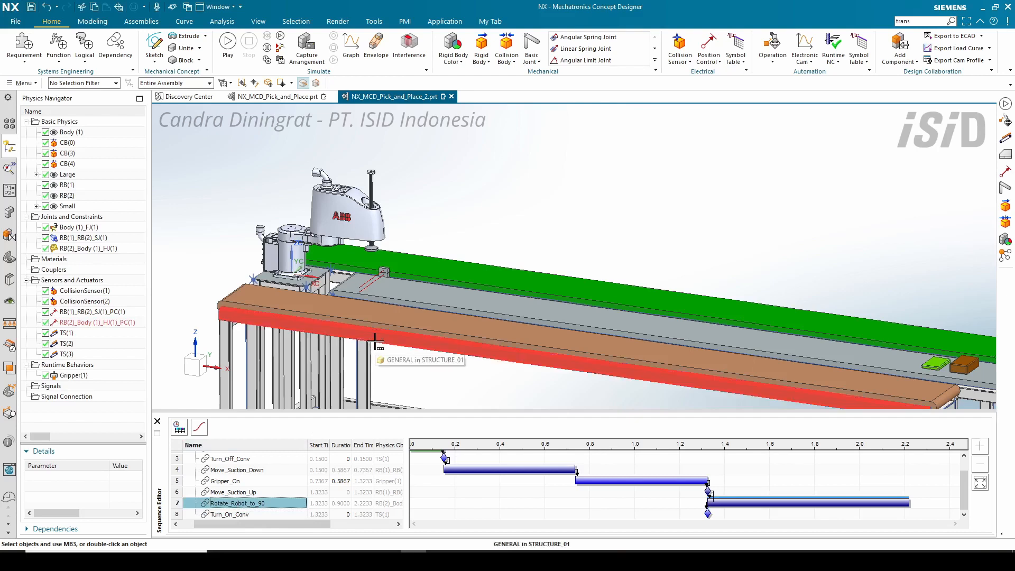
Step: Copy the Move_Suction_Down operation and paste it after Turn_On_Conv in the sequence
click(245, 474)
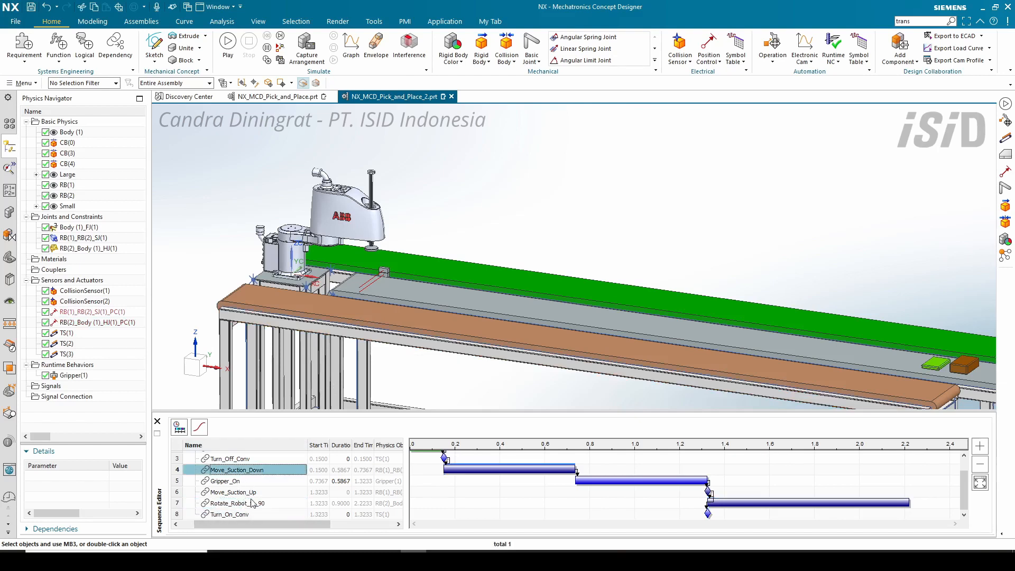
right_click(251, 472)
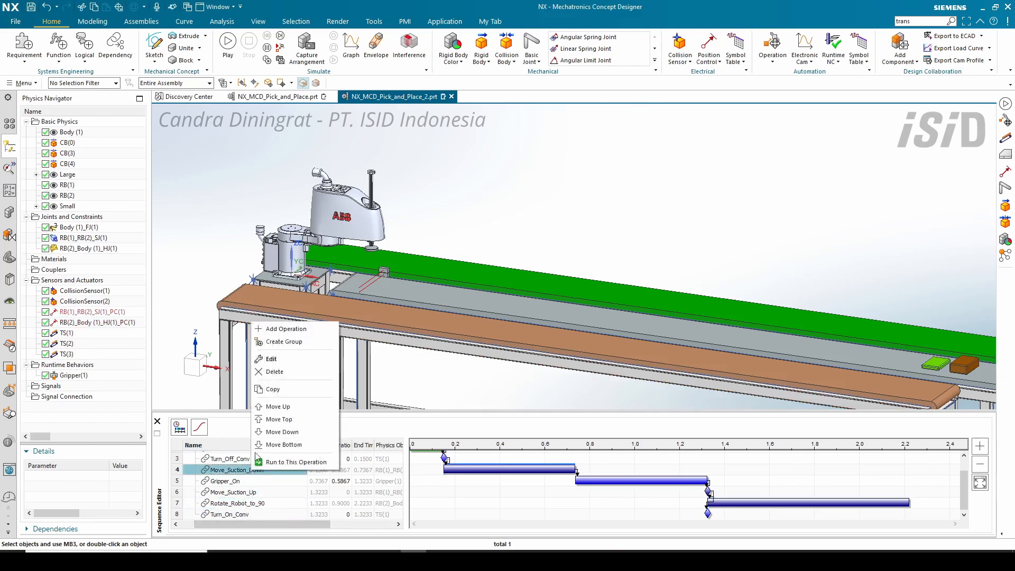
click(274, 392)
right_click(246, 517)
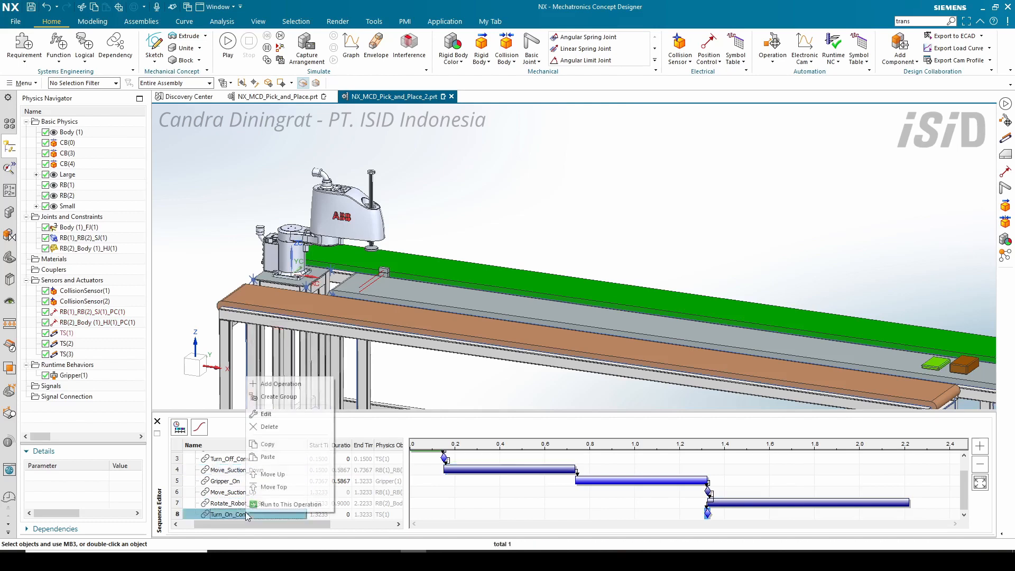
click(273, 465)
mouse_move(208, 524)
mouse_down()
mouse_move(270, 523)
mouse_move(213, 525)
mouse_up()
scroll(259, 510, up, 2)
scroll(260, 505, down, 2)
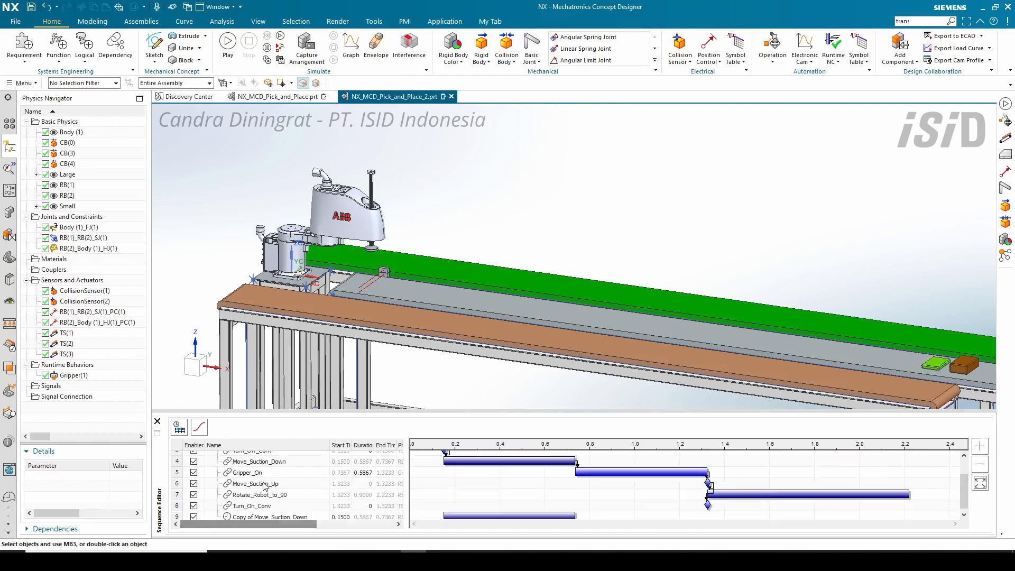
Step: Link Rotate_Robot_to_90 to Copy of Move_Suction_Down so the suction lowers after the rotation
click(267, 515)
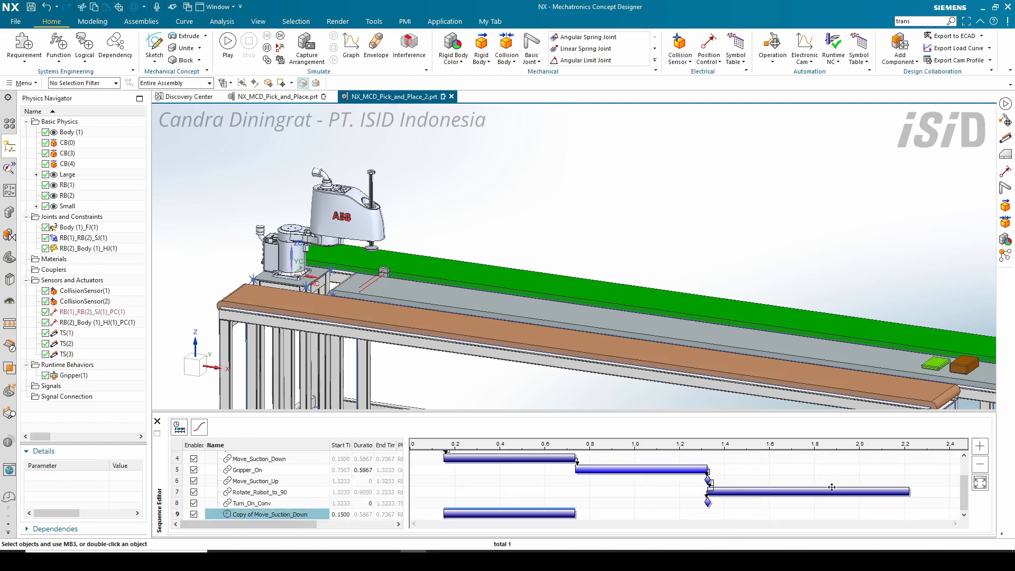
drag(825, 489, 517, 512)
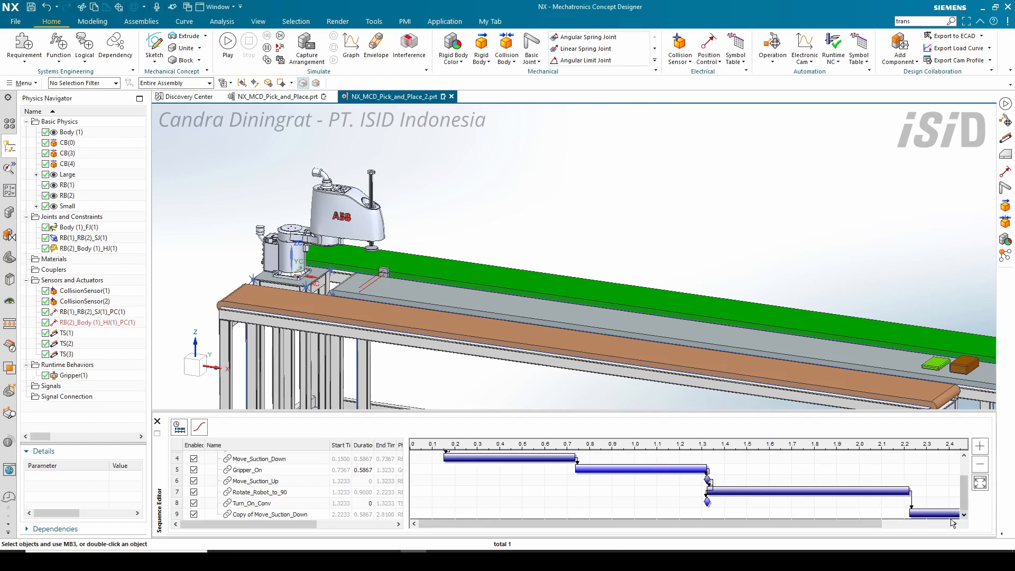
click(249, 475)
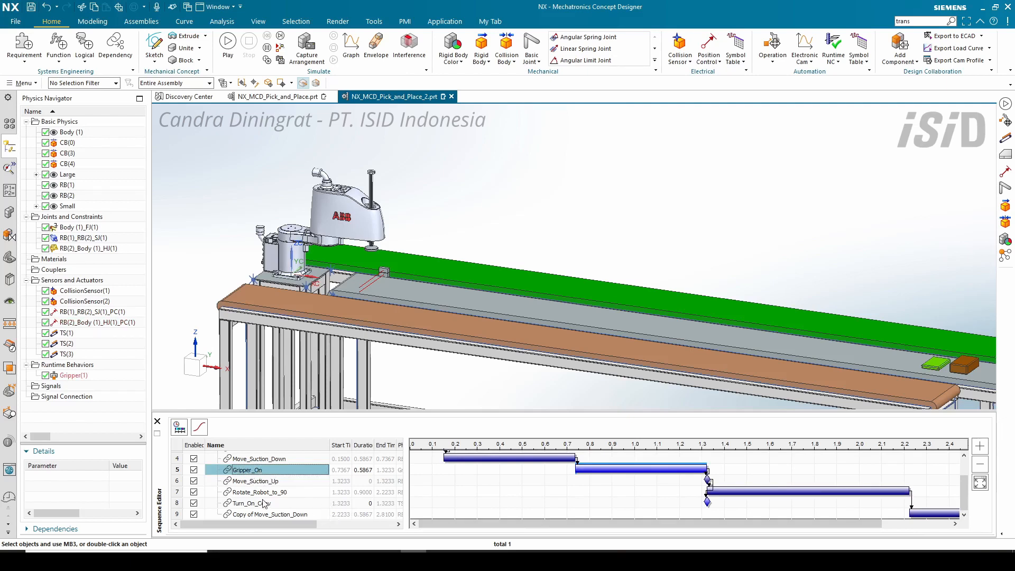
Step: Reduce the target position of Copy of Move_Suction_Down so the move takes 0.58 s
double_click(271, 517)
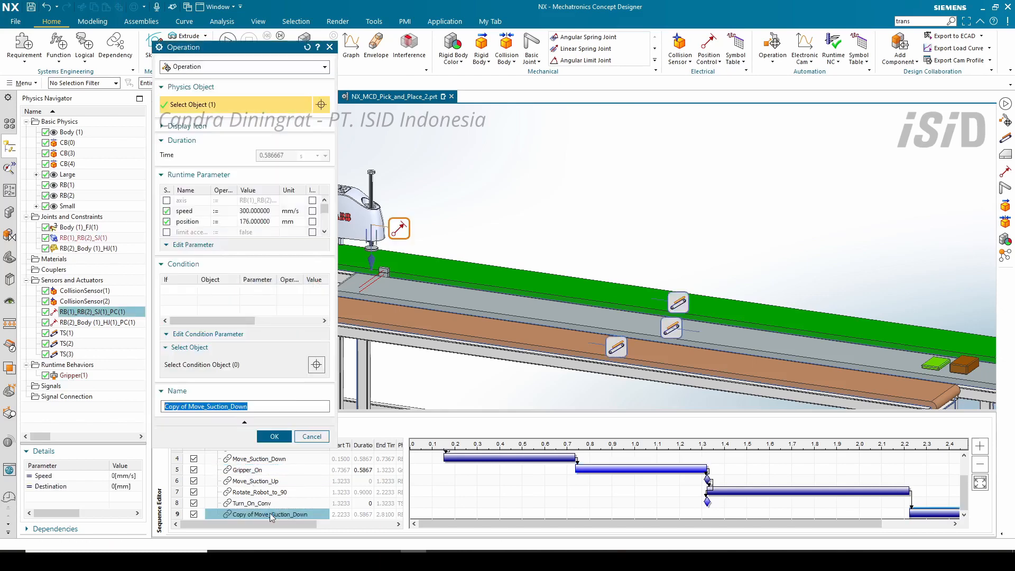
drag(213, 50, 651, 64)
click(697, 236)
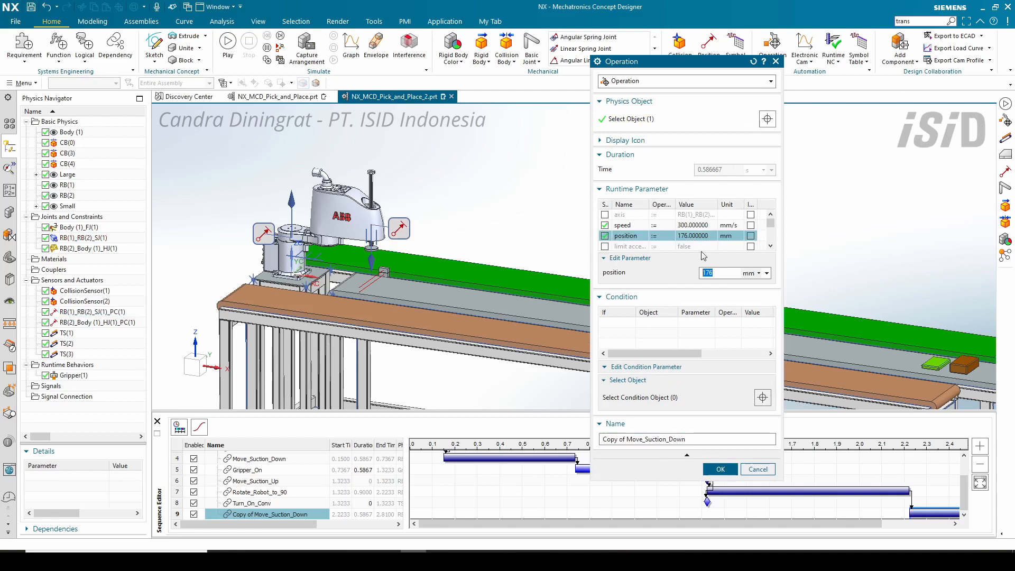
click(722, 274)
click(720, 469)
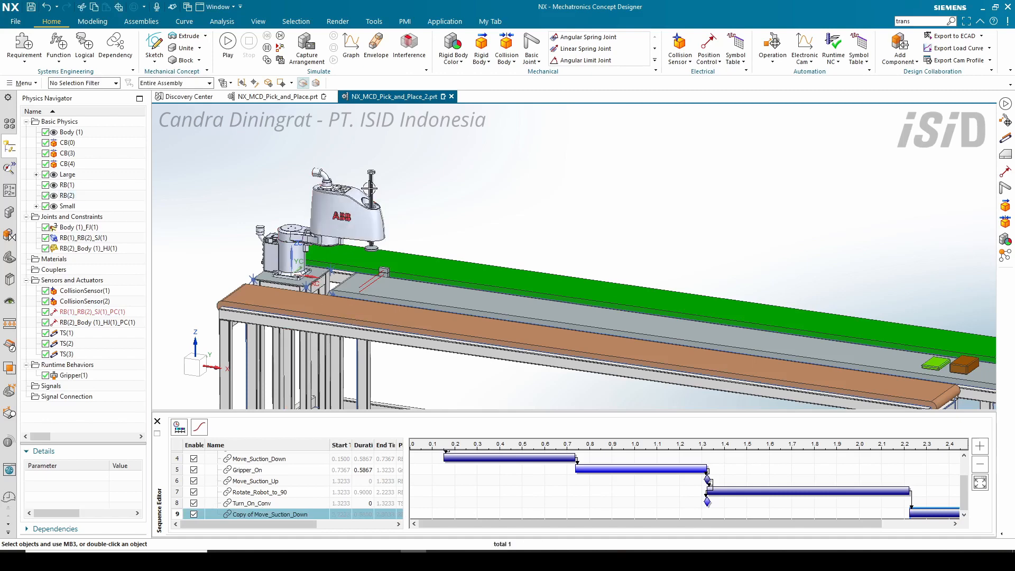
Step: Copy the Gripper_On operation and paste it after Copy of Move_Suction_Down
scroll(328, 245, up, 2)
middle_drag(328, 245, 350, 179)
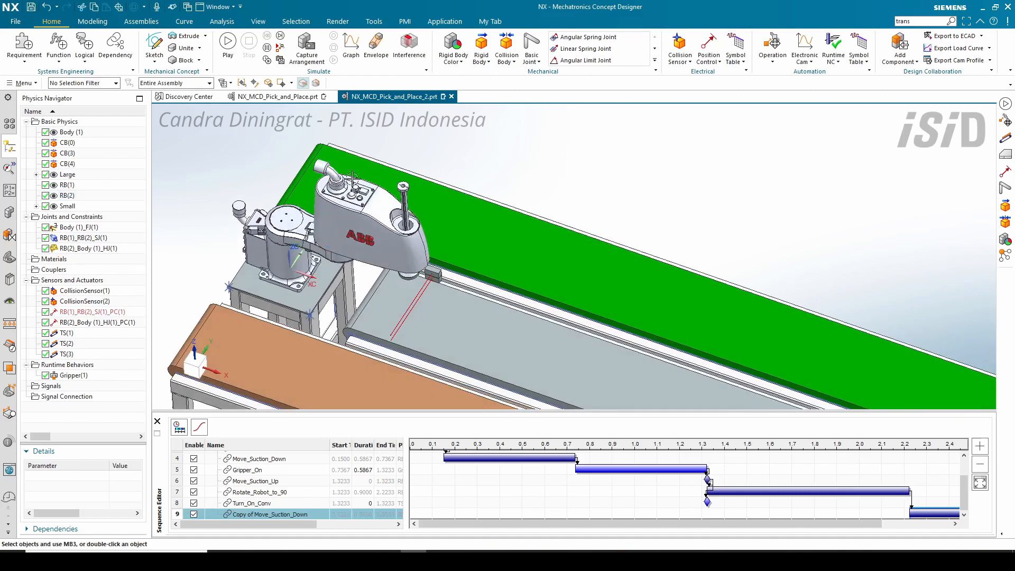
scroll(350, 156, down, 3)
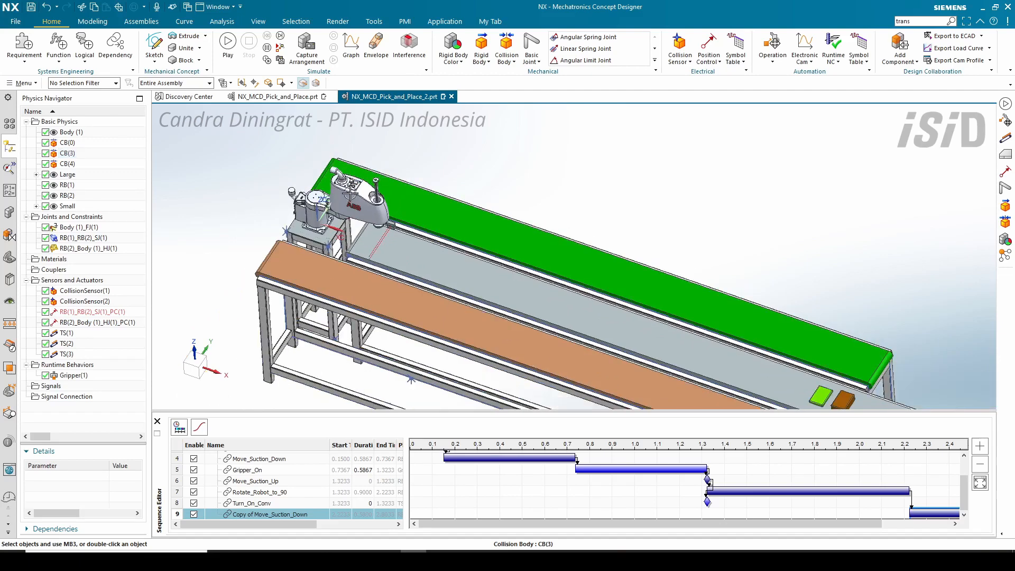
middle_drag(270, 349, 285, 310)
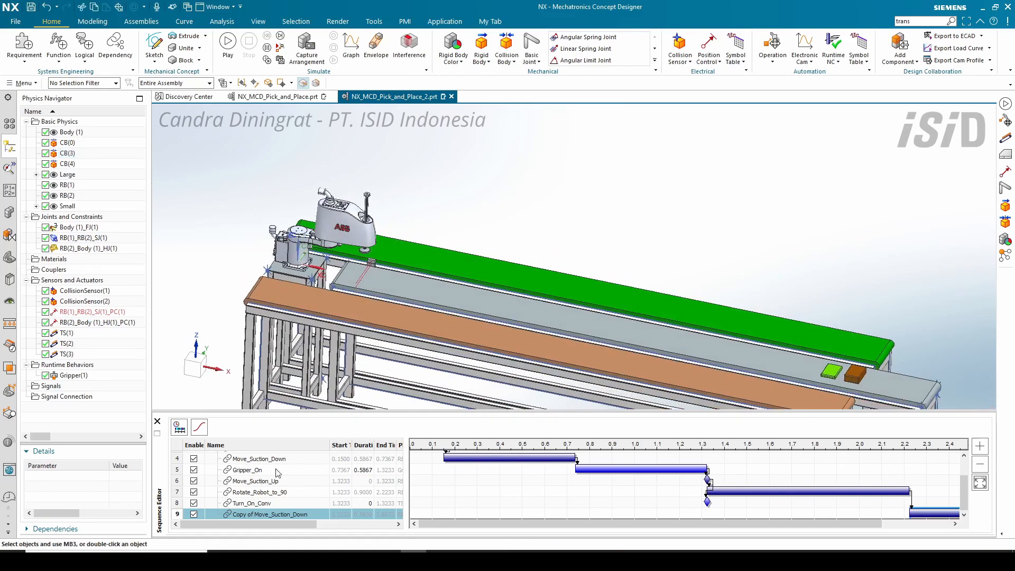
click(251, 471)
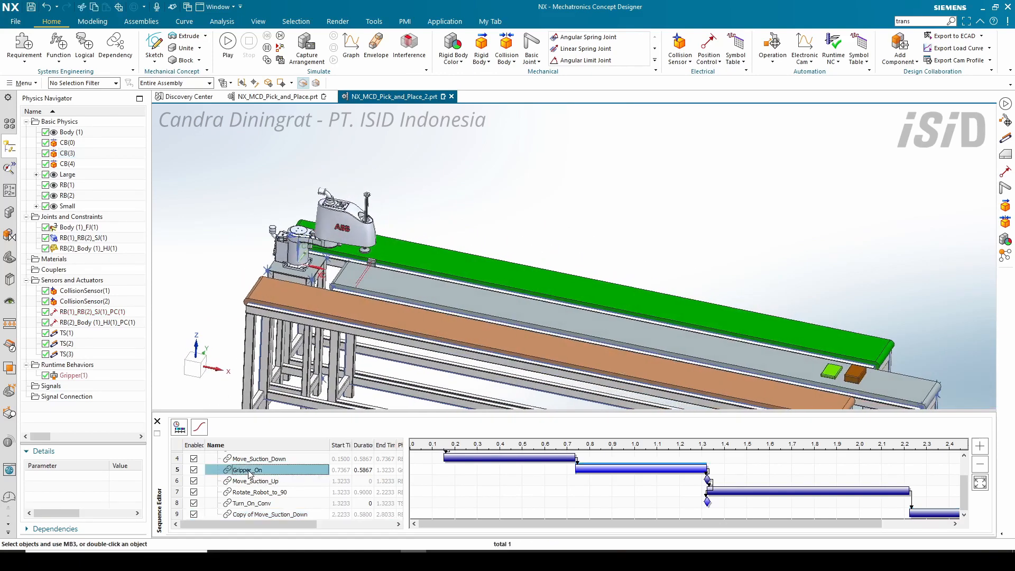
right_click(251, 474)
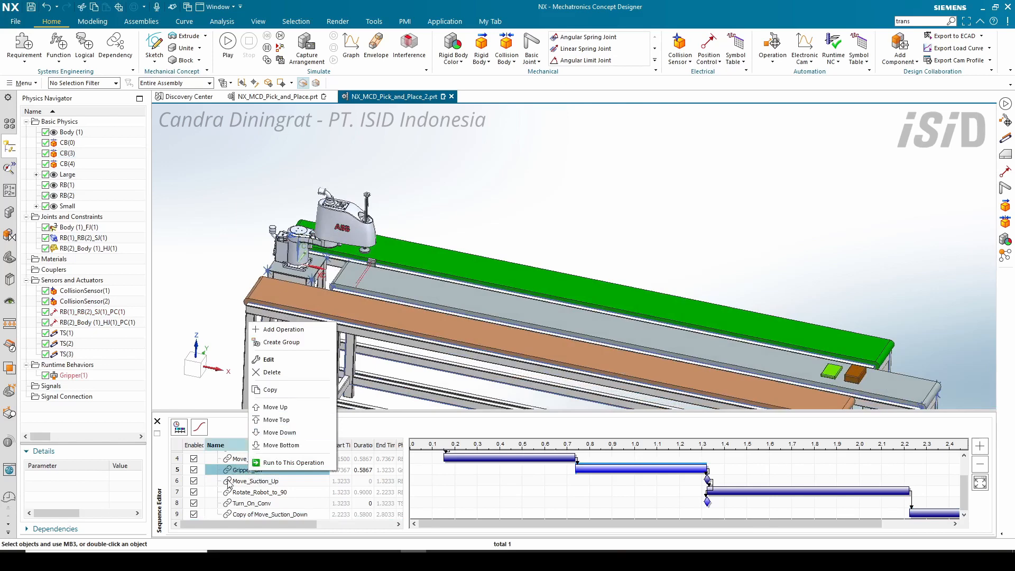
click(271, 392)
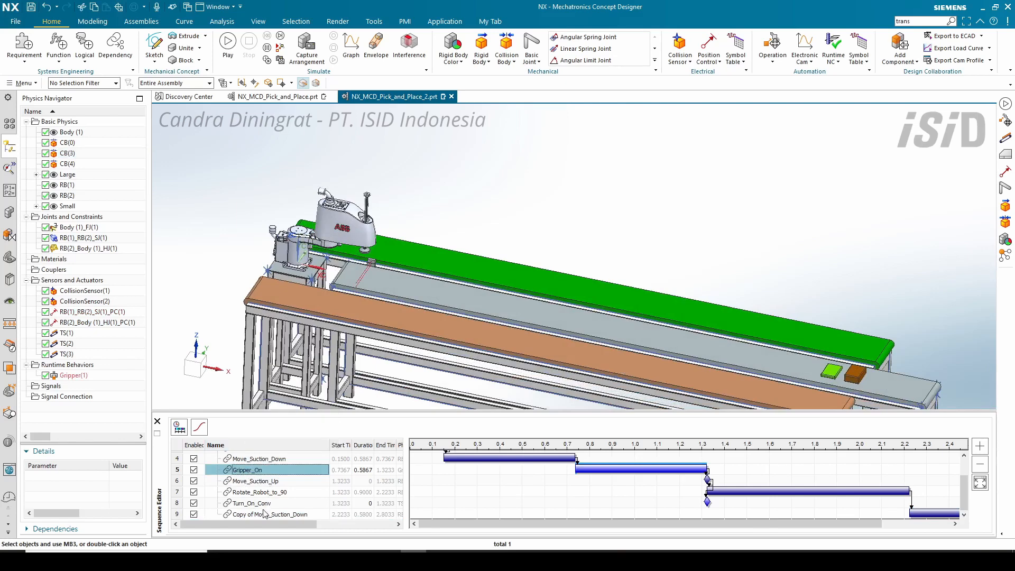
click(265, 514)
right_click(265, 514)
click(294, 460)
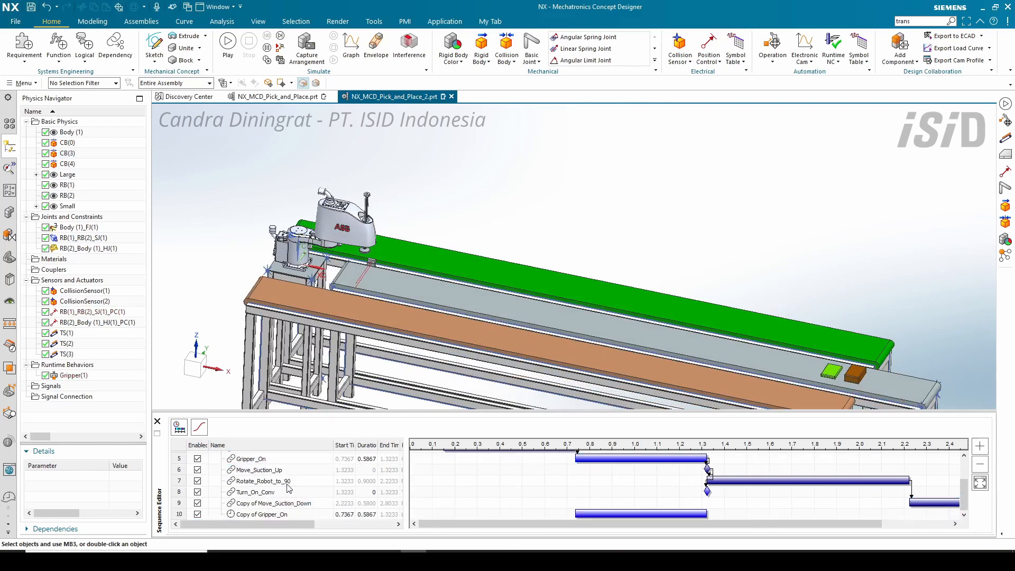
Step: In Copy of Gripper_On, set grip to false and release to true, and rename the operation Gripper_Off
double_click(272, 515)
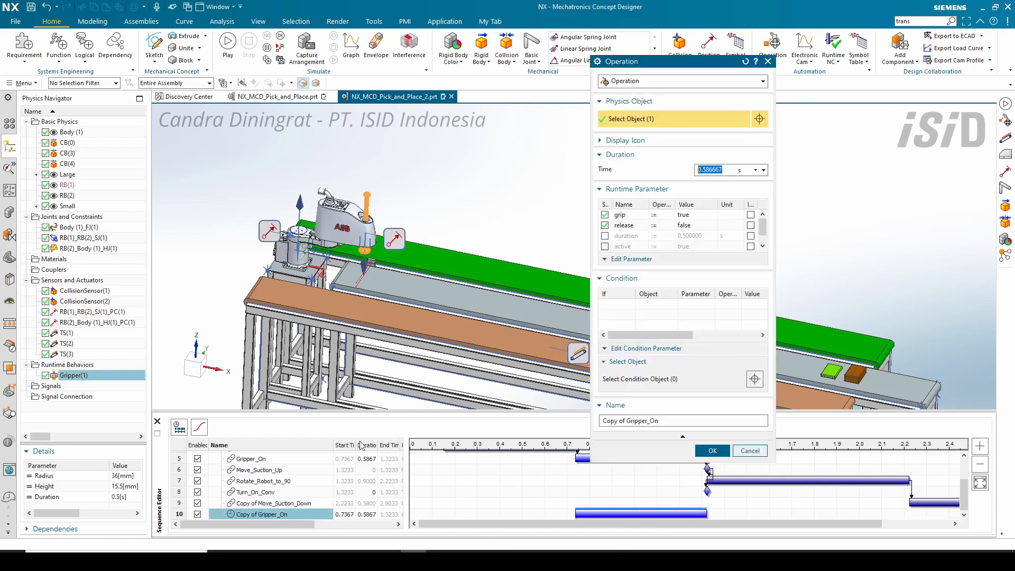
click(688, 220)
click(689, 222)
click(691, 238)
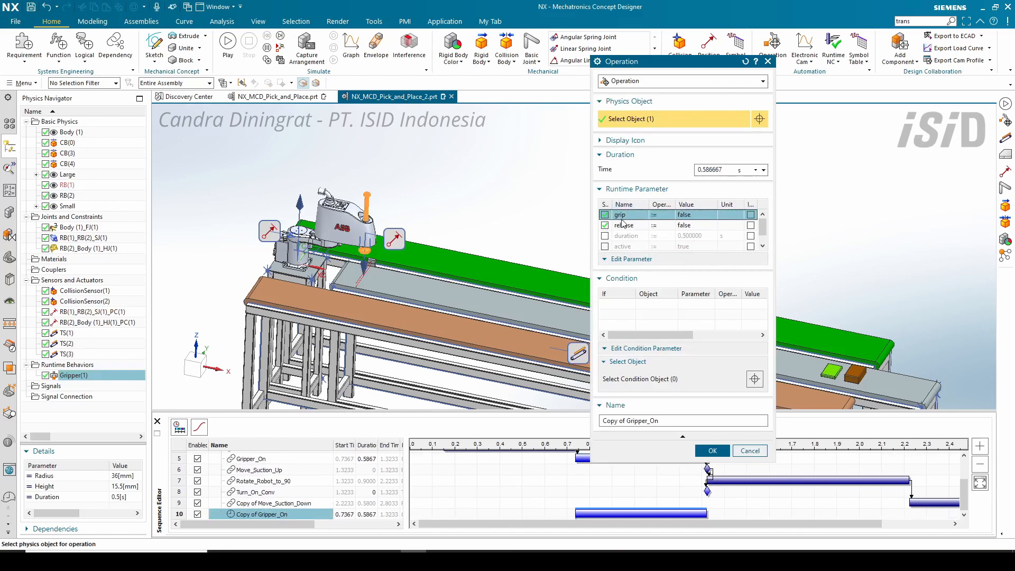
click(689, 226)
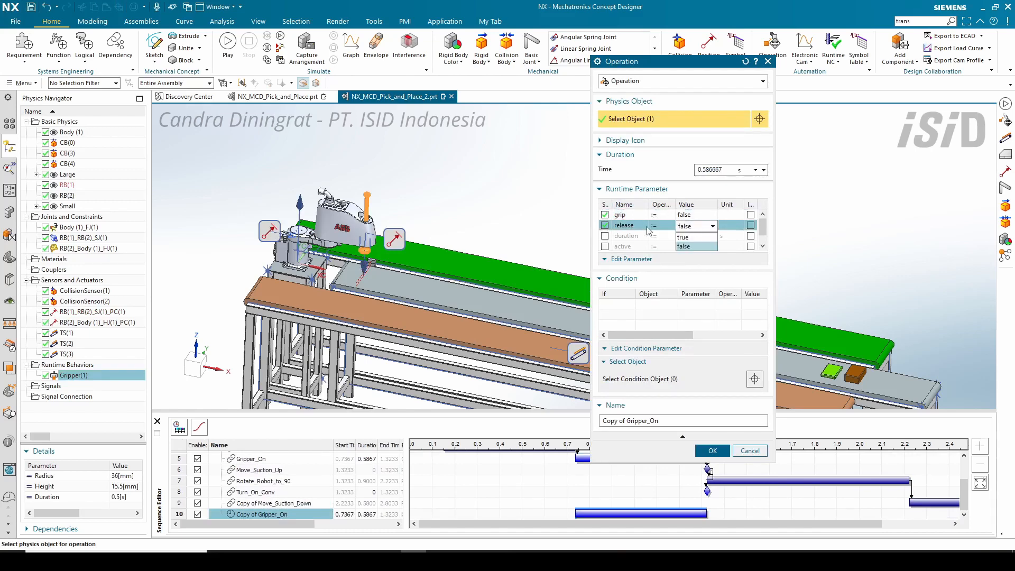
click(683, 236)
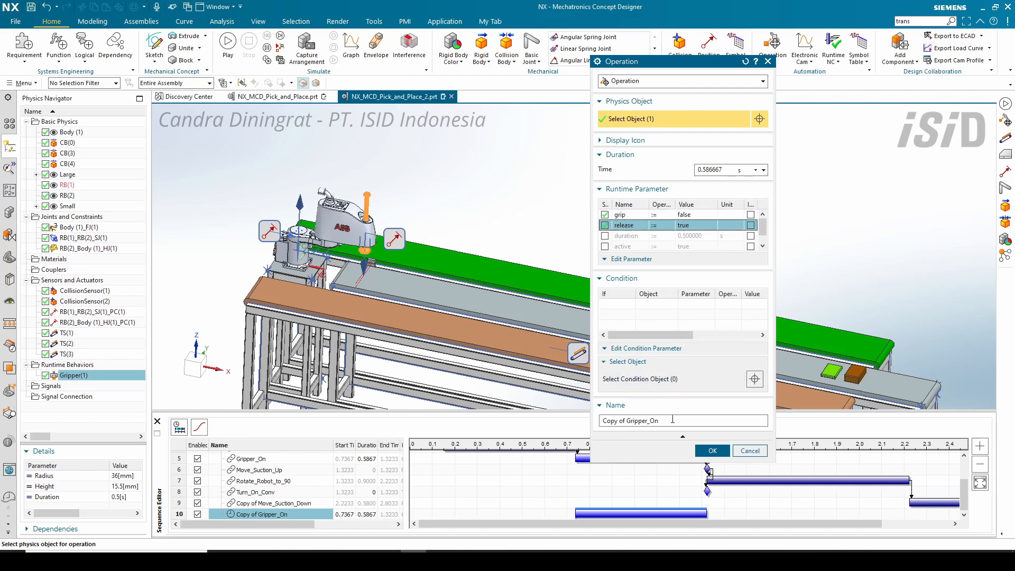
drag(628, 420, 553, 423)
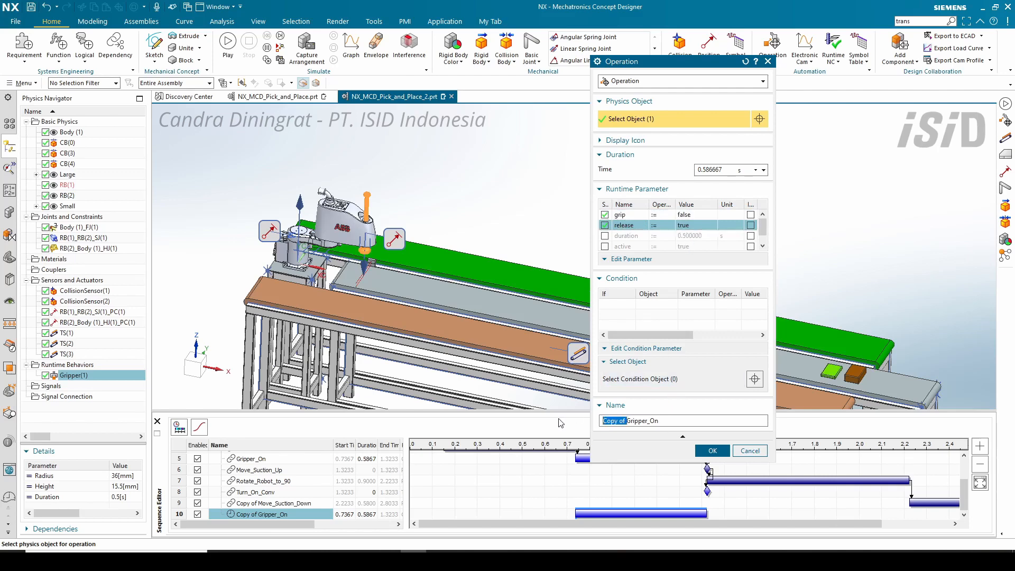
key(BackSpace)
click(713, 451)
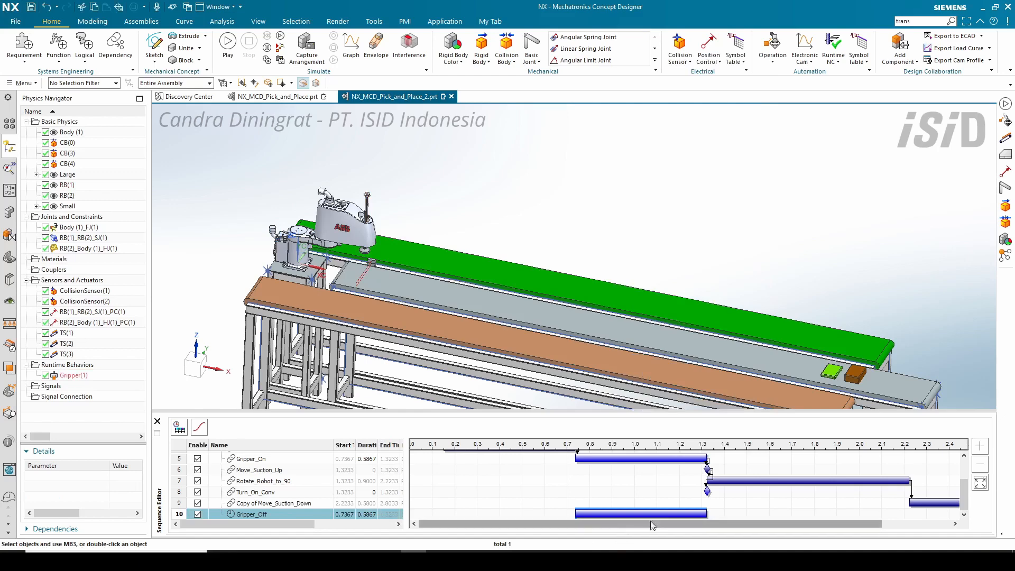
Step: Link Copy of Move_Suction_Down to Gripper_Off so the part is released after the suction lowers
drag(843, 525, 931, 528)
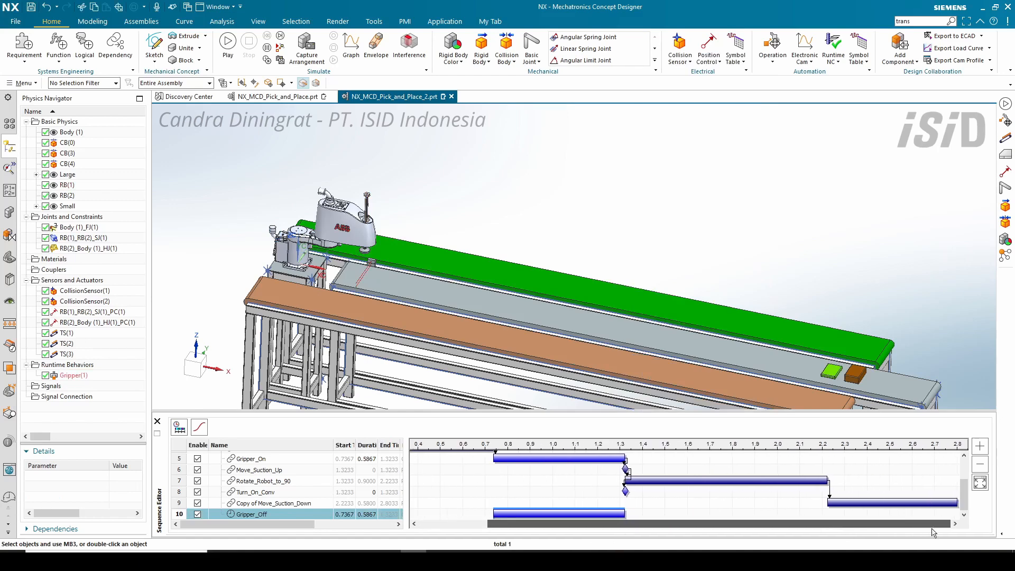
drag(890, 502, 604, 514)
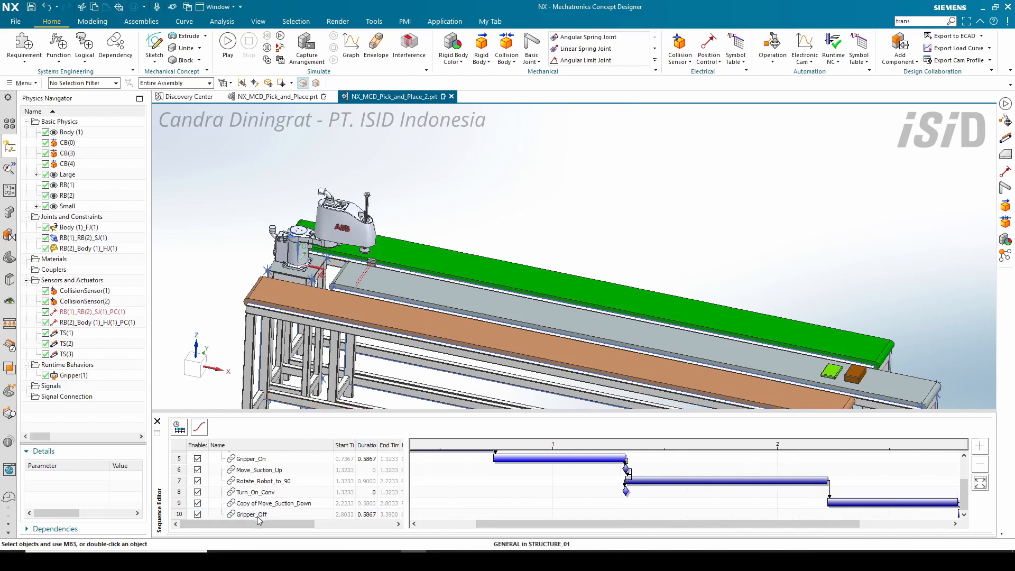
drag(796, 525, 886, 525)
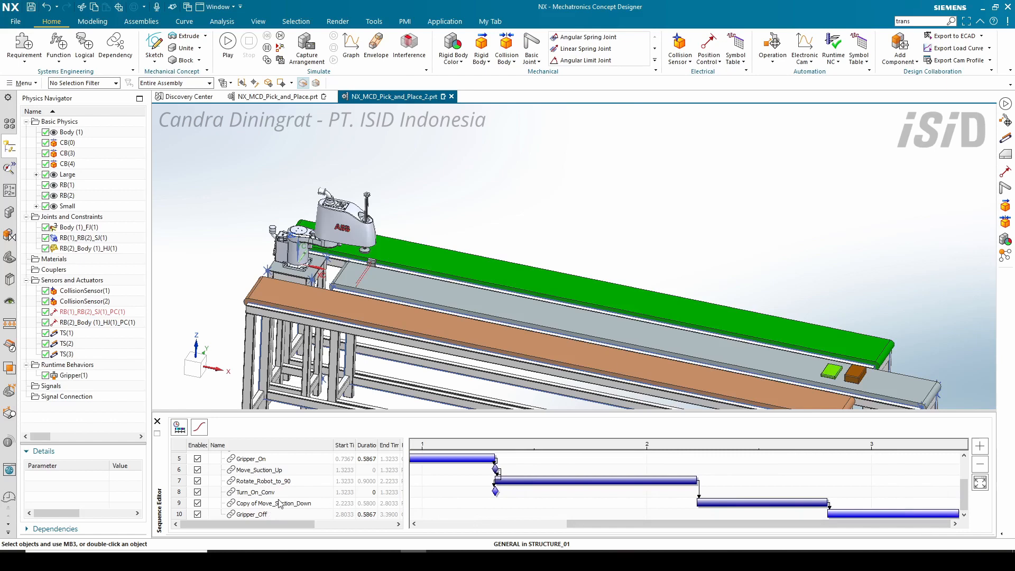
Step: Copy Move_Suction_Up, paste it after Gripper_Off, and link Gripper_Off to the copy
scroll(257, 479, up, 1)
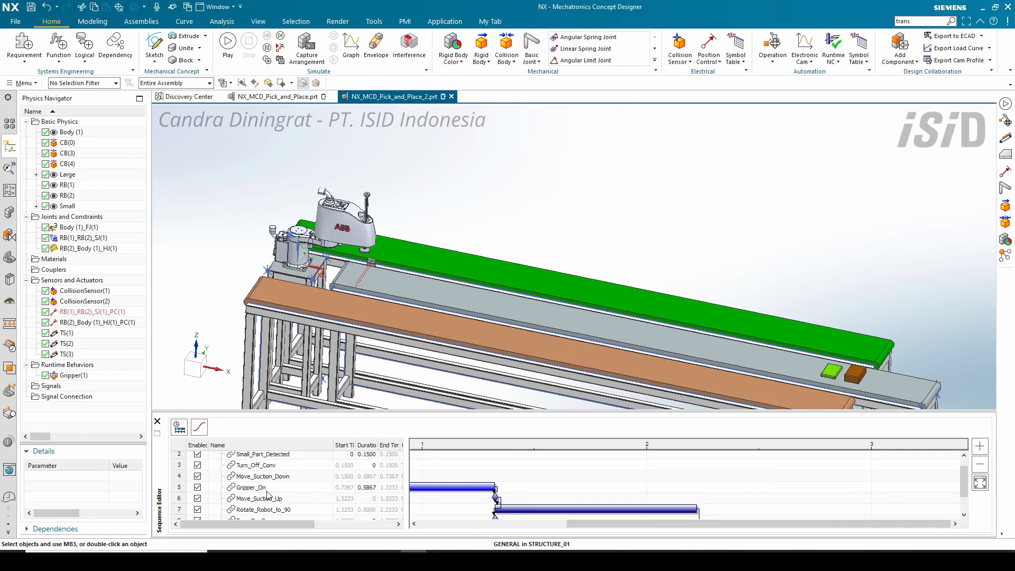
scroll(268, 496, down, 1)
click(260, 473)
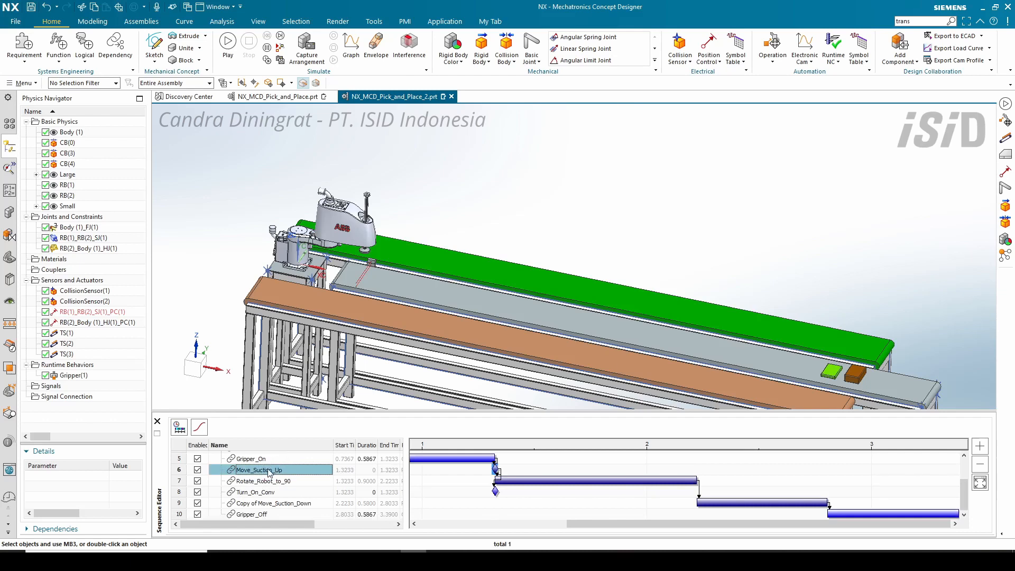
right_click(268, 470)
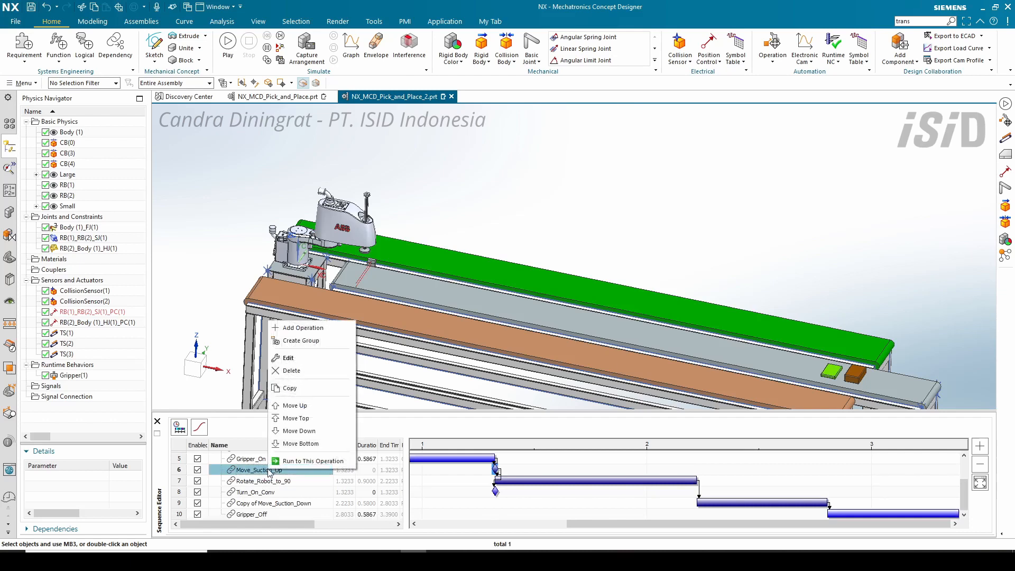
click(290, 388)
click(267, 514)
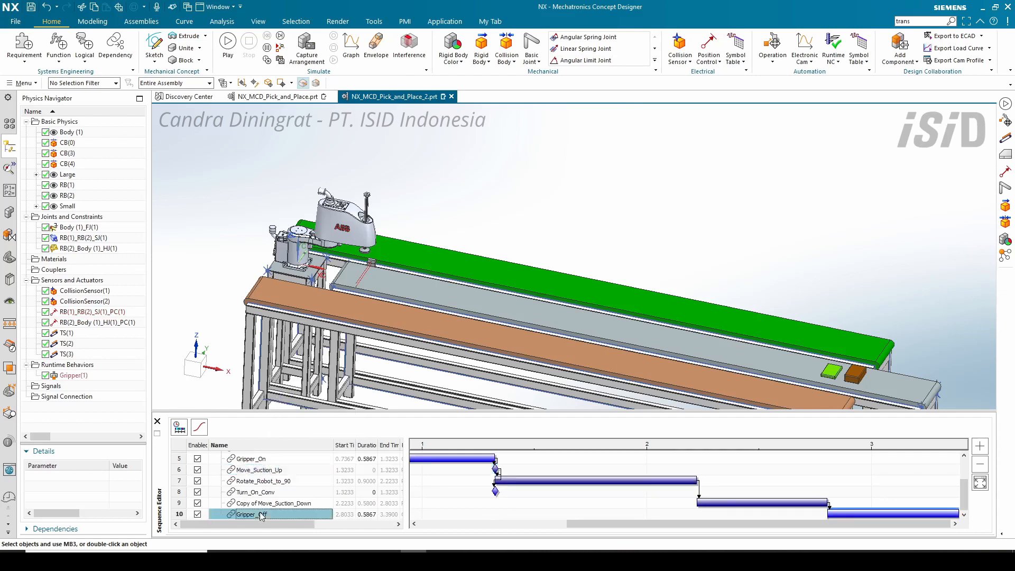
right_click(263, 514)
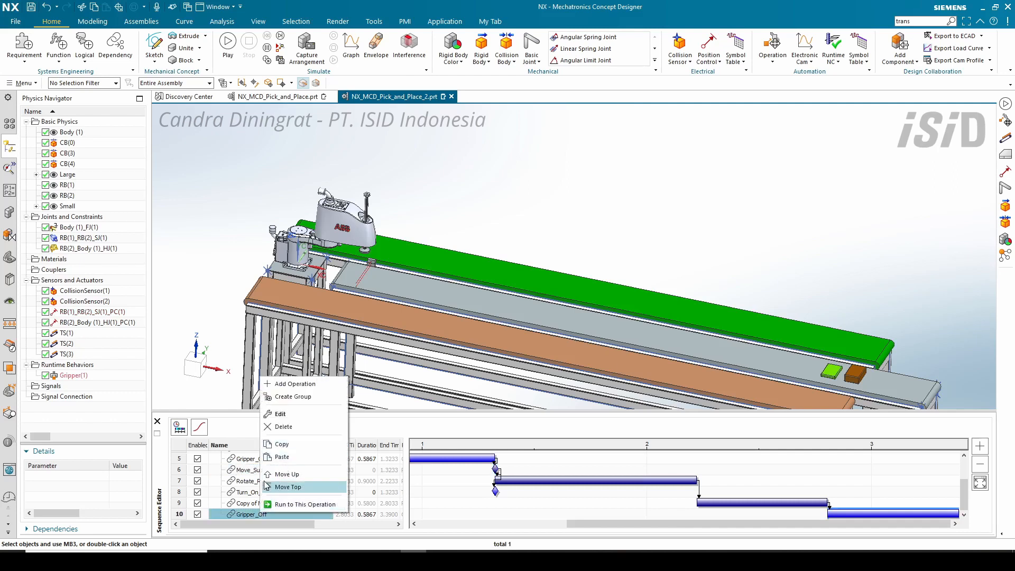
click(281, 458)
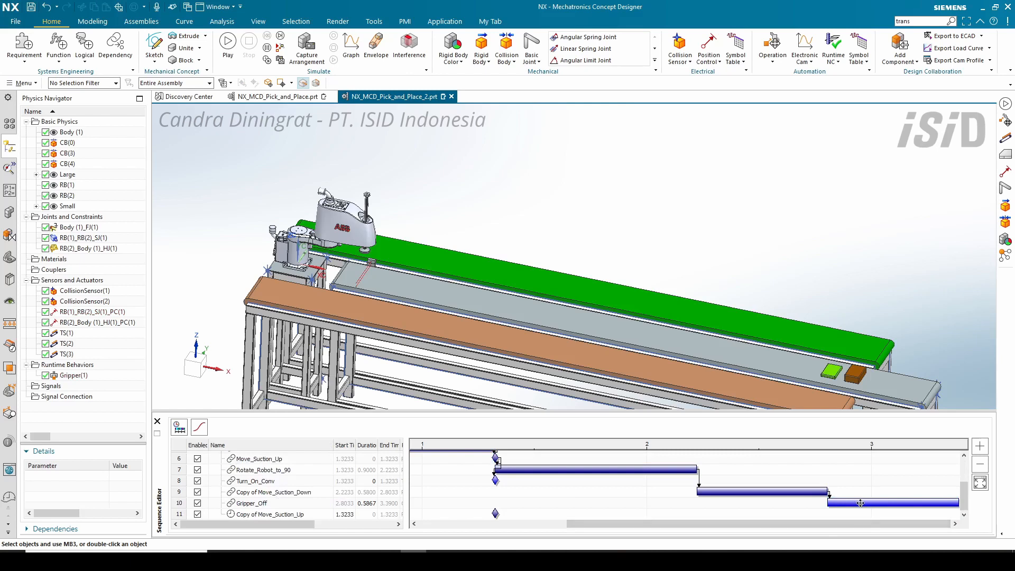
drag(860, 503, 495, 514)
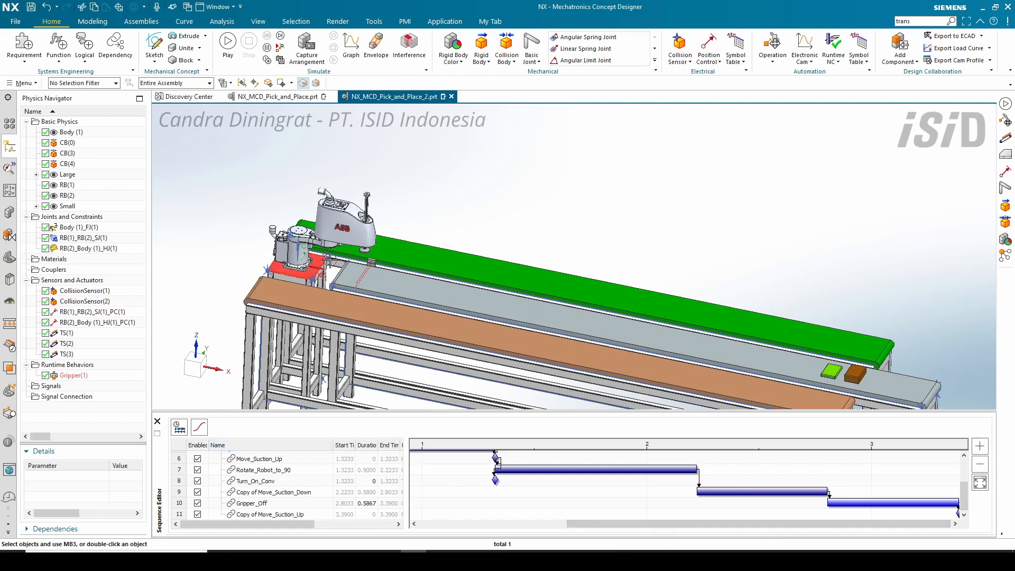
Step: Copy the Rotate_Robot_to_90 operation and paste it after Copy of Move_Suction_Up
right_click(270, 470)
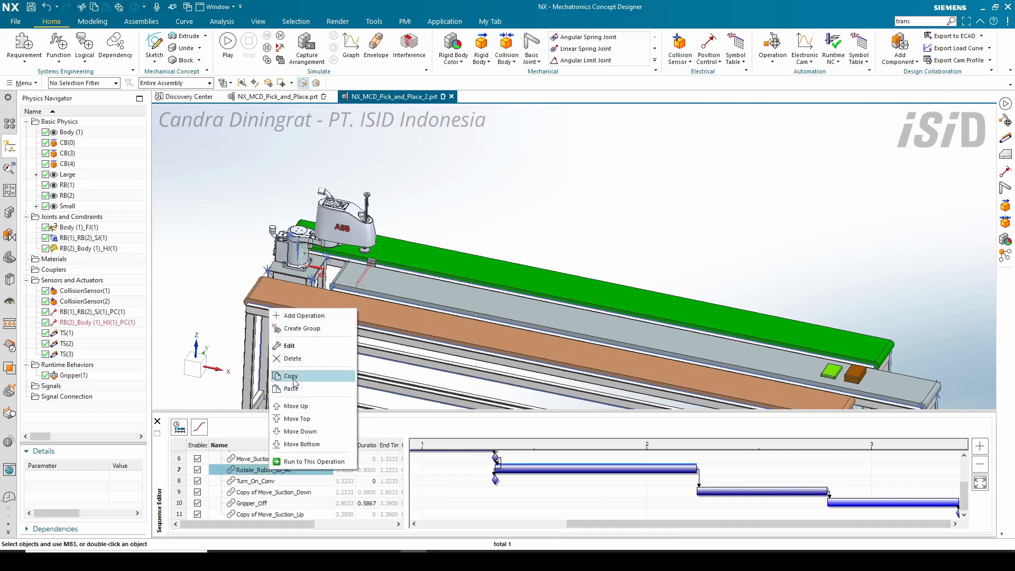
click(294, 376)
click(271, 514)
right_click(272, 514)
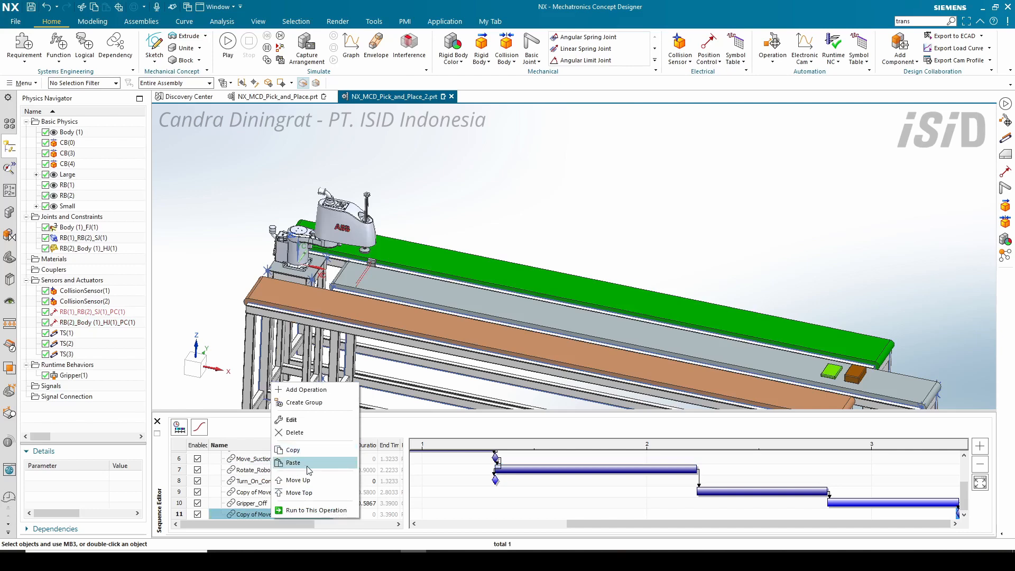
click(294, 463)
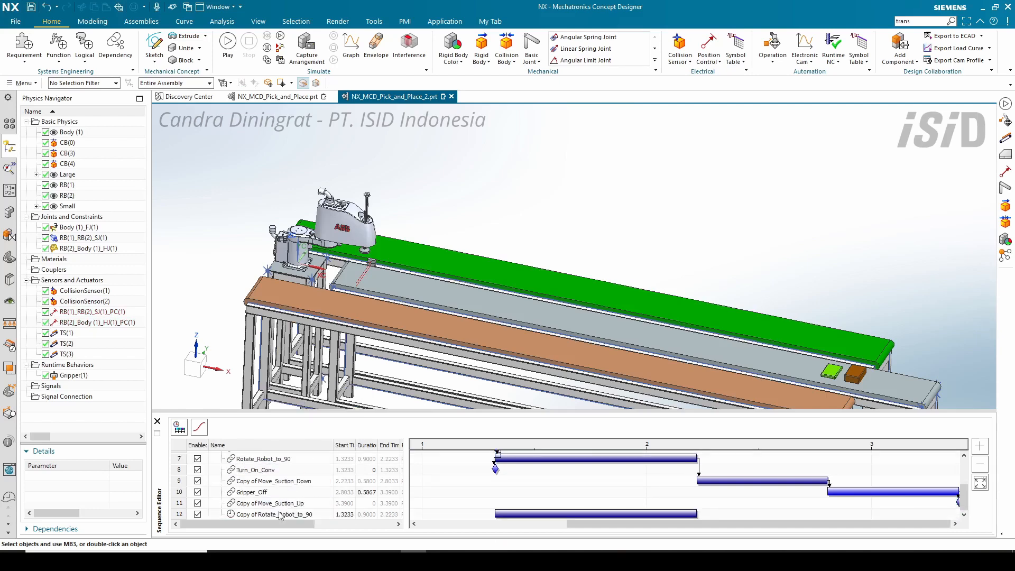
Step: Rename Copy of Rotate_Robot_to_90 as Rotate_Robot_to_0 and set its position to 0°
double_click(289, 513)
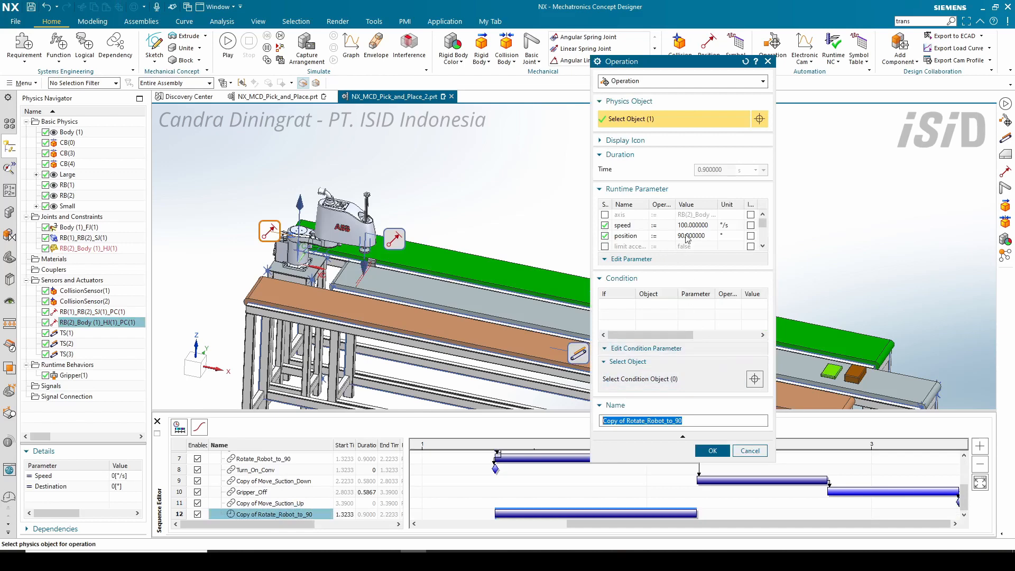
drag(627, 421, 538, 420)
key(Delete)
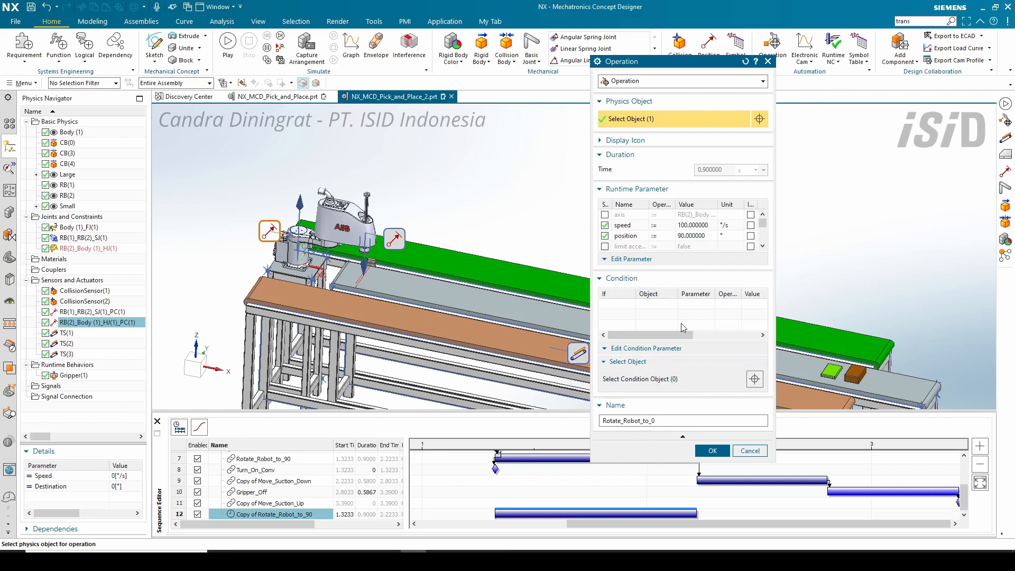
click(690, 236)
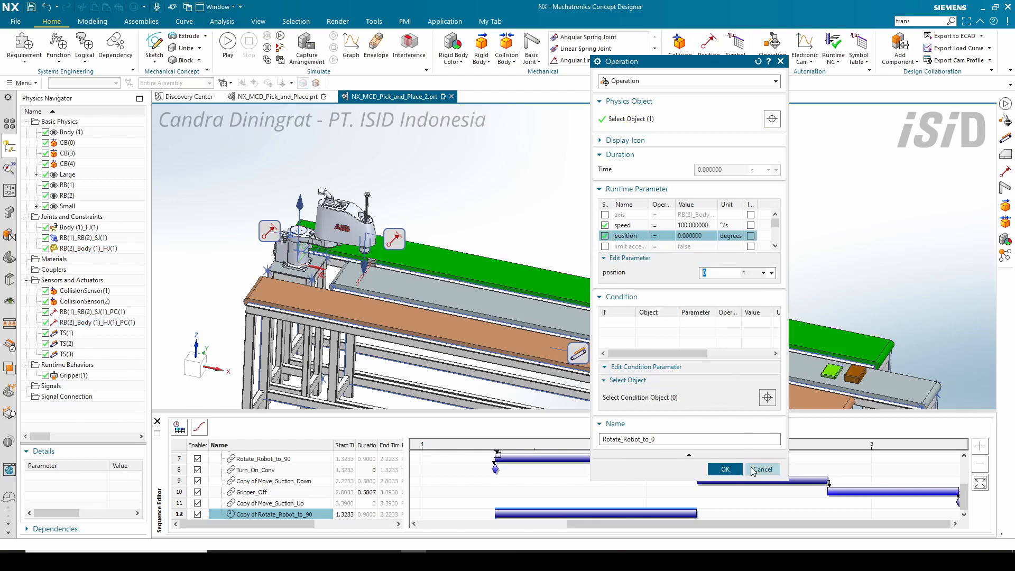
click(725, 470)
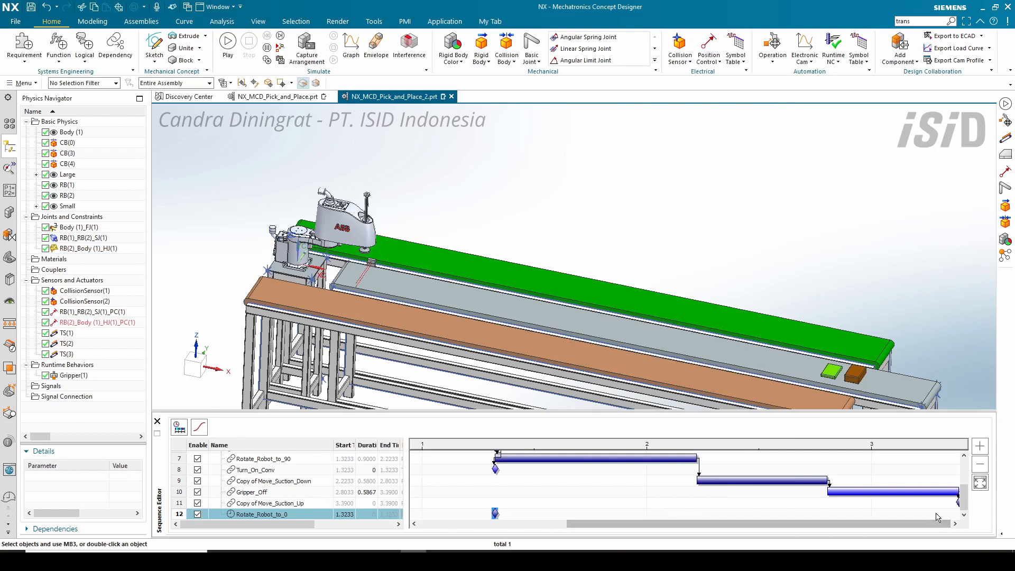
Step: Link Copy of Move_Suction_Up to Rotate_Robot_to_0 so the robot rotates back after the suction lifts
click(982, 465)
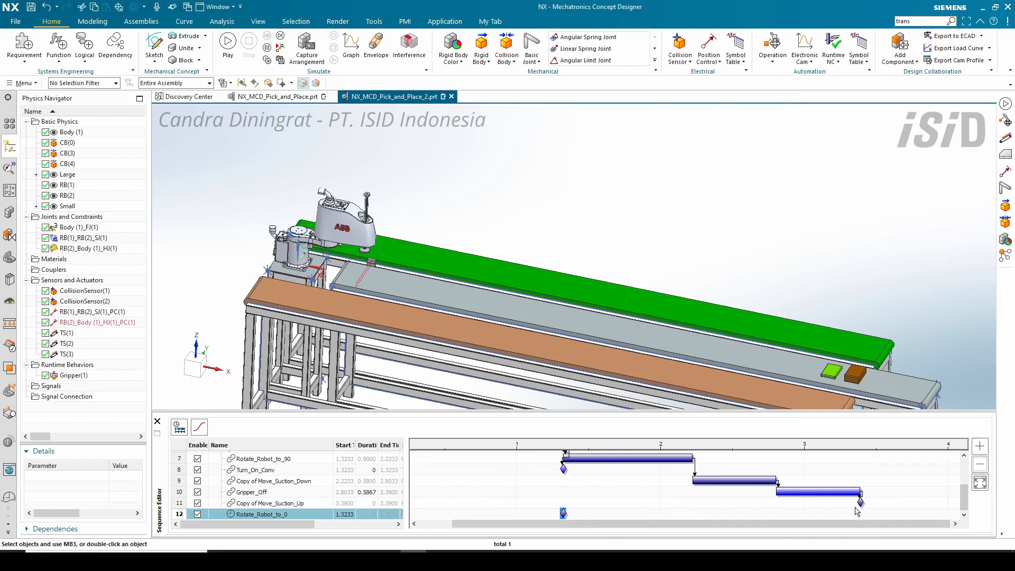
drag(861, 505, 563, 514)
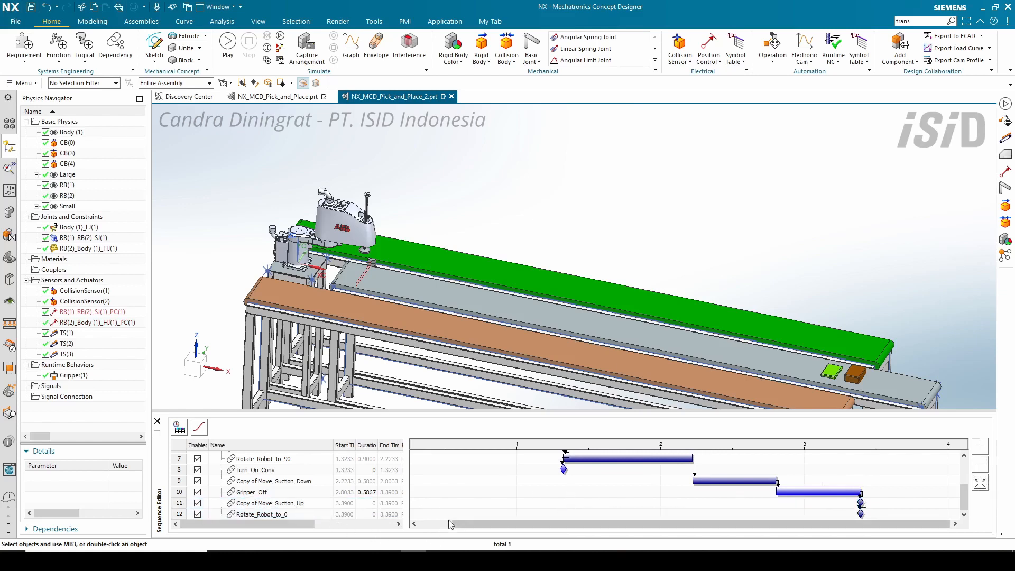
Step: Review the linked sequence, run the simulation to check the small part's pick-and-place cycle, and stop it
scroll(383, 494, up, 2)
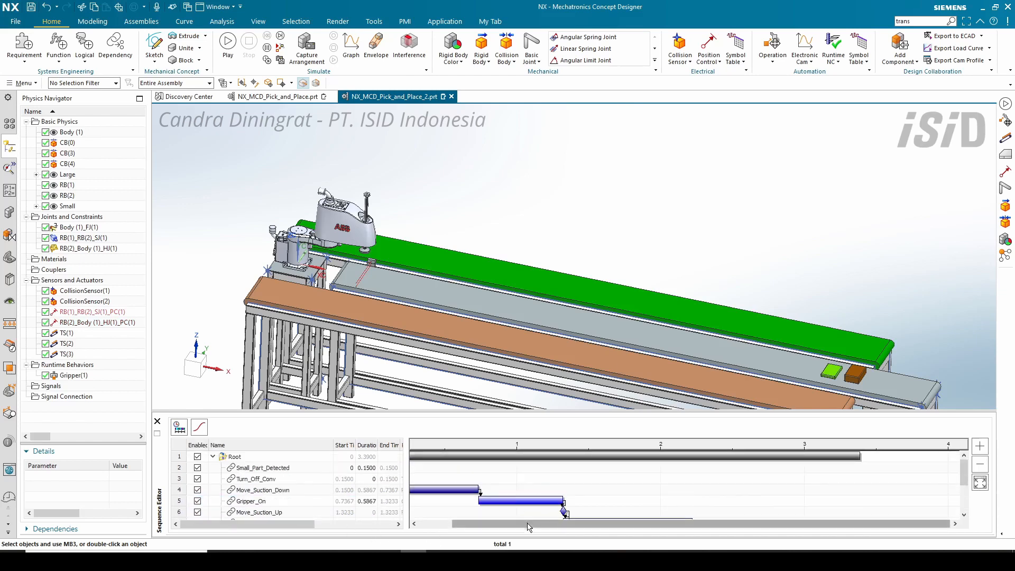
drag(528, 525, 453, 529)
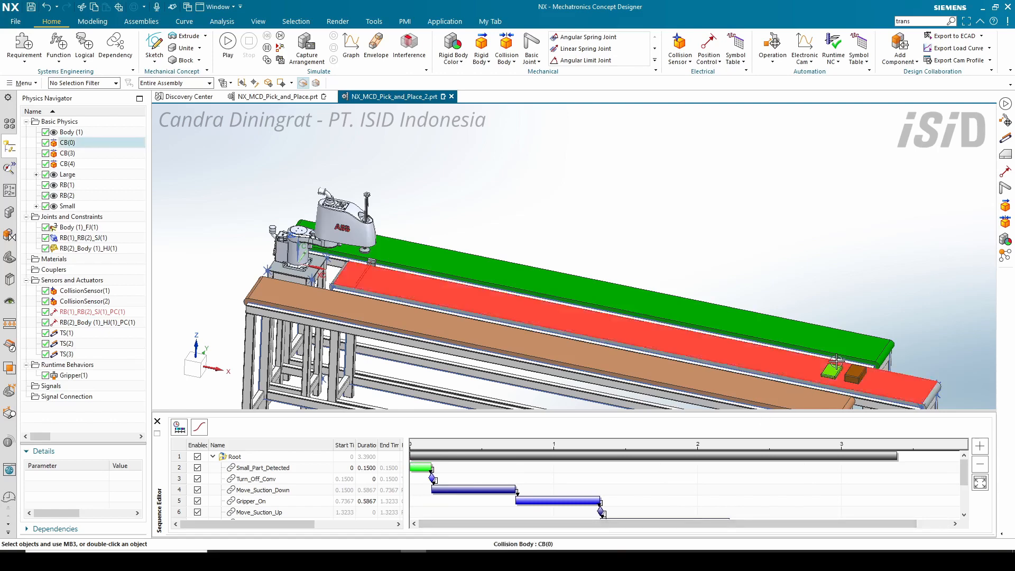
scroll(276, 476, down, 1)
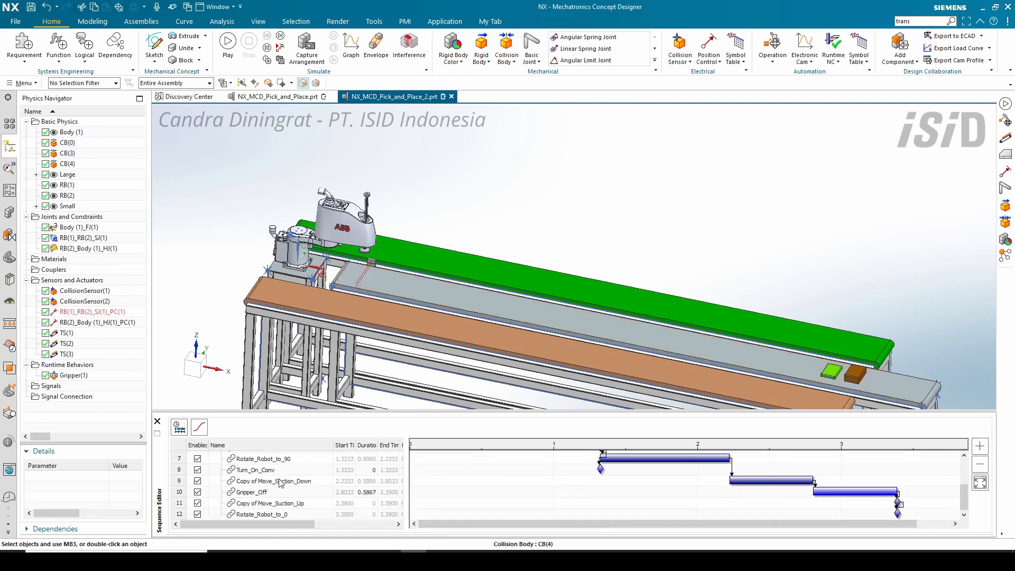
scroll(618, 516, up, 3)
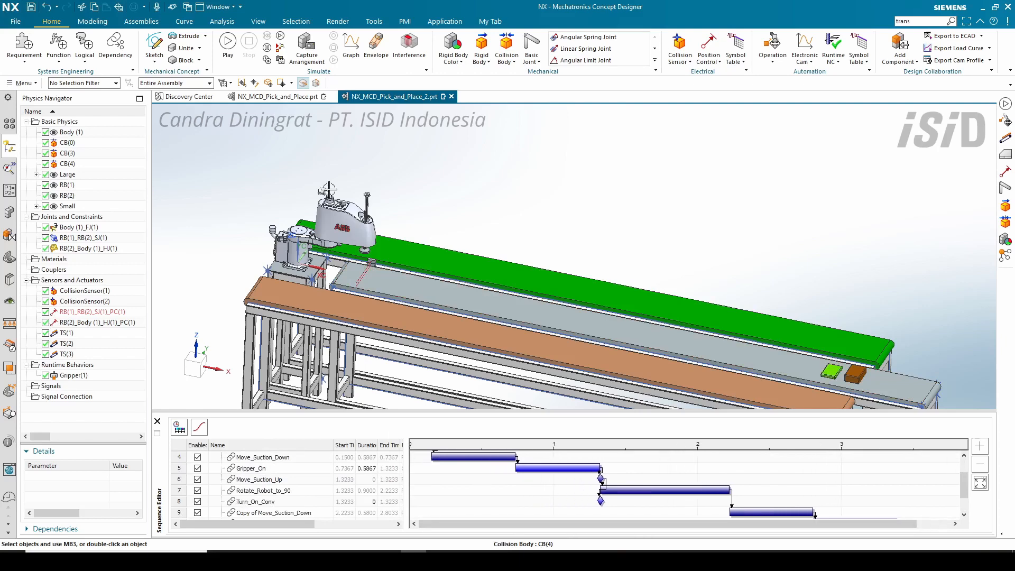
click(227, 42)
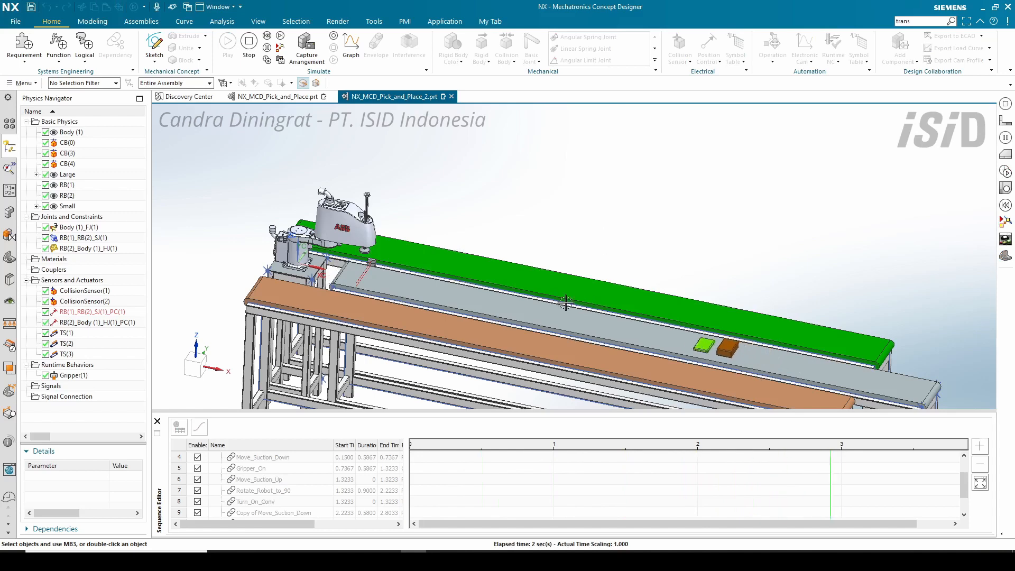
middle_drag(539, 302, 534, 291)
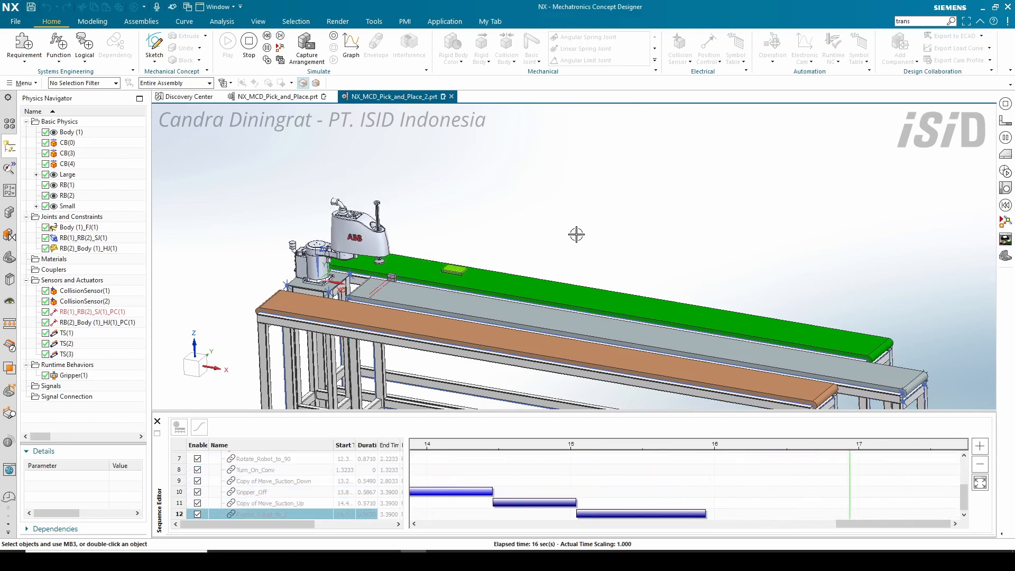
middle_drag(576, 234, 514, 319)
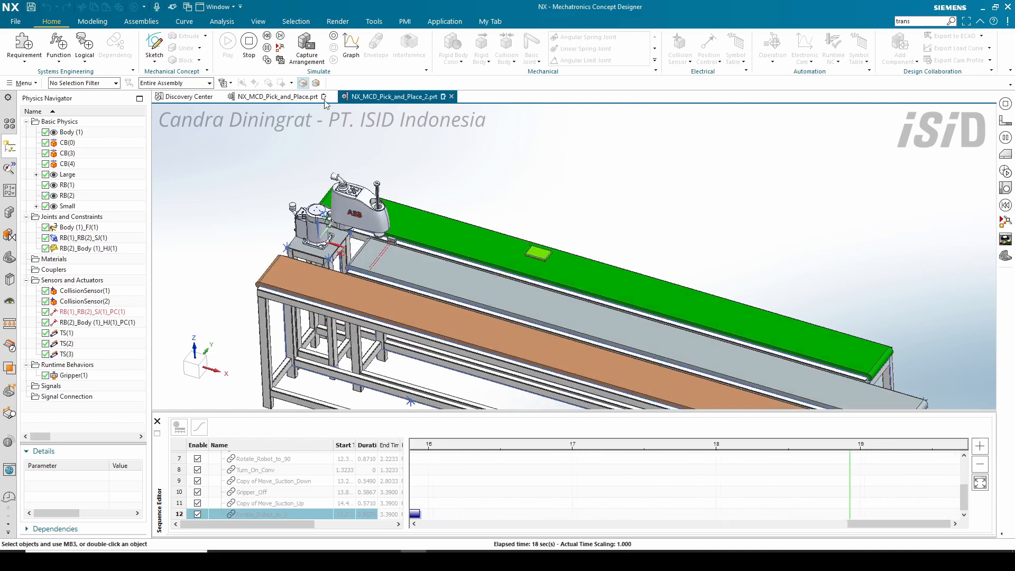
click(249, 46)
scroll(559, 471, down, 2)
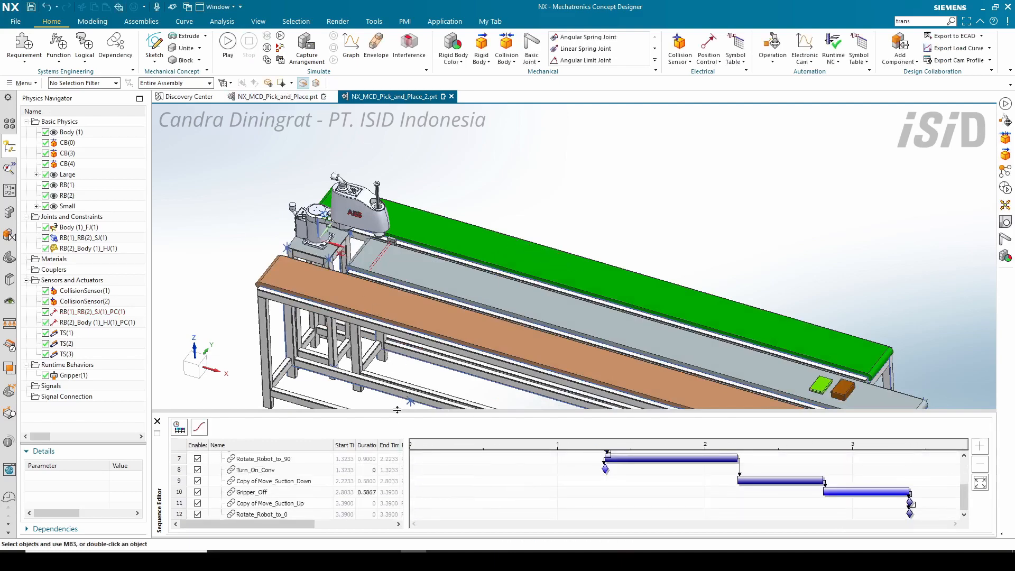
drag(398, 410, 398, 410)
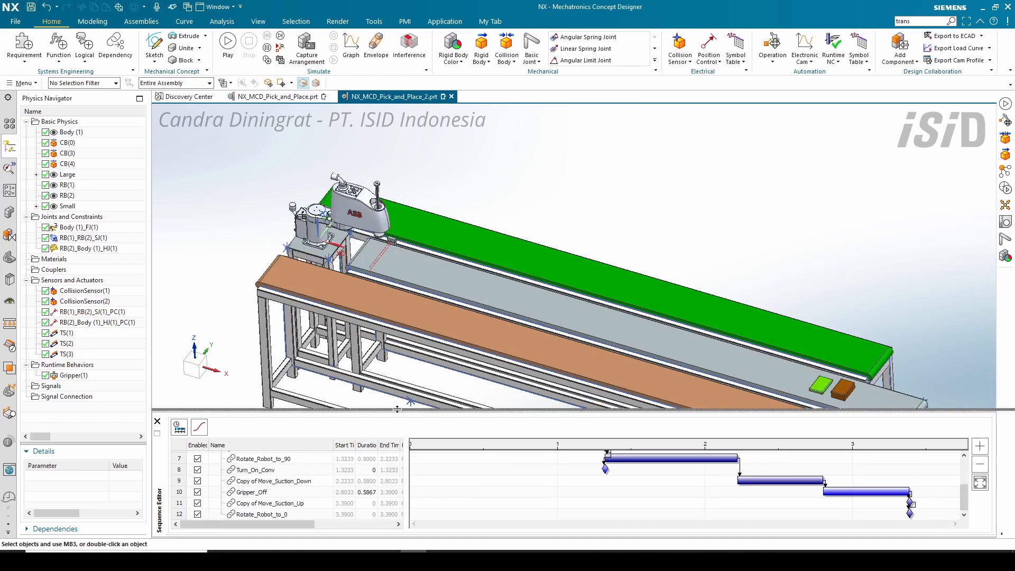
scroll(296, 508, up, 2)
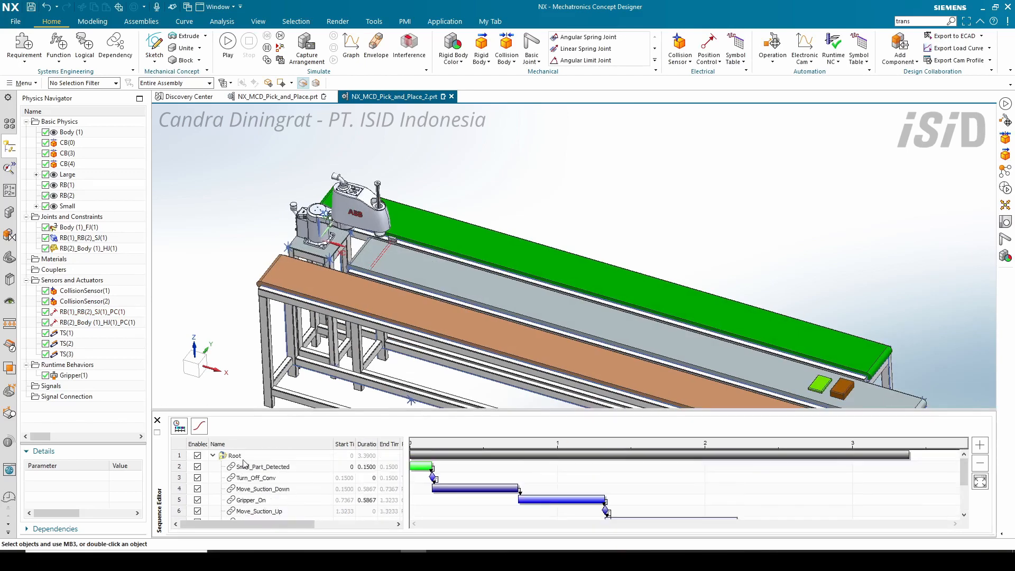
Step: Review the operations in the sequence from Small_Part_Detected through Rotate_Robot_to_0
scroll(246, 464, down, 3)
scroll(254, 464, up, 3)
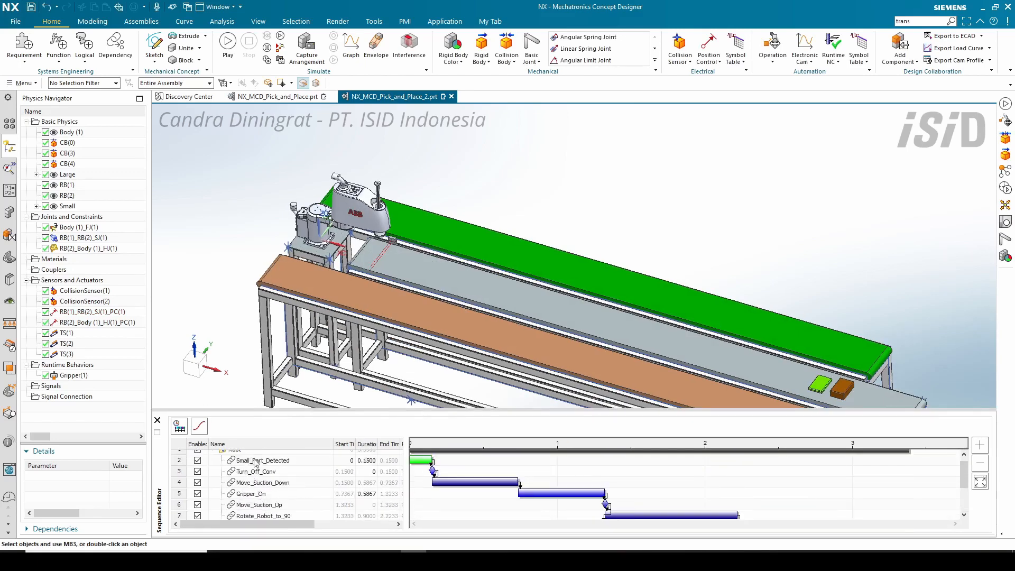
scroll(256, 465, down, 3)
scroll(263, 494, up, 3)
scroll(261, 463, down, 3)
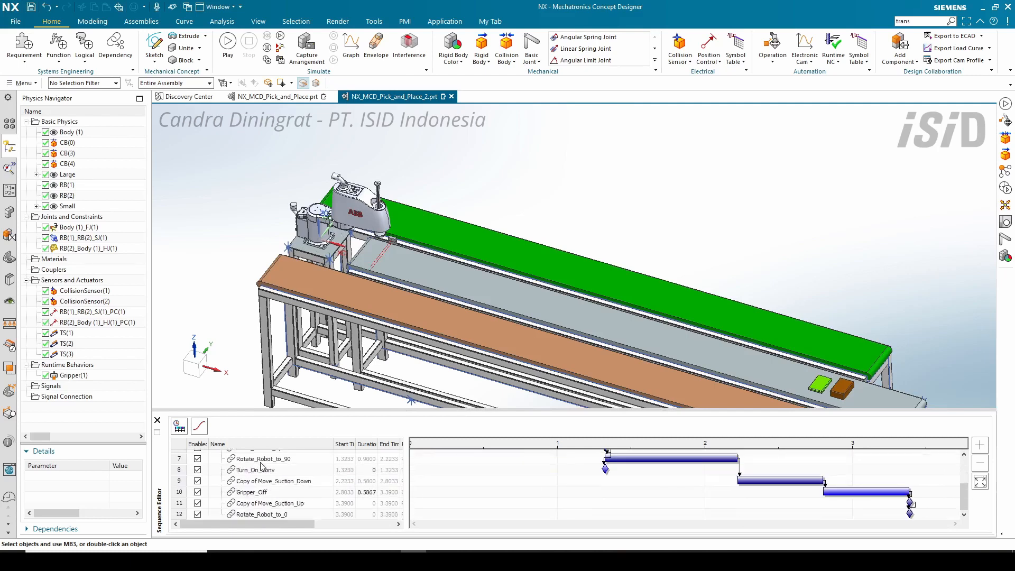
scroll(262, 471, up, 3)
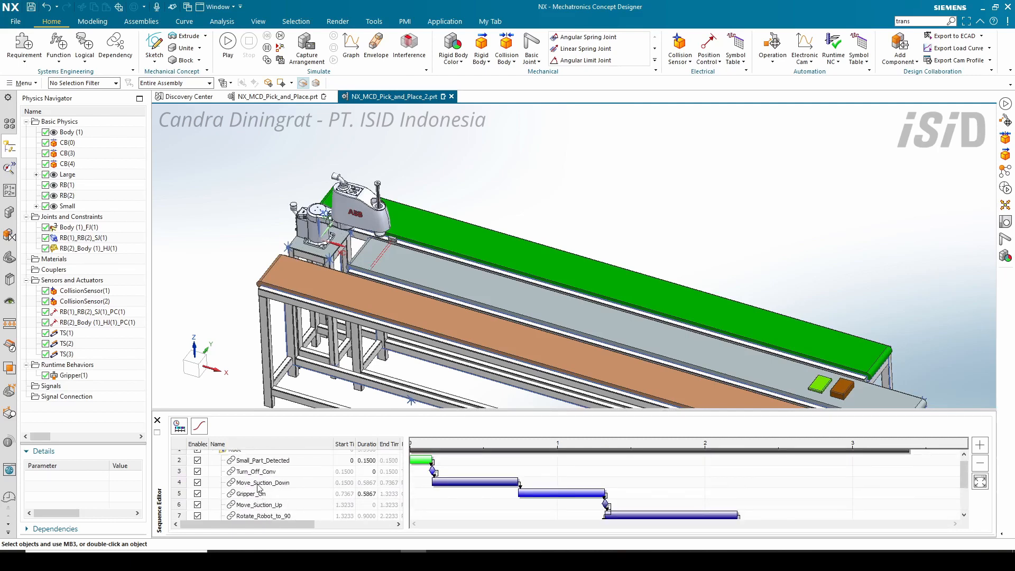
scroll(280, 510, down, 1)
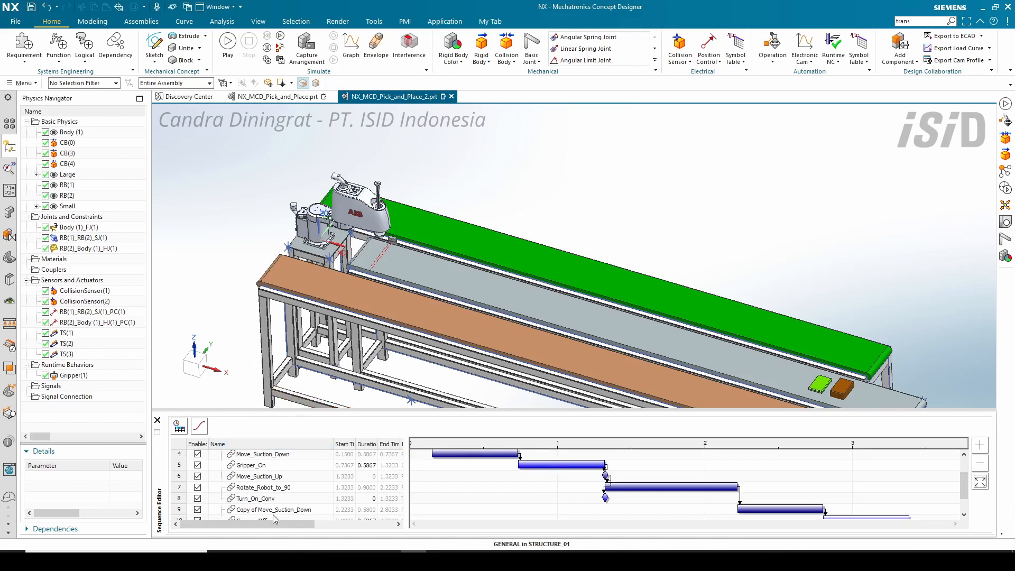
scroll(275, 516, down, 2)
scroll(277, 502, up, 5)
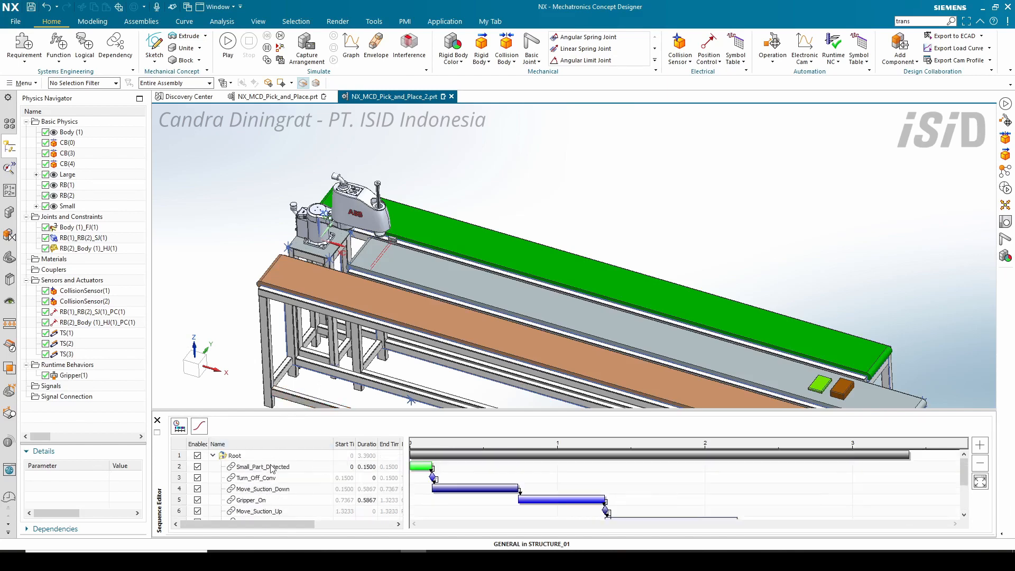
click(272, 469)
scroll(279, 473, down, 2)
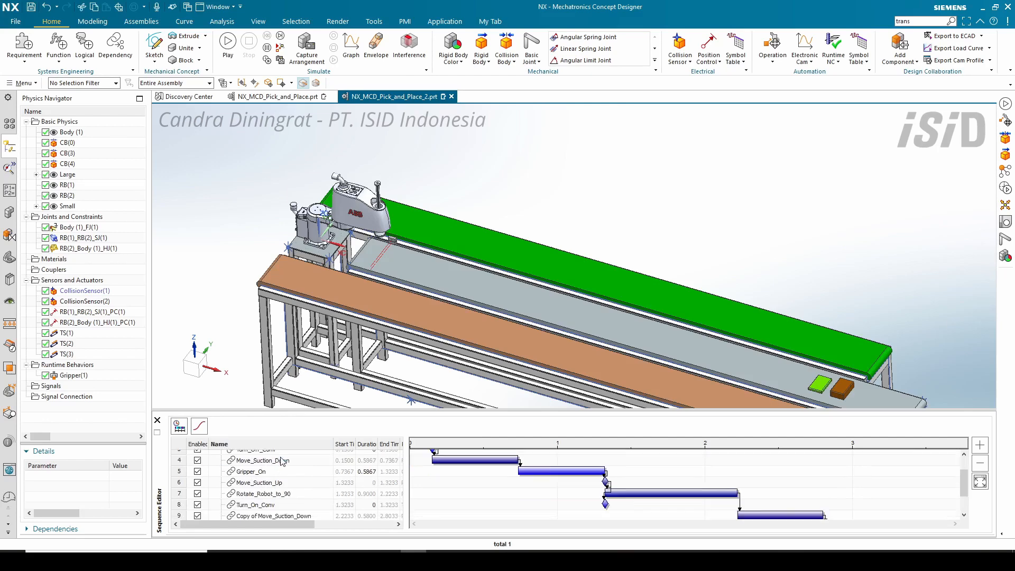
scroll(277, 502, up, 2)
scroll(275, 508, down, 2)
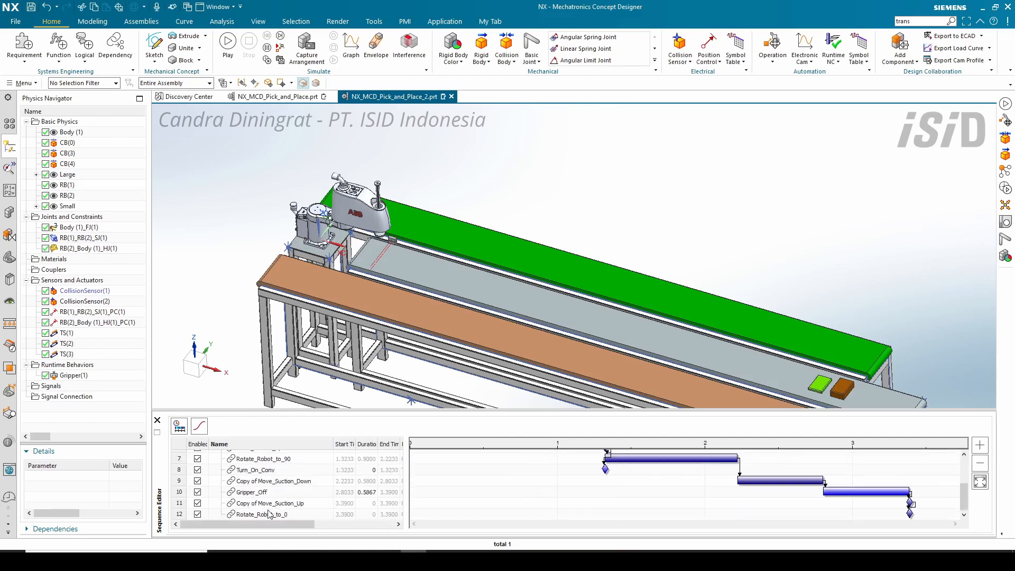
scroll(216, 497, up, 2)
Step: Create a new group under Root in the sequence and rename it Small_Product
click(257, 456)
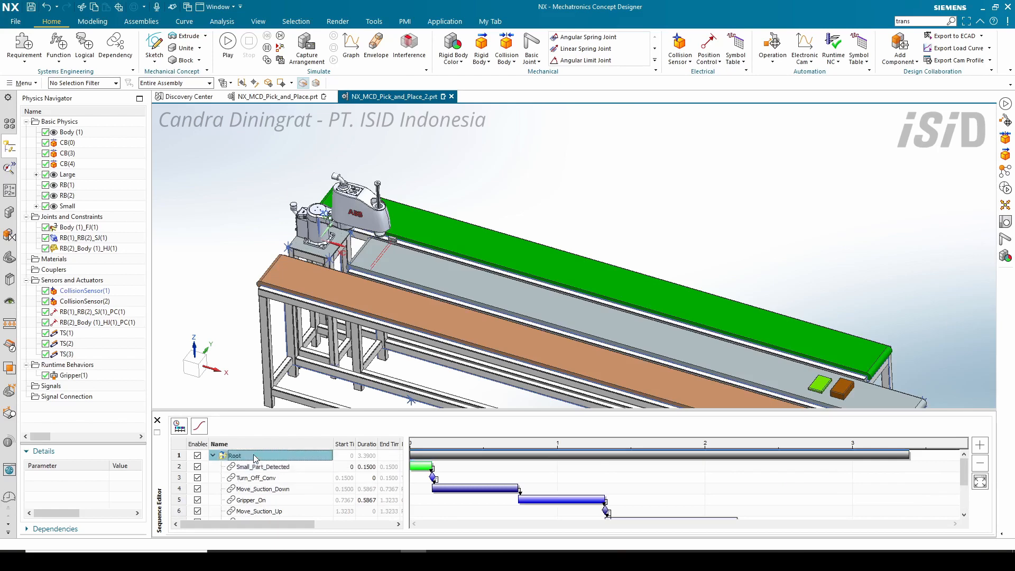
right_click(256, 457)
click(286, 472)
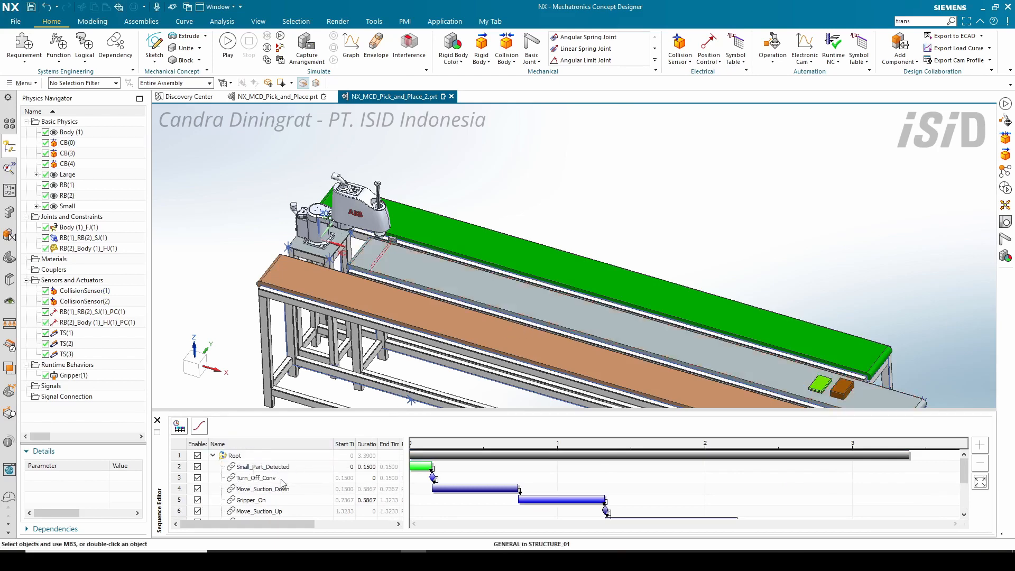
scroll(283, 483, down, 2)
click(247, 517)
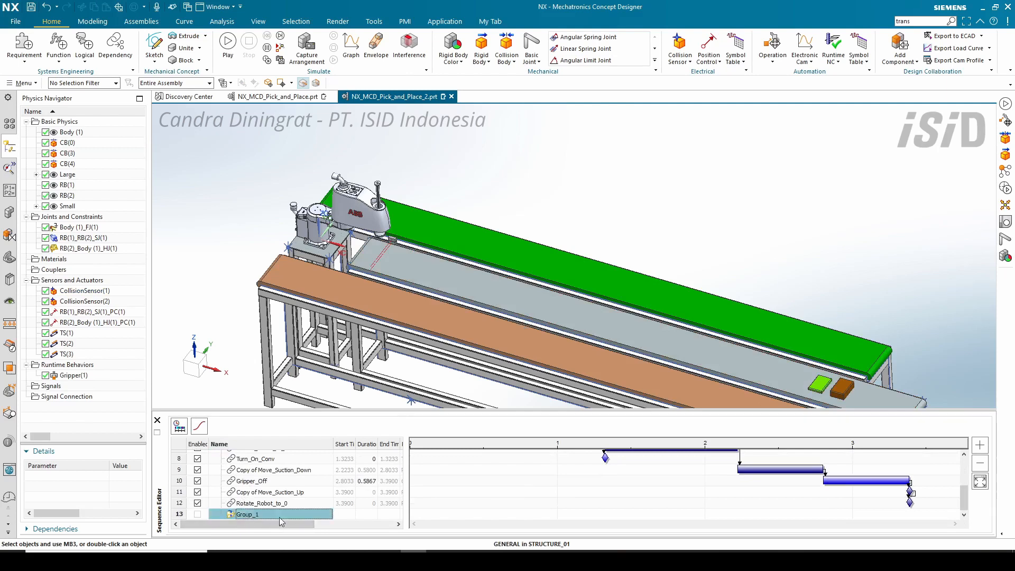
click(253, 517)
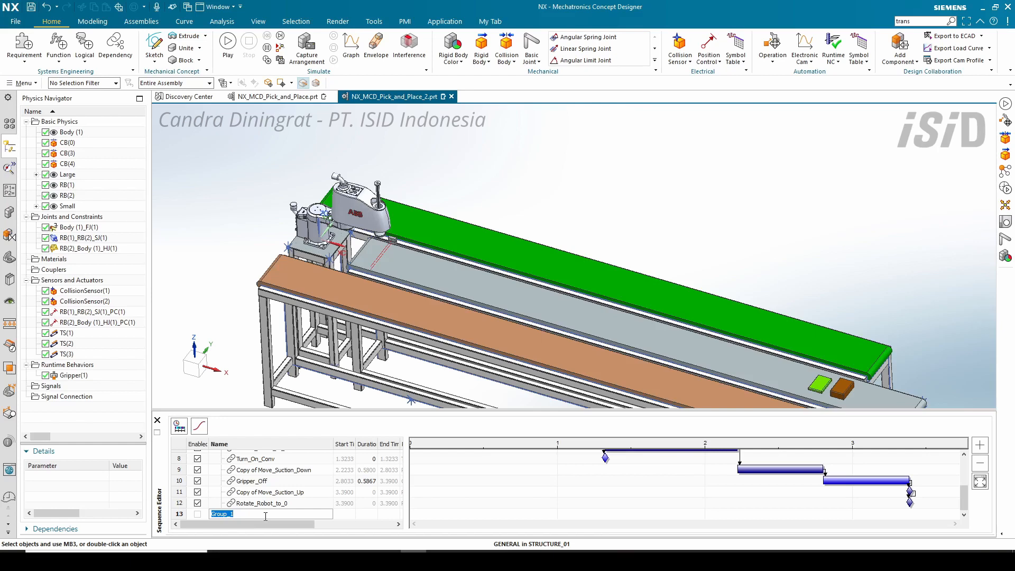
text(Sm)
text(all_Product)
key(Return)
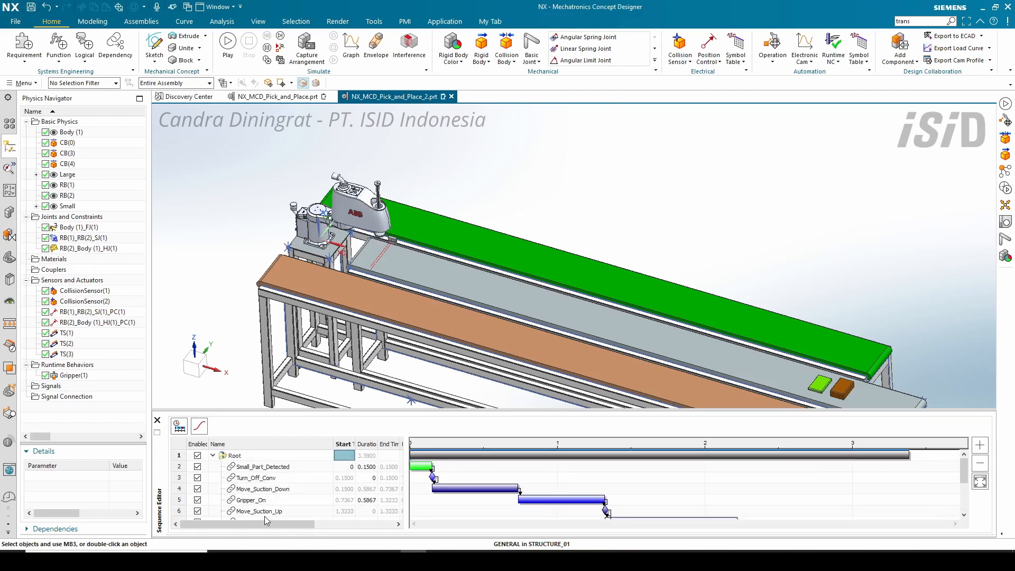
Step: Move all operations from Small_Part_Detected through Rotate_Robot_to_0 into the Small_Product group
scroll(297, 490, down, 1)
scroll(278, 463, up, 1)
scroll(273, 471, down, 2)
shift+click(273, 507)
right_click(272, 508)
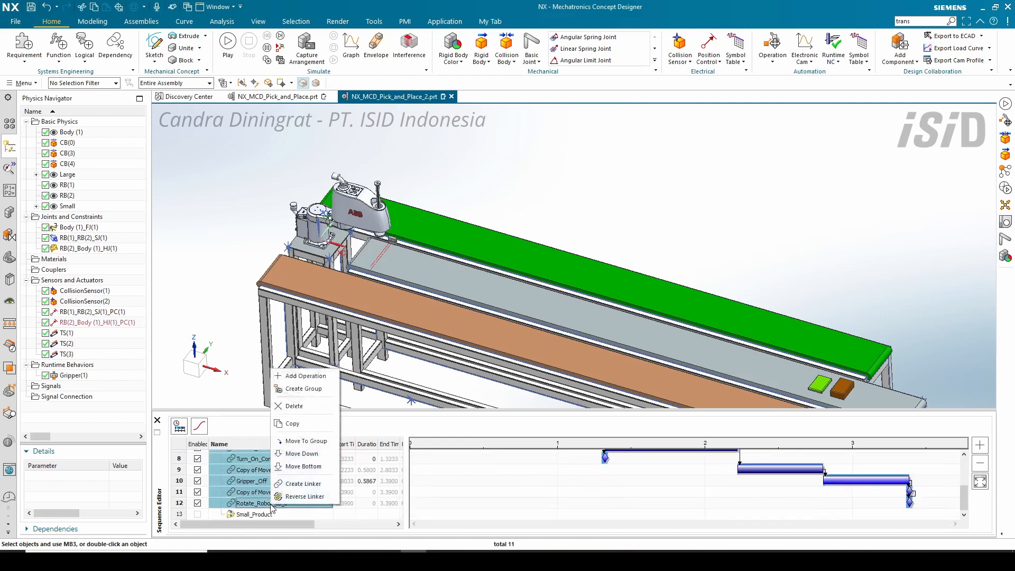
click(306, 442)
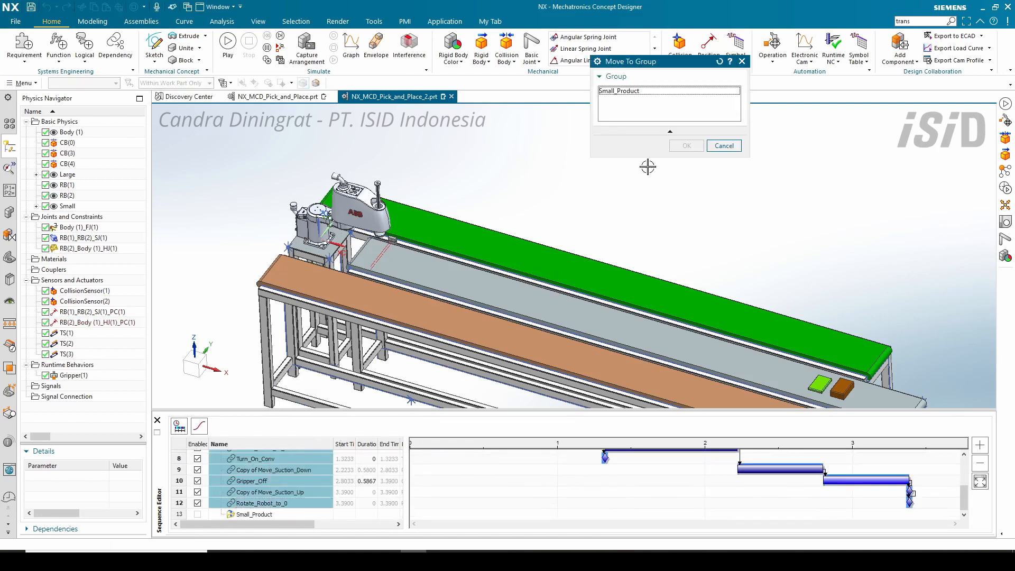
click(623, 91)
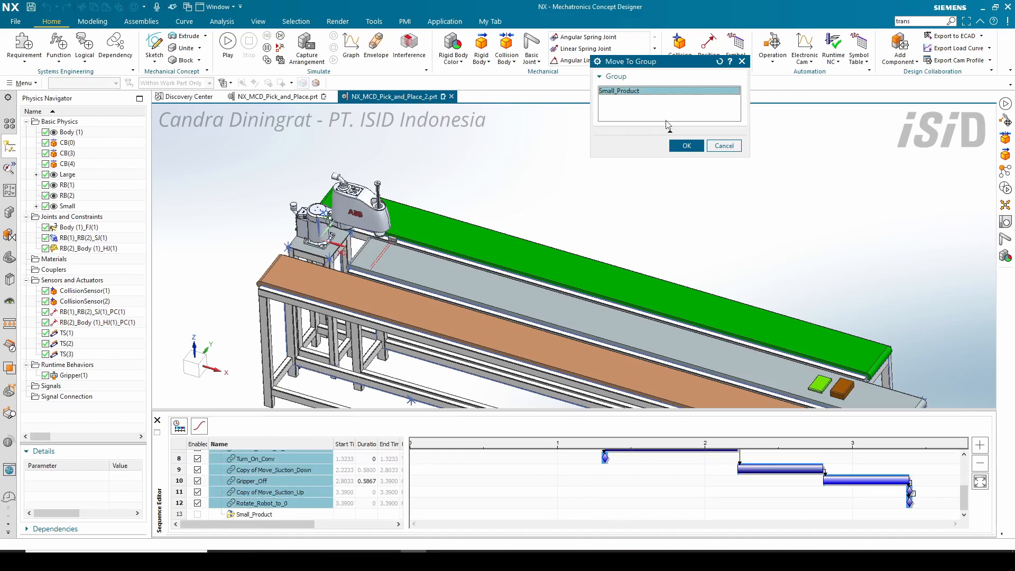
click(687, 146)
scroll(313, 473, up, 3)
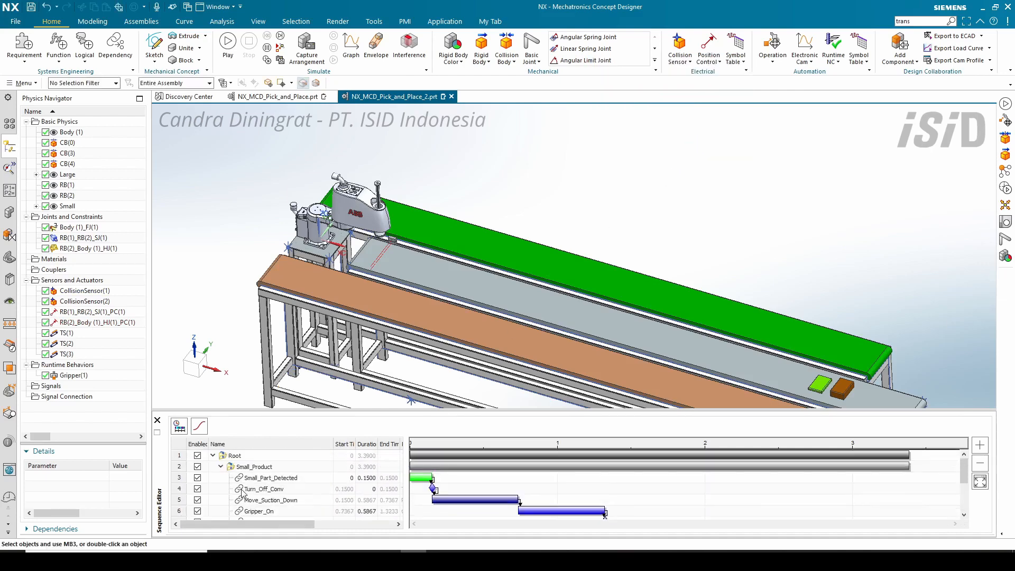
Step: Collapse the Small_Product group, copy it and paste the copy under Root
click(248, 469)
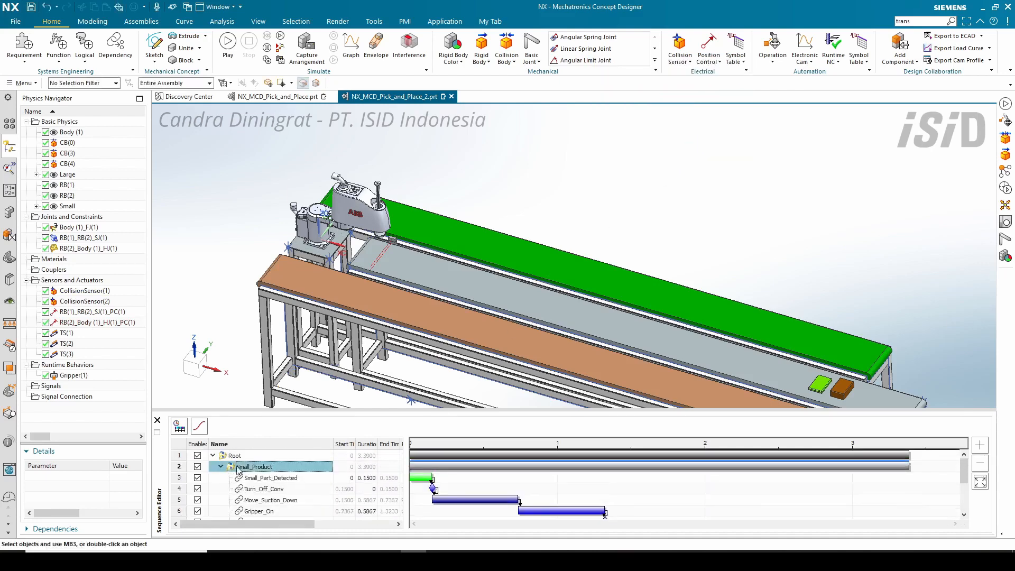
click(221, 467)
click(249, 470)
right_click(248, 470)
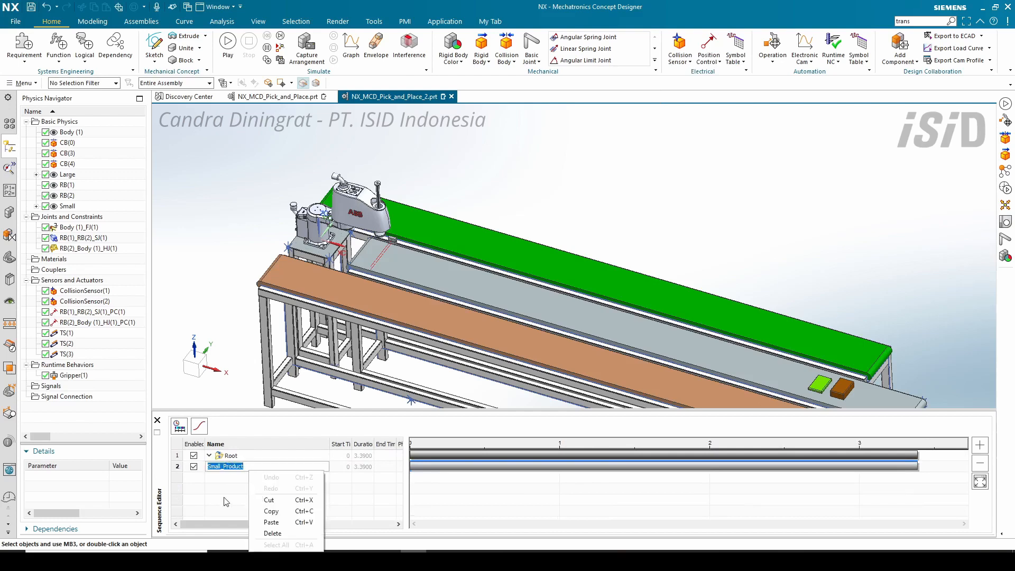
click(220, 497)
click(247, 469)
right_click(247, 470)
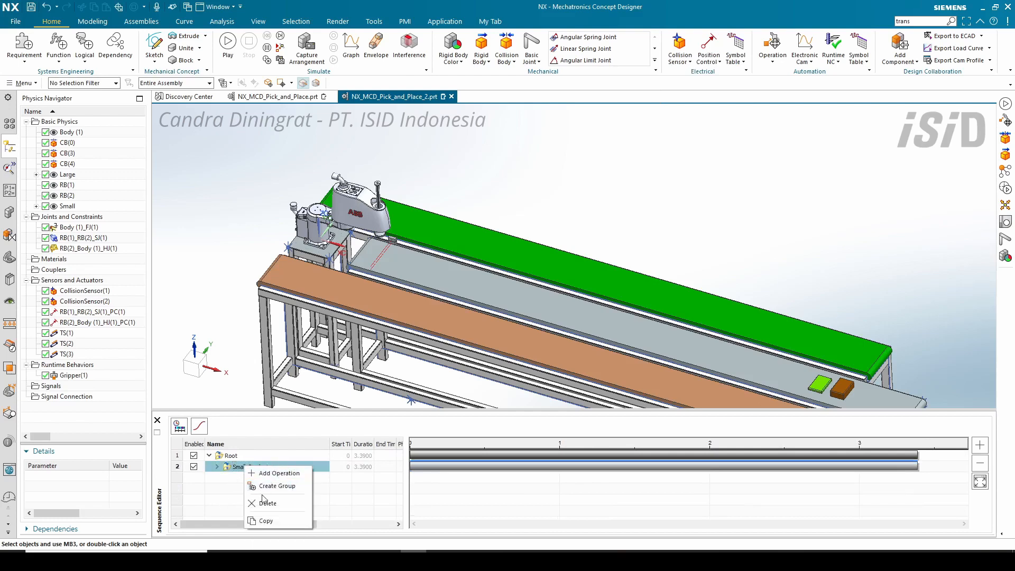
click(266, 521)
click(229, 456)
right_click(228, 456)
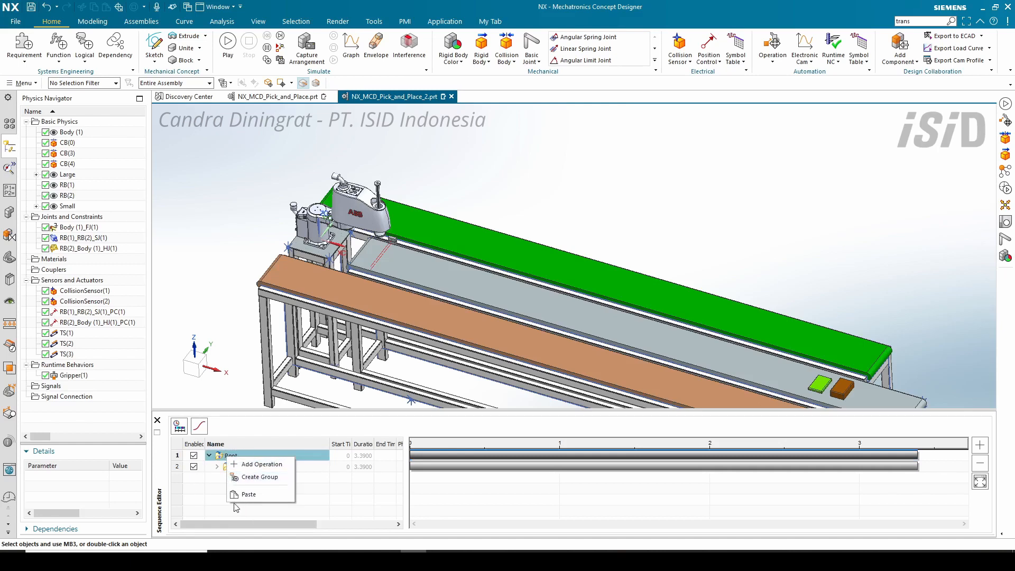
click(249, 494)
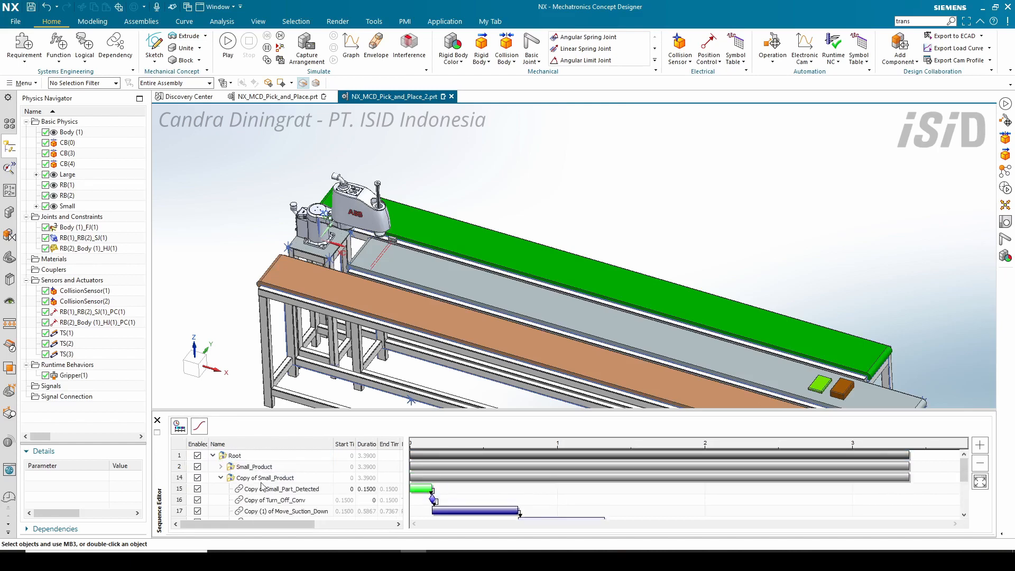
Step: Rename the Copy of Small_Product group as Largel_Product
click(253, 478)
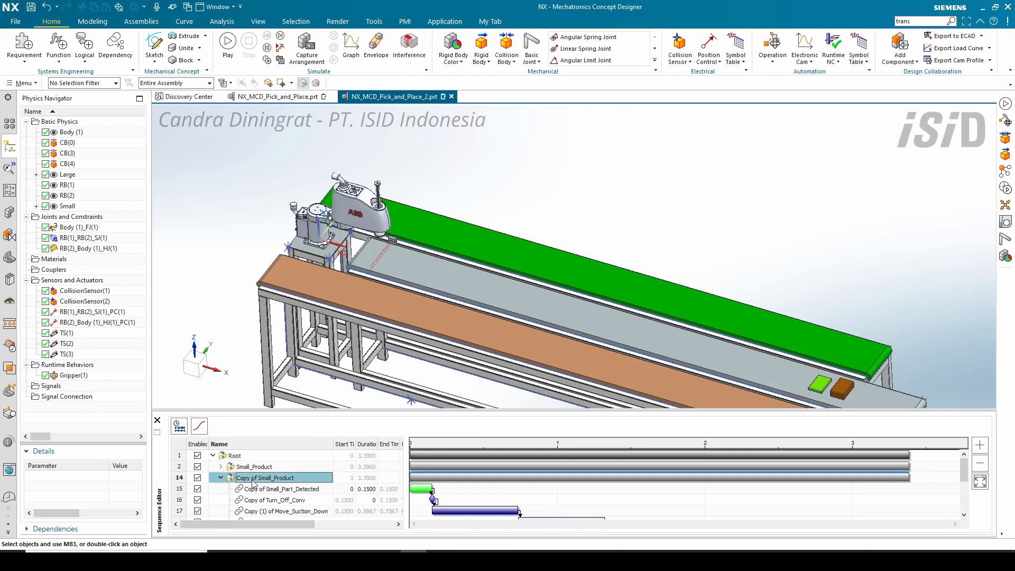
click(249, 480)
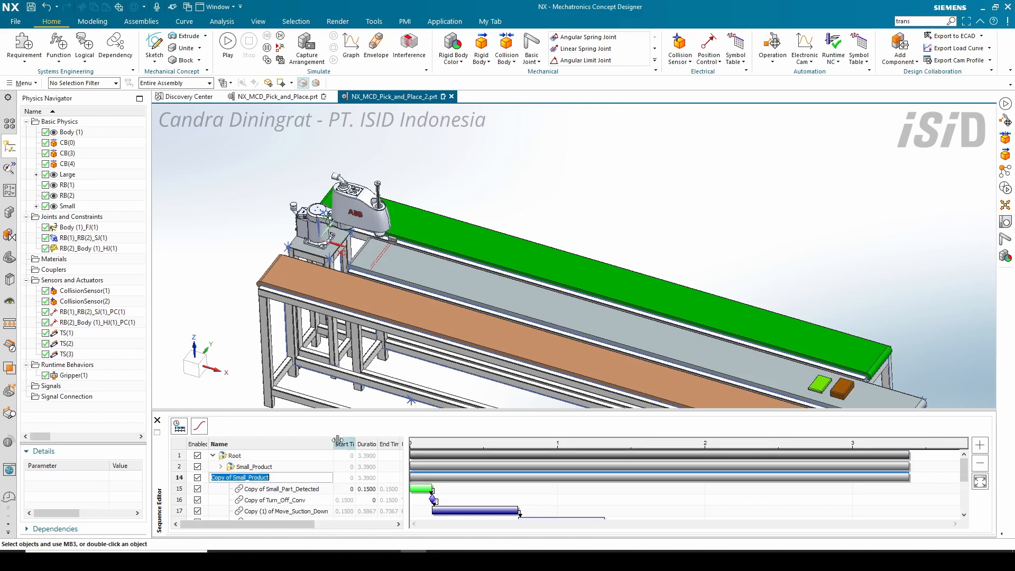
click(233, 481)
key(BackSpace)
key(BackSpace)
key(BackSpace)
key(BackSpace)
key(BackSpace)
key(BackSpace)
key(BackSpace)
key(BackSpace)
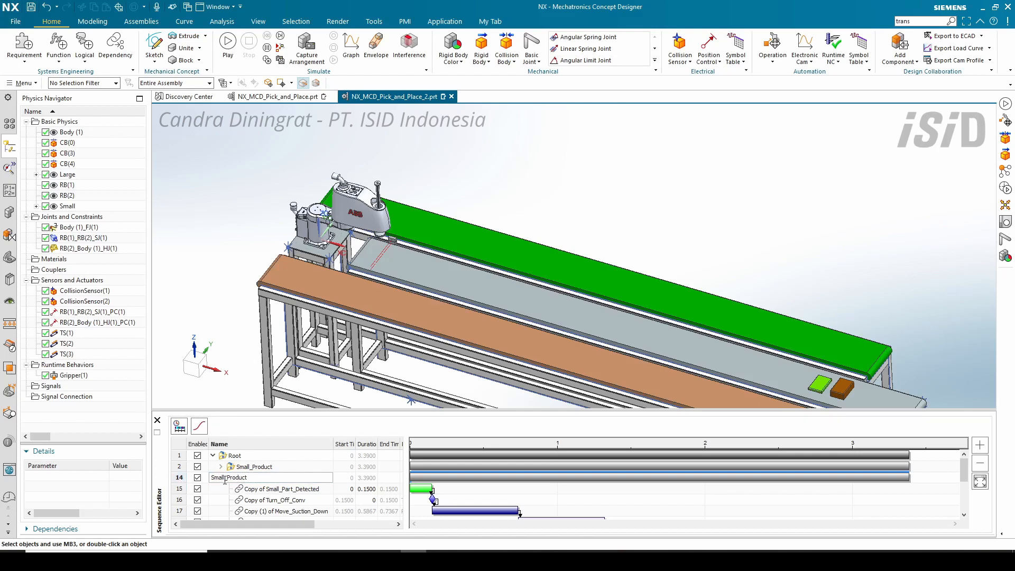
drag(225, 480, 211, 480)
text(Largel)
key(Return)
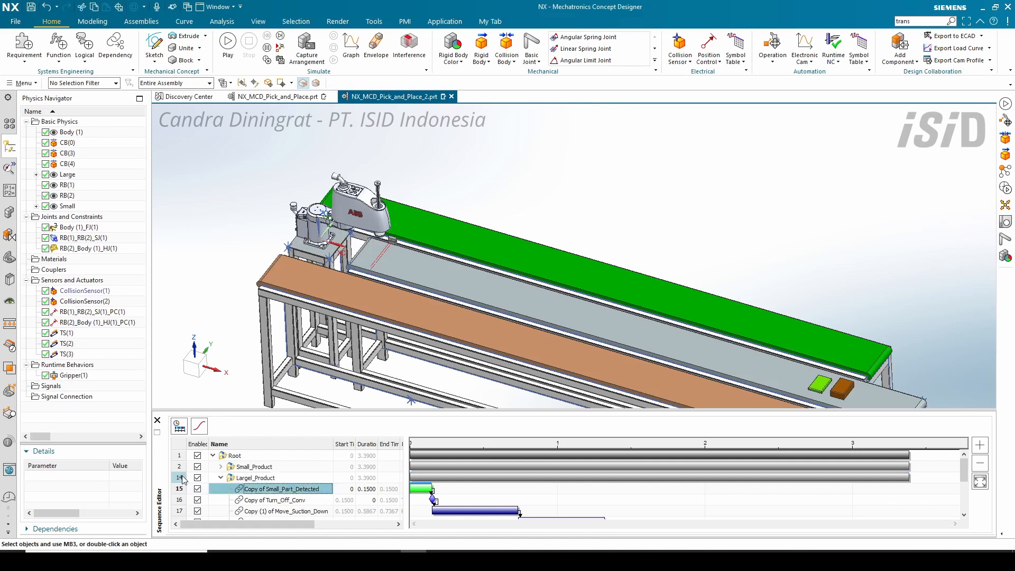
Step: Open the Copy of Small_Part_Detected operation for editing and change its name to Large_Part_Detected
double_click(275, 490)
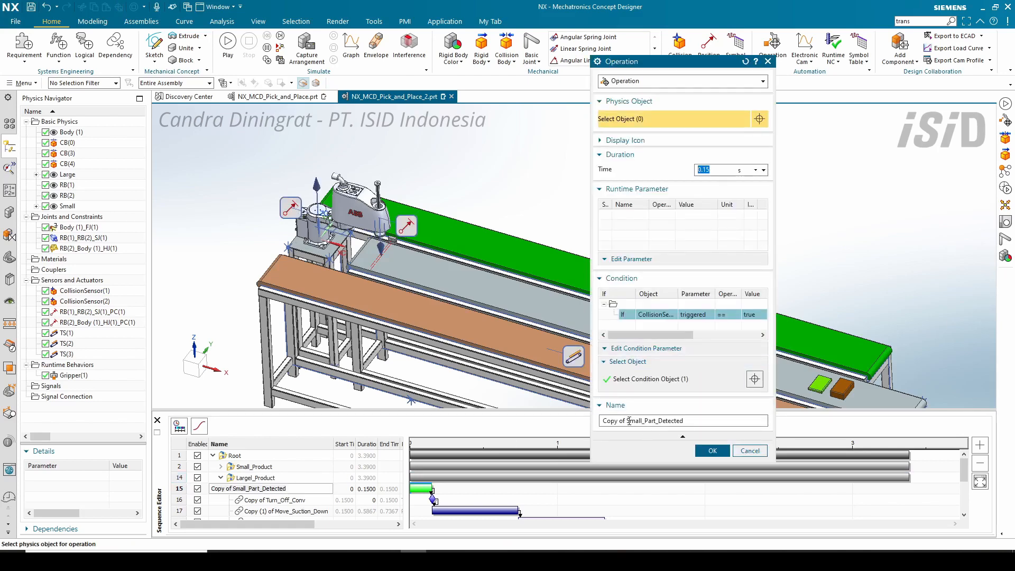
drag(629, 421, 523, 423)
key(BackSpace)
drag(619, 422, 593, 423)
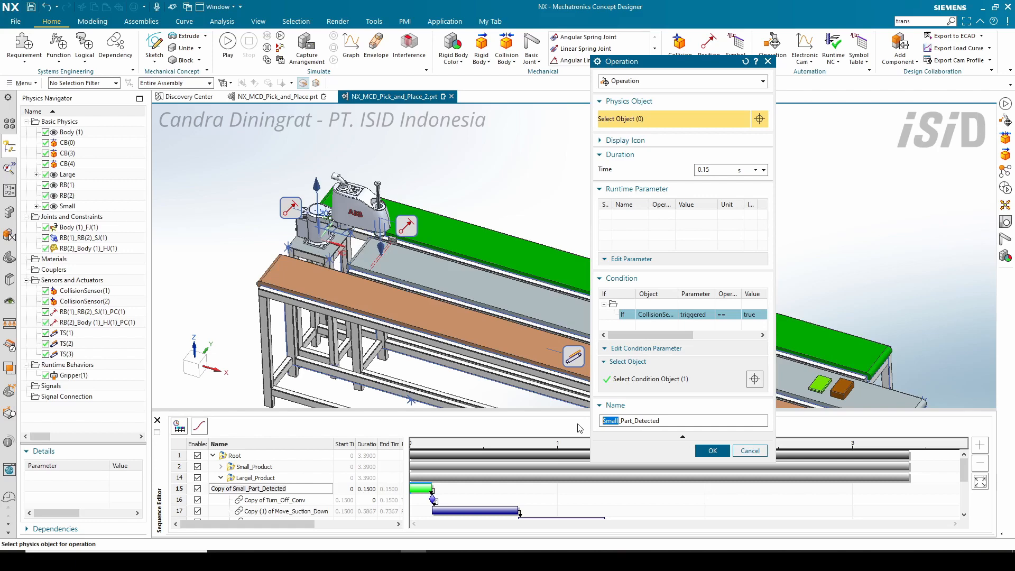
text(Large)
Step: Add an And condition group to Large_Part_Detected requiring CollisionSensor(2) triggered == true
scroll(379, 249, up, 5)
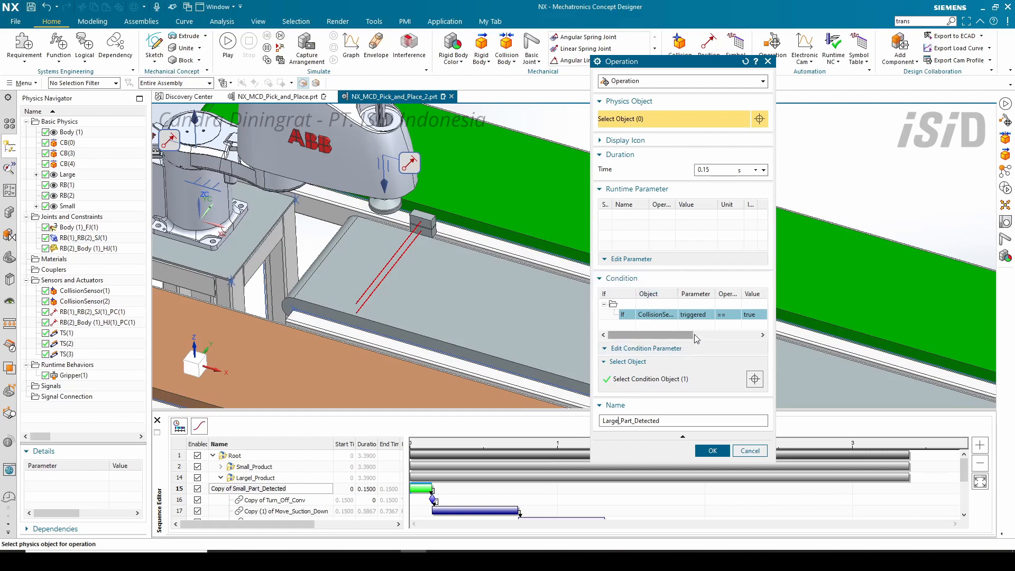
right_click(635, 326)
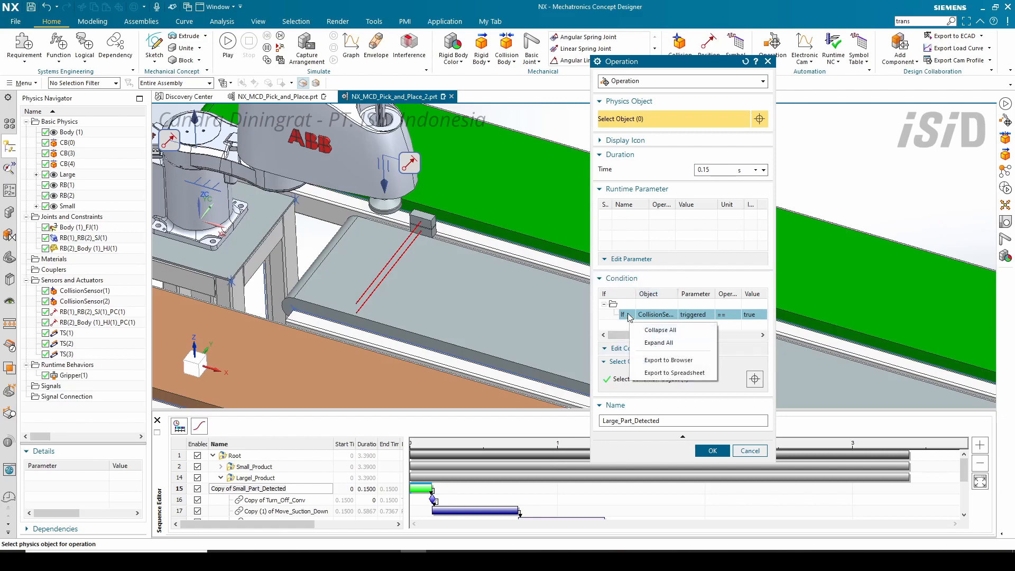
right_click(630, 317)
click(654, 339)
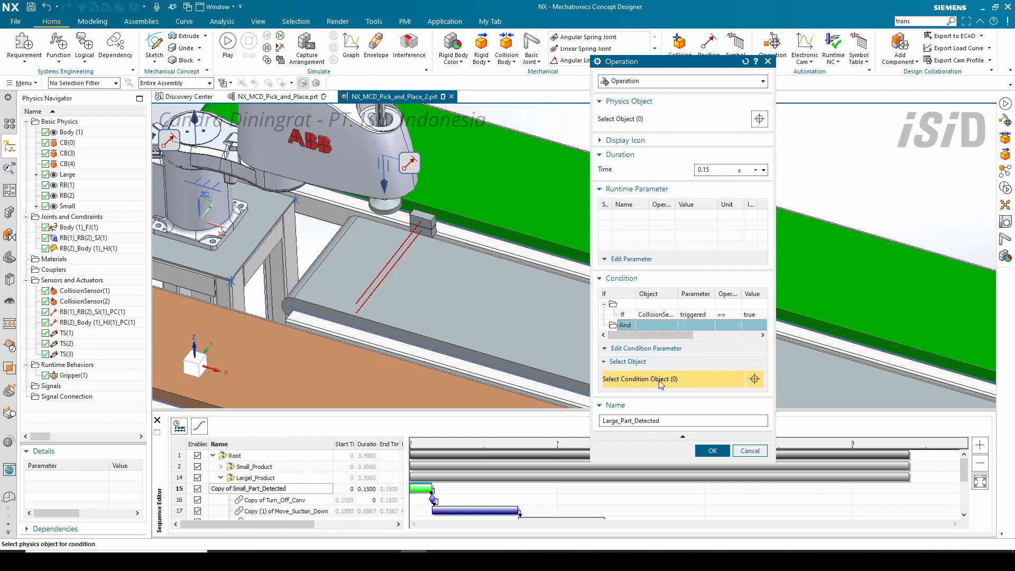
scroll(406, 228, up, 3)
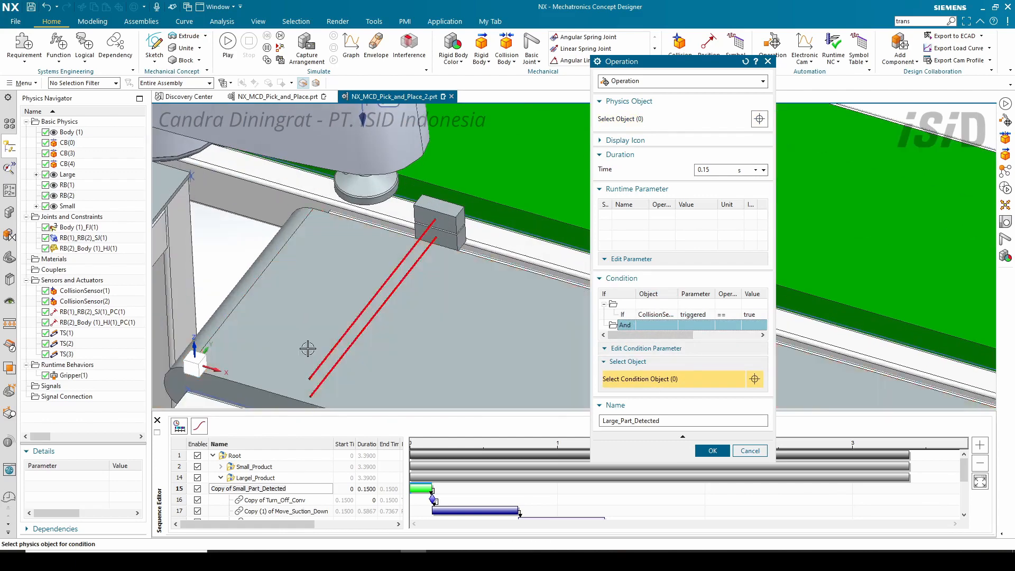
click(103, 302)
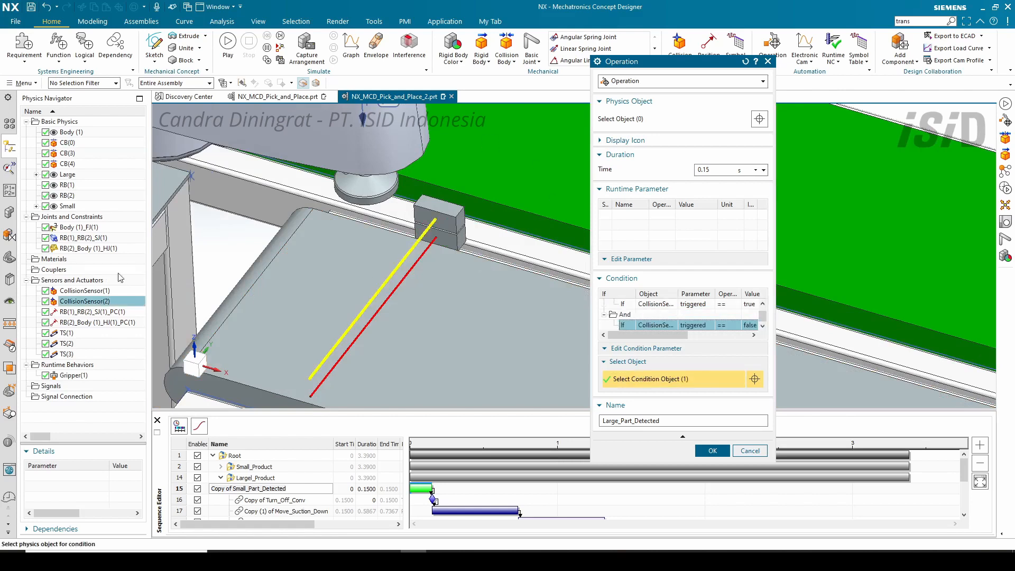
double_click(750, 325)
click(750, 340)
drag(682, 339, 655, 341)
scroll(641, 321, up, 1)
scroll(641, 321, down, 1)
Step: Check which collision sensor beam on the conveyor each of the two Large_Part_Detected conditions refers to
click(646, 306)
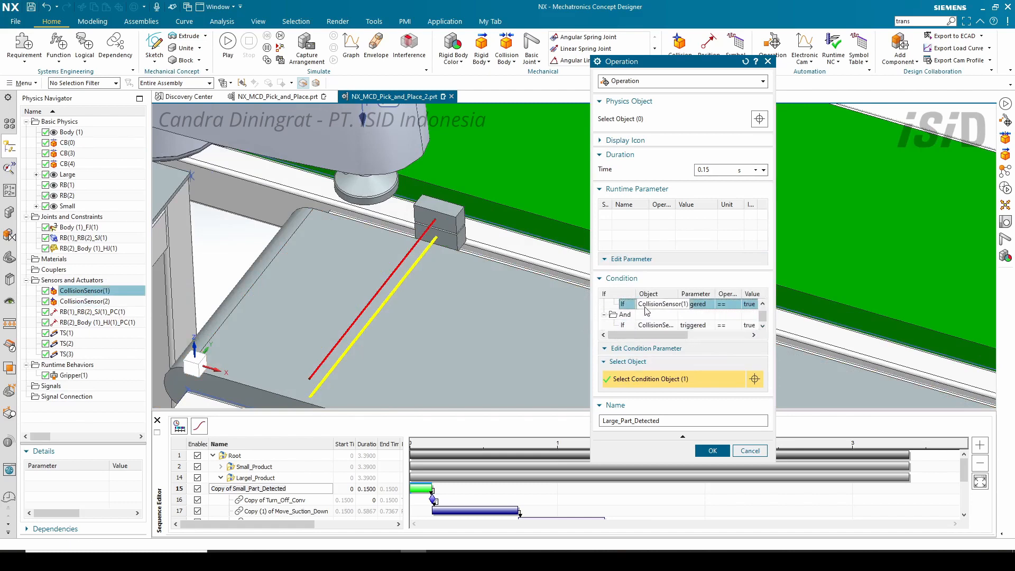
click(654, 324)
click(652, 306)
click(656, 325)
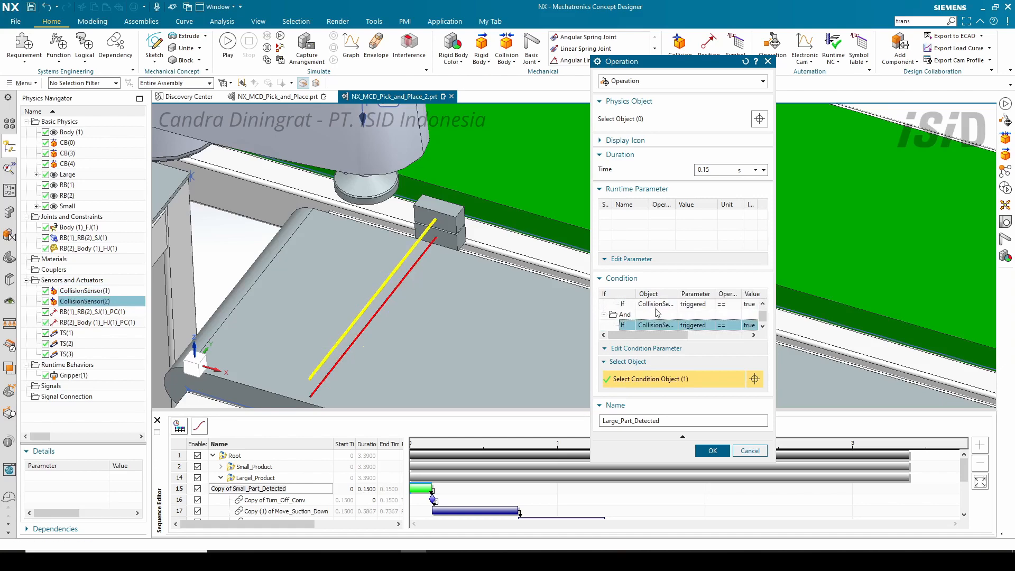
click(653, 305)
click(656, 325)
scroll(378, 235, down, 8)
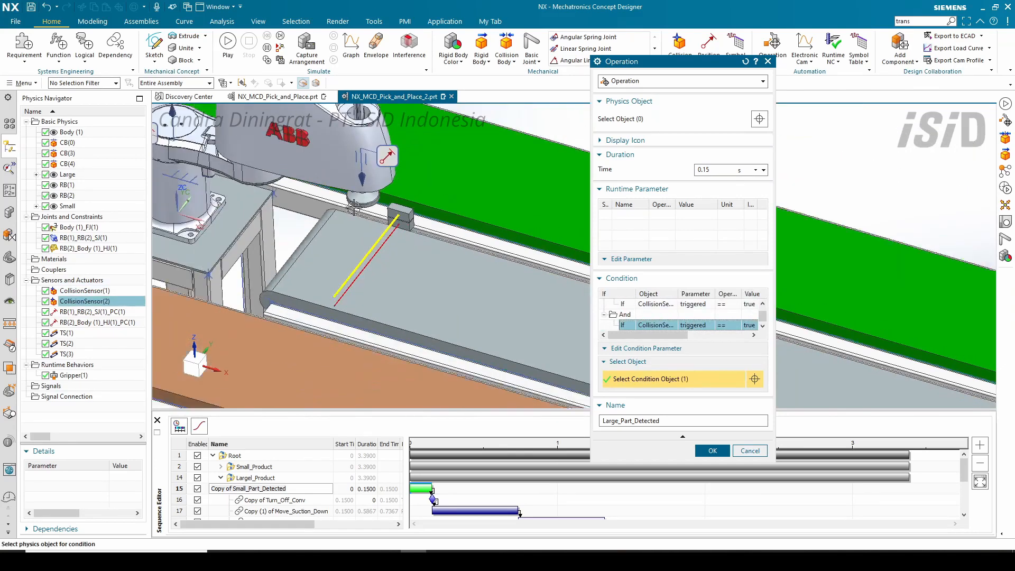
Step: Inspect the two sensor beams on the conveyor once more and accept the edited Large_Part_Detected operation
scroll(442, 276, up, 2)
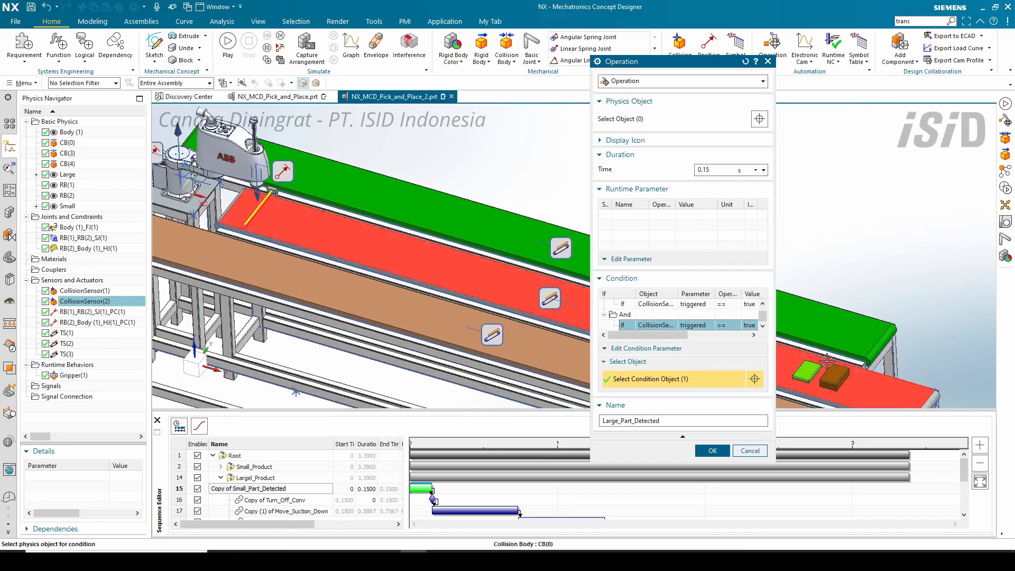
scroll(360, 194, up, 3)
scroll(358, 194, up, 2)
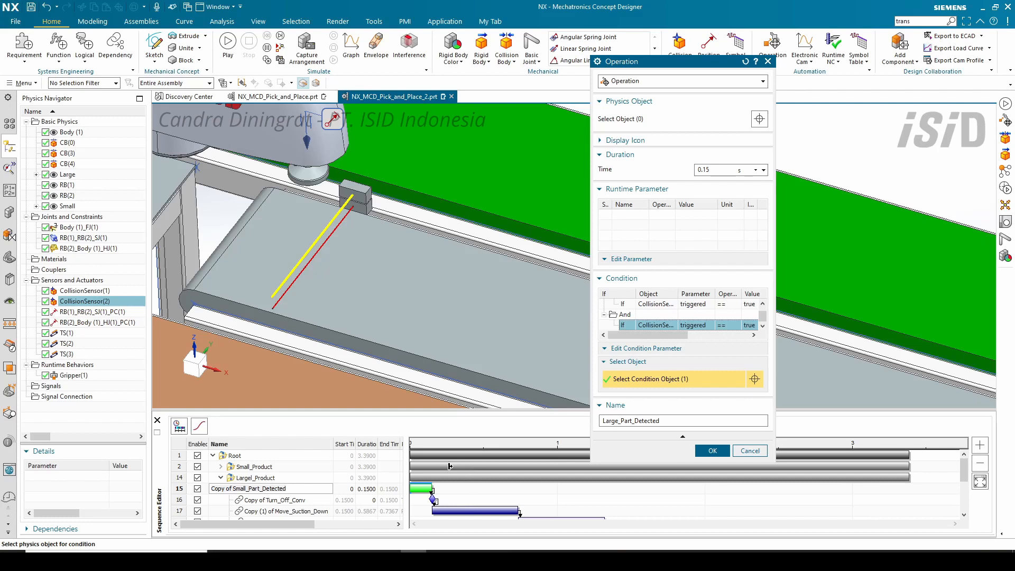
click(729, 450)
Step: Open the Copy (1) of Move_Suction_Down operation in the Largel_Product group for editing
scroll(273, 478, down, 3)
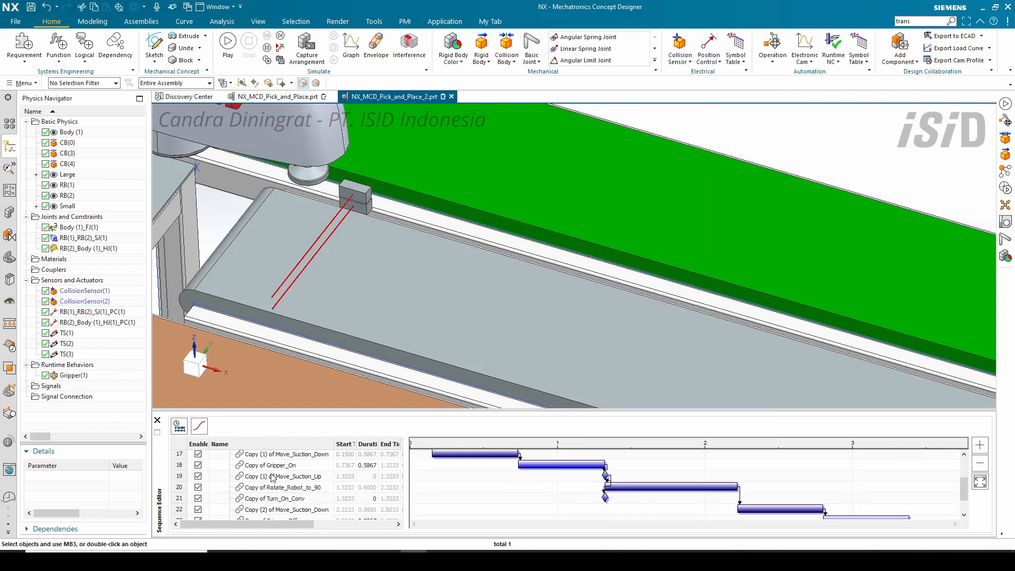
scroll(314, 493, up, 1)
click(285, 475)
click(292, 483)
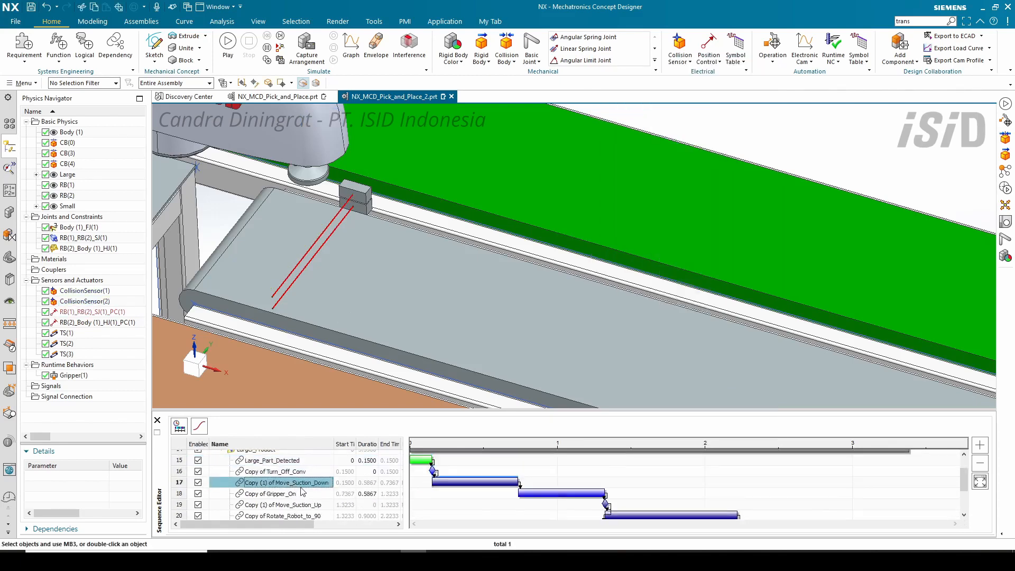
click(295, 494)
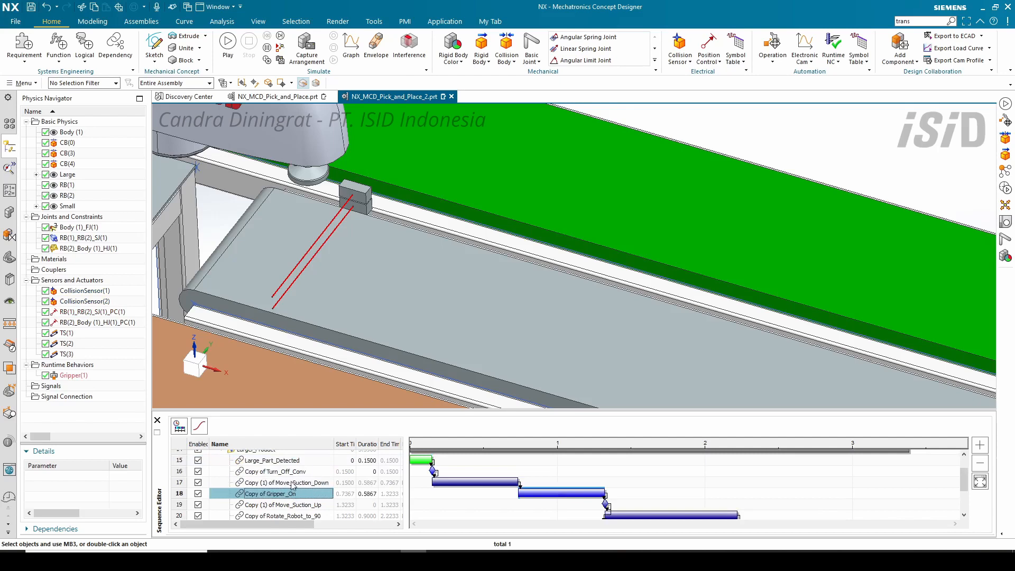
click(292, 482)
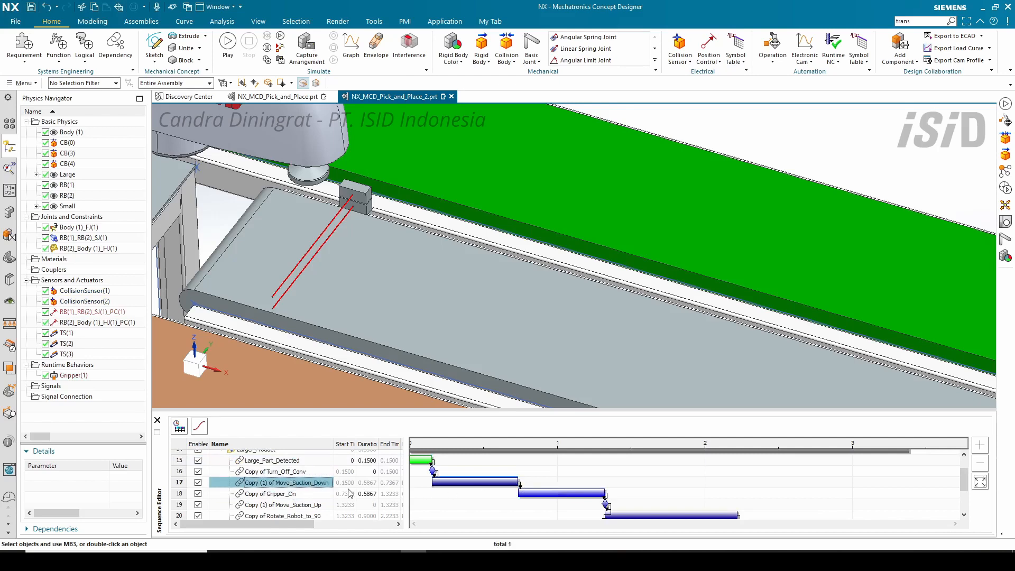
double_click(294, 489)
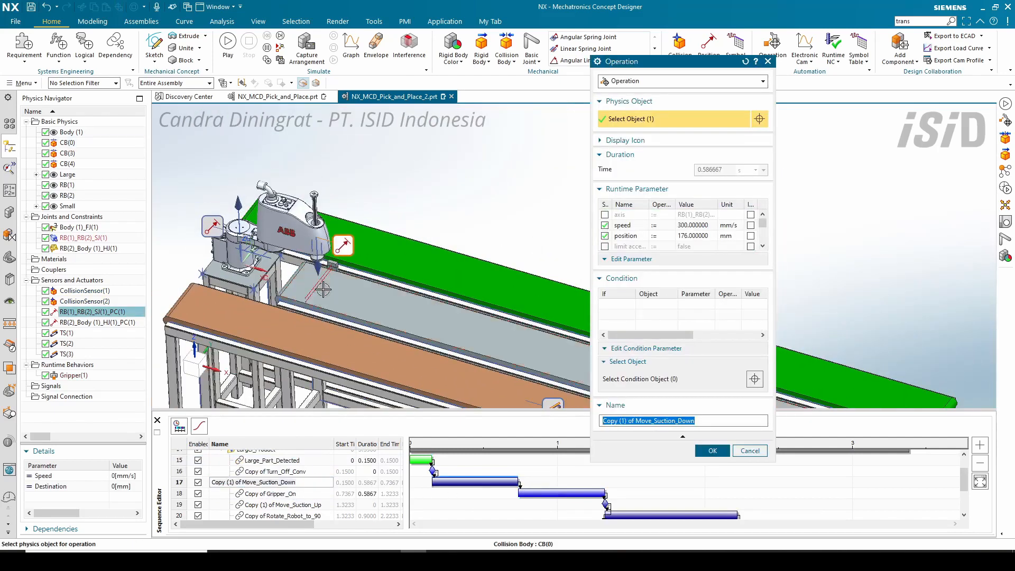
Step: Compare the heights of the small and large parts on the conveyor and examine the suction cup above the sensor beams
shift+middle_drag(396, 283, 278, 195)
shift+middle_drag(388, 248, 189, 238)
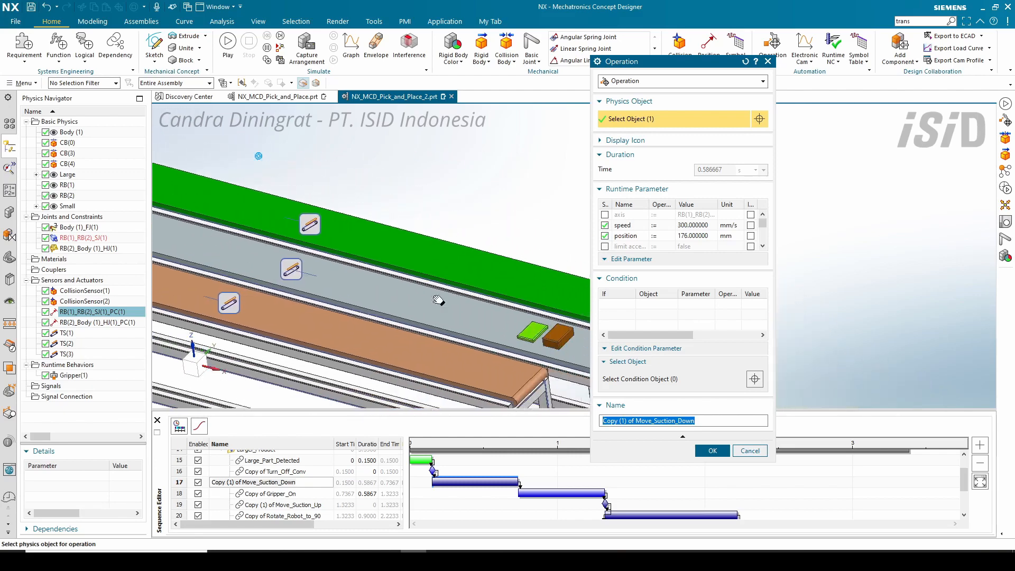
shift+middle_drag(440, 300, 369, 260)
scroll(462, 324, up, 5)
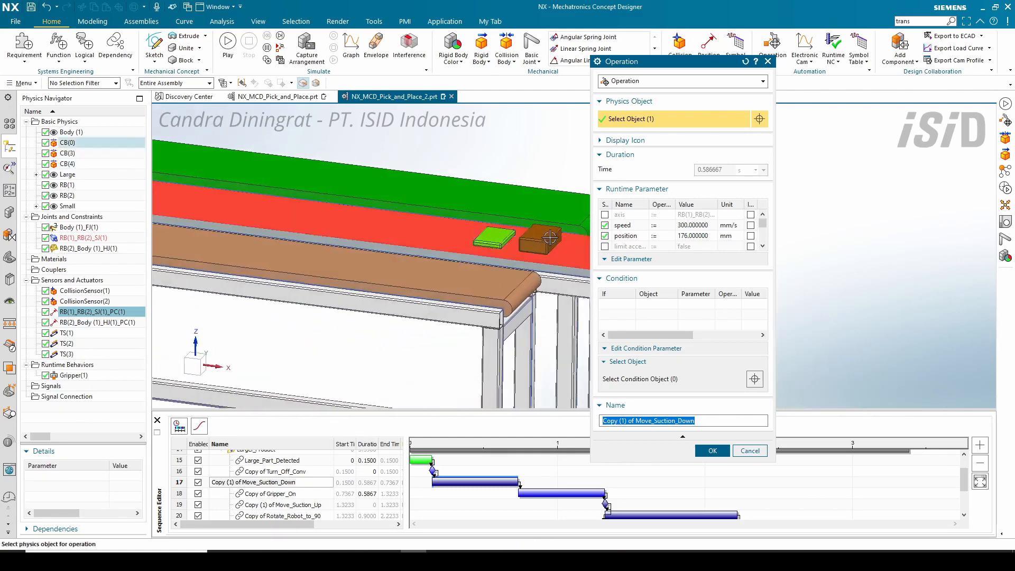
scroll(562, 255, down, 4)
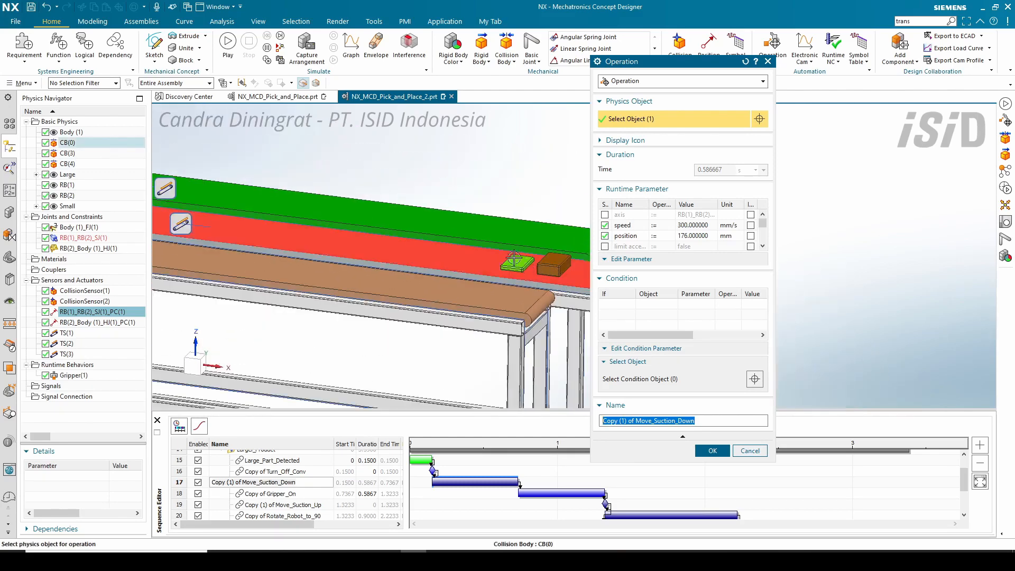
scroll(522, 263, up, 3)
scroll(522, 263, down, 3)
scroll(394, 273, up, 4)
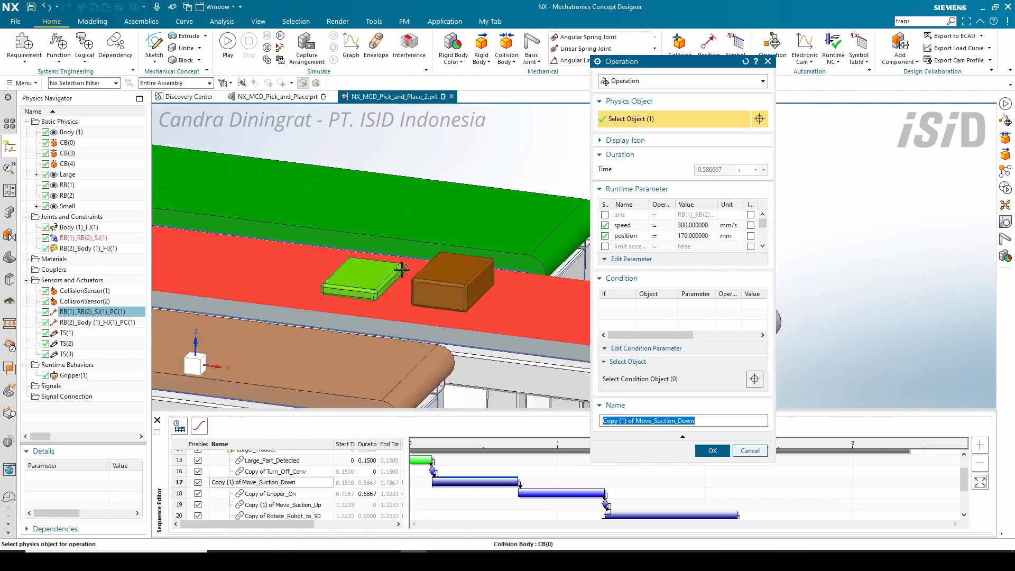
scroll(511, 300, down, 3)
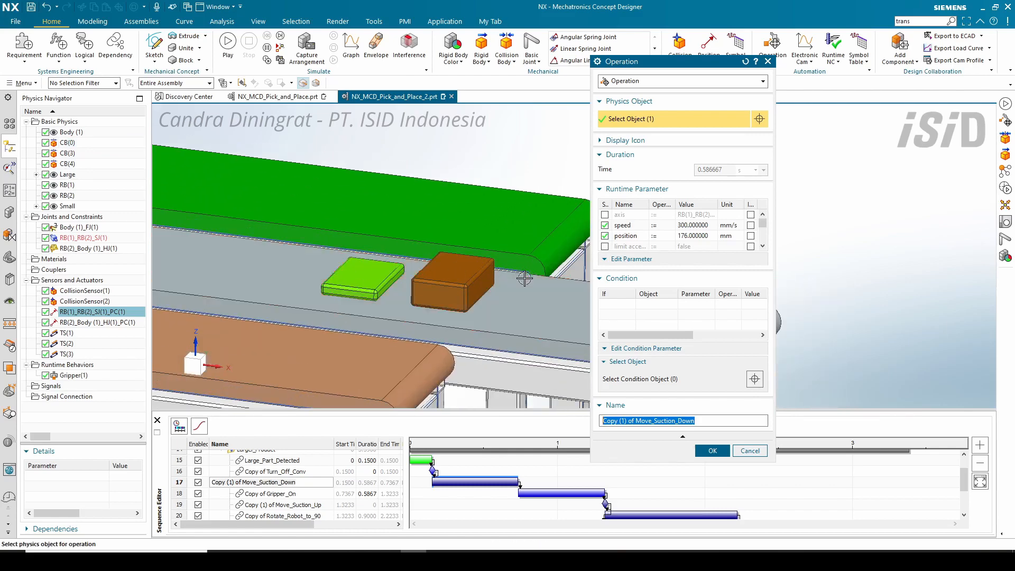
scroll(511, 300, down, 1)
shift+middle_drag(496, 342, 574, 369)
shift+middle_drag(349, 360, 476, 383)
shift+middle_drag(255, 341, 446, 380)
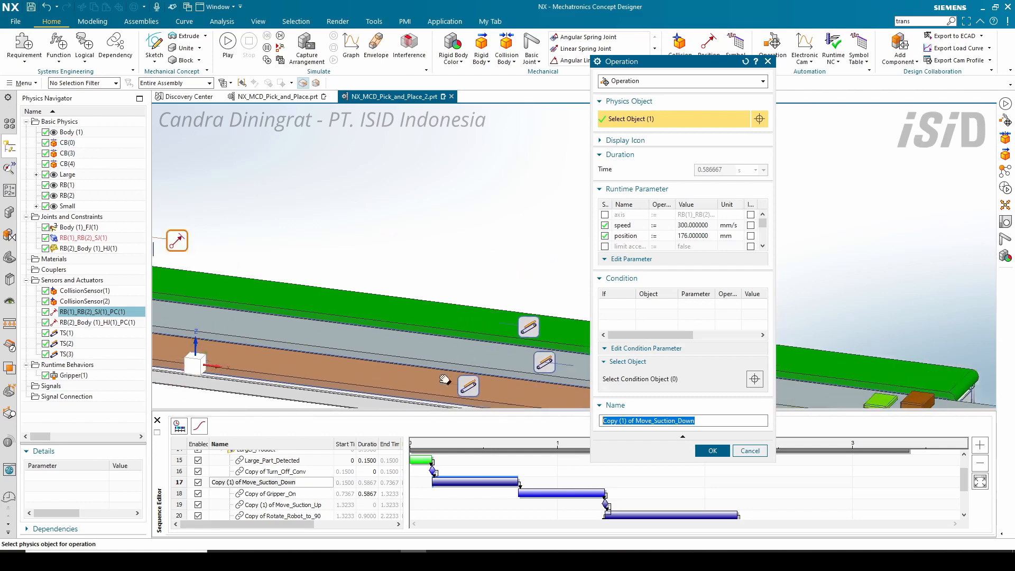
shift+middle_drag(215, 320, 362, 348)
scroll(327, 306, up, 3)
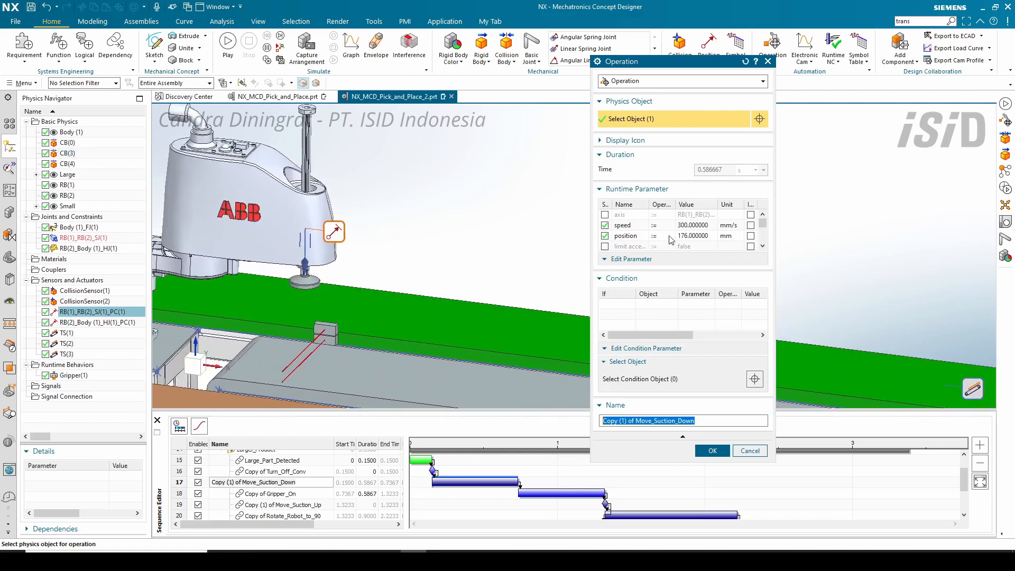
Step: Start a measurement for the operation's position parameter, using the suction cup's bottom face to define the vector
click(688, 236)
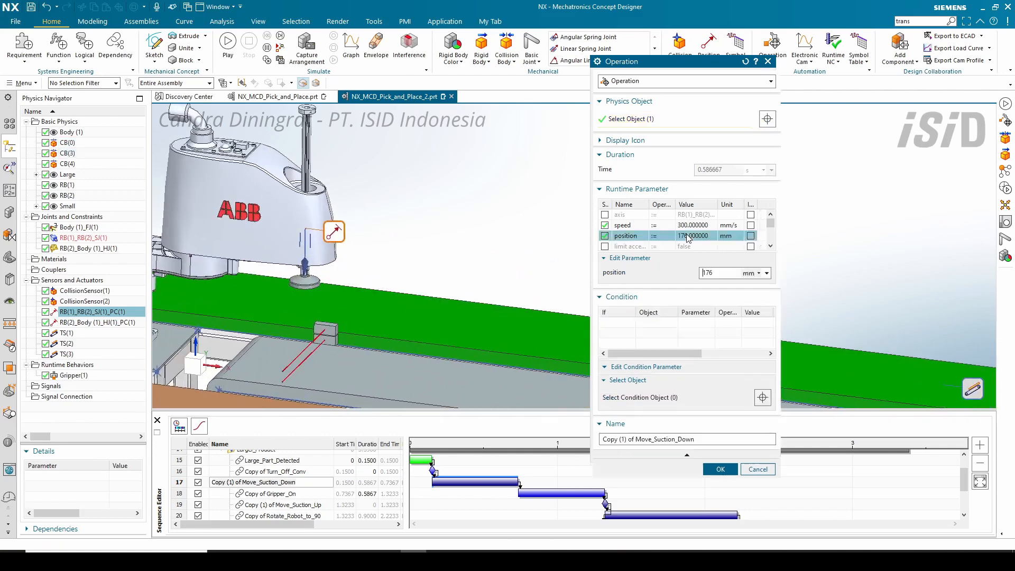
click(768, 274)
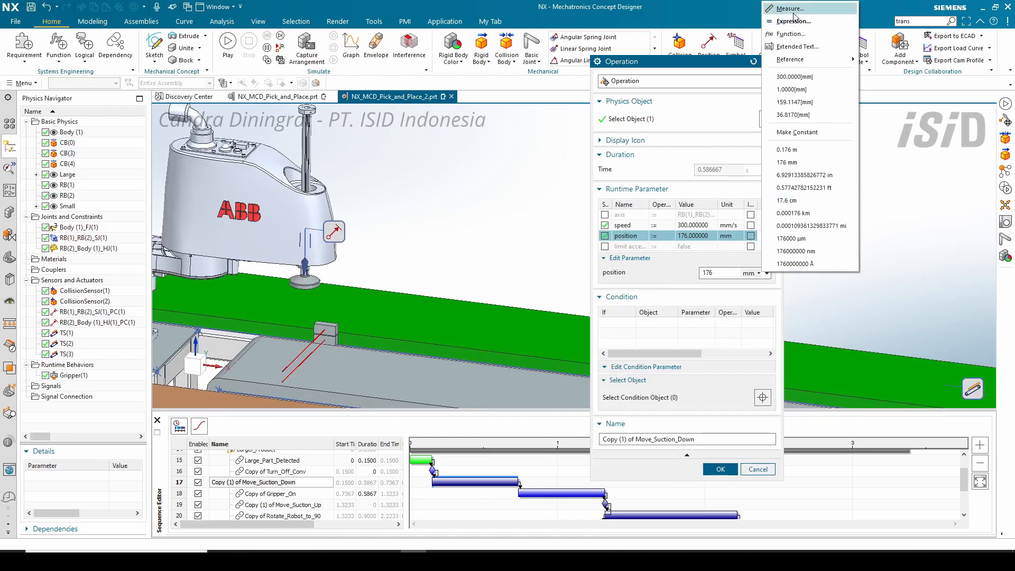
click(793, 12)
scroll(287, 285, up, 1)
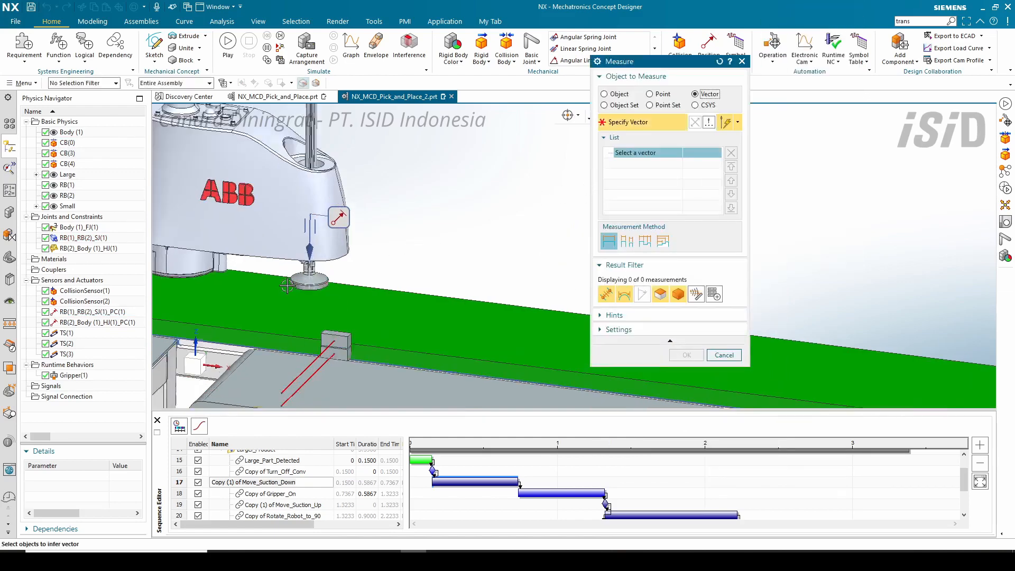
scroll(287, 285, up, 3)
scroll(330, 244, up, 2)
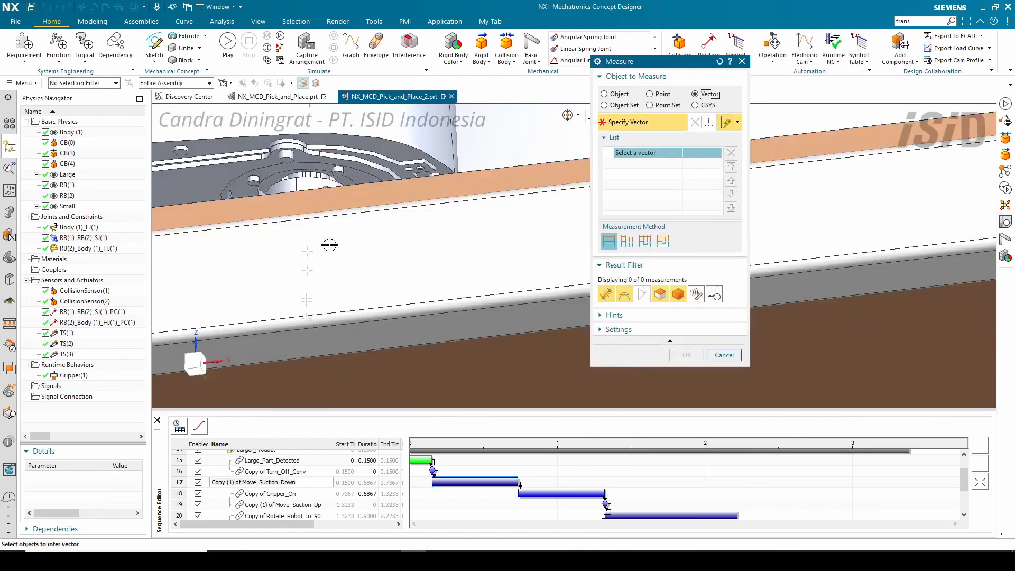
scroll(329, 244, down, 3)
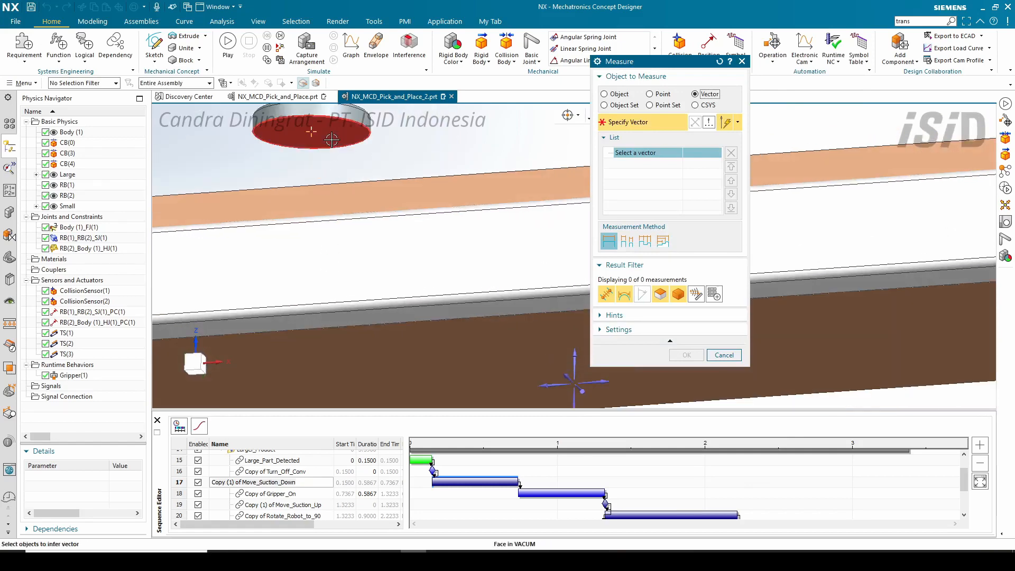
click(332, 139)
scroll(261, 215, down, 5)
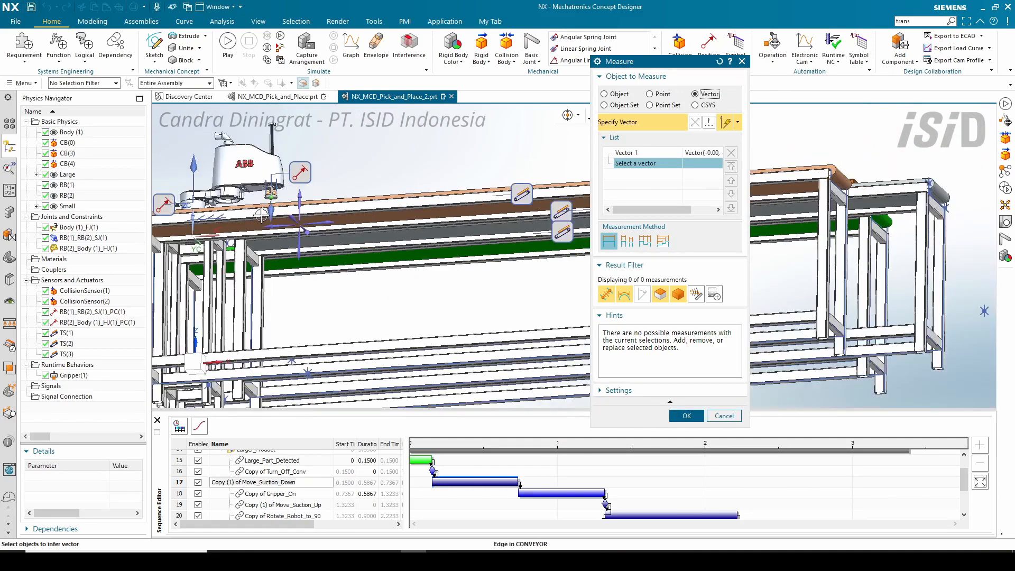
Step: Measure the minimum projected clearance between the suction cup's bottom face and the large part's top face, and use it as the position
middle_drag(261, 215, 268, 238)
click(612, 96)
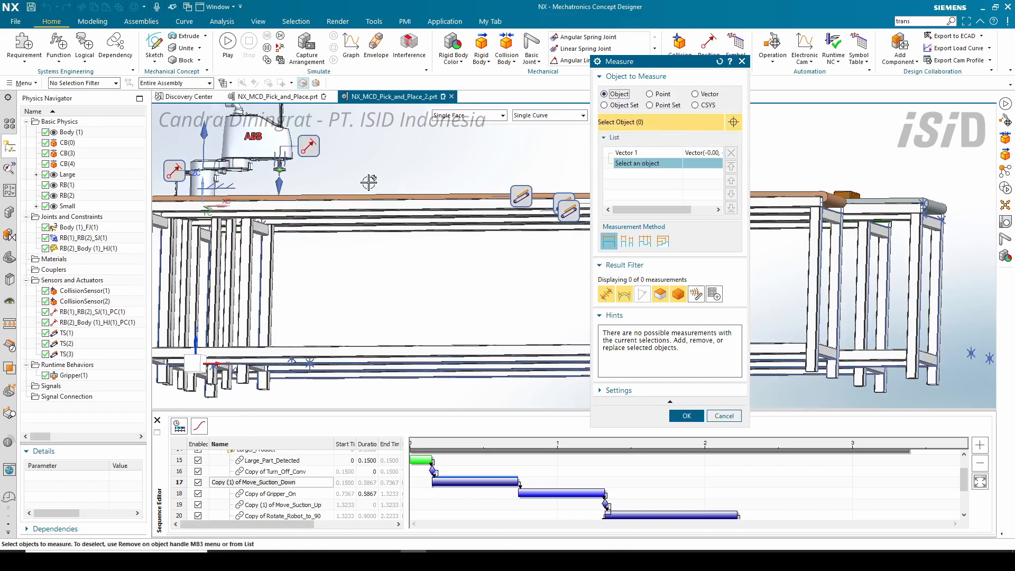
scroll(369, 182, up, 8)
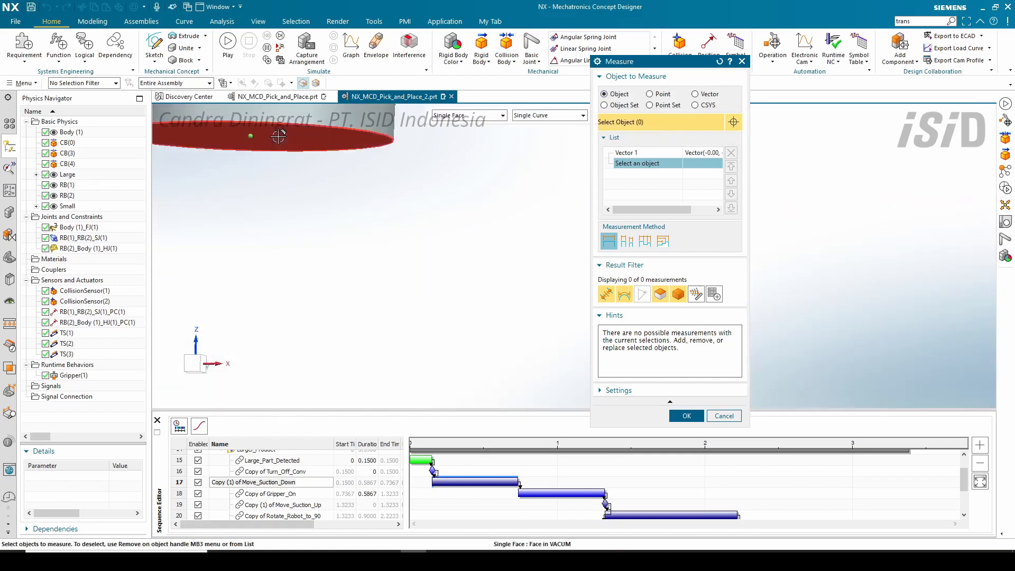
click(279, 136)
scroll(245, 193, down, 8)
middle_drag(245, 193, 240, 229)
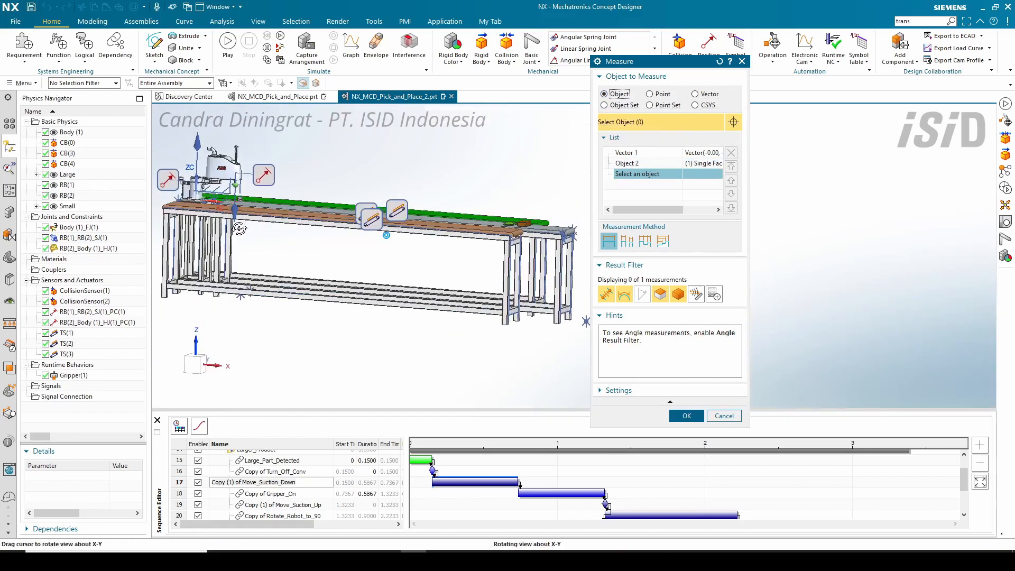
scroll(482, 240, up, 10)
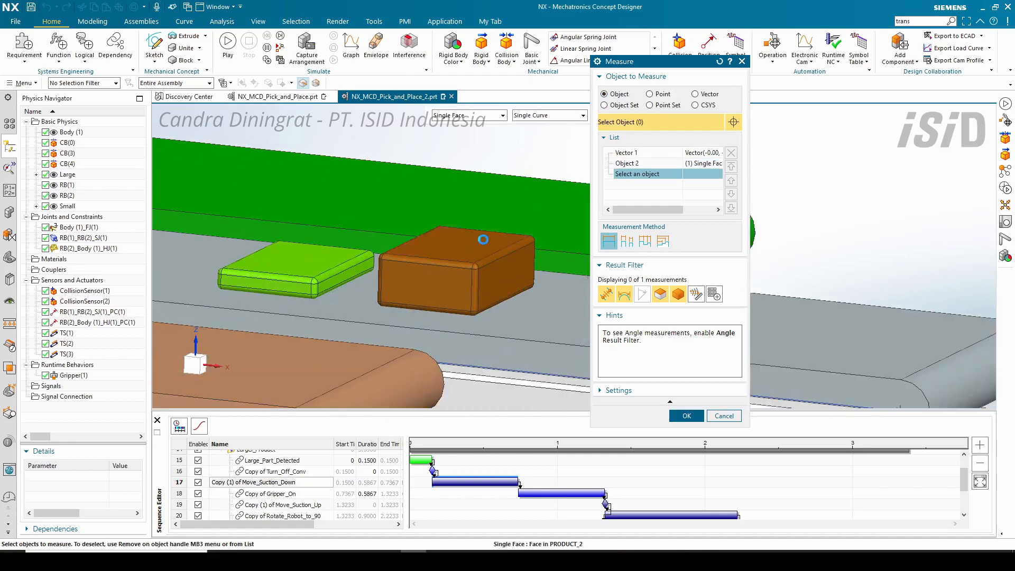
click(483, 239)
scroll(483, 240, down, 10)
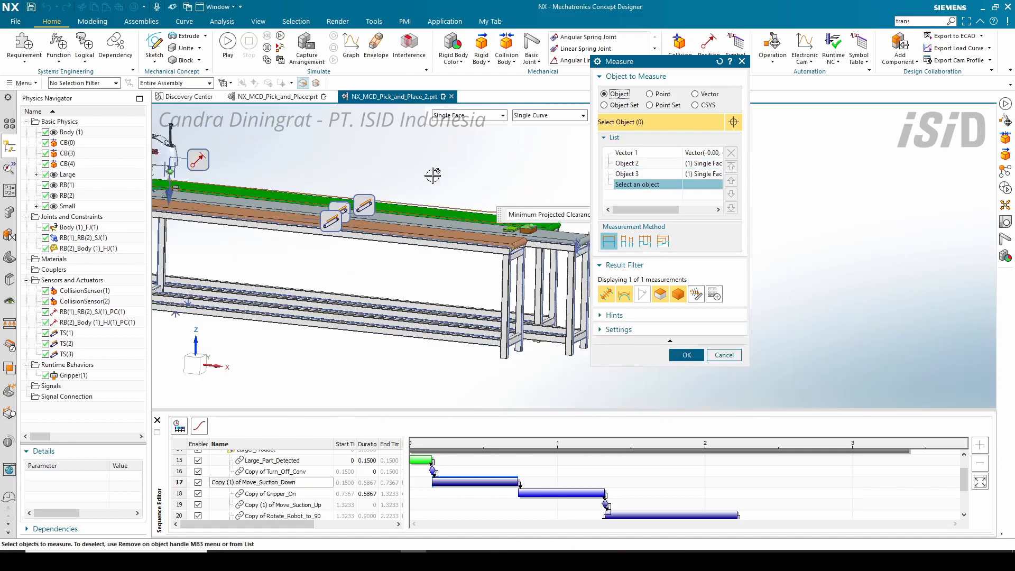
scroll(503, 207, up, 5)
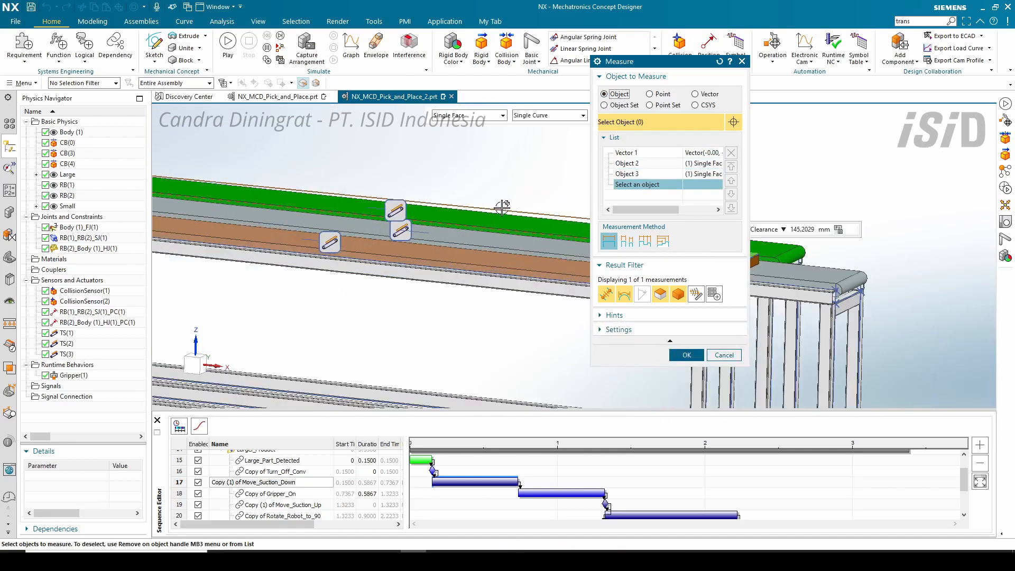
drag(650, 62, 460, 97)
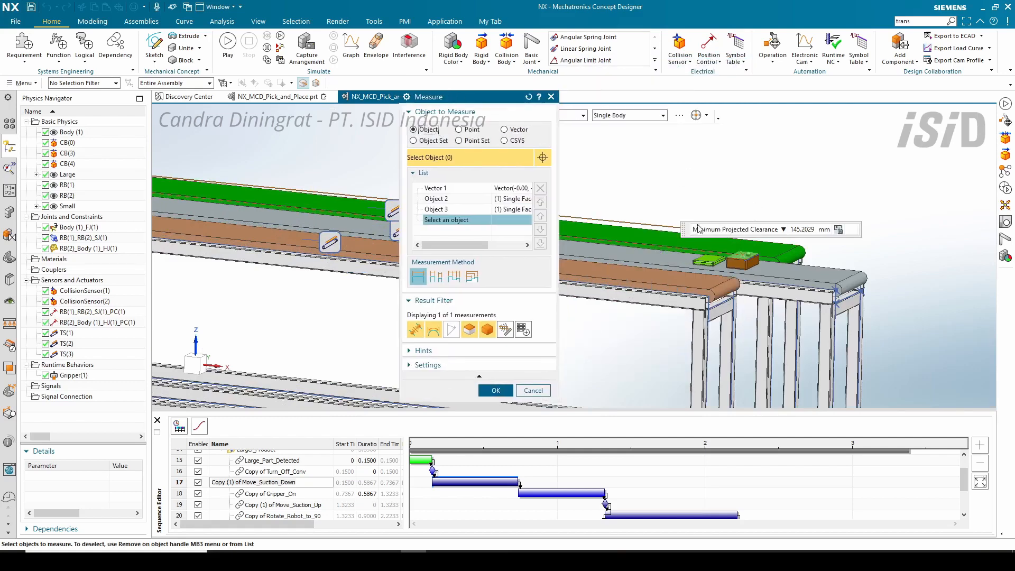
drag(698, 229, 666, 203)
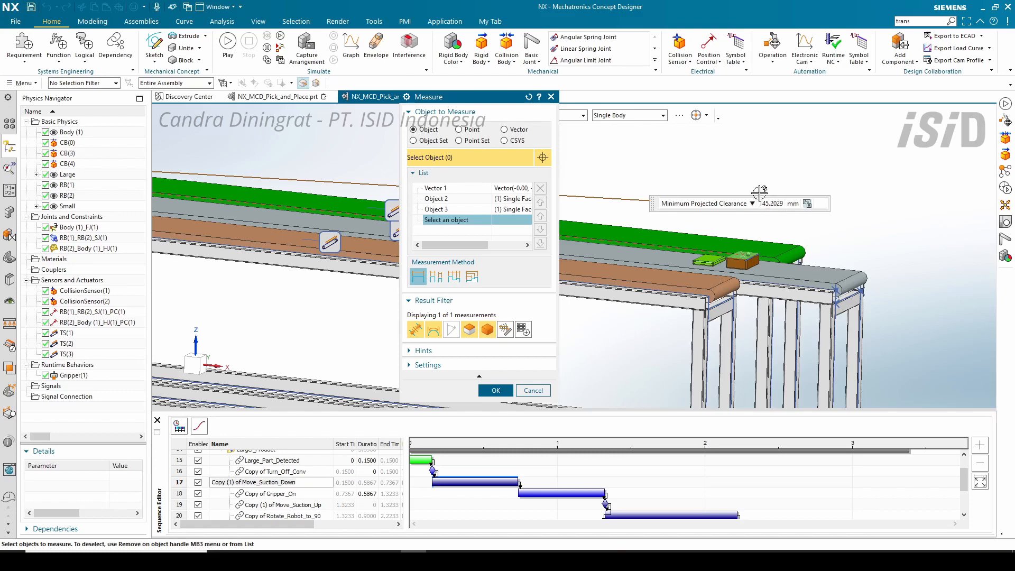
click(496, 391)
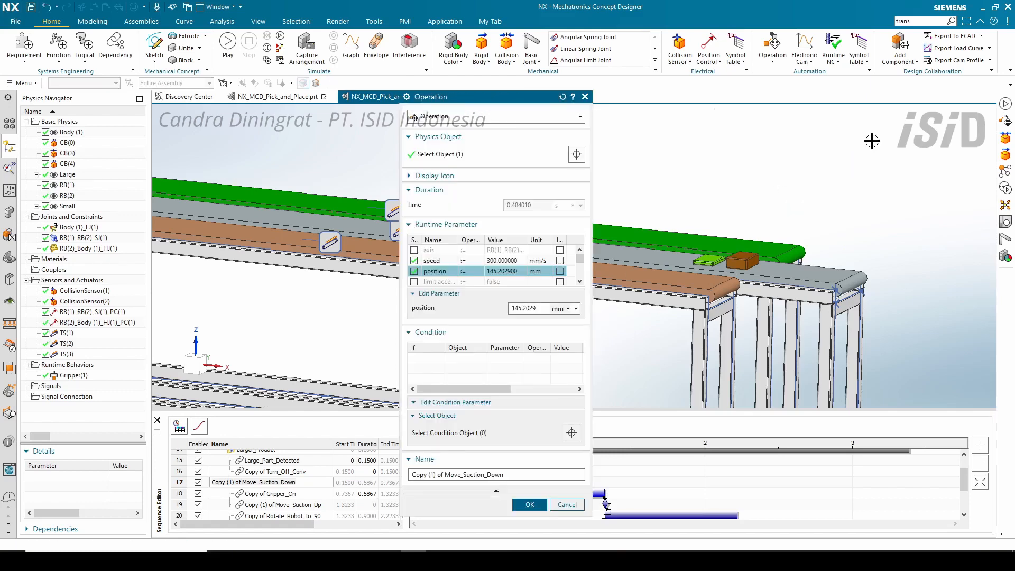
Step: Round the position of Copy (1) of Move_Suction_Down to 146 mm and accept the operation
drag(541, 310, 520, 309)
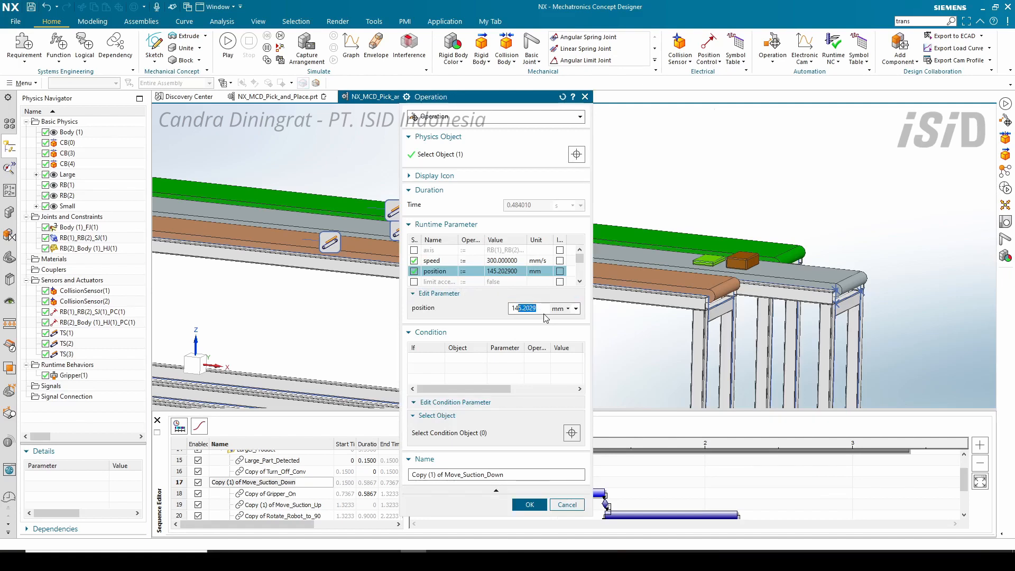
text(6)
click(529, 505)
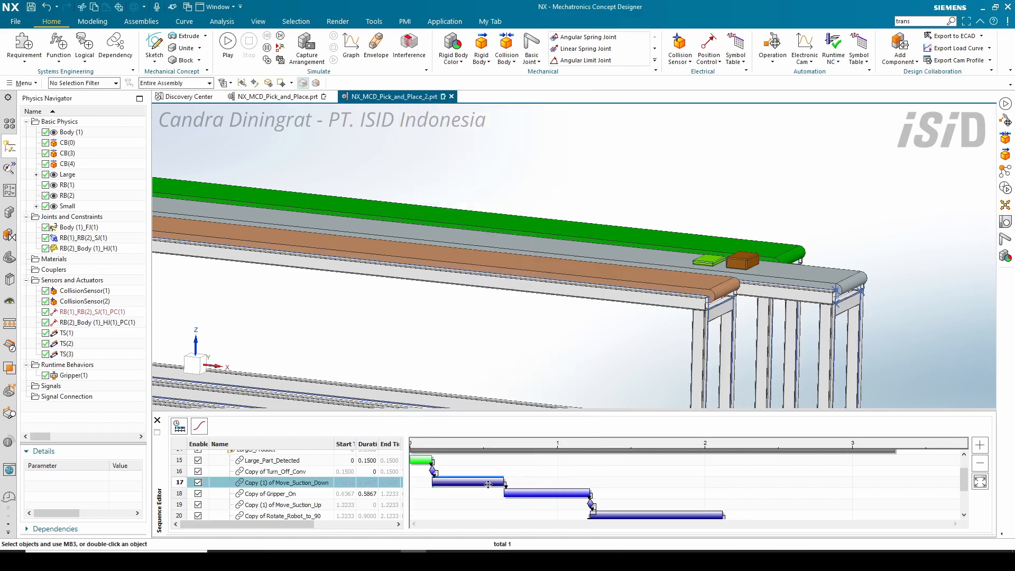
Step: Set the position of Copy (2) of Move_Suction_Down in the large-part sequence to 144 mm and accept the operation
scroll(302, 497, down, 1)
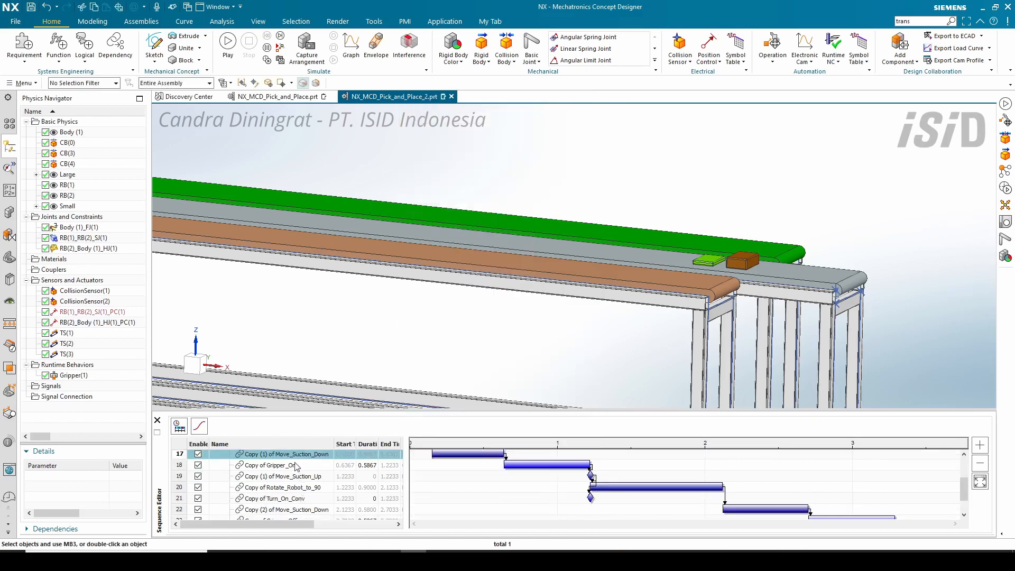
click(294, 477)
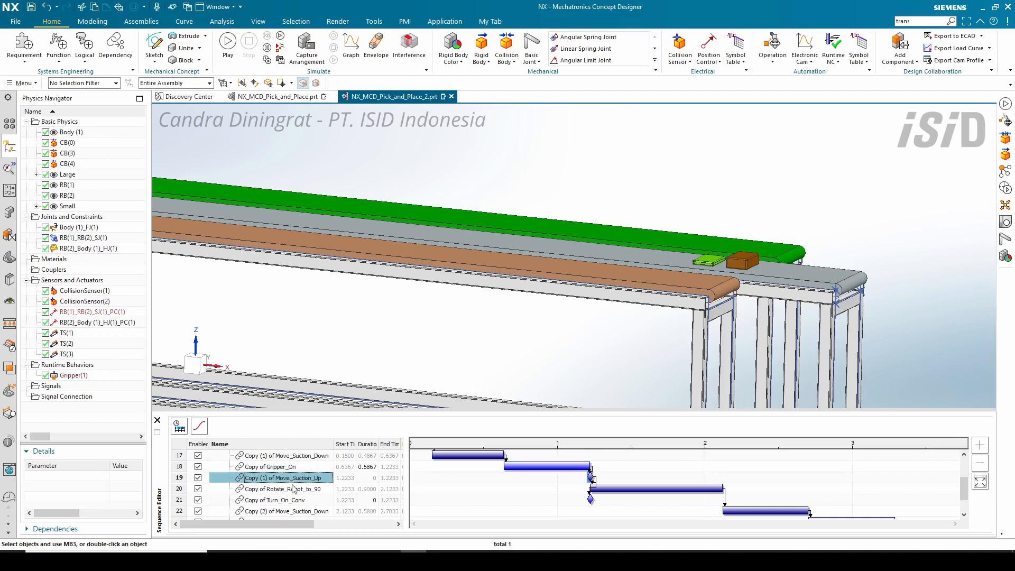
scroll(294, 488, down, 1)
click(297, 483)
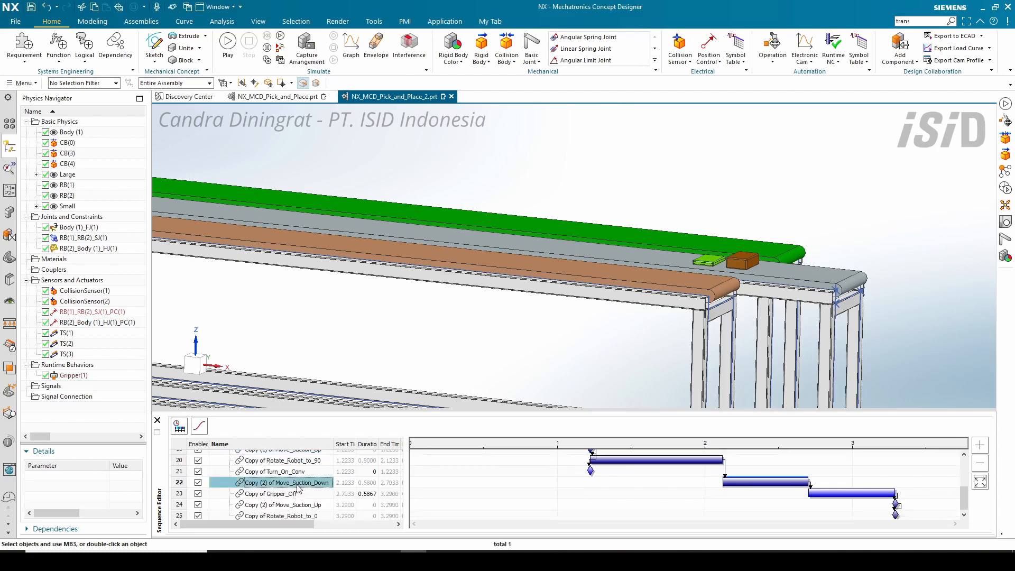
double_click(298, 483)
click(517, 271)
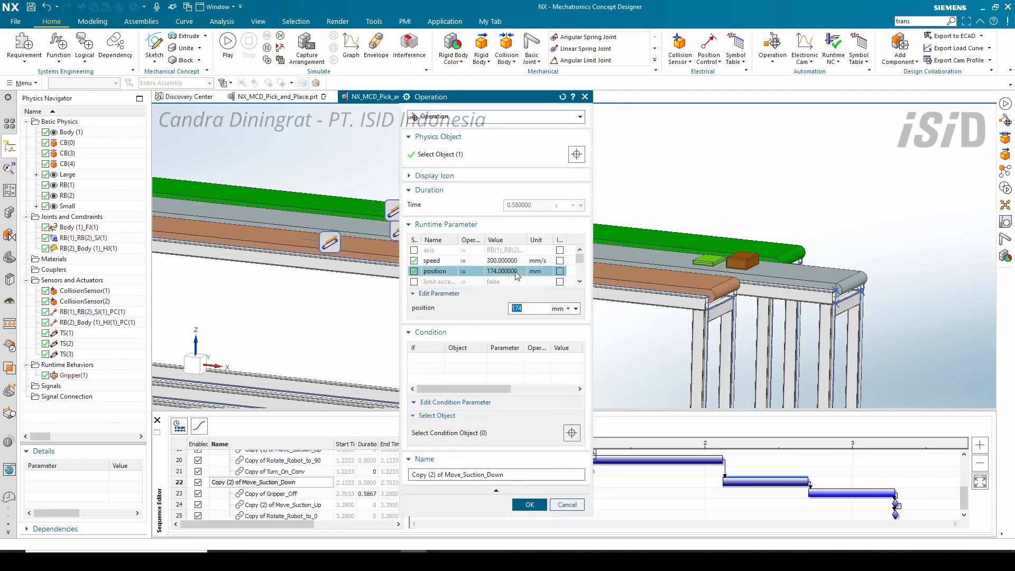
click(522, 308)
click(519, 308)
key(BackSpace)
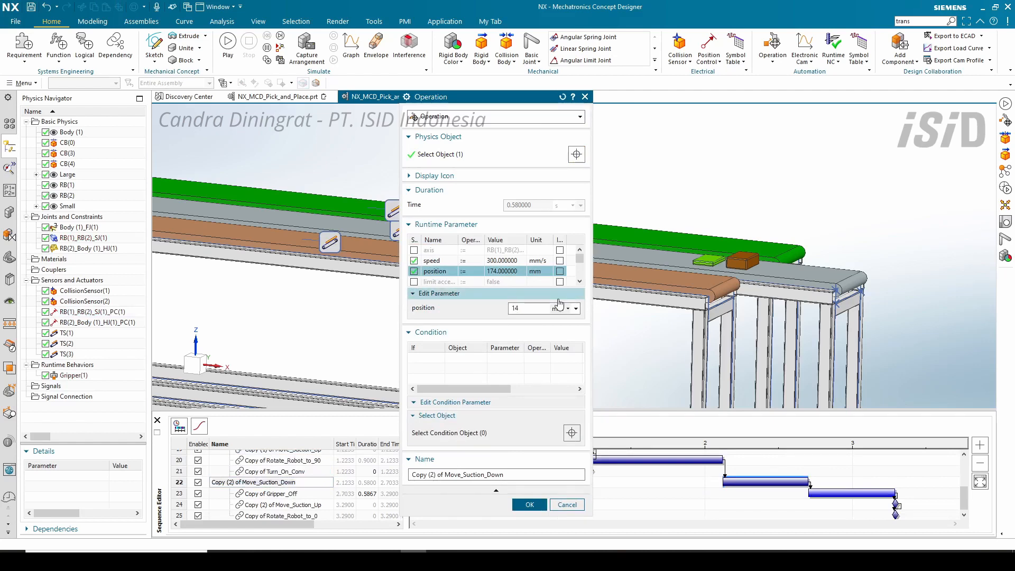
text(4)
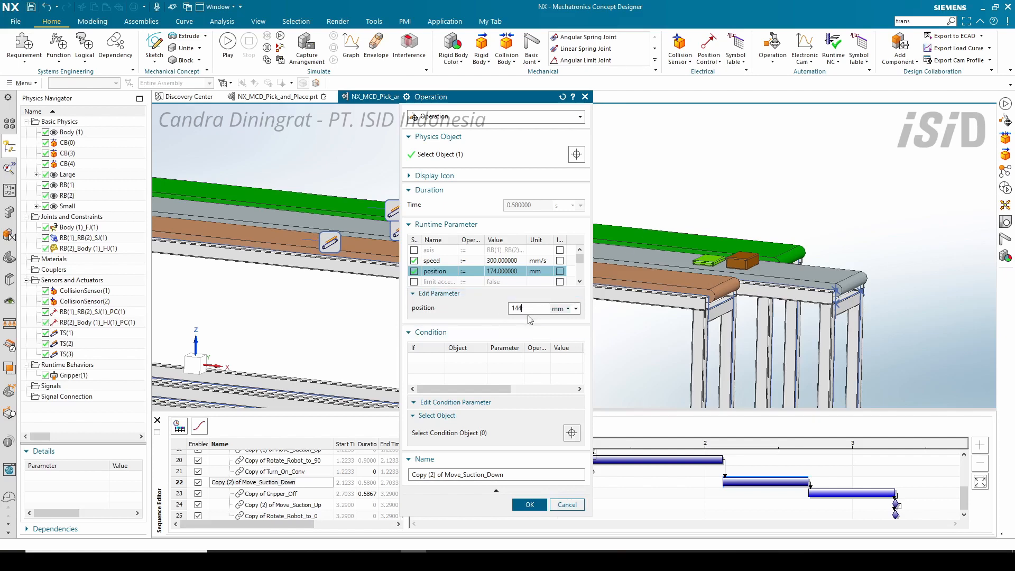
drag(459, 101, 482, 67)
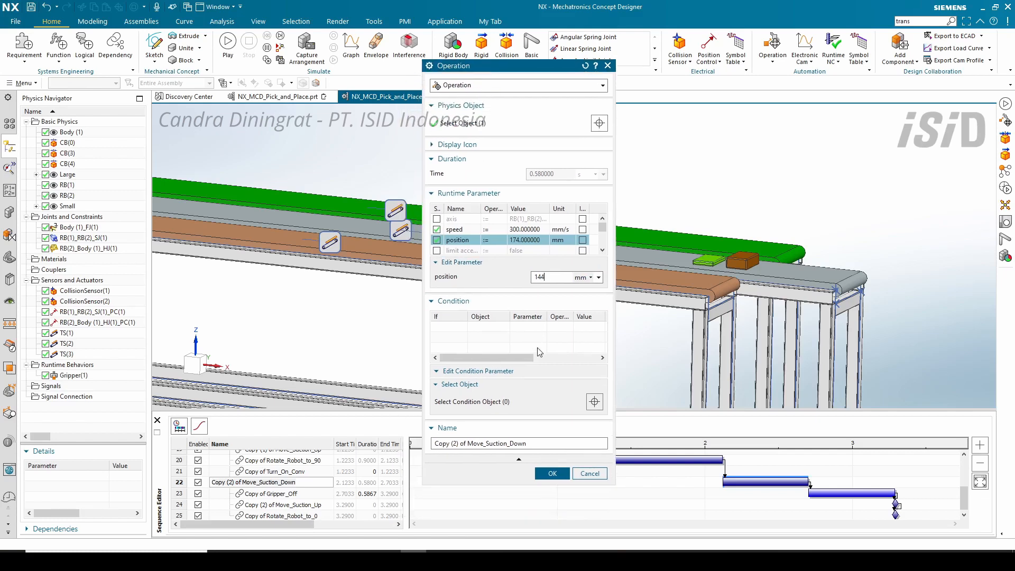
click(552, 473)
Step: Set the position of Copy of Rotate_Robot_to_90 to 270 degrees and accept the operation
scroll(314, 497, up, 1)
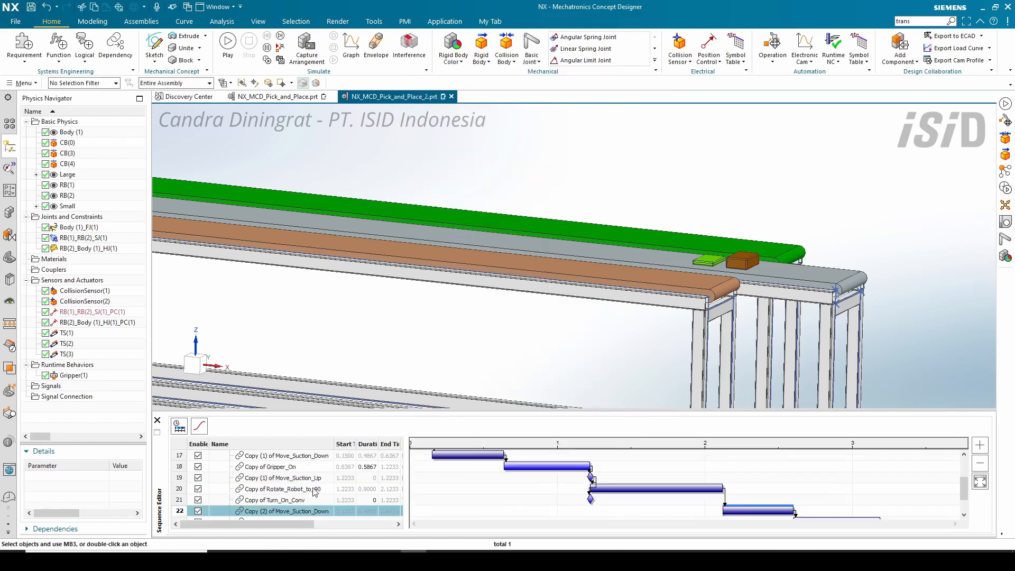
double_click(314, 489)
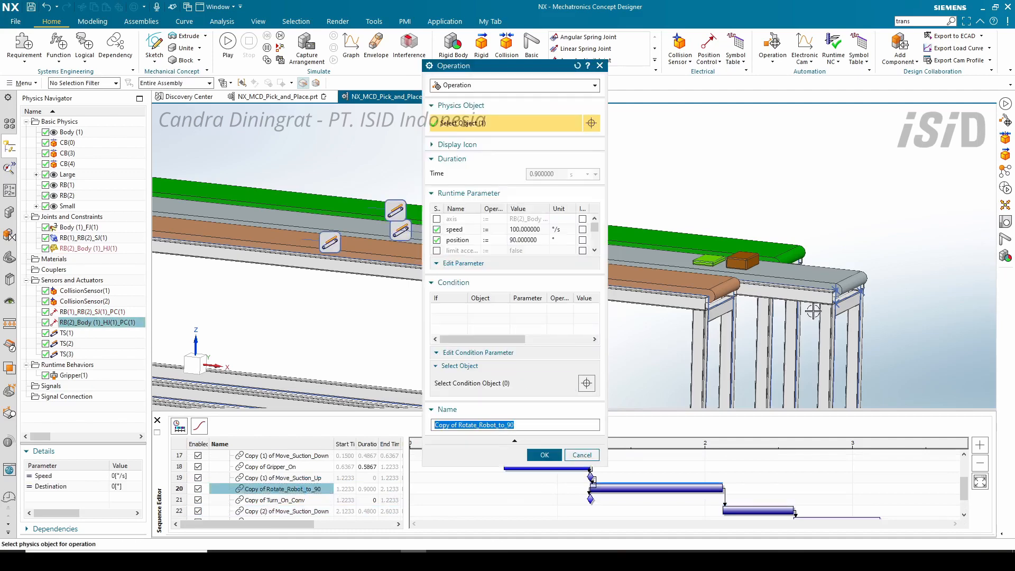
scroll(790, 319, down, 3)
scroll(400, 223, up, 5)
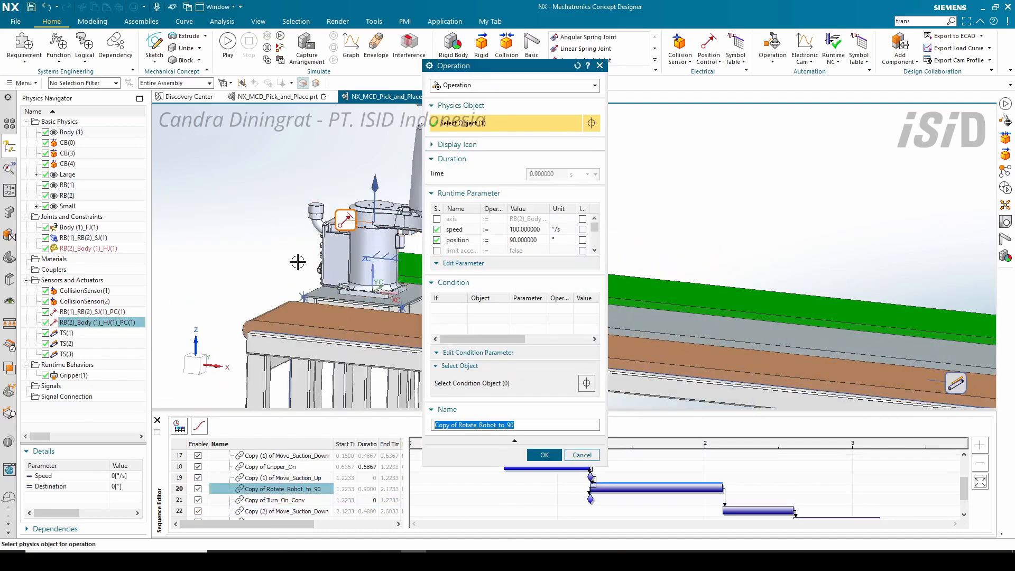
drag(472, 74, 633, 65)
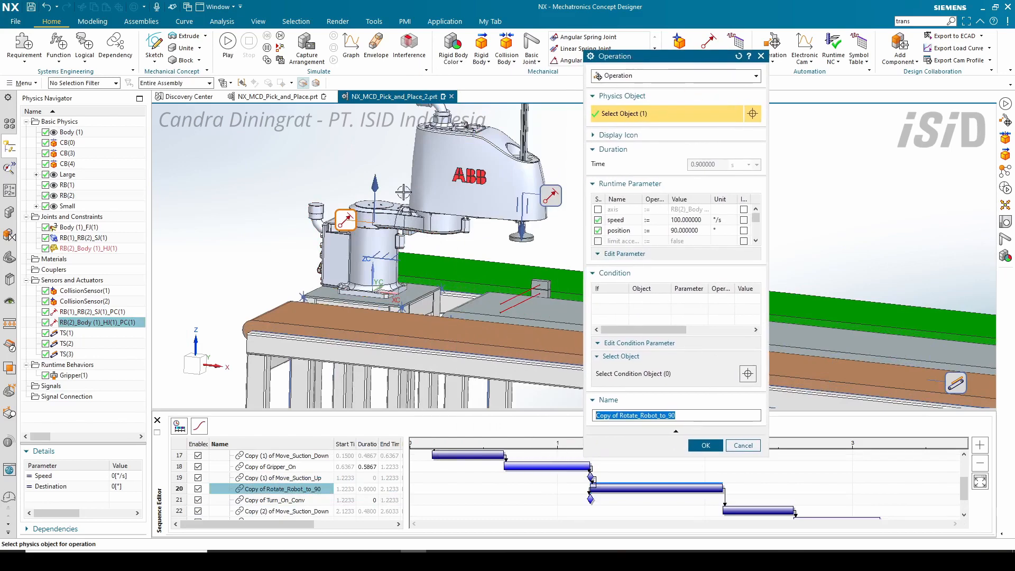
middle_drag(403, 193, 343, 214)
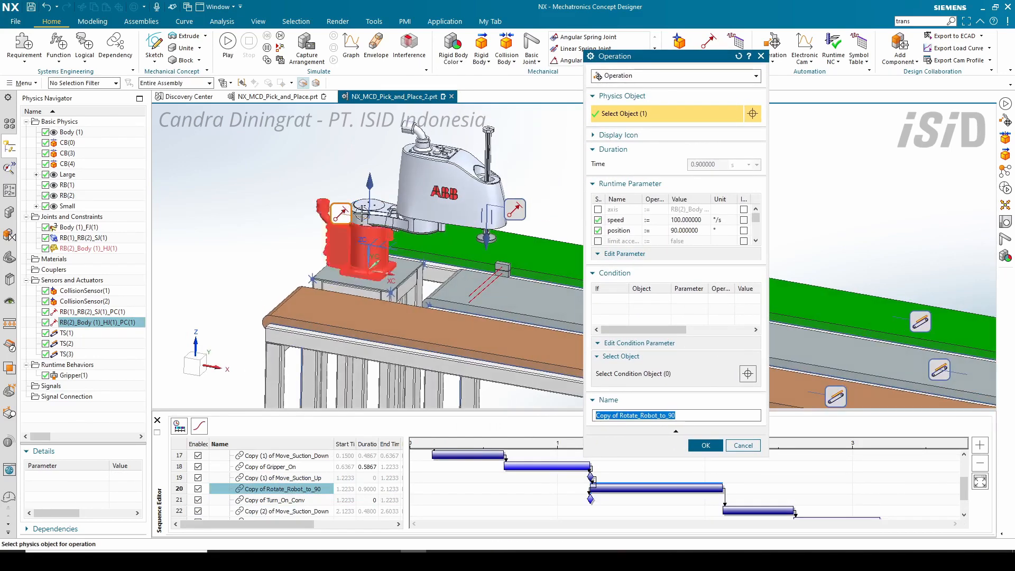
click(688, 231)
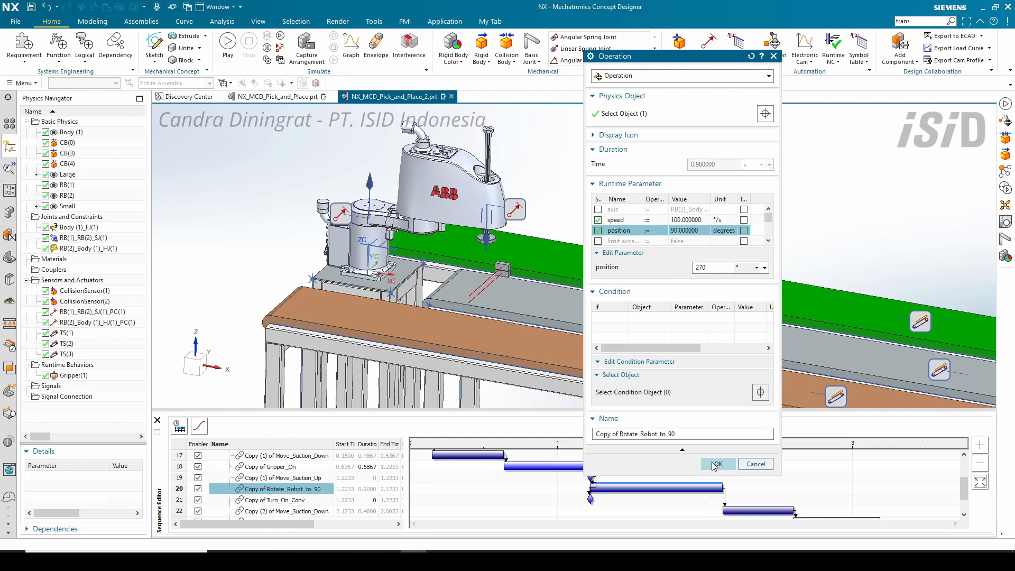
click(715, 465)
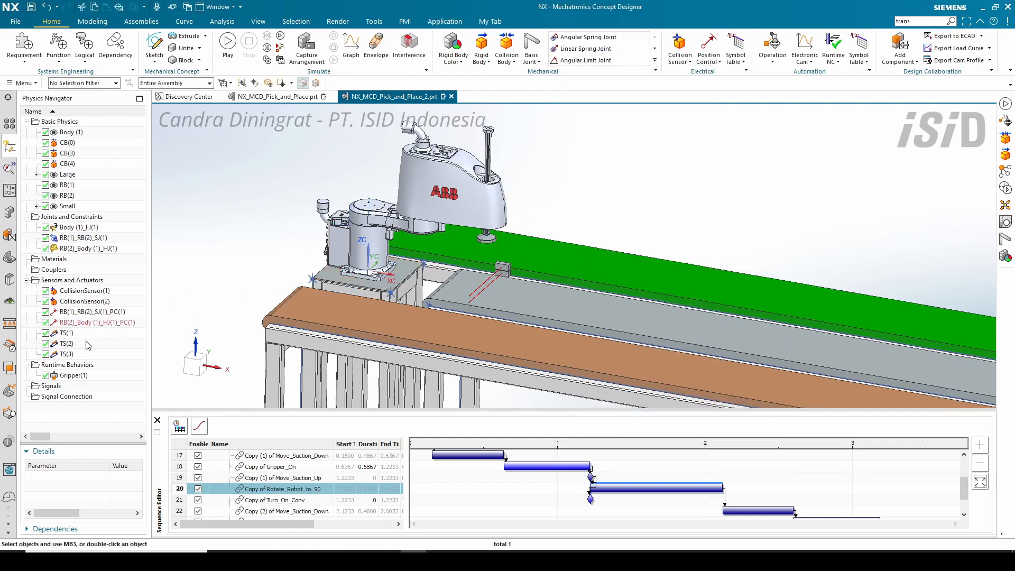
Step: Check the angular path option in the robot's rotational position control, RB(2)_Body (1)_HJ(1)_PC(1), and close it
double_click(91, 324)
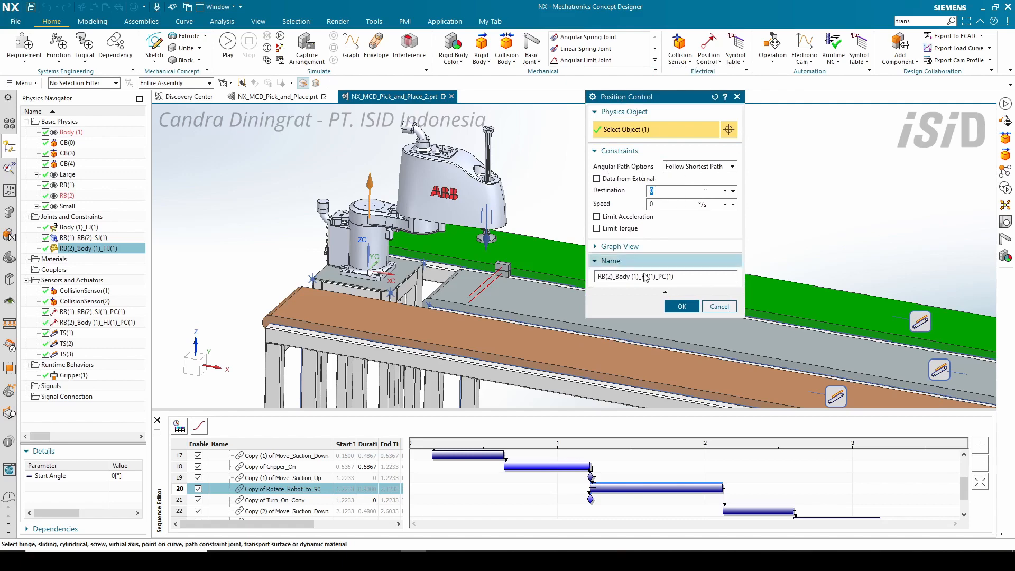
click(681, 306)
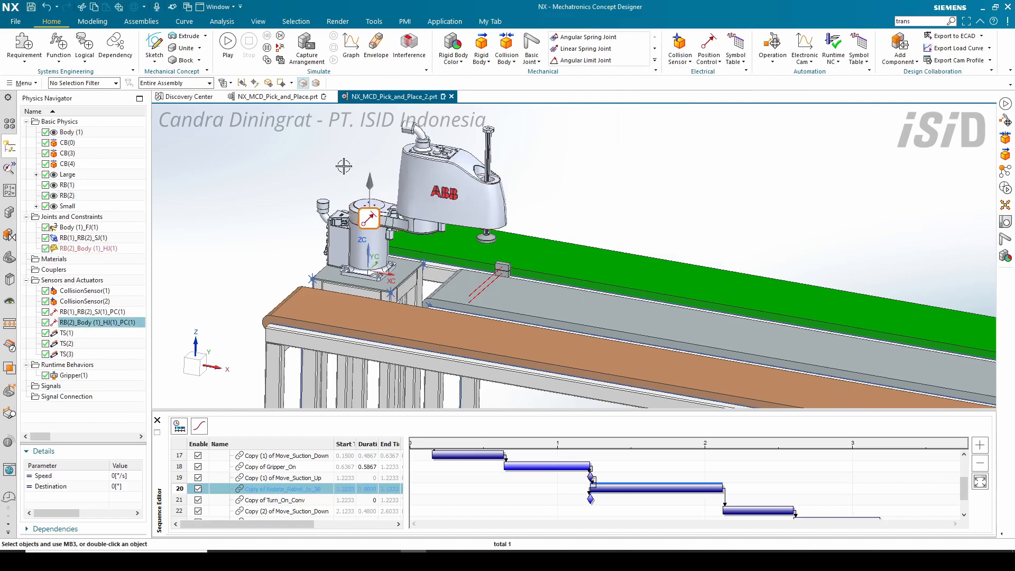
key(Escape)
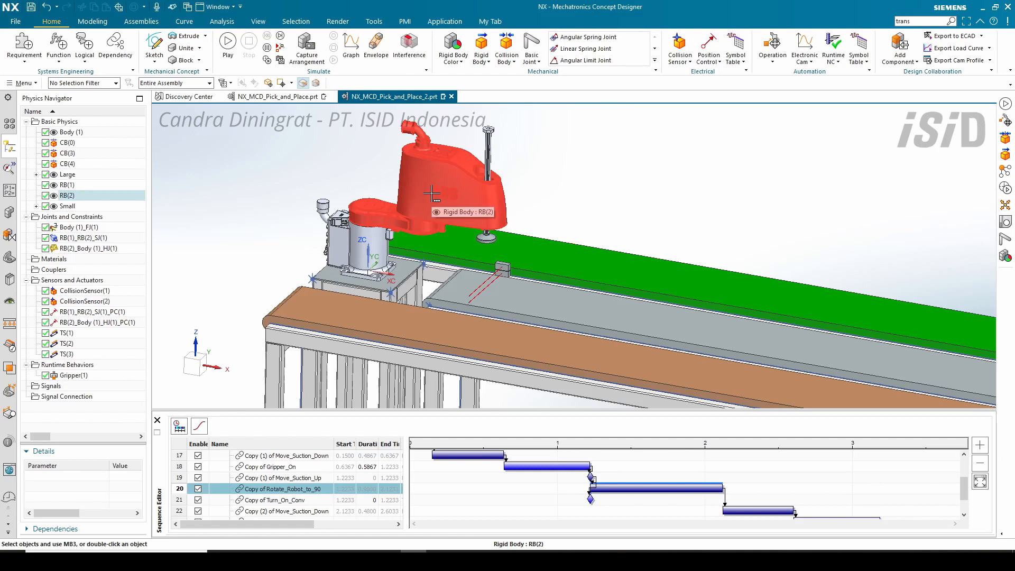
Step: Collapse the Largel_Product group in the operation sequence
scroll(432, 194, down, 5)
scroll(432, 289, up, 2)
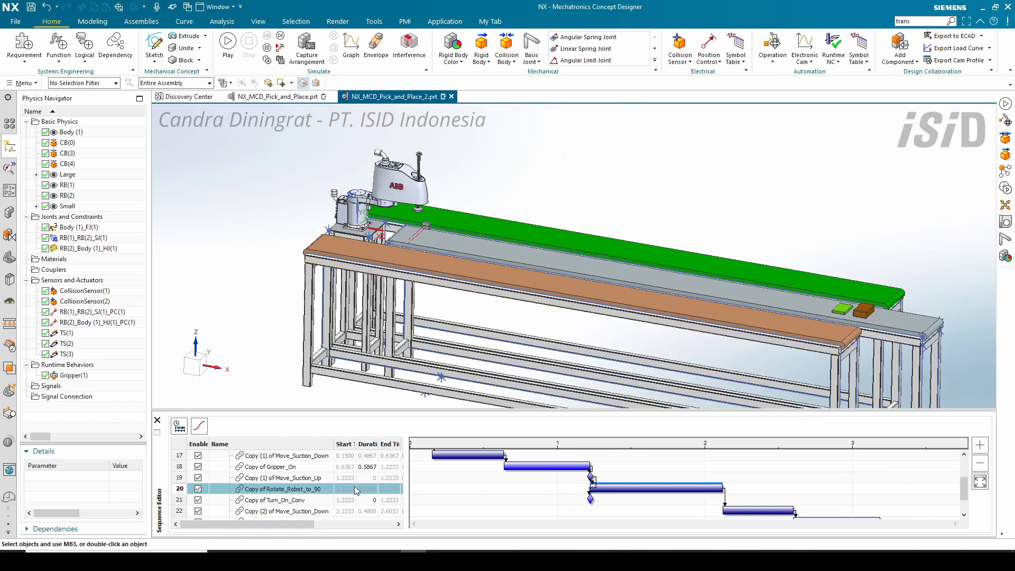
scroll(349, 491, up, 3)
click(223, 479)
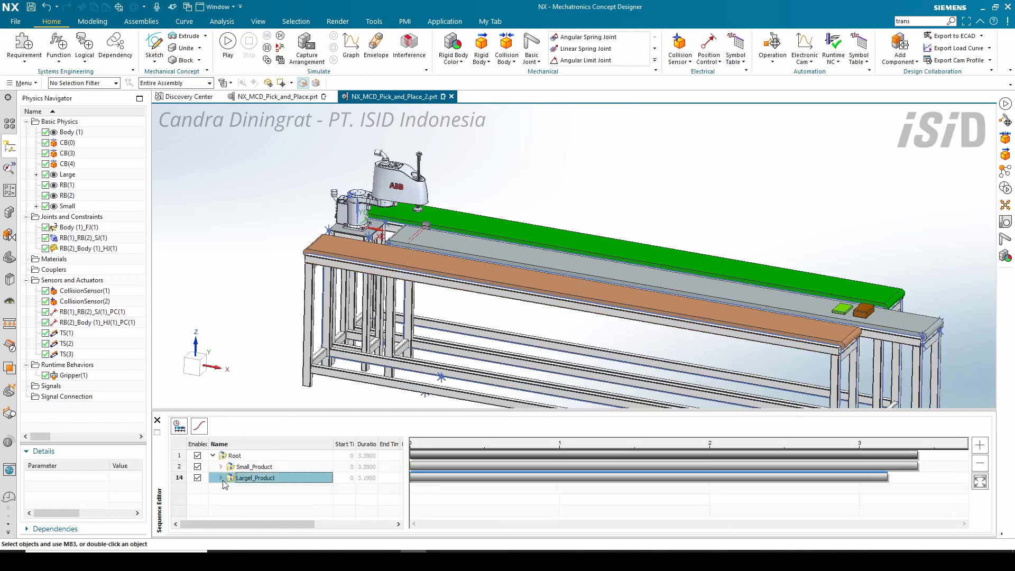
ctrl+click(270, 468)
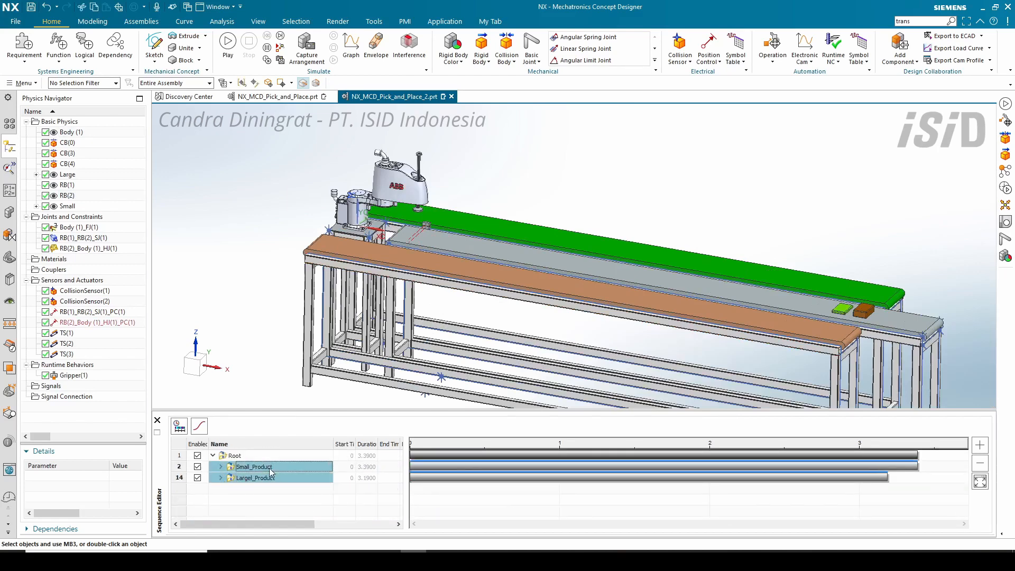
click(258, 490)
click(256, 472)
click(256, 481)
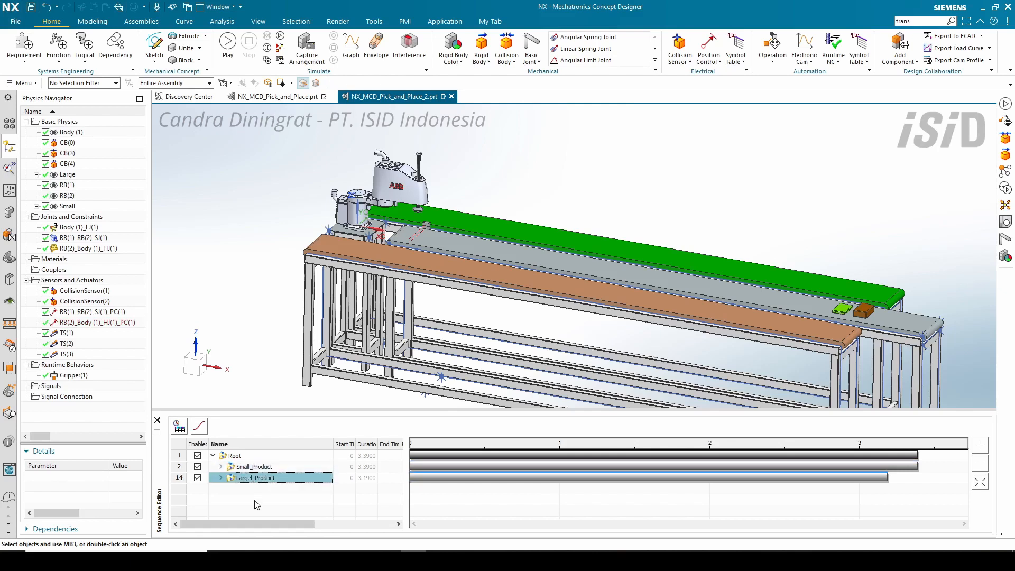
click(258, 500)
click(251, 469)
click(252, 481)
click(253, 492)
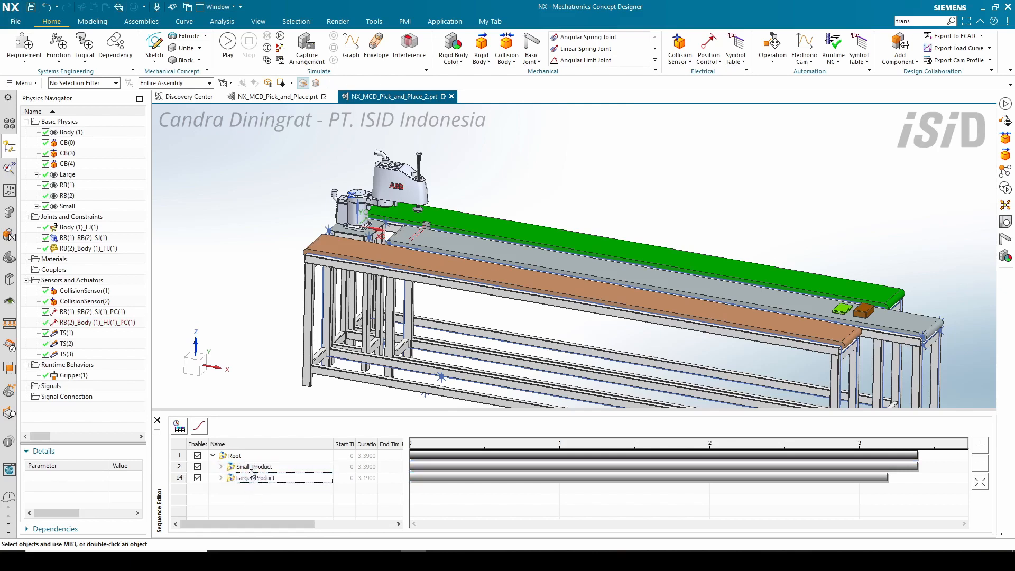
click(251, 469)
click(255, 480)
click(258, 498)
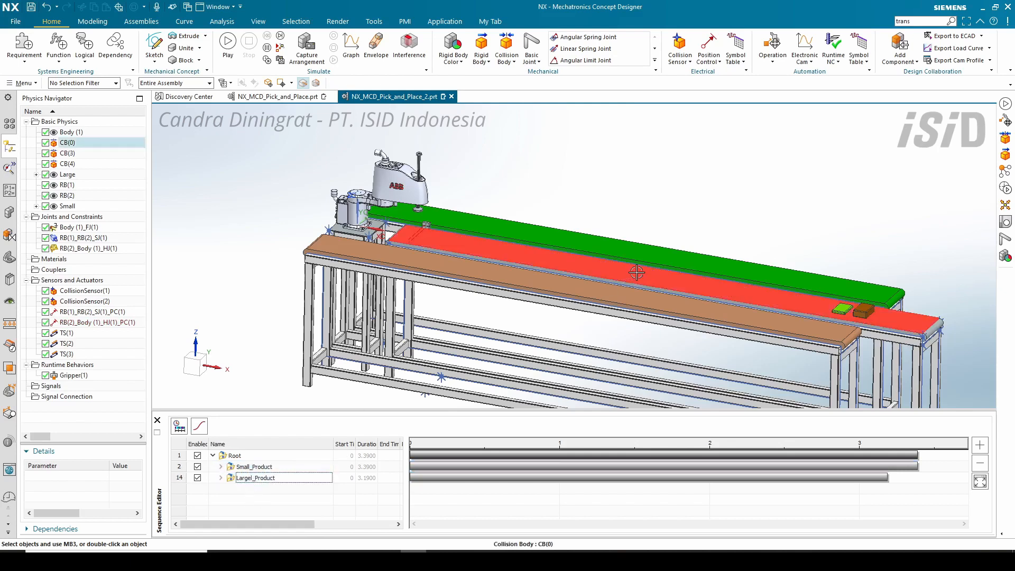
Step: Create a time-based object source for the small part with a 10 s time interval and 0 s start offset
scroll(667, 299, up, 2)
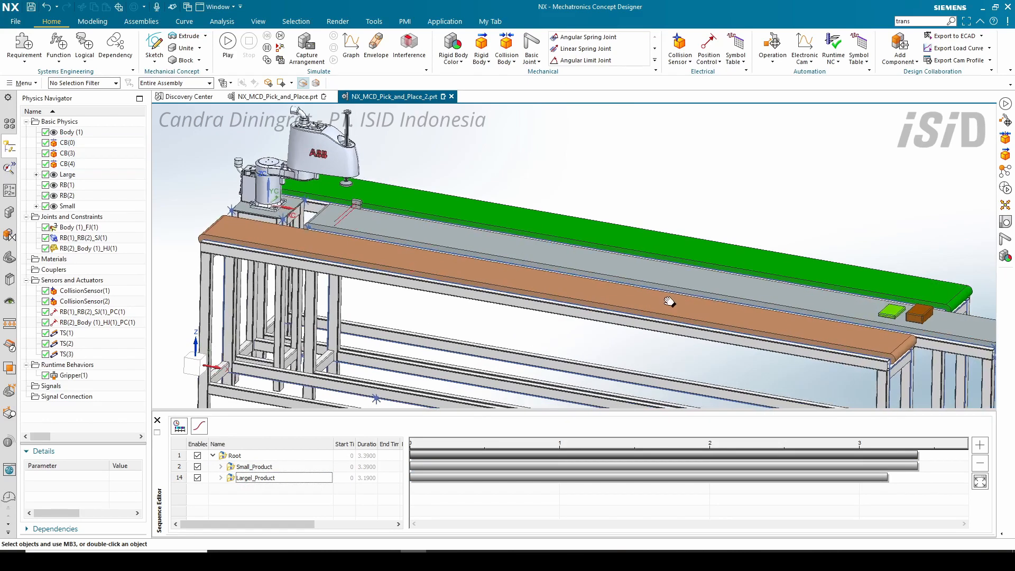
shift+middle_drag(672, 290, 651, 317)
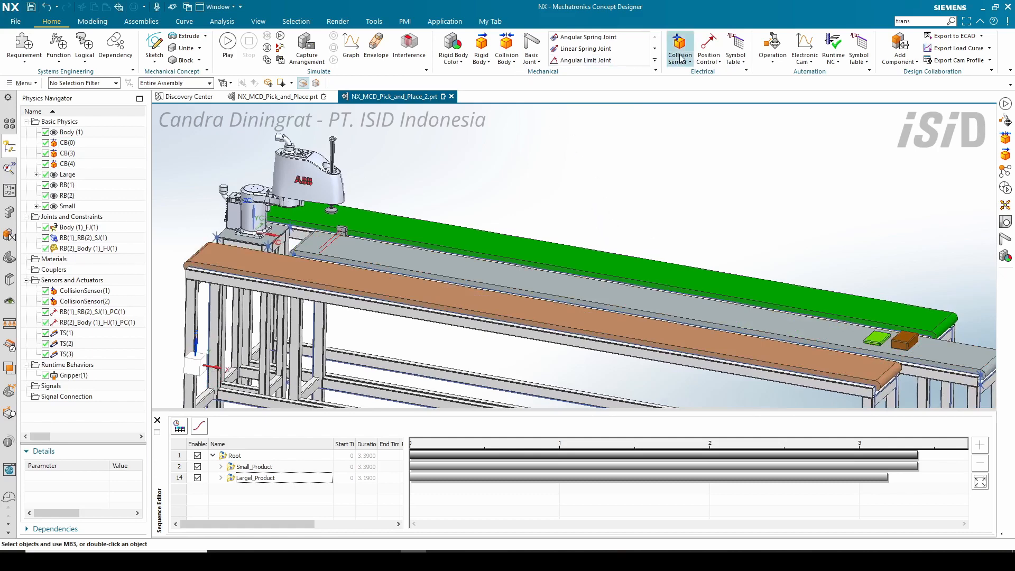
click(513, 61)
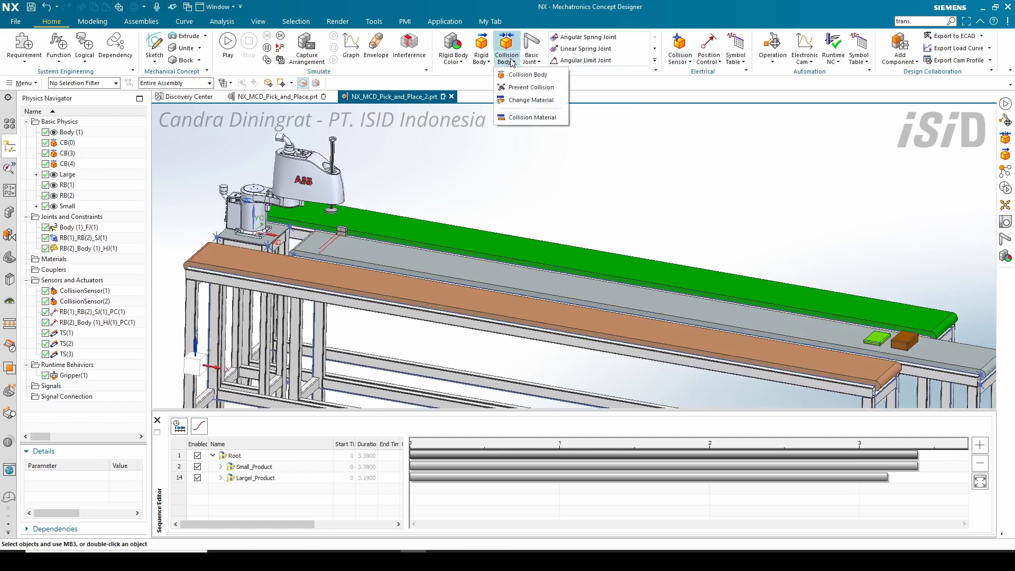
click(481, 61)
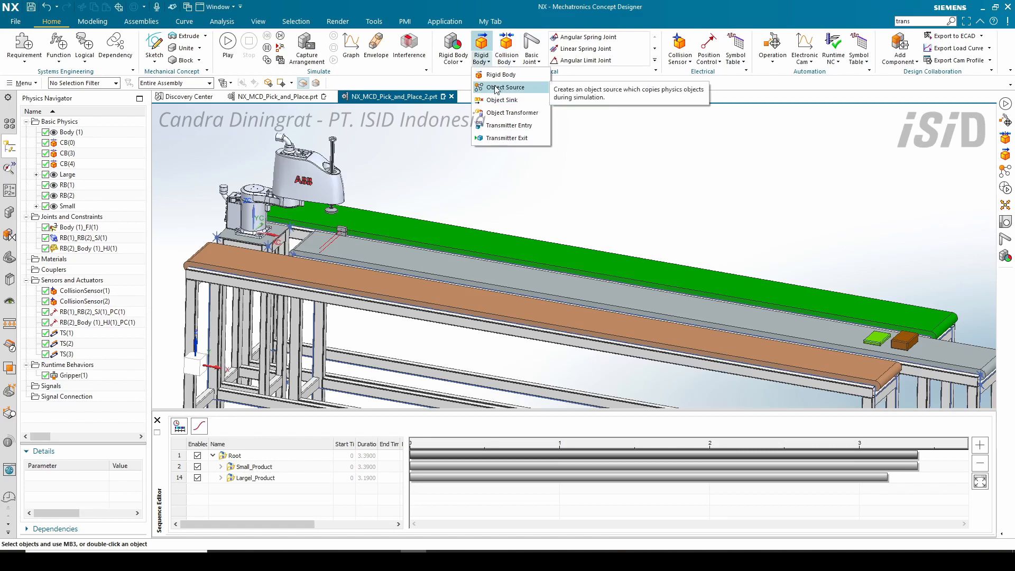
click(497, 88)
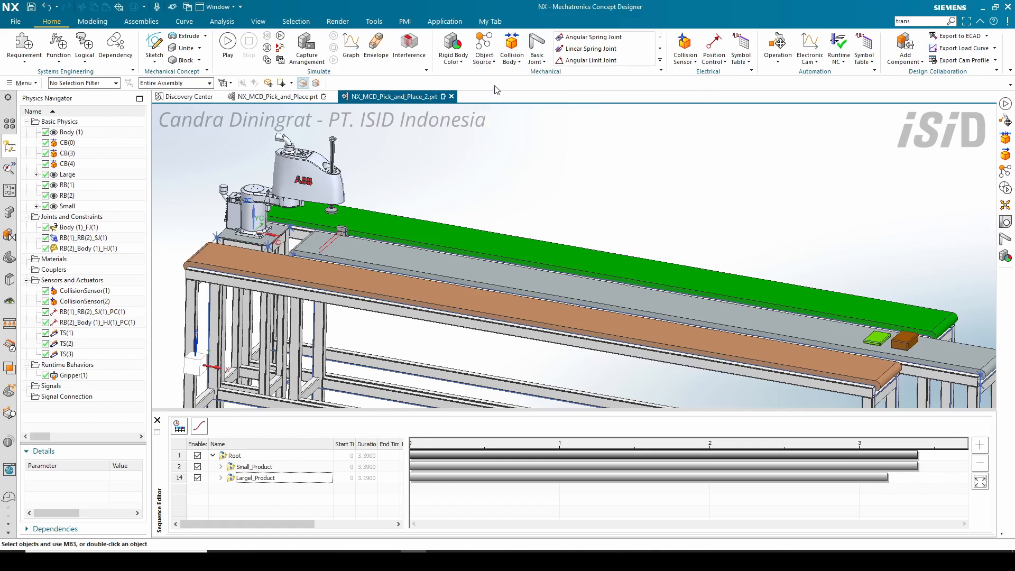
drag(624, 100, 609, 103)
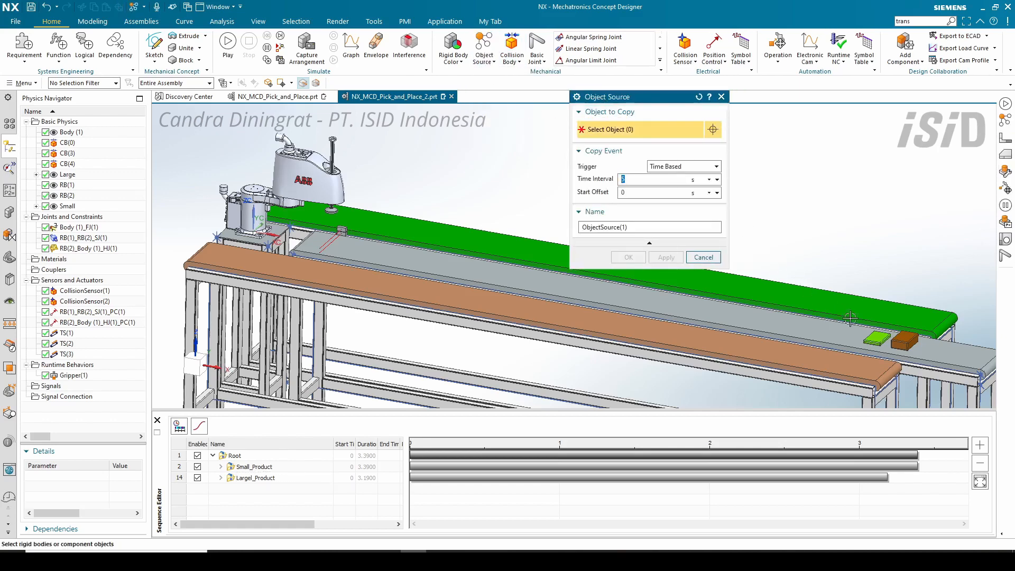
click(875, 337)
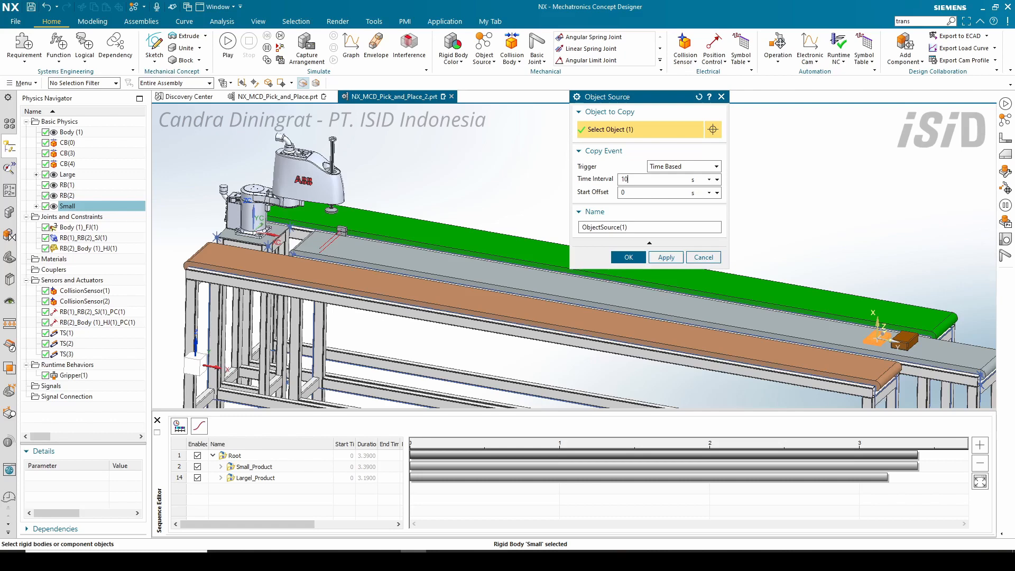
click(628, 258)
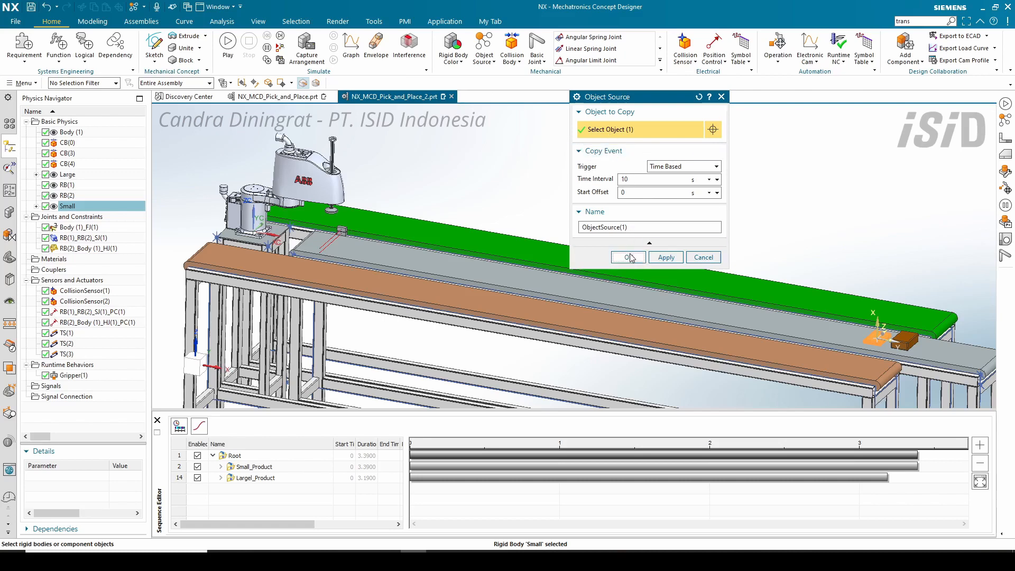
Step: Create a second time-based object source for the large part with a 10 s time interval and a start offset
click(486, 49)
click(906, 339)
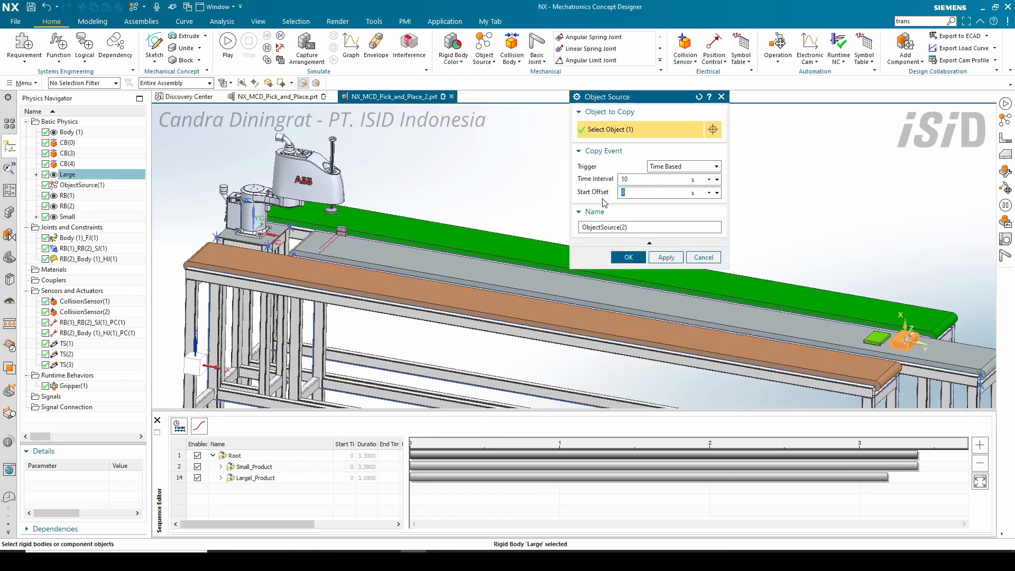
click(624, 256)
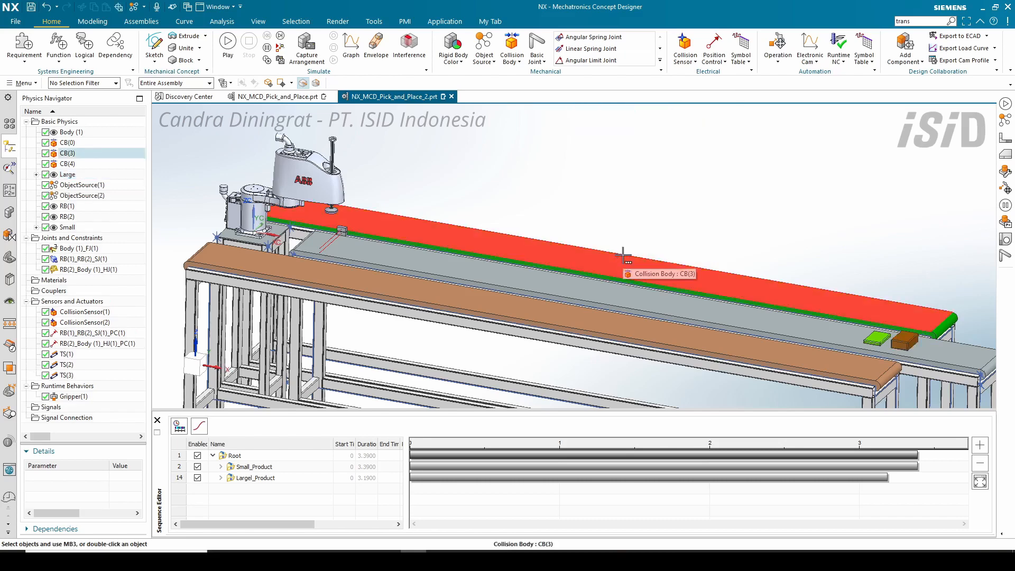
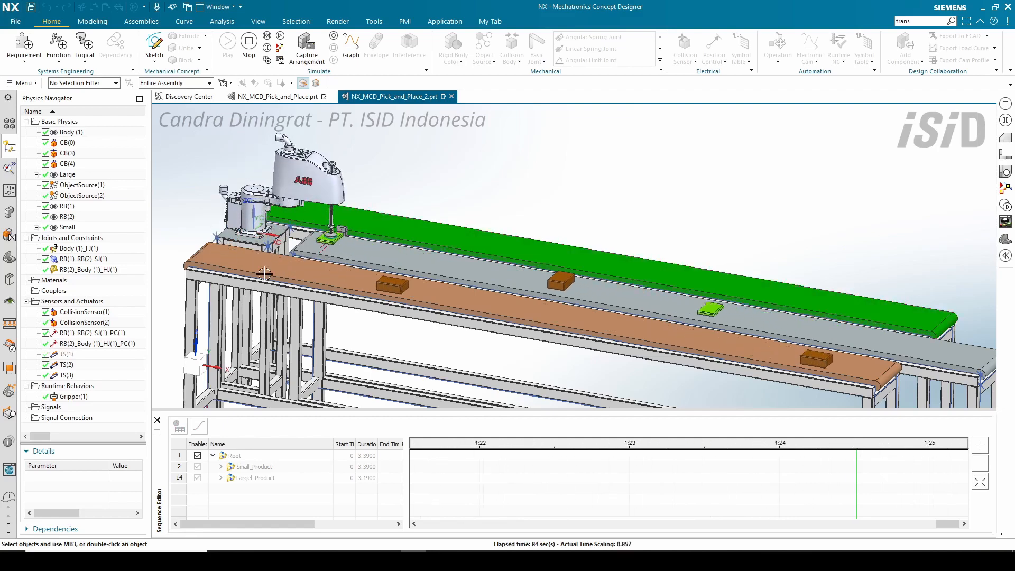
Step: Simulate the robot sorting the small and large parts from the middle conveyor, and stop the simulation
click(249, 48)
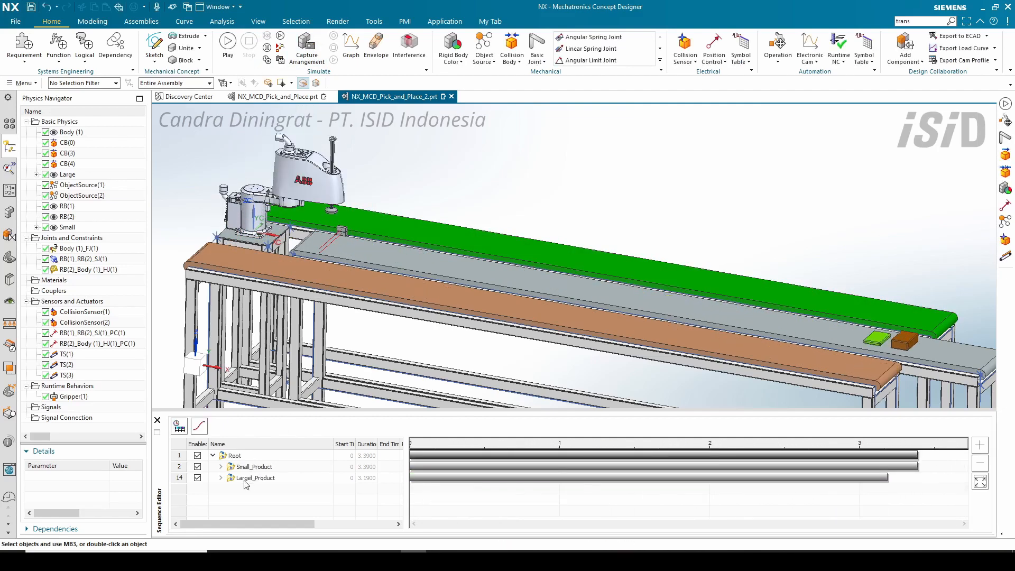
Step: Set the speed of the Rotate_Robot_to_90 operation in the Small_Product group to 200 °/s
click(221, 467)
scroll(318, 492, down, 2)
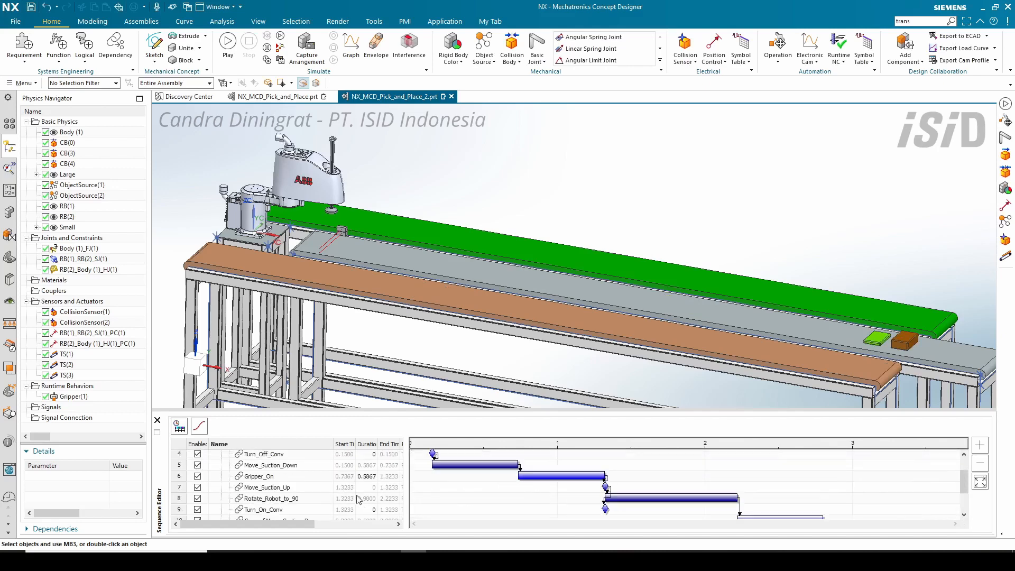
shift+click(275, 498)
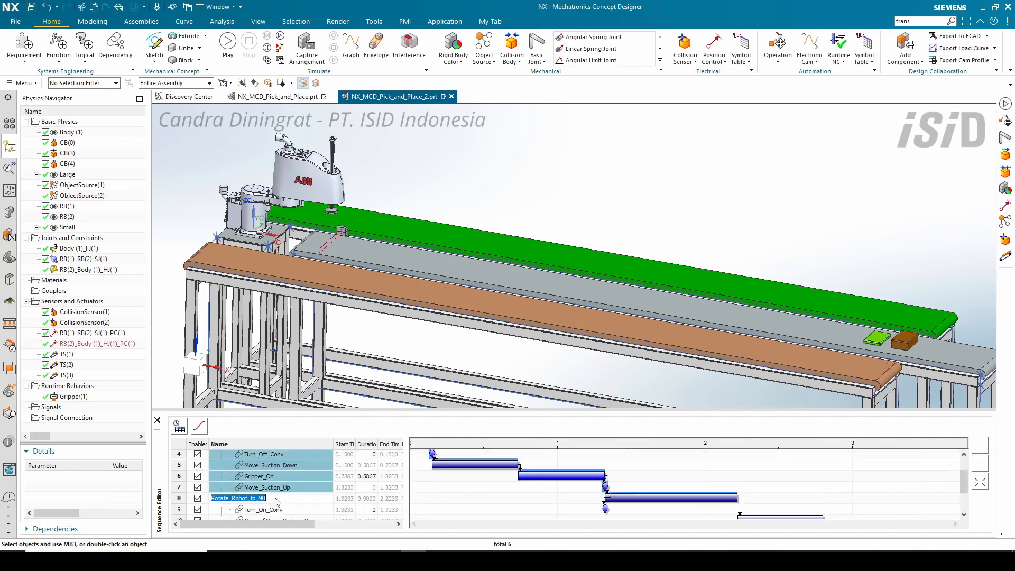
click(273, 503)
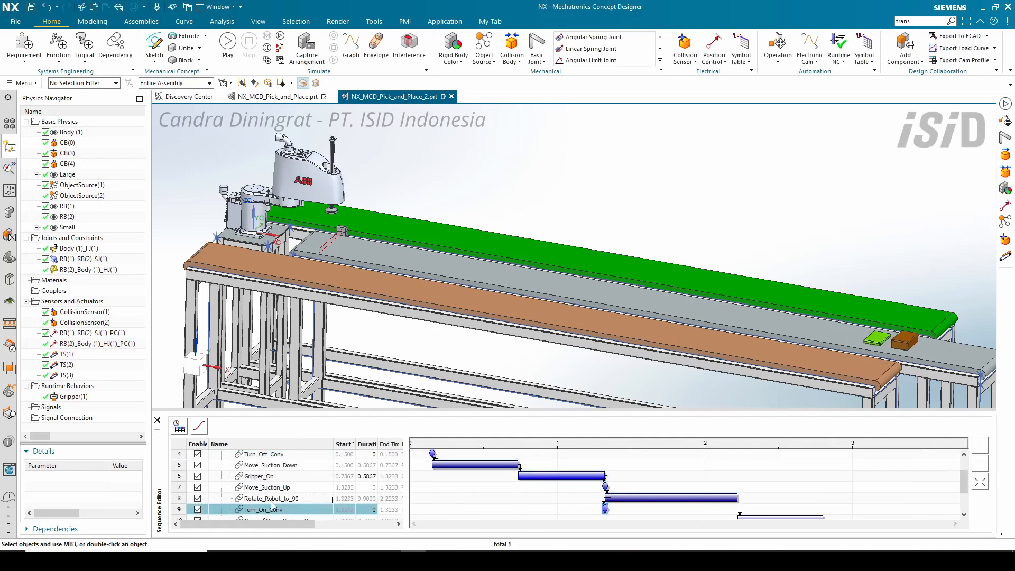
double_click(270, 501)
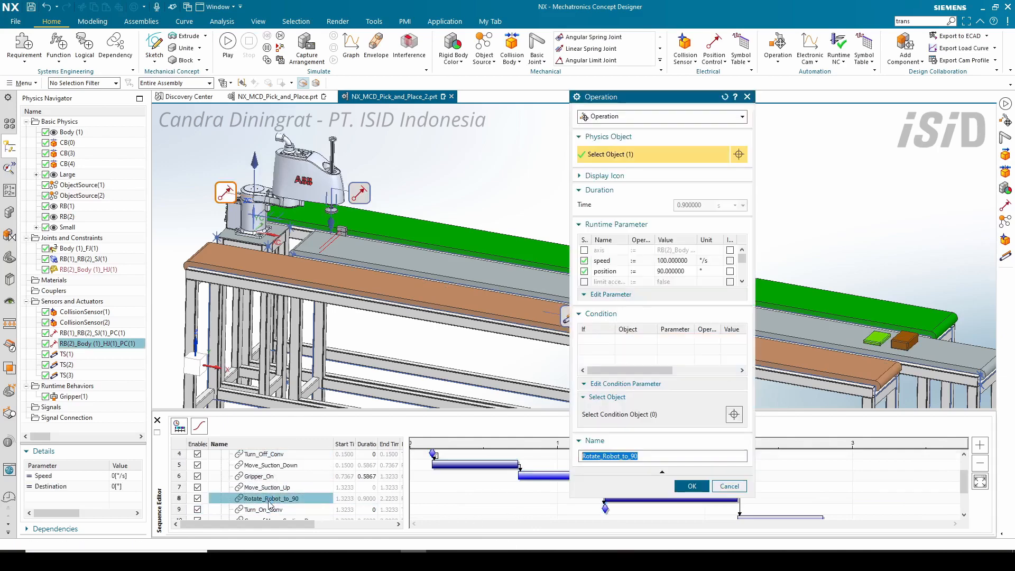
click(678, 262)
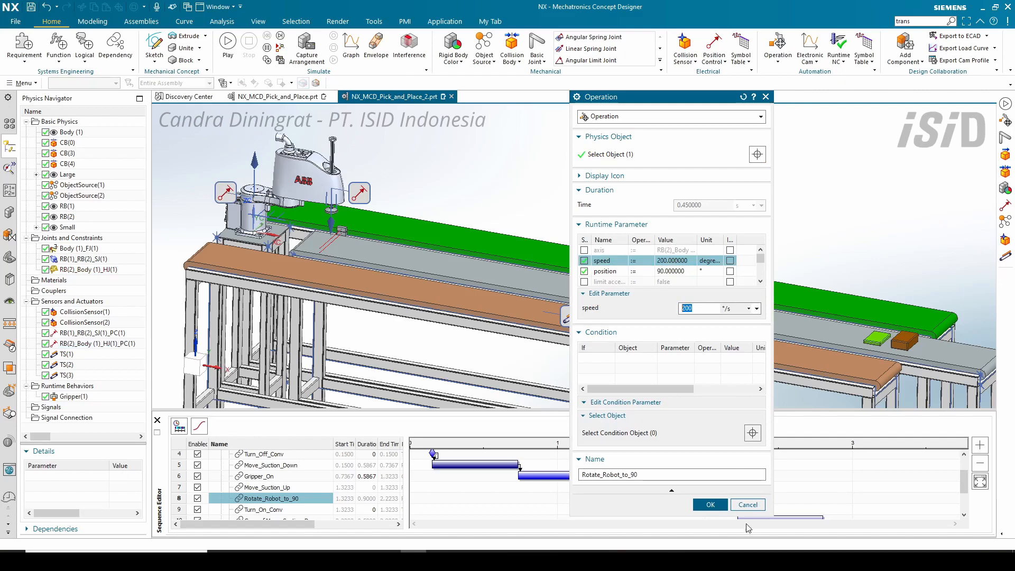
click(710, 504)
Step: Set the speed of the Rotate_Robot_to_0 operation in the Small_Product group to 200 °/s
scroll(304, 507, down, 5)
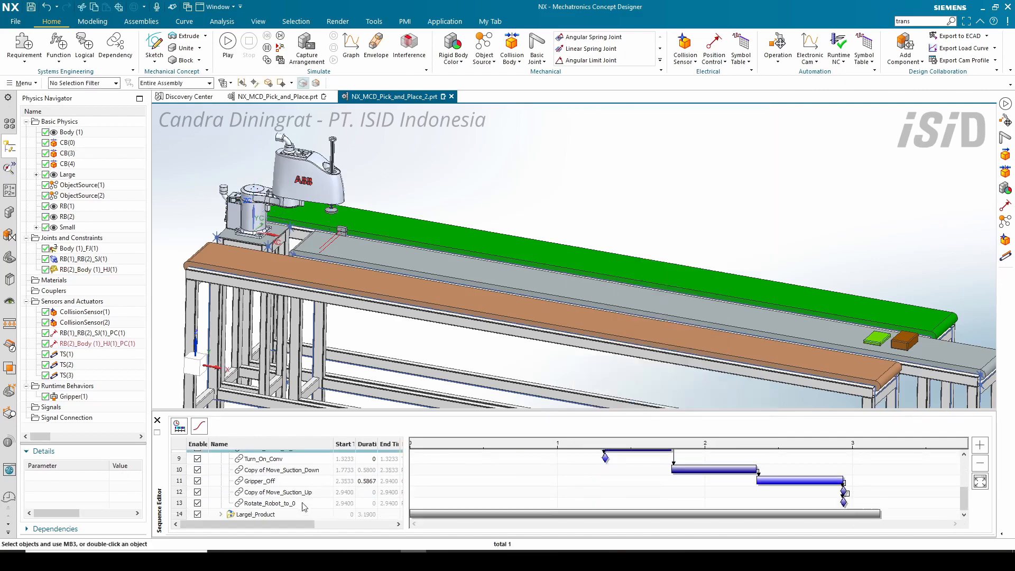
double_click(279, 504)
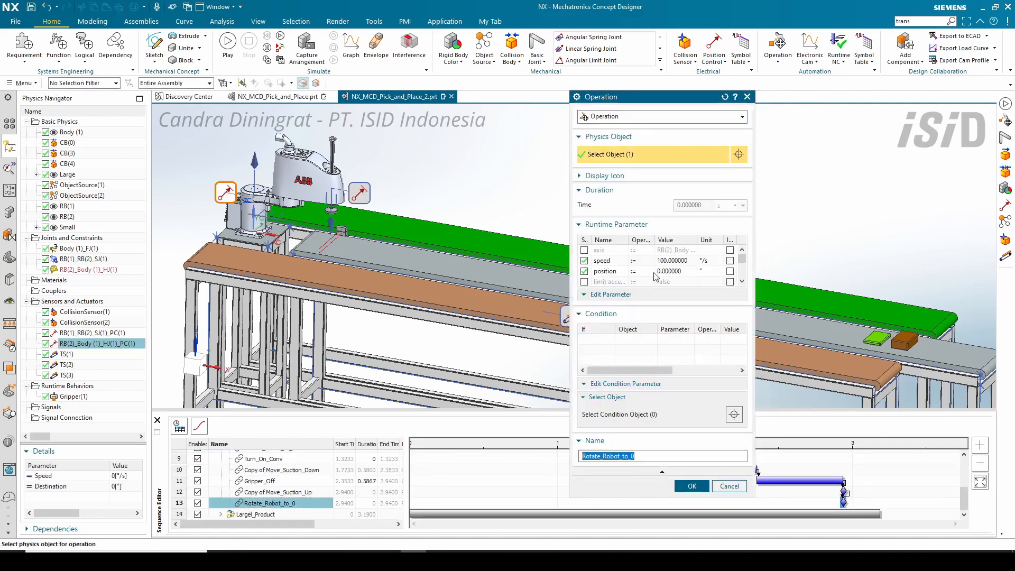
click(671, 262)
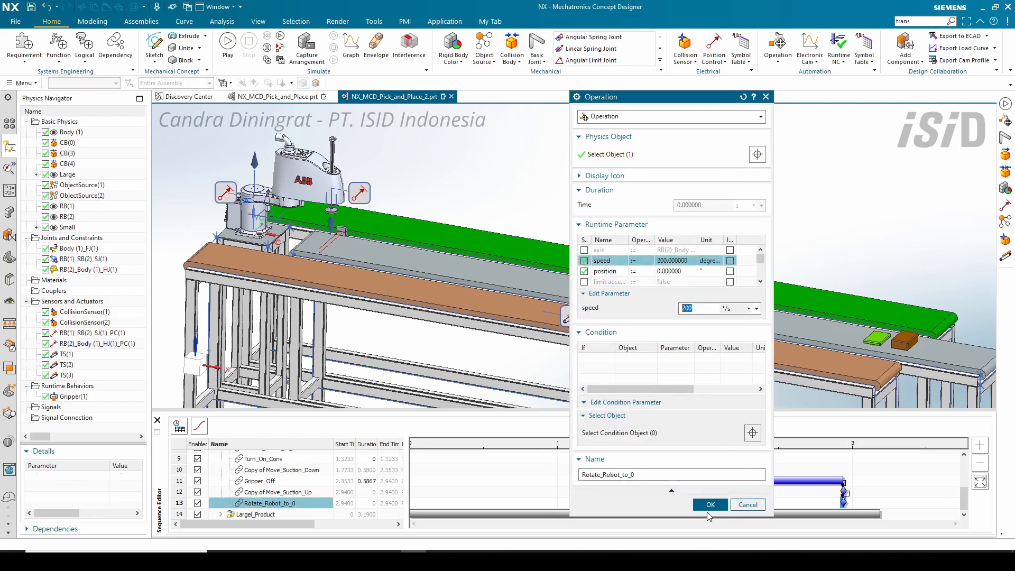
click(709, 505)
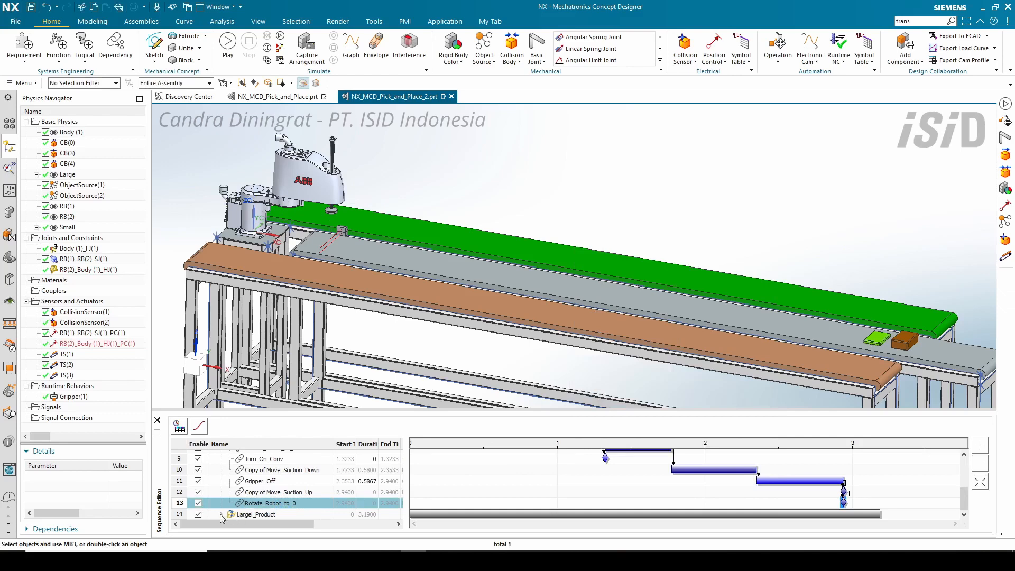
Step: Rename the large part's Copy of Rotate_Robot_to_90 operation as Copy of Rotate_Robot_to_270 and set its speed to 200 °/s
scroll(227, 505, up, 3)
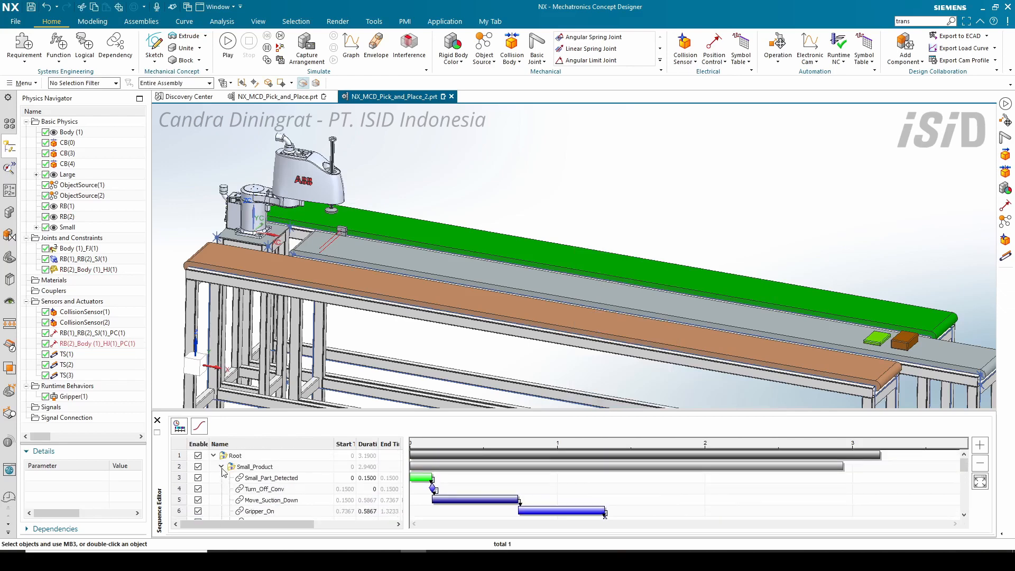
click(221, 467)
scroll(436, 510, down, 1)
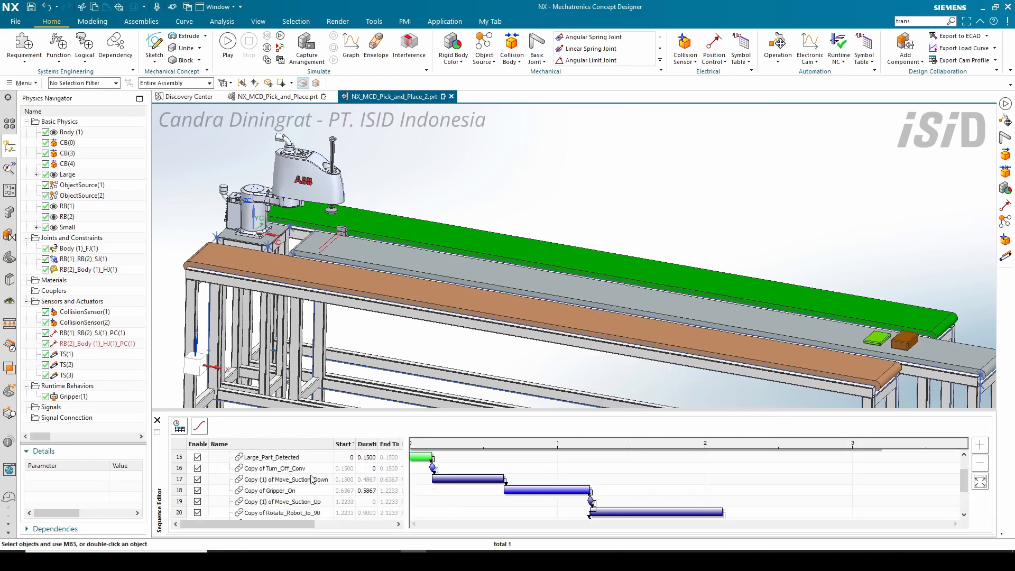
click(299, 512)
scroll(299, 515, down, 1)
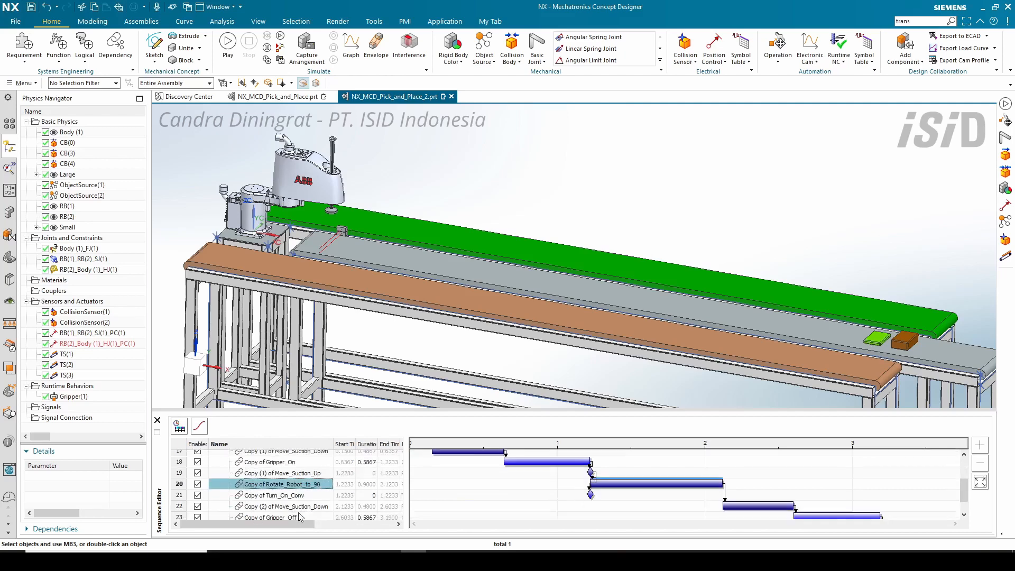
double_click(294, 484)
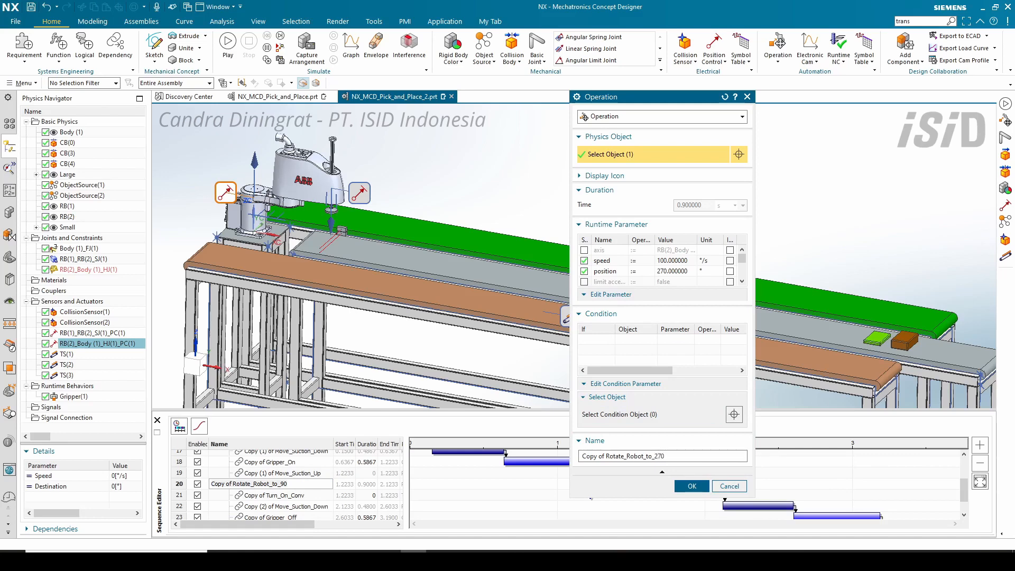
click(680, 261)
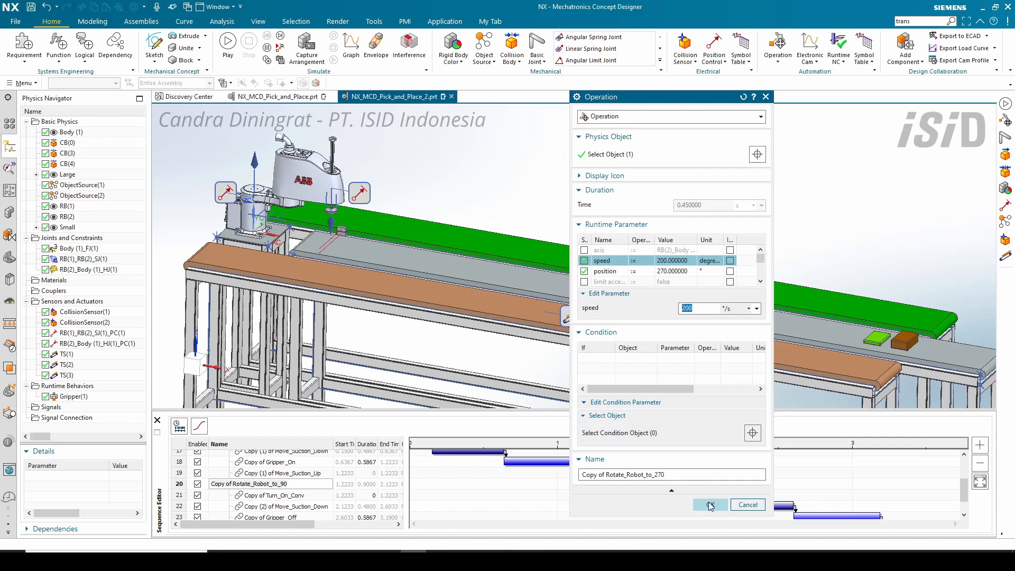
click(710, 505)
Step: Set the speed of the large part's Copy of Rotate_Robot_to_0 operation to 200 °/s
scroll(329, 501, down, 1)
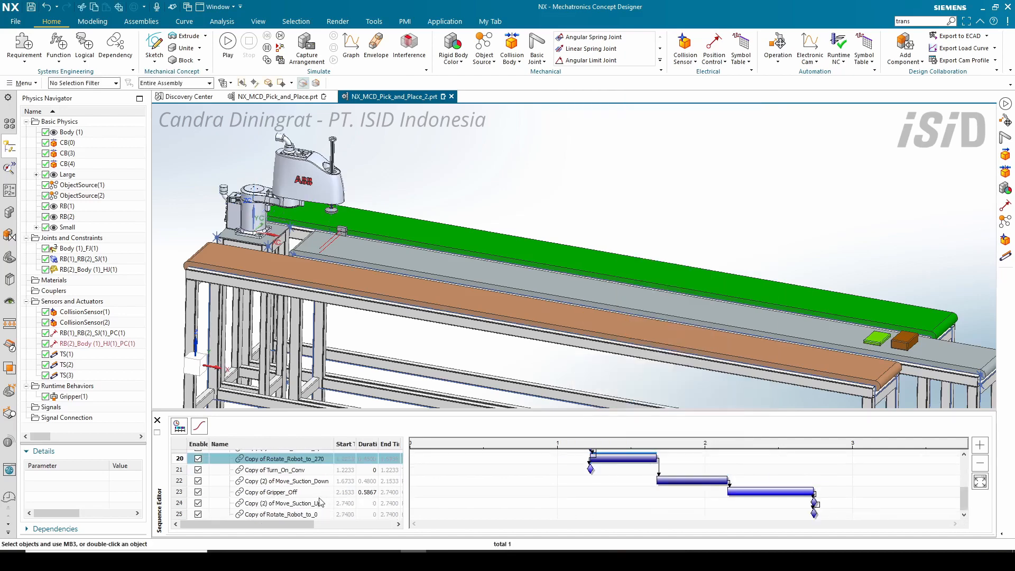
double_click(304, 517)
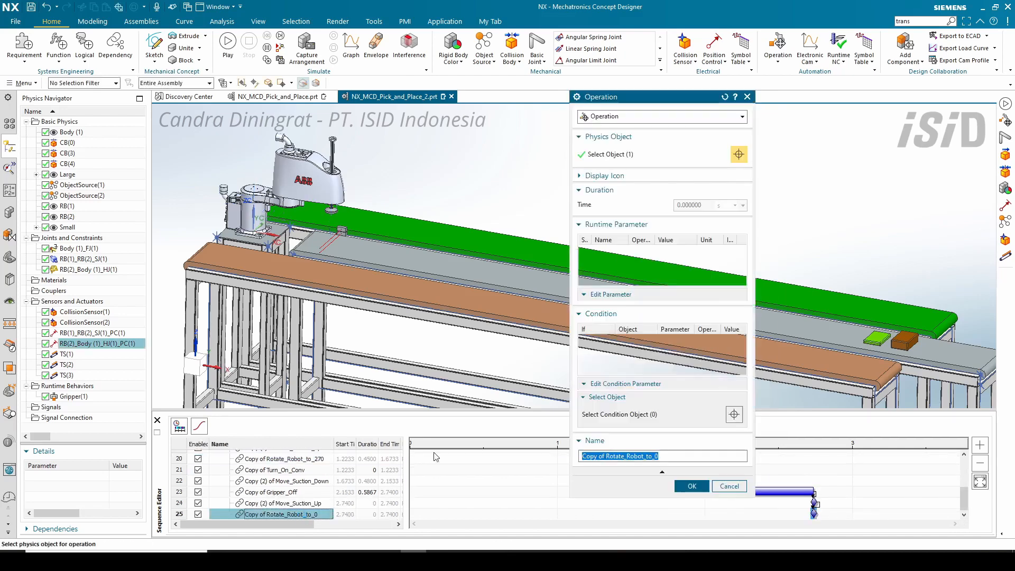
click(674, 261)
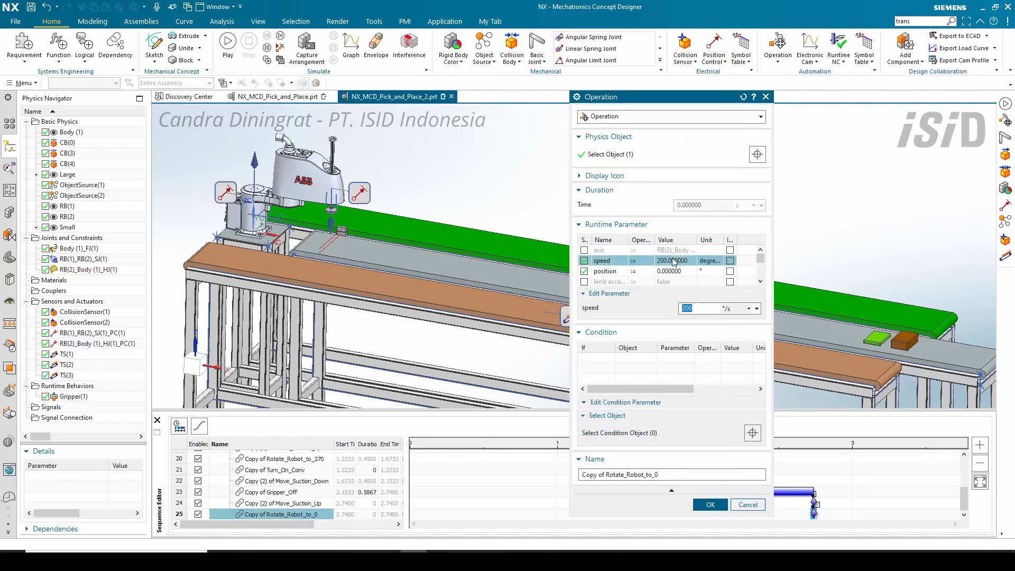
click(711, 505)
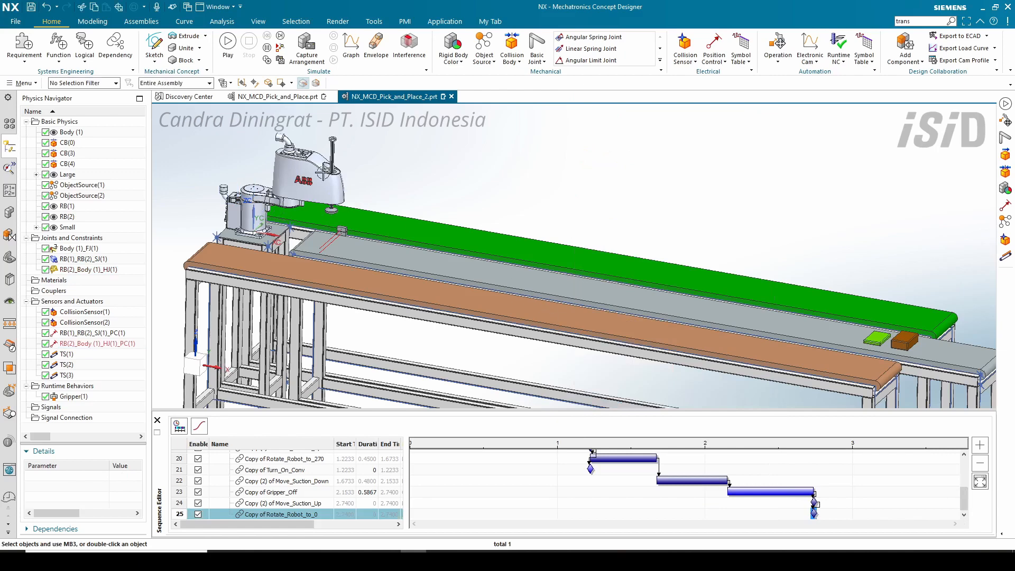
Step: Simulate the sorting of the small and large parts with the faster robot rotations
click(228, 47)
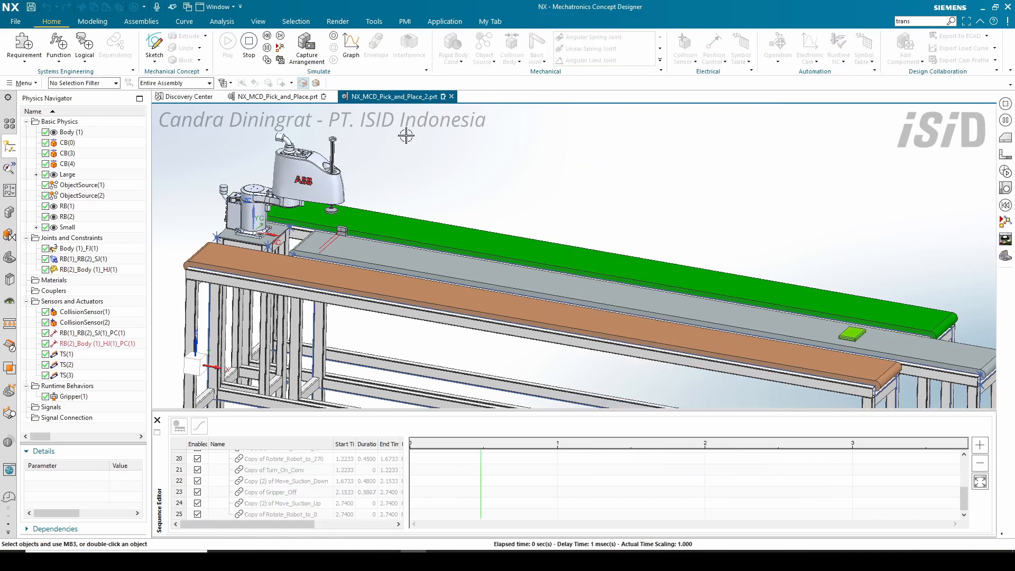